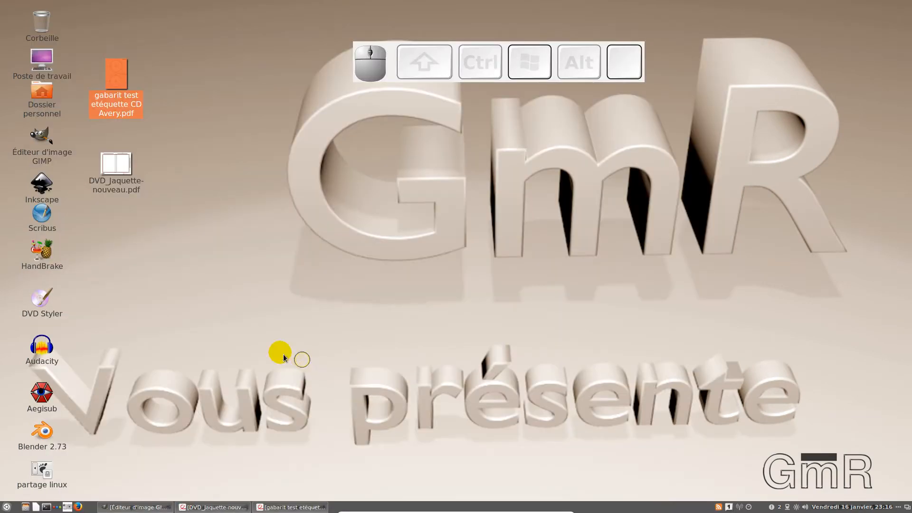
# - Switch to GIMP and create a new image from the CD cover (300ppi) template, with dimensions in millimetres
pyautogui.click(147, 508)
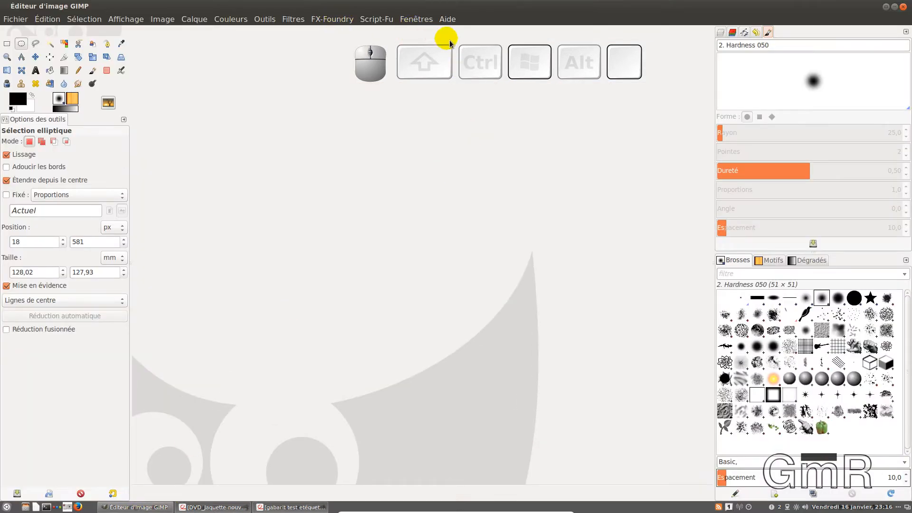
pyautogui.click(16, 20)
pyautogui.click(23, 33)
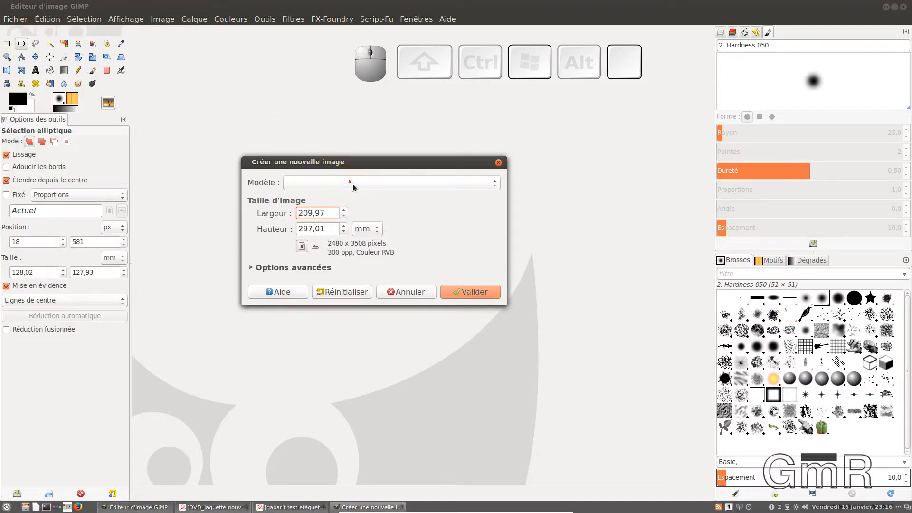
pyautogui.click(353, 187)
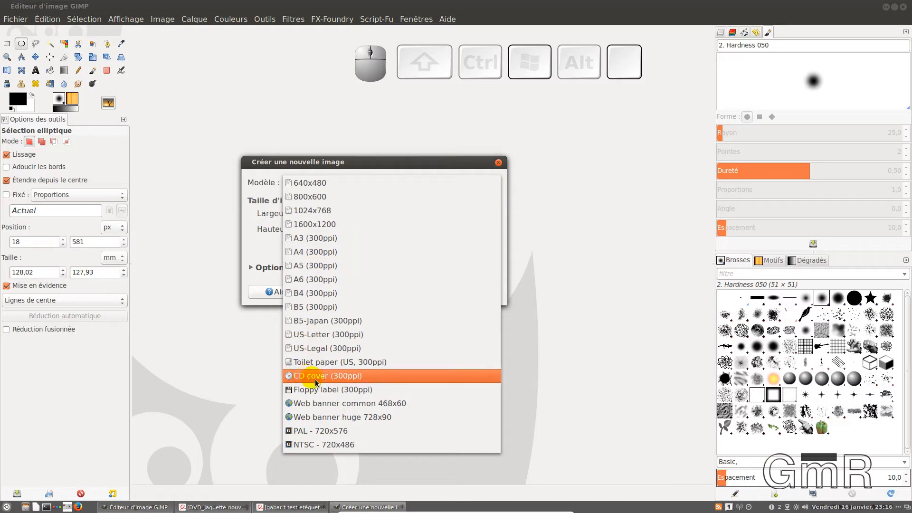
pyautogui.click(352, 383)
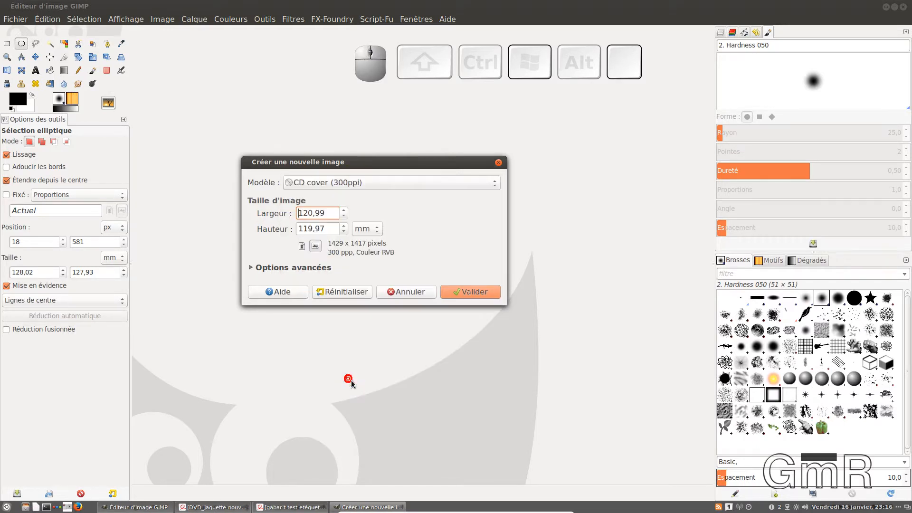
pyautogui.click(379, 233)
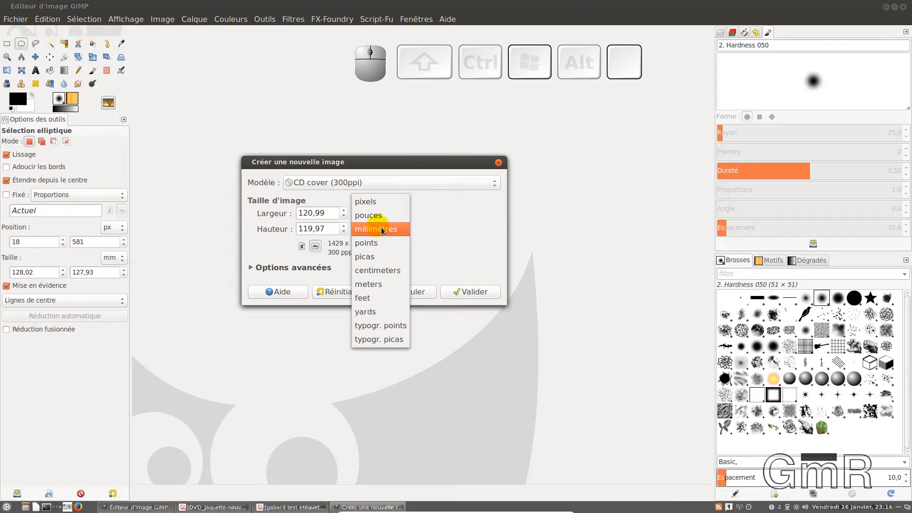
pyautogui.click(383, 230)
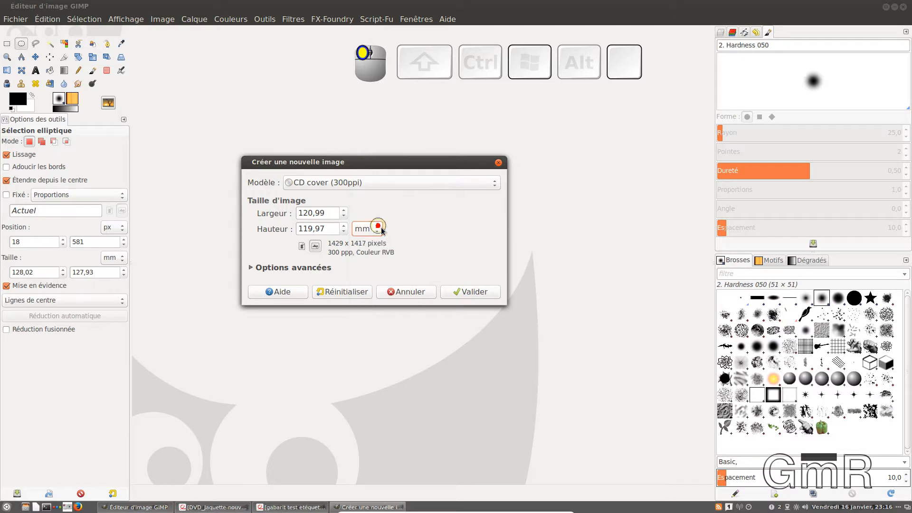
pyautogui.click(465, 291)
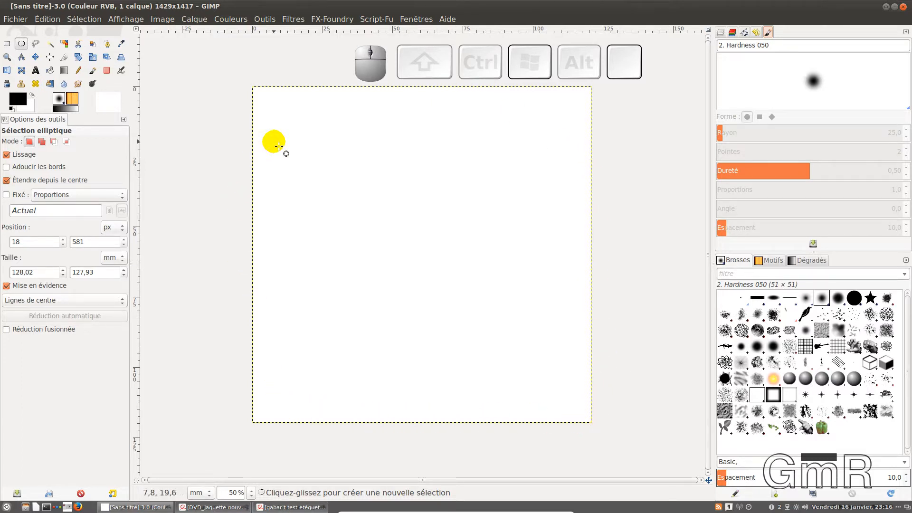
# - Examine the dimensions in the DVD_Jaquette-nouveau.pdf cover template, and return to the blank image
pyautogui.rightClick(232, 508)
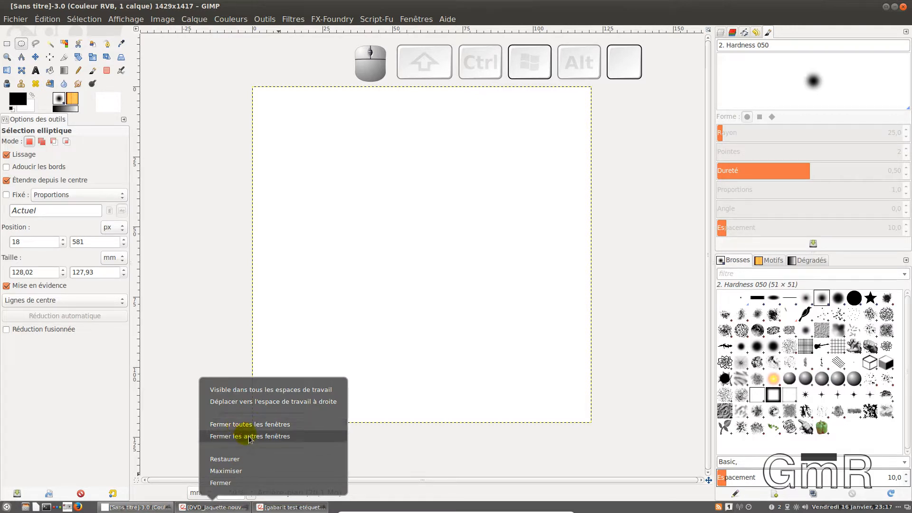
pyautogui.click(230, 459)
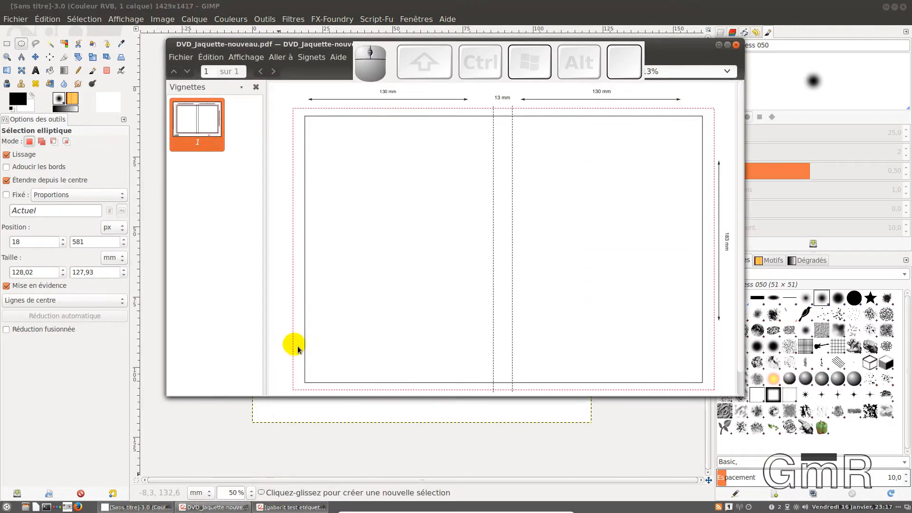
pyautogui.click(727, 45)
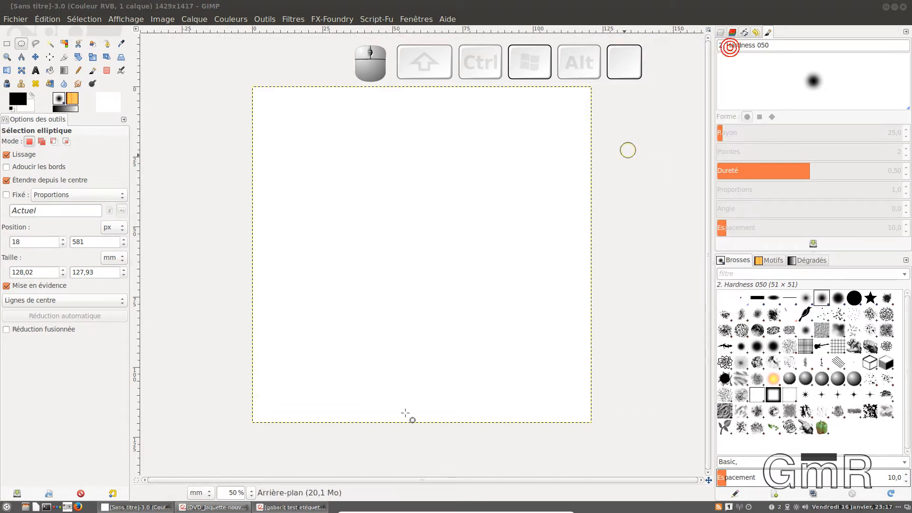
# - Examine the disc layout and margins in the Avery CD label test template PDF, and close its window
pyautogui.rightClick(280, 512)
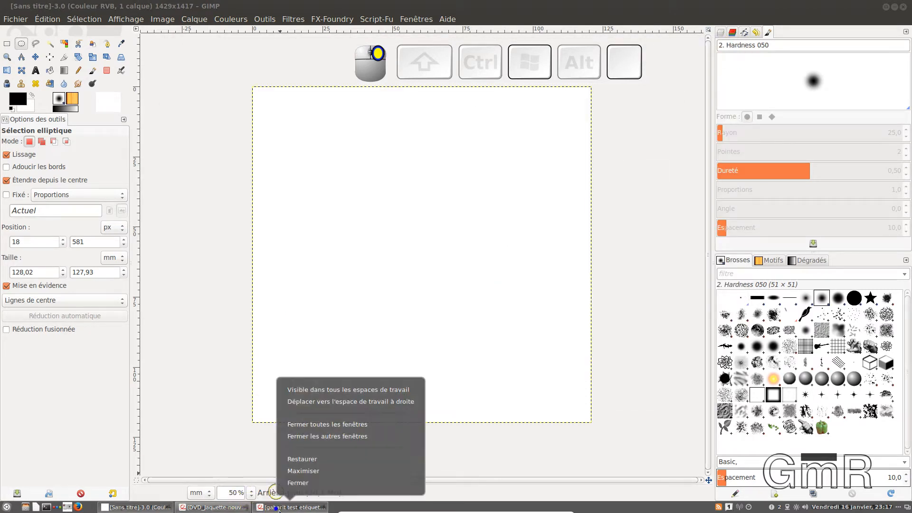
pyautogui.click(308, 471)
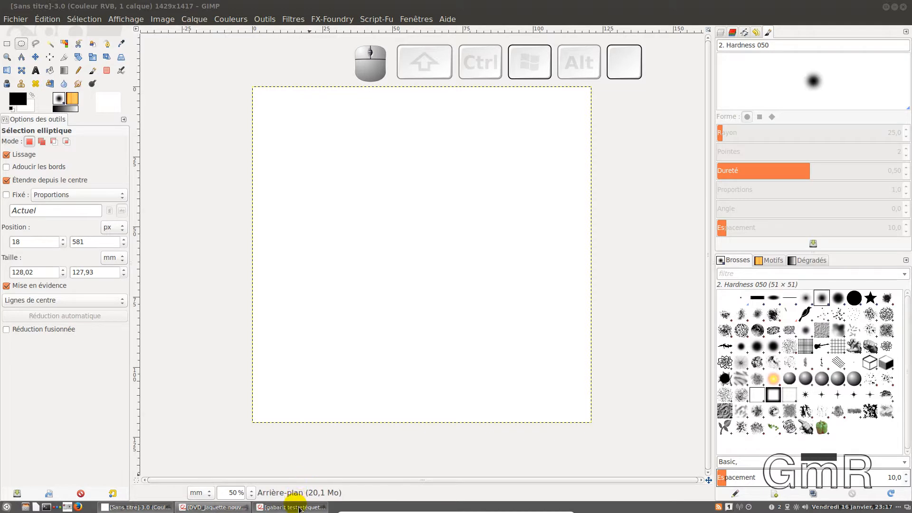
pyautogui.rightClick(298, 508)
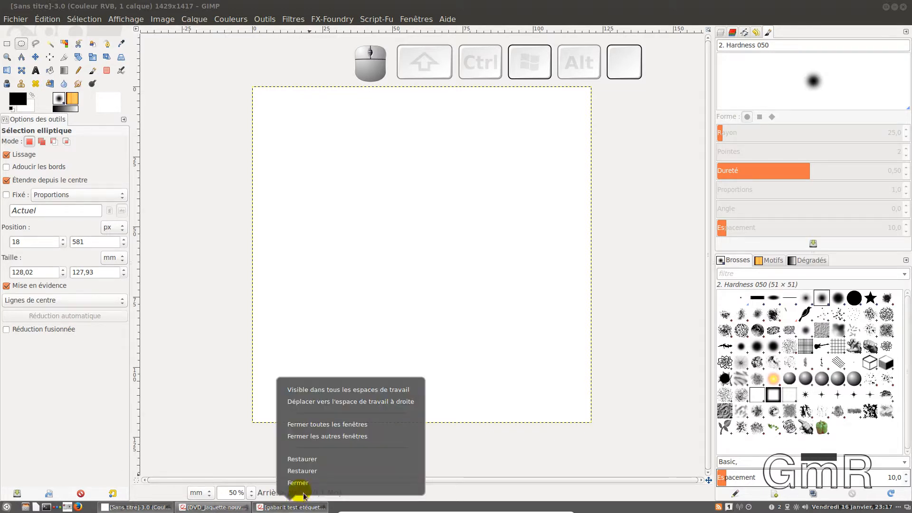
pyautogui.click(307, 464)
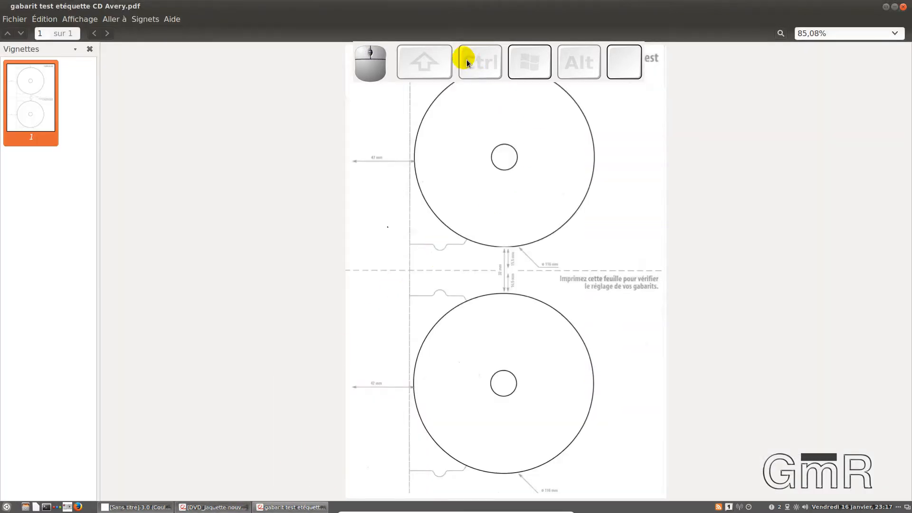
pyautogui.moveTo(460, 71); pyautogui.dragTo(371, 26)
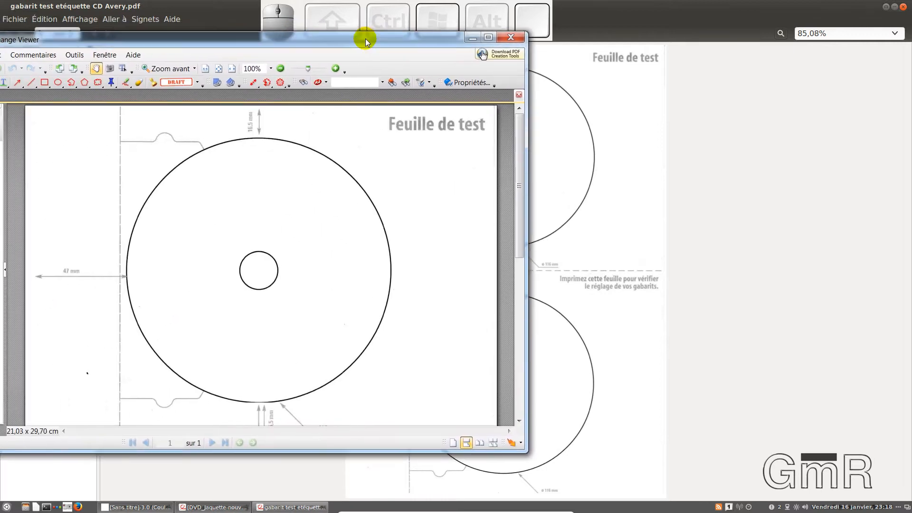
pyautogui.click(905, 9)
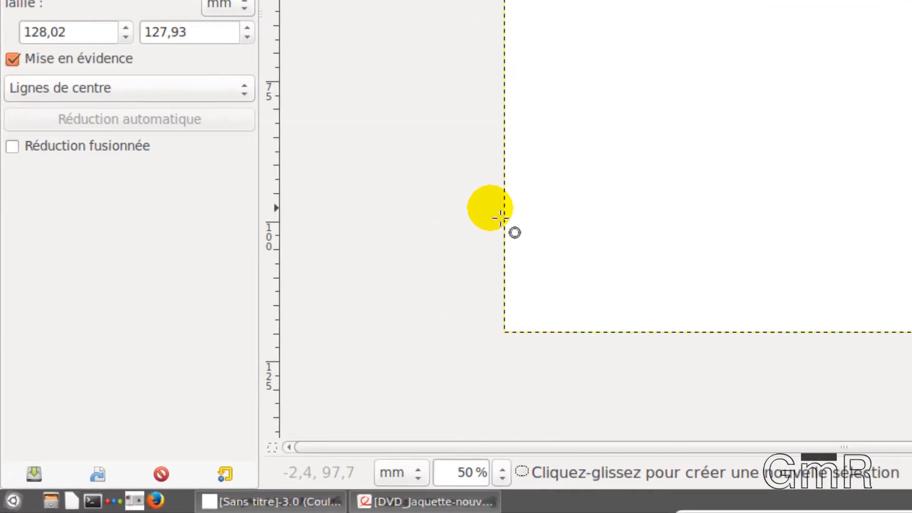
# - Set the image window's display unit to millimetres
pyautogui.click(423, 481)
pyautogui.scroll(-4, 429, 366)
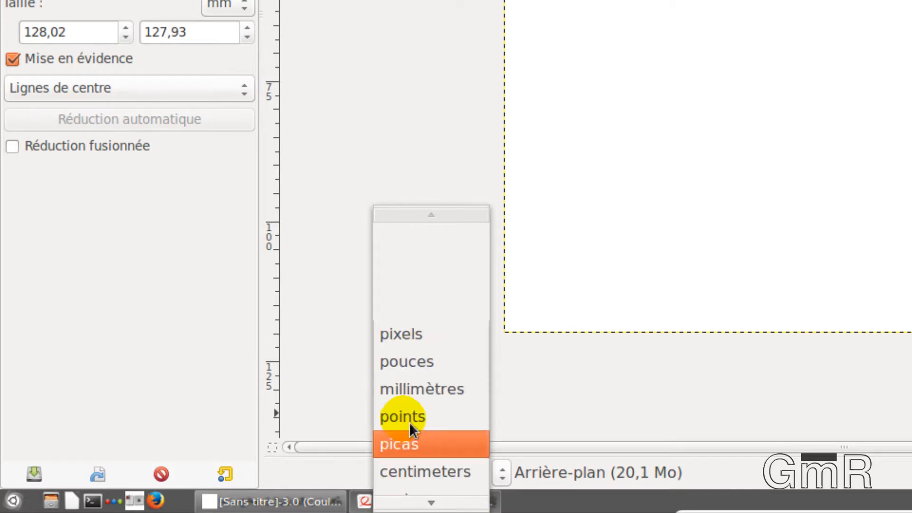
pyautogui.click(421, 393)
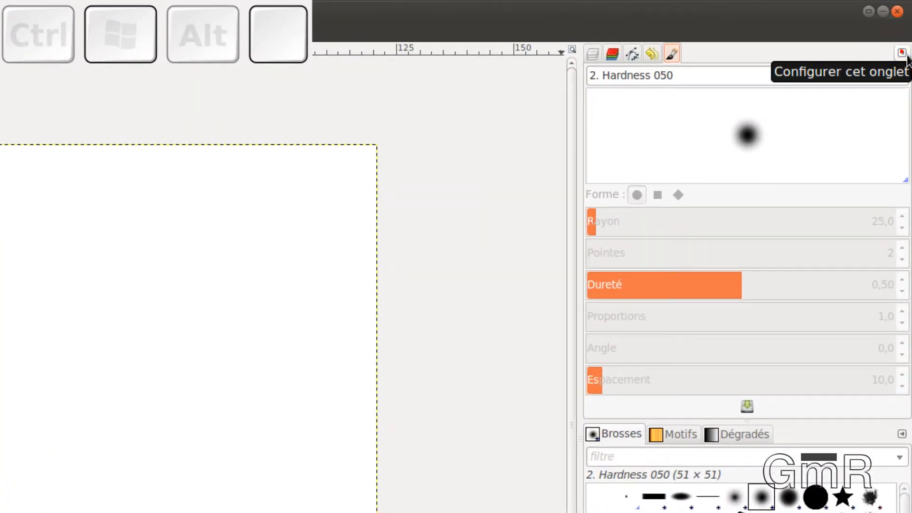
# - Add the Pointer dialog to the dock that holds the brush editor
pyautogui.click(904, 38)
pyautogui.click(902, 53)
pyautogui.click(902, 52)
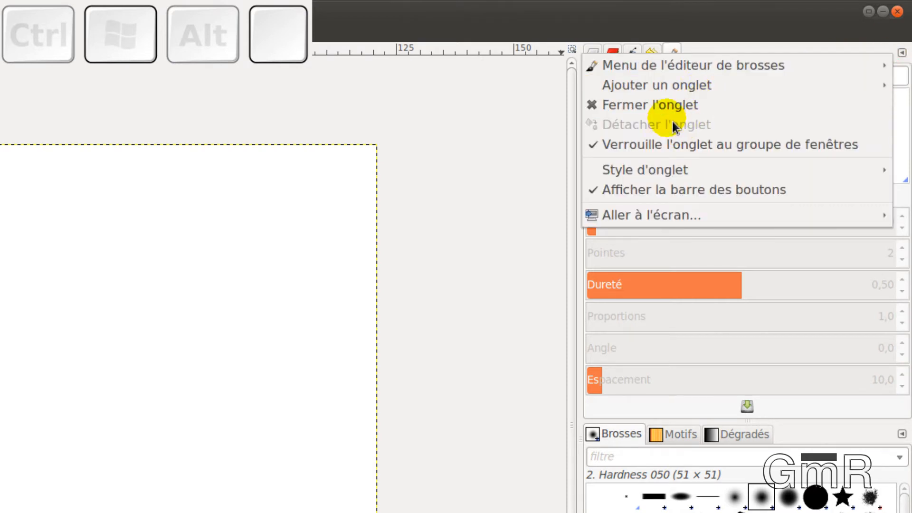
pyautogui.moveTo(654, 90)
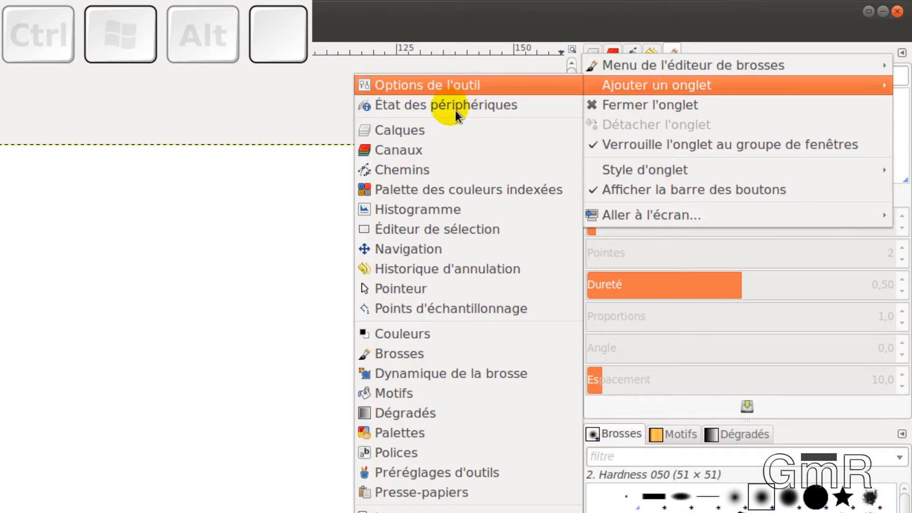
pyautogui.click(388, 295)
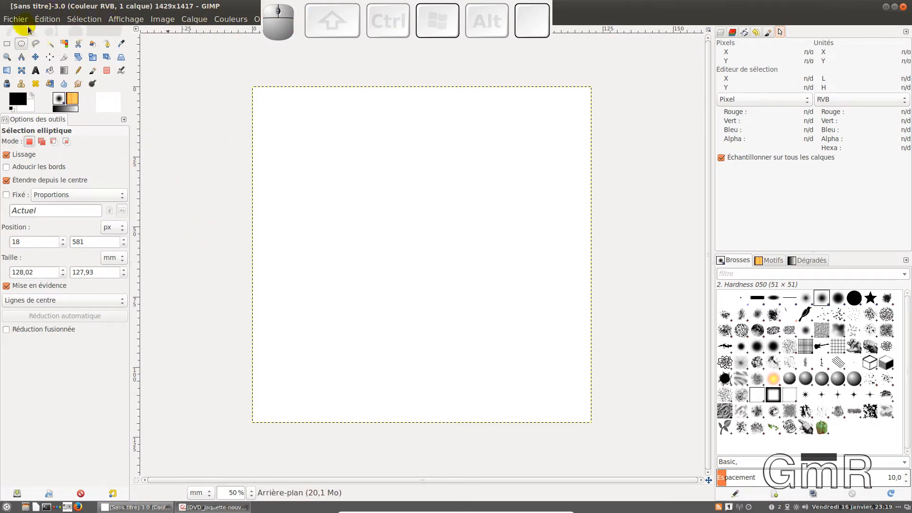
# - Create a new portrait image from the A4 (300ppi) template filled with white (Blanc), and close the CD cover image
pyautogui.click(16, 19)
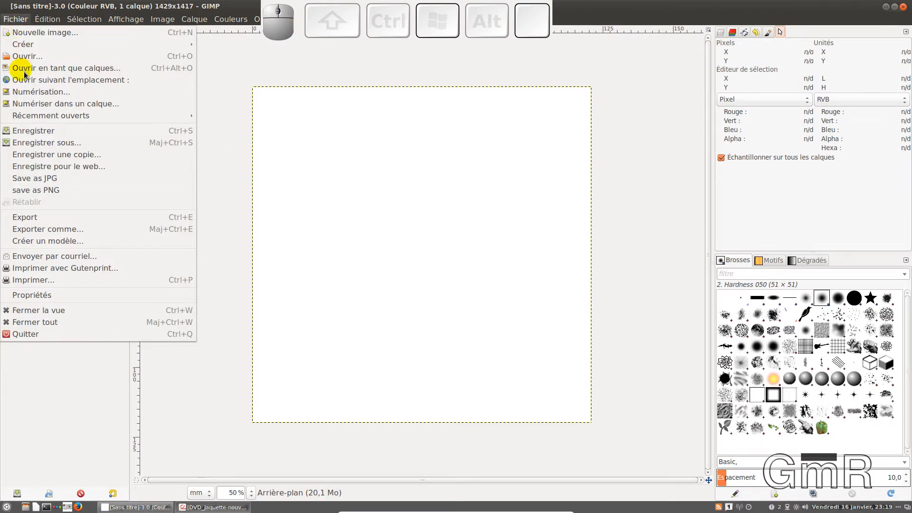
pyautogui.click(37, 33)
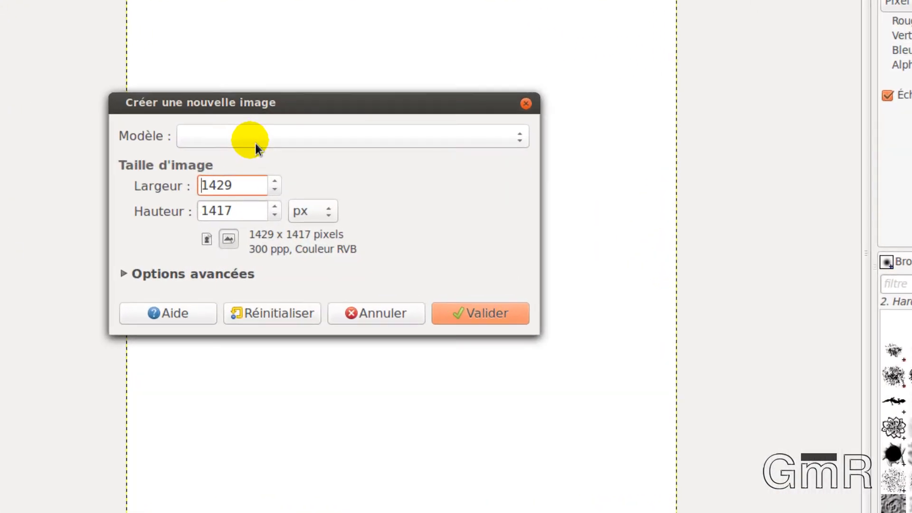
pyautogui.click(329, 185)
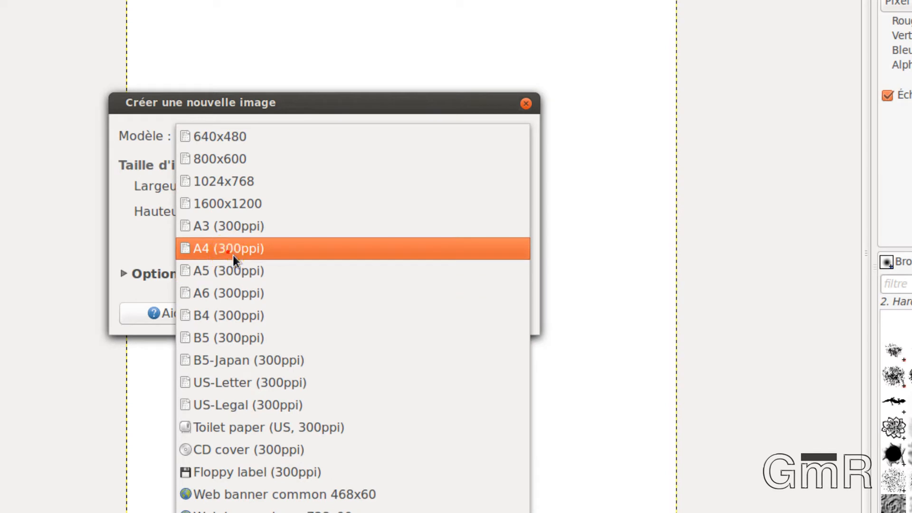
pyautogui.click(255, 248)
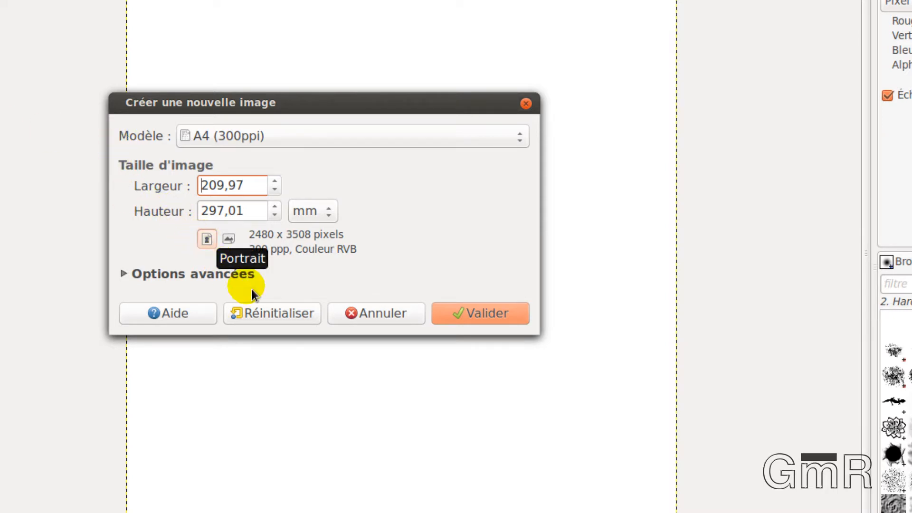
pyautogui.click(124, 274)
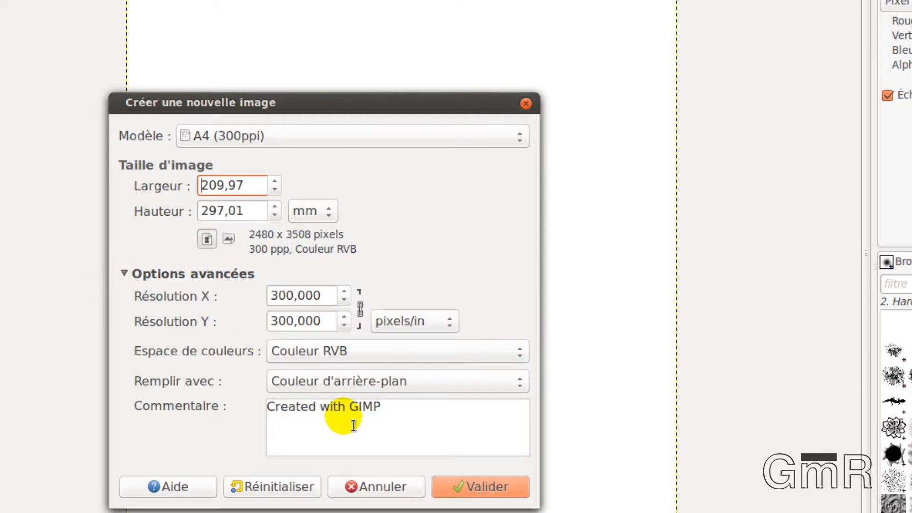
pyautogui.click(385, 389)
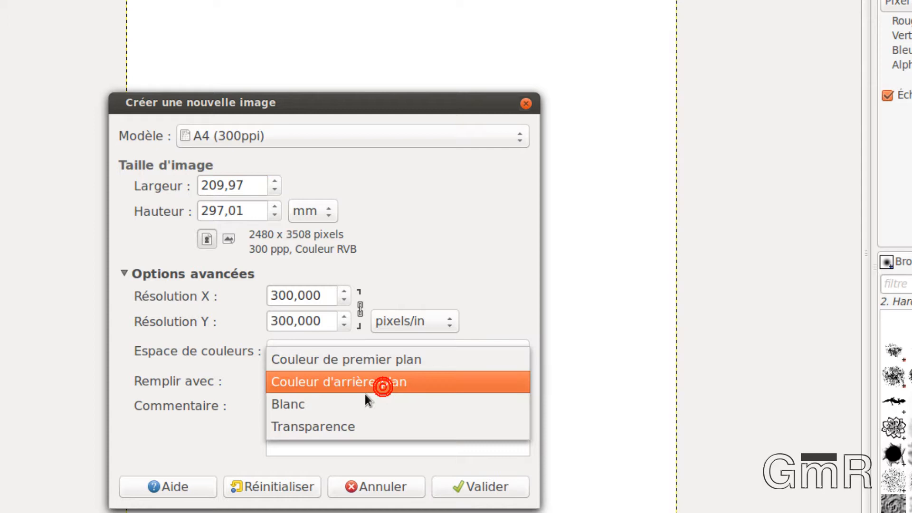
pyautogui.click(302, 405)
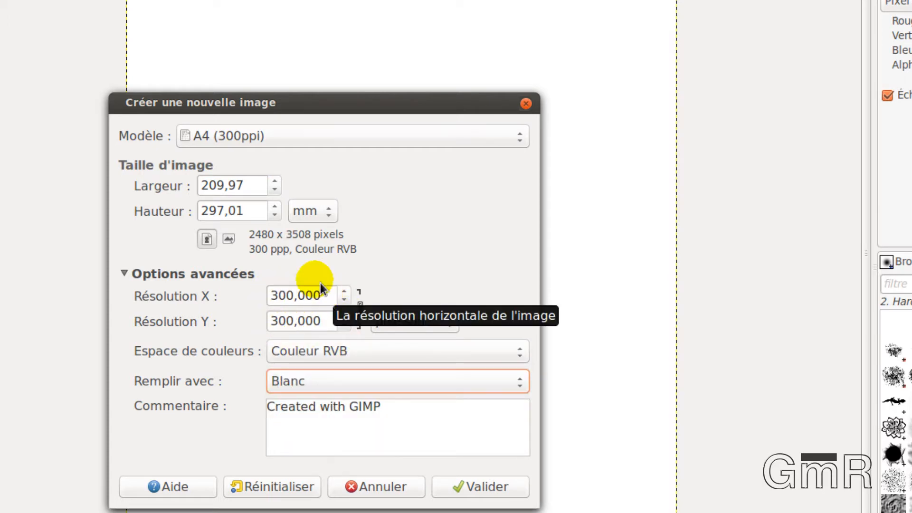
pyautogui.click(491, 488)
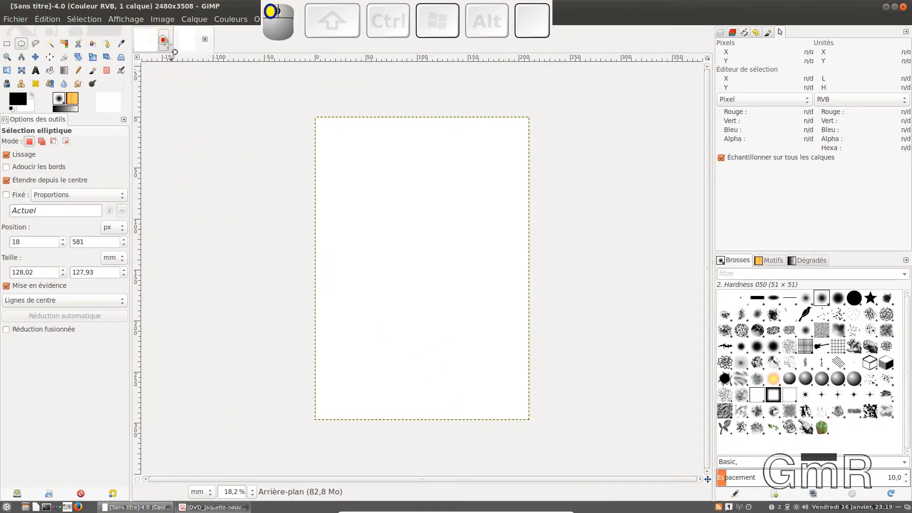
pyautogui.click(163, 41)
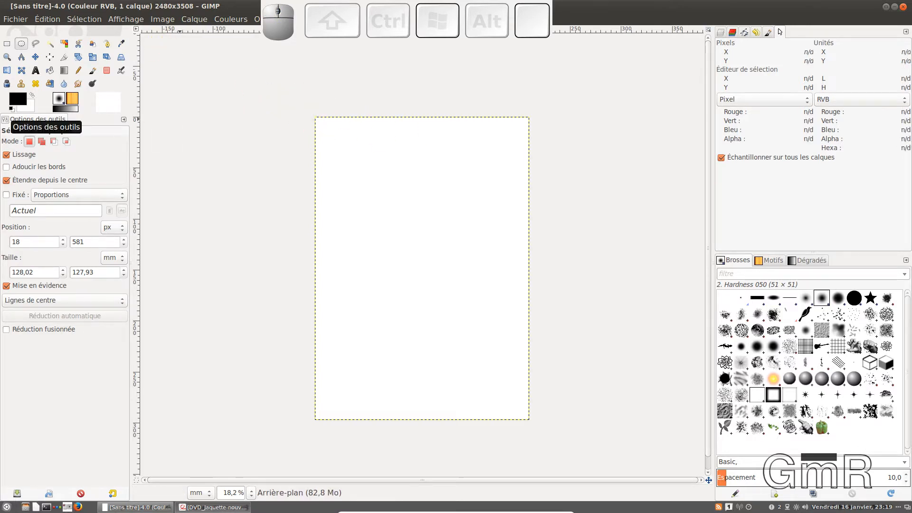
# - Examine the Avery label template in PDF-XChange Viewer for the distances from the page edges to the disc
pyautogui.moveTo(0, 53); pyautogui.dragTo(344, 93)
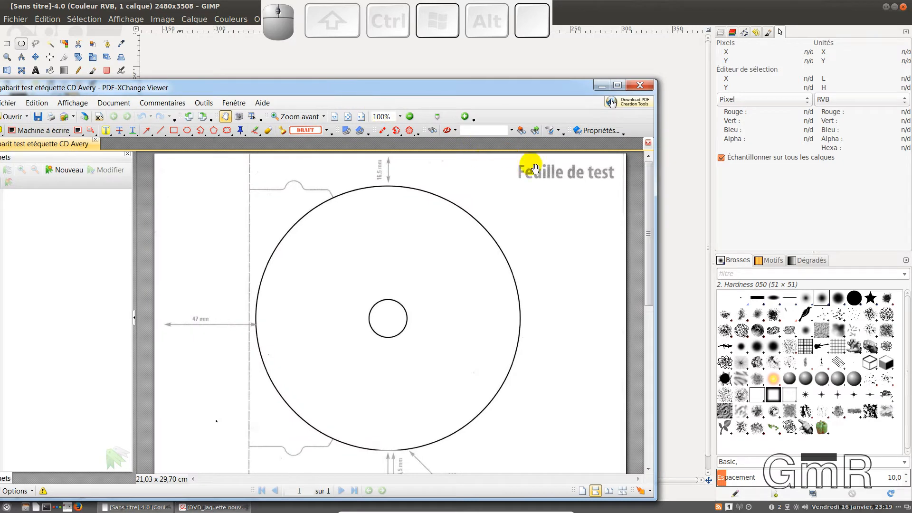
pyautogui.moveTo(654, 178); pyautogui.dragTo(642, 200)
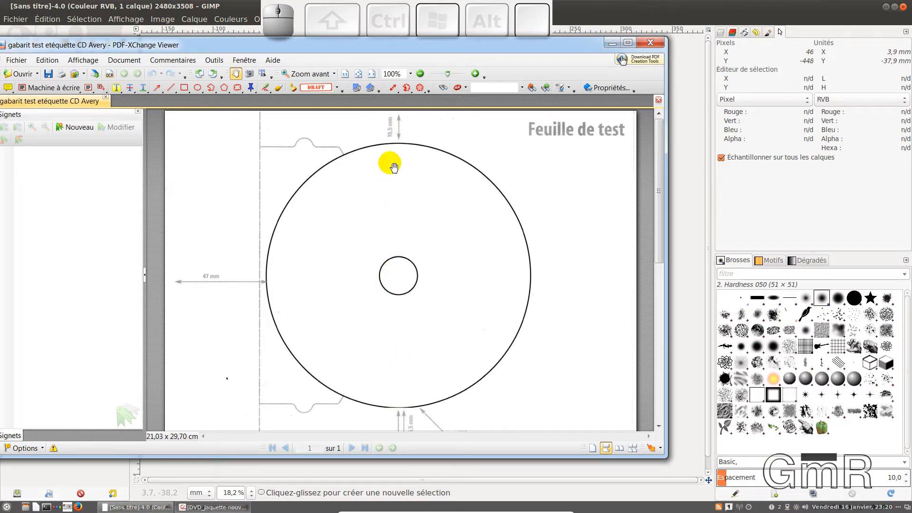
pyautogui.moveTo(388, 44); pyautogui.dragTo(0, 20)
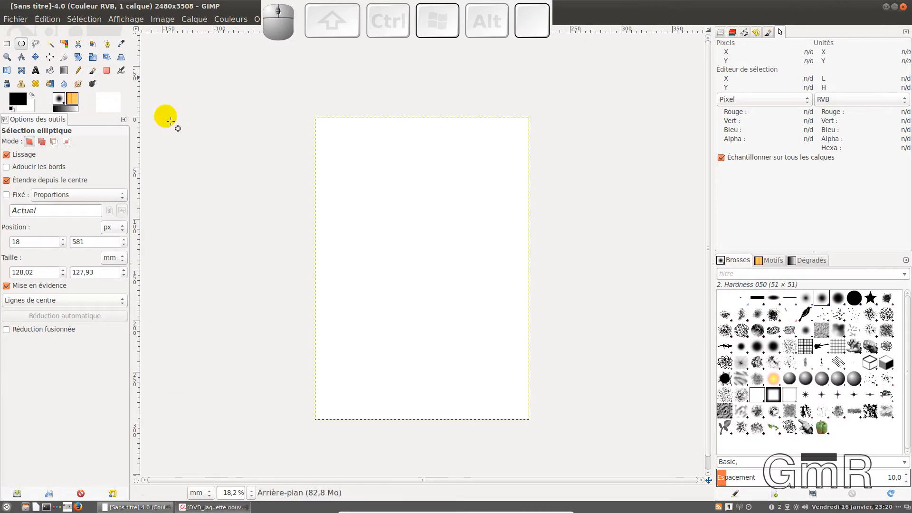
# - Add a vertical guide to the A4 page and centre it horizontally with the Alignment tool, relative to the first element (Premier élément)
pyautogui.moveTo(135, 110); pyautogui.dragTo(370, 118)
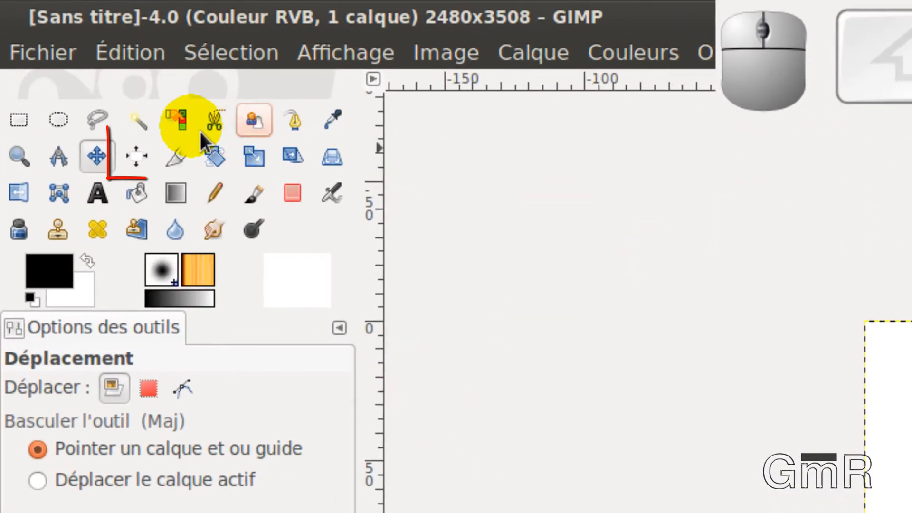
pyautogui.click(146, 168)
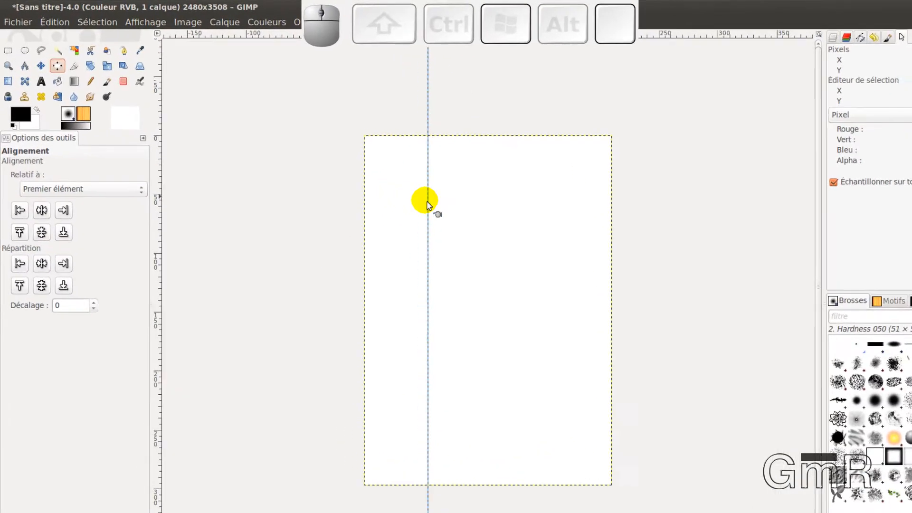
pyautogui.click(618, 292)
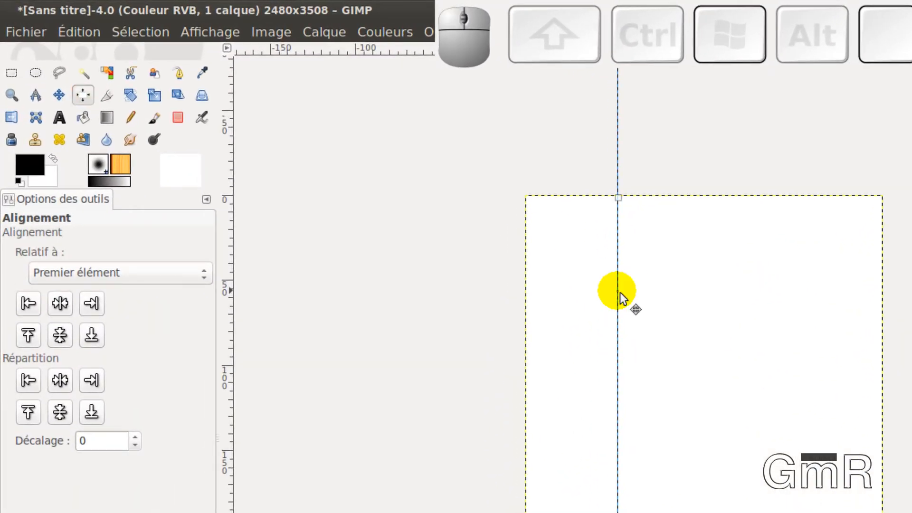
pyautogui.click(67, 307)
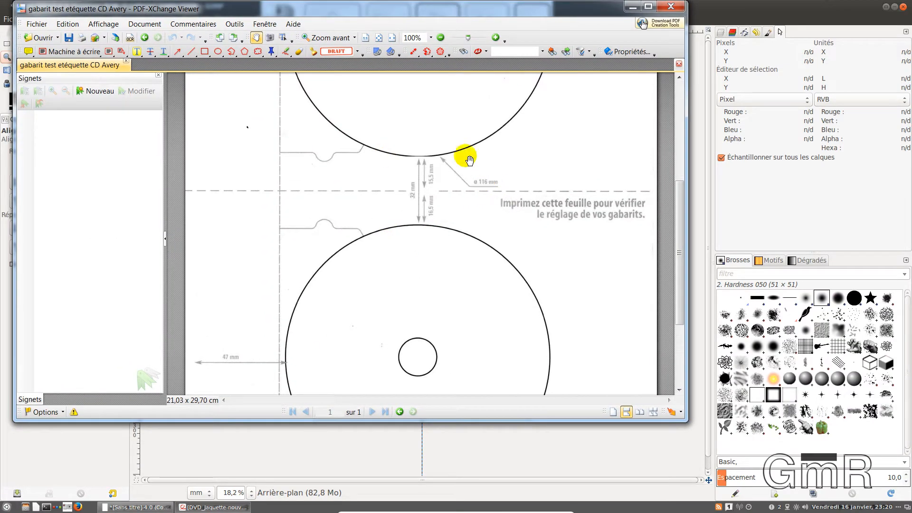
# - Draw a circular elliptical selection about 118 mm in diameter in the page's upper half and snap its centre to the vertical guide
pyautogui.scroll(3, 468, 160)
pyautogui.scroll(-1, 465, 159)
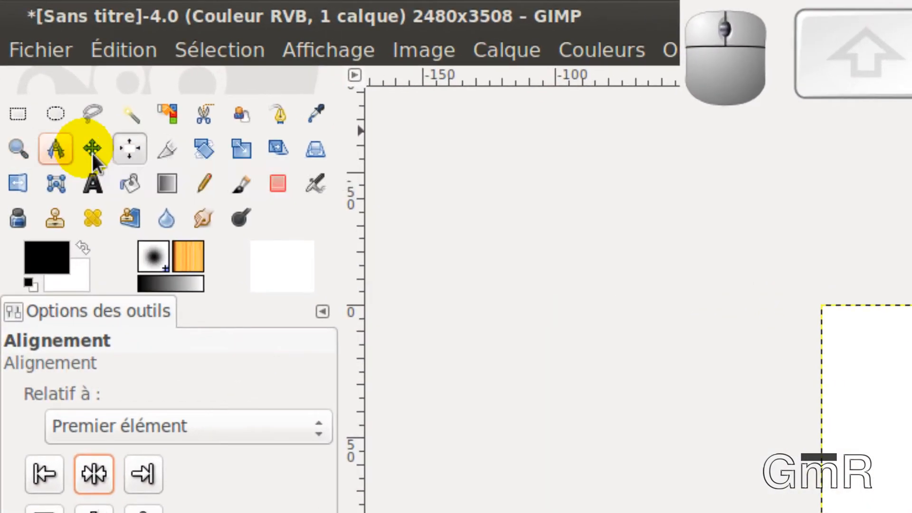
pyautogui.click(61, 114)
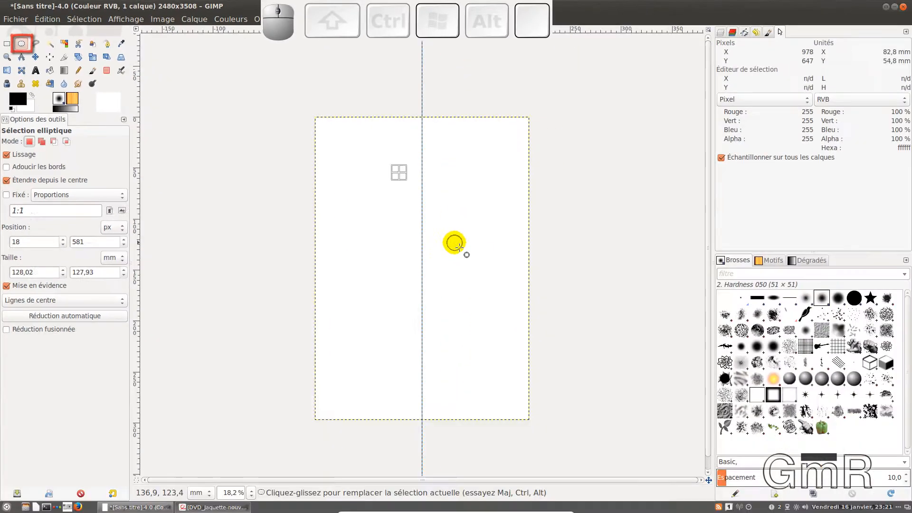
pyautogui.moveTo(399, 173); pyautogui.dragTo(460, 248)
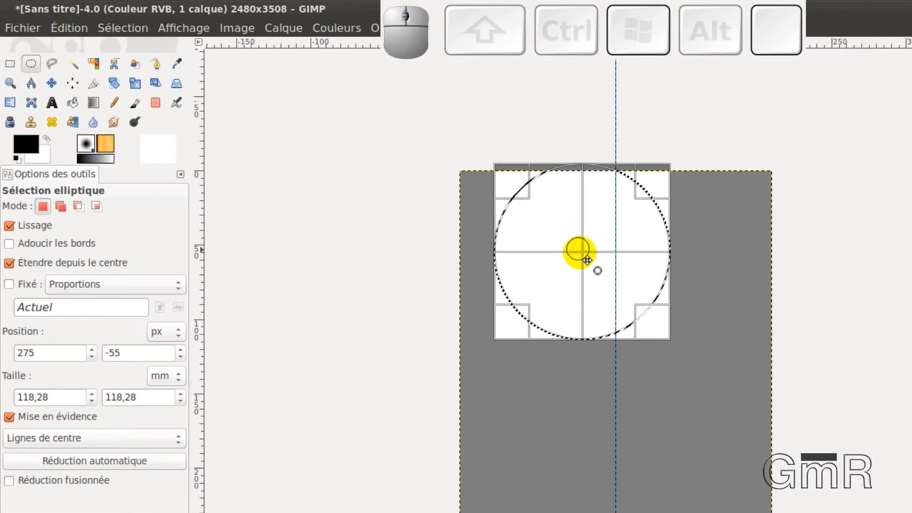
pyautogui.moveTo(586, 259); pyautogui.dragTo(624, 281)
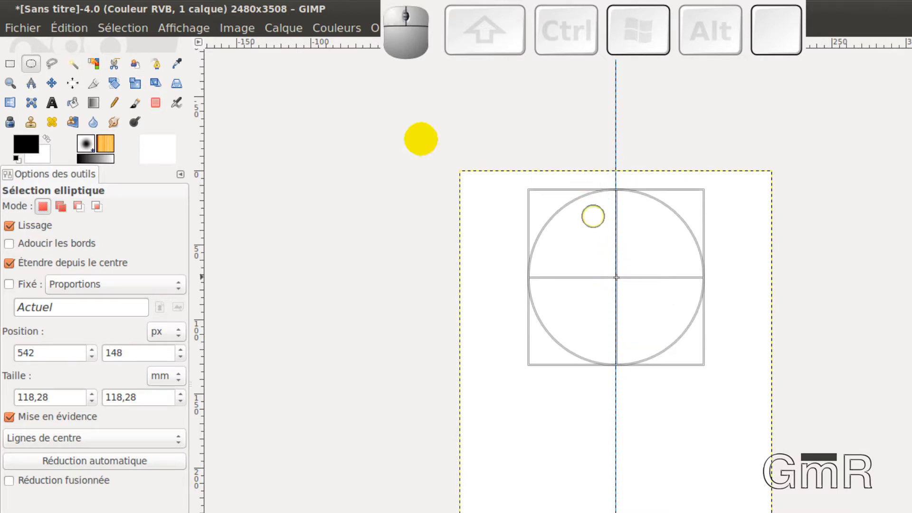
# - Check whether snapping to guides (Aligner sur les guides) is enabled for the image view
pyautogui.click(137, 31)
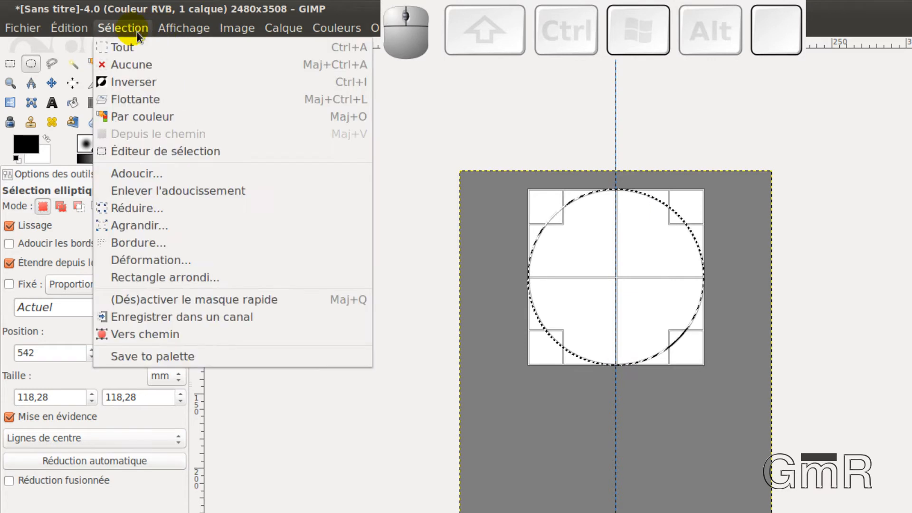
pyautogui.click(137, 32)
pyautogui.click(75, 29)
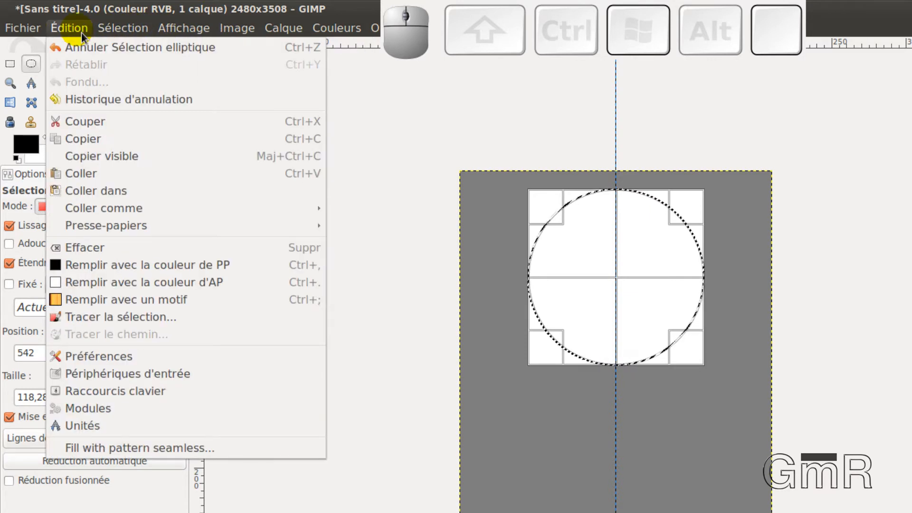
pyautogui.moveTo(185, 32)
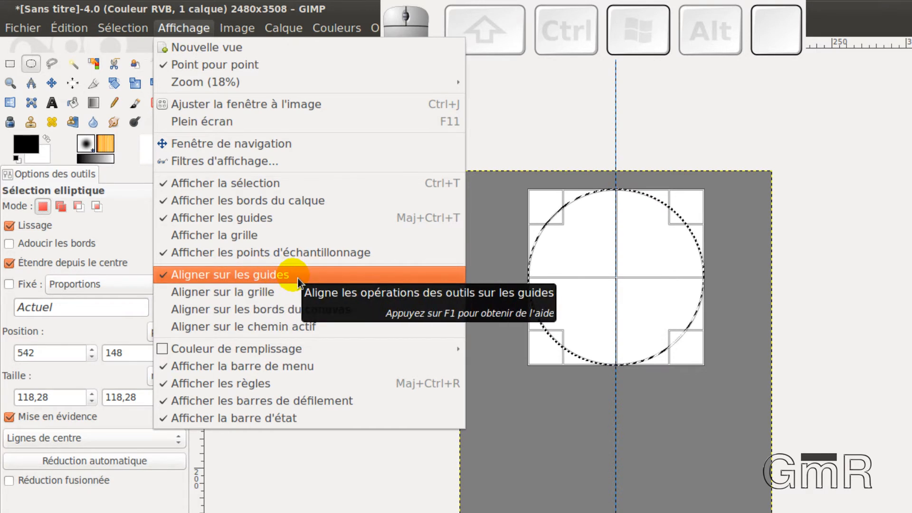
pyautogui.click(320, 438)
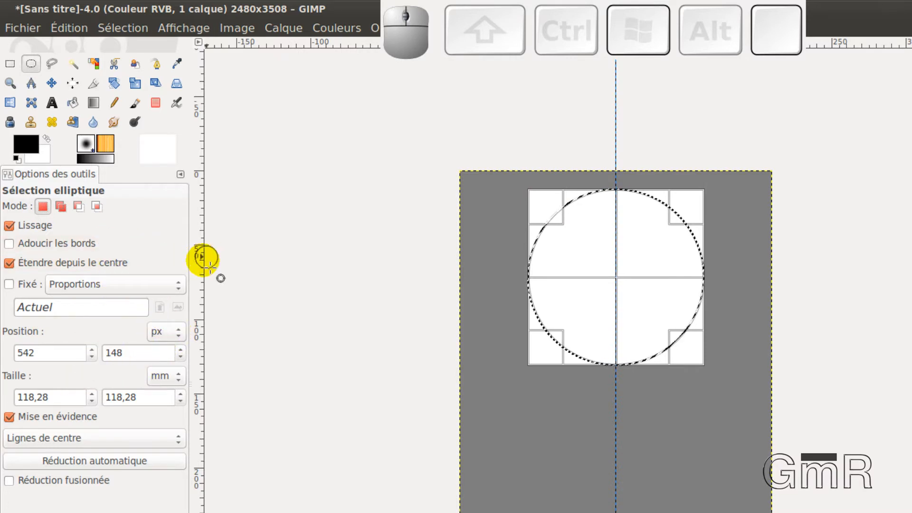
# - Set the elliptical selection's position and size units to millimetres and widen the tool options area
pyautogui.click(182, 340)
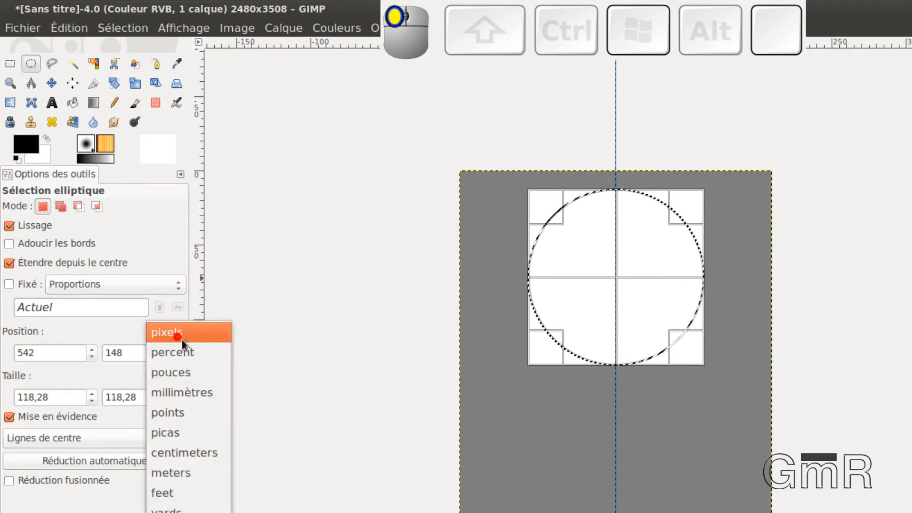
pyautogui.click(185, 393)
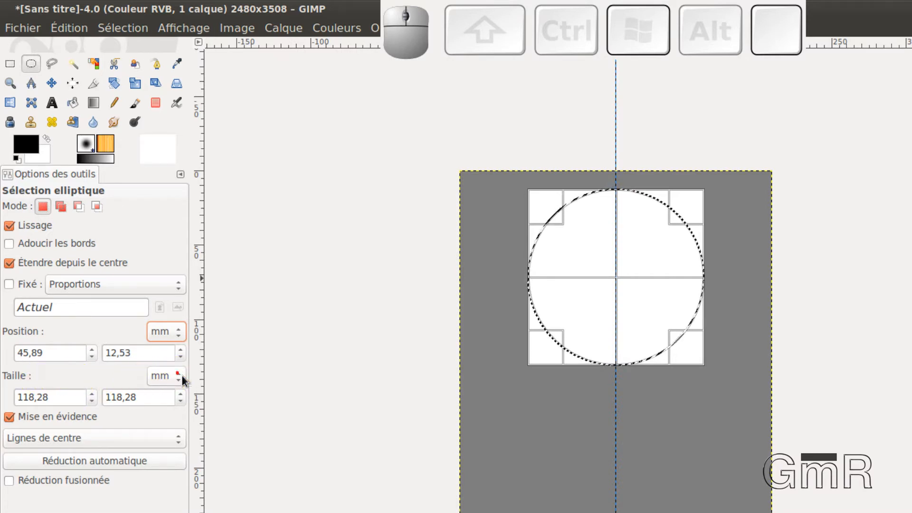
pyautogui.click(182, 375)
pyautogui.click(182, 378)
pyautogui.click(183, 380)
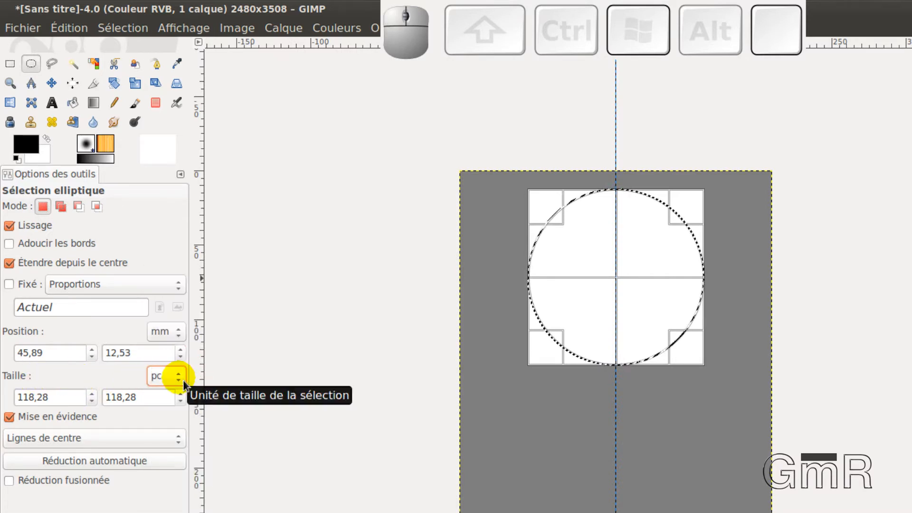
pyautogui.click(184, 380)
pyautogui.click(185, 323)
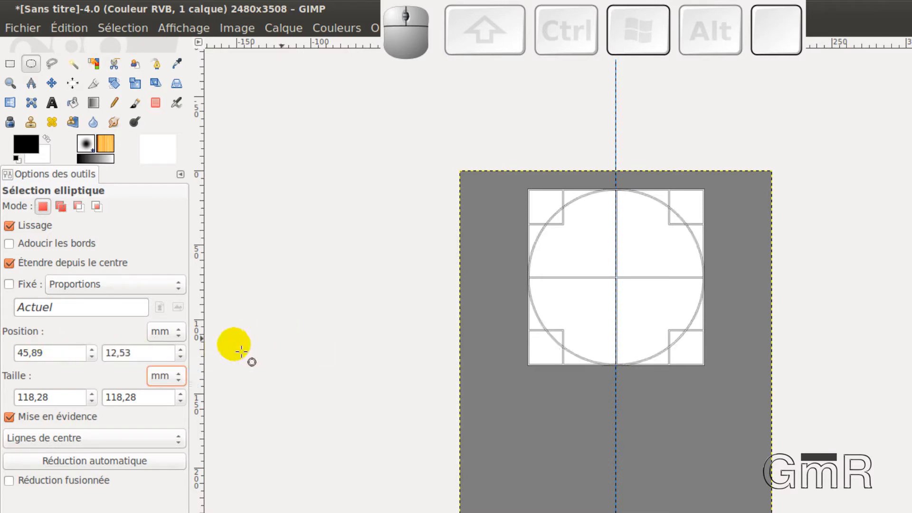
pyautogui.moveTo(198, 395); pyautogui.dragTo(132, 383)
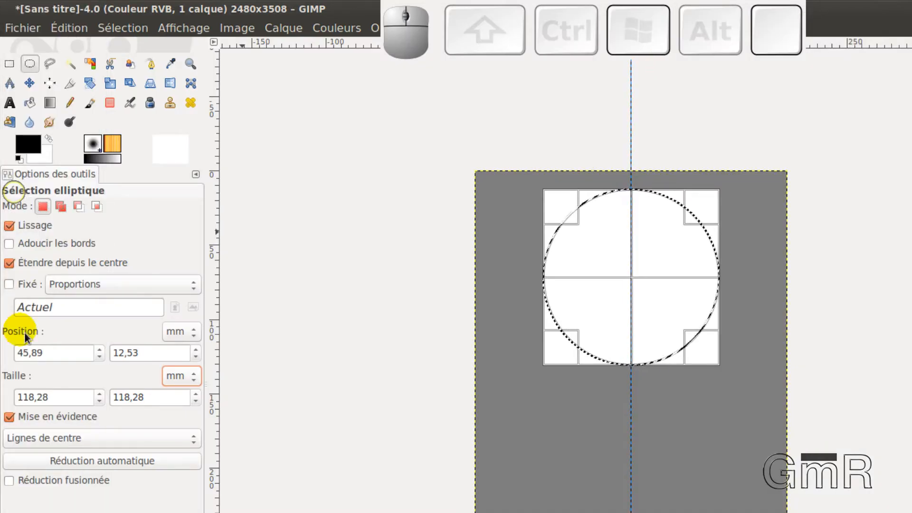
# - Enter 47 mm as the circular selection's horizontal position
pyautogui.tripleClick(46, 355)
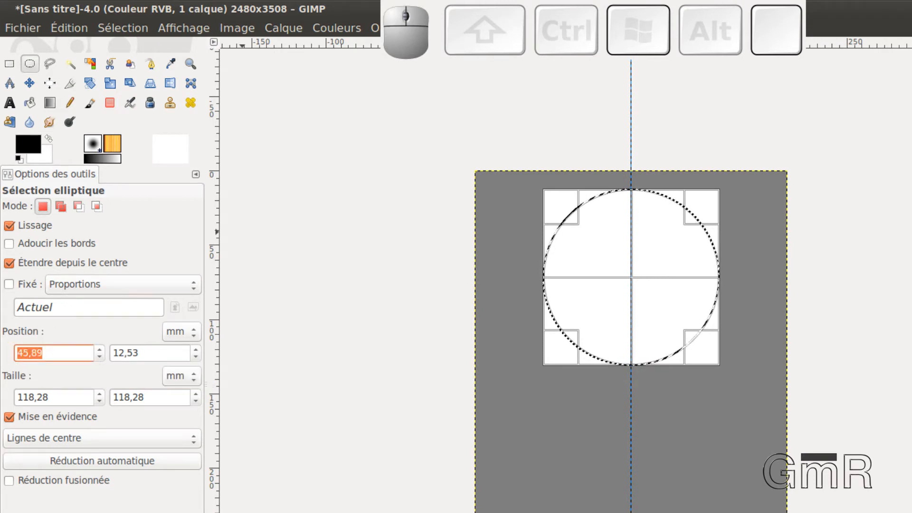
pyautogui.write('47')
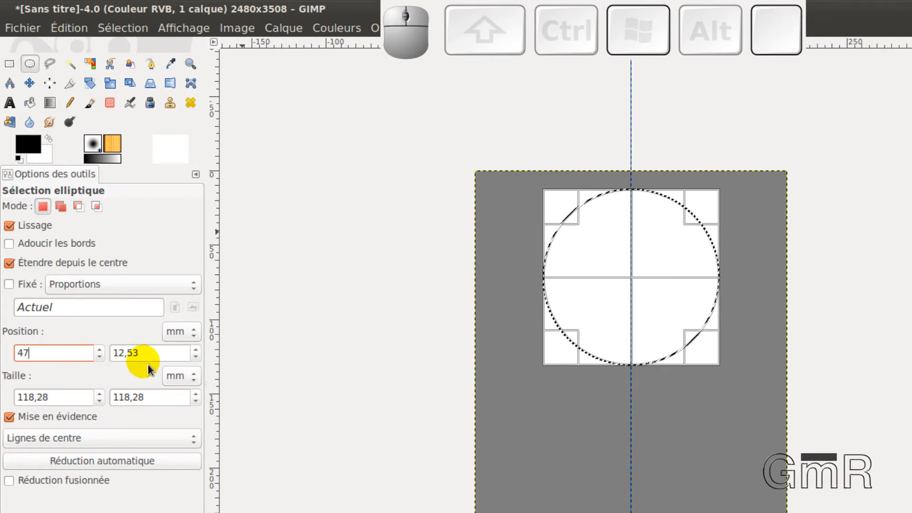
pyautogui.click(150, 355)
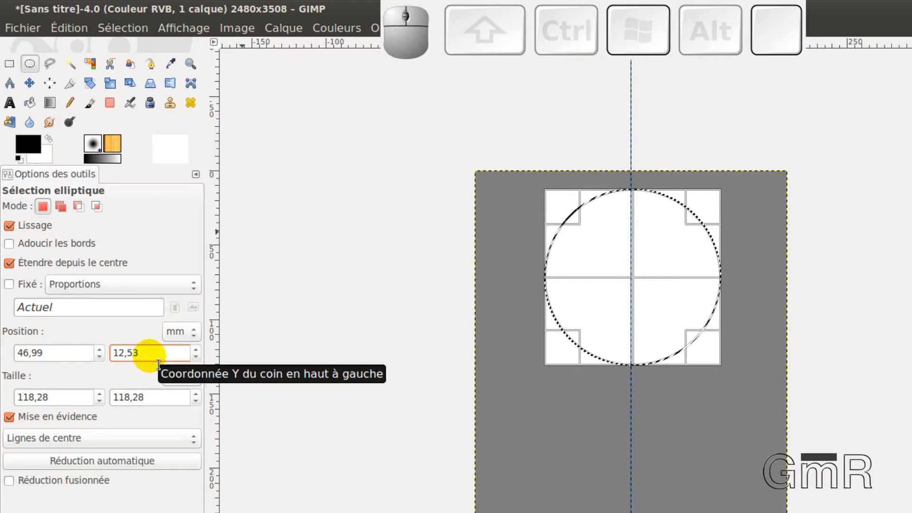
# - Look up the disc's top margin on the Avery sheet in PDF-XChange Viewer and set the selection's Y position to 16.50 mm in GIMP
pyautogui.tripleClick(149, 355)
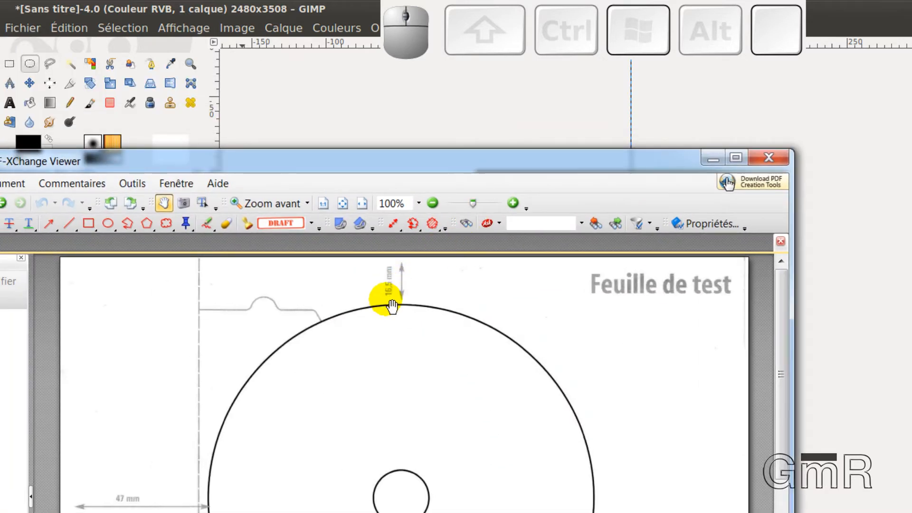
pyautogui.scroll(1, 409, 322)
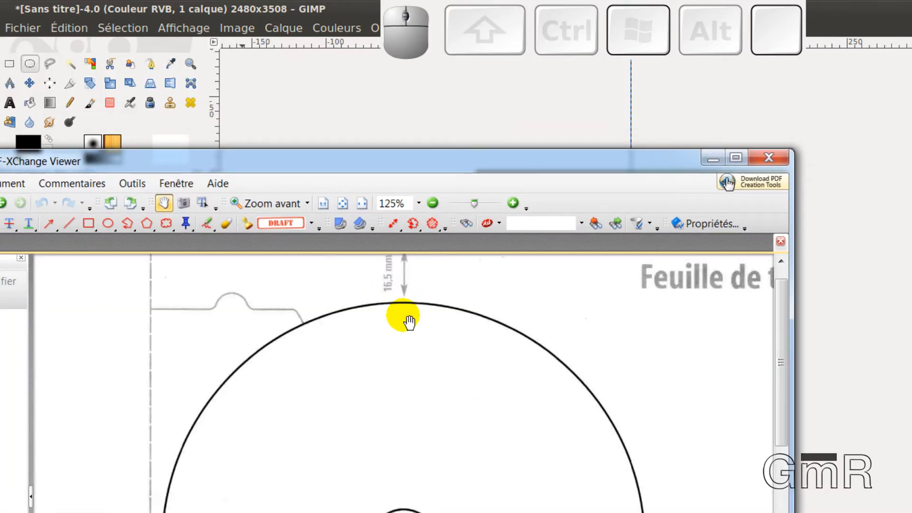
pyautogui.scroll(2, 408, 322)
pyautogui.scroll(1, 408, 322)
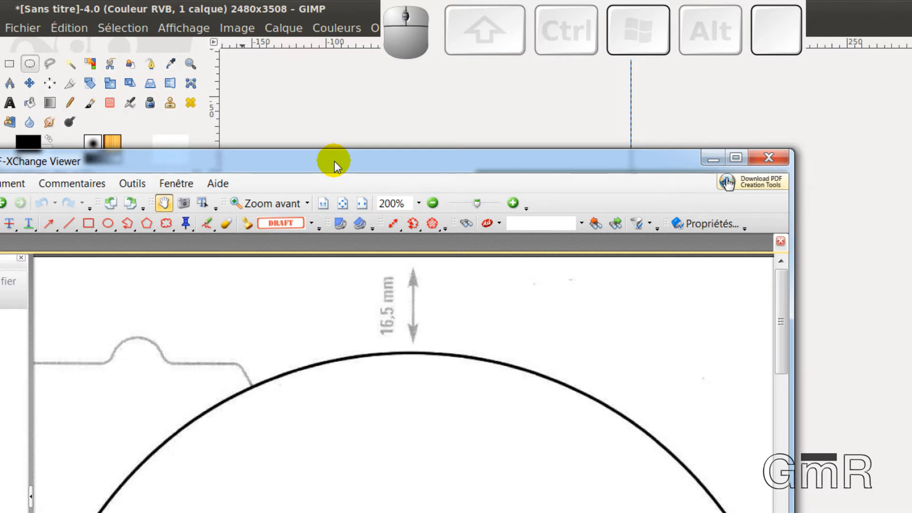
pyautogui.moveTo(335, 161); pyautogui.dragTo(0, 124)
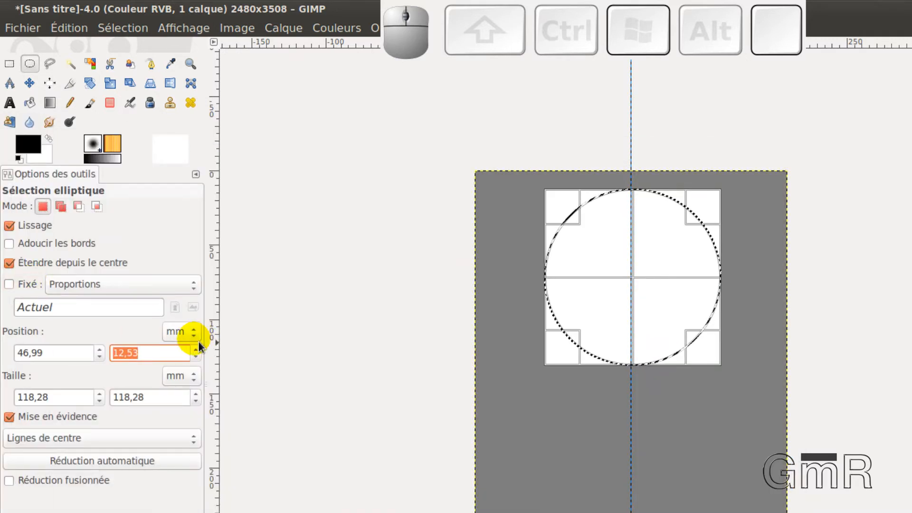
pyautogui.click(156, 351)
pyautogui.doubleClick(157, 351)
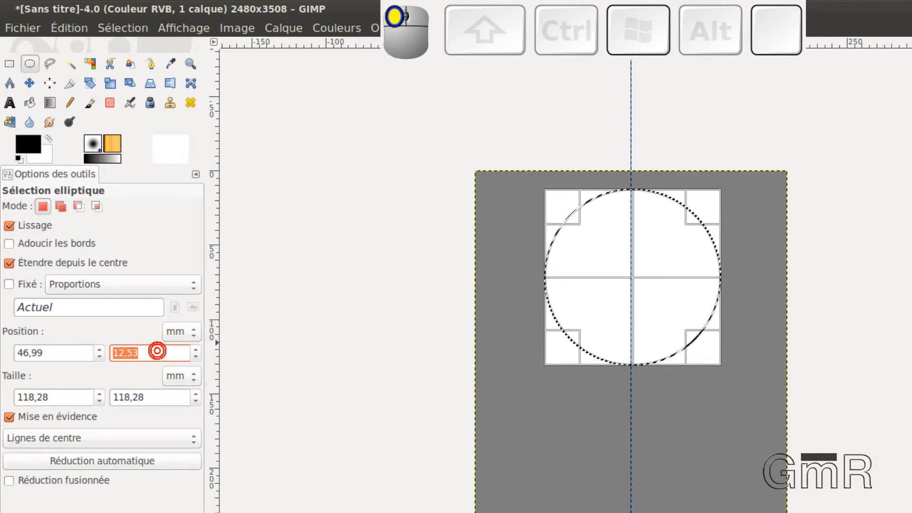
pyautogui.write('16')
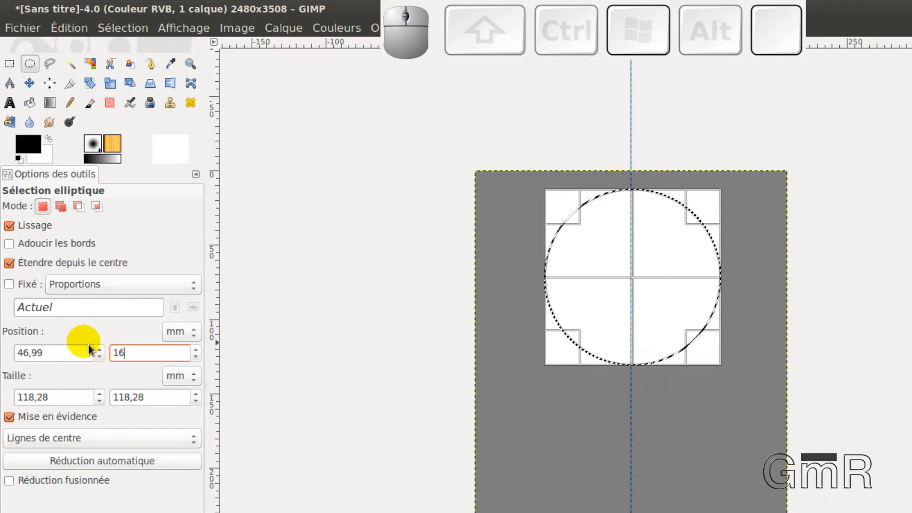
pyautogui.write(',5')
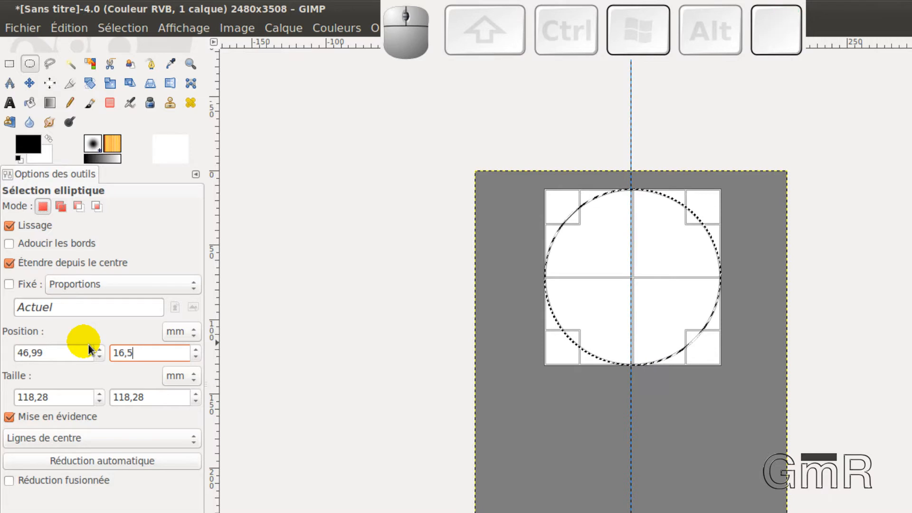
pyautogui.write('1')
pyautogui.click(74, 397)
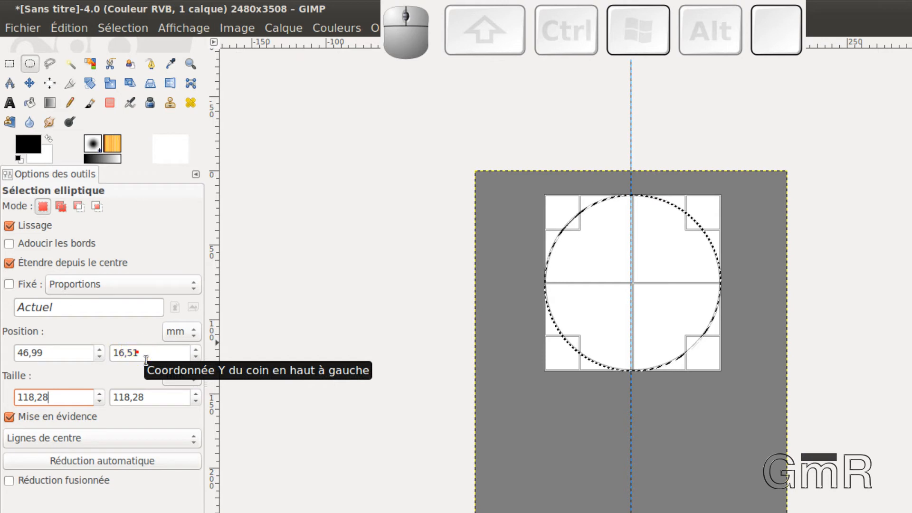
pyautogui.click(145, 359)
pyautogui.press('BackSpace')
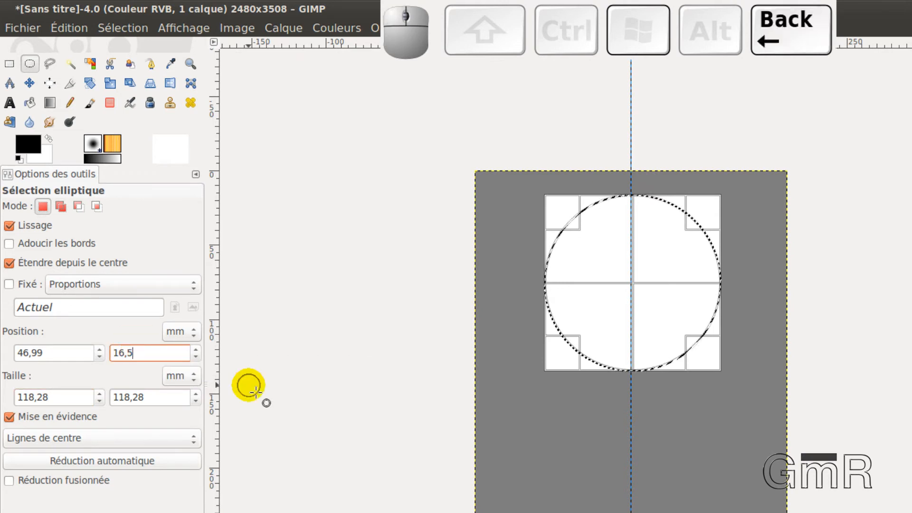
pyautogui.write('0')
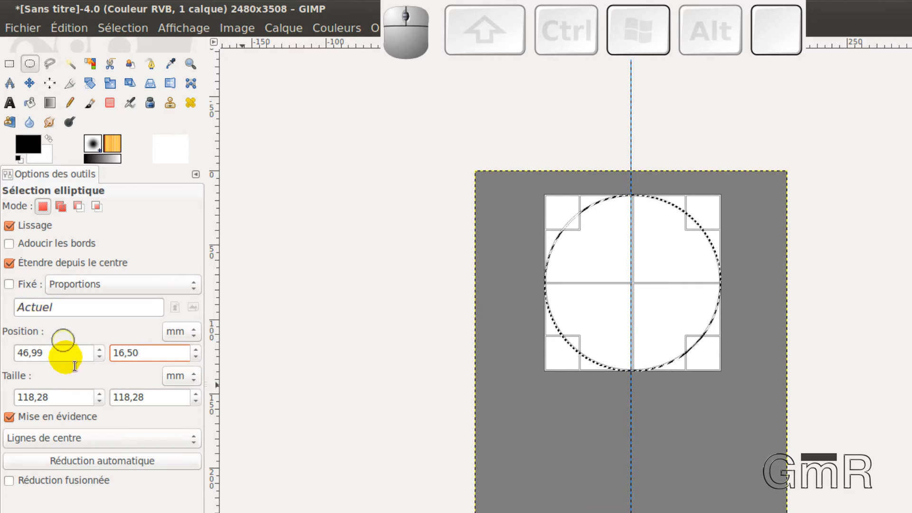
# - Set the selection's X position to exactly 47 mm
pyautogui.click(48, 352)
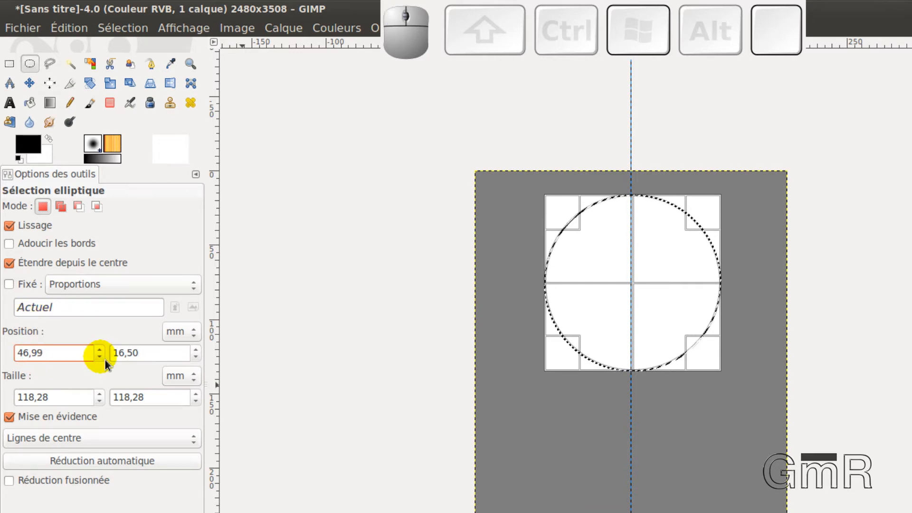
pyautogui.press('BackSpace')
pyautogui.press('BackSpace')
pyautogui.press('BackSpace')
pyautogui.press('BackSpace')
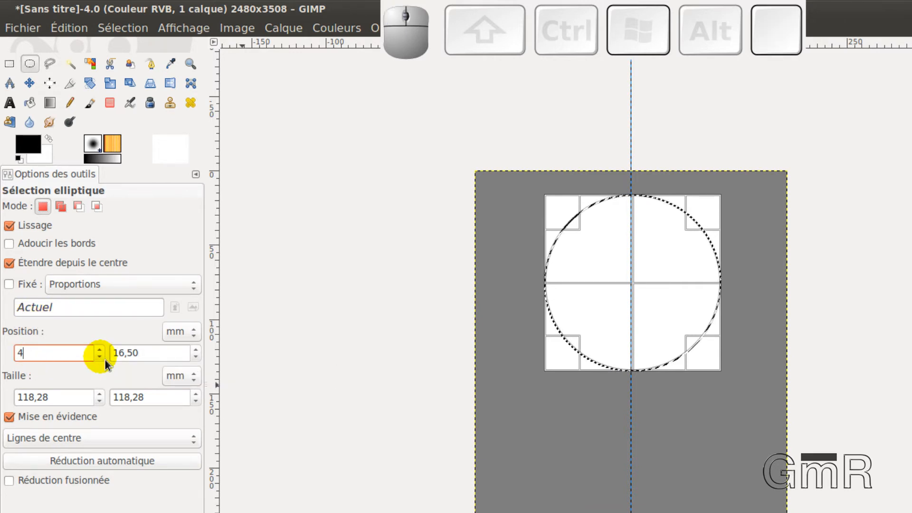
pyautogui.write('7')
pyautogui.press('Return')
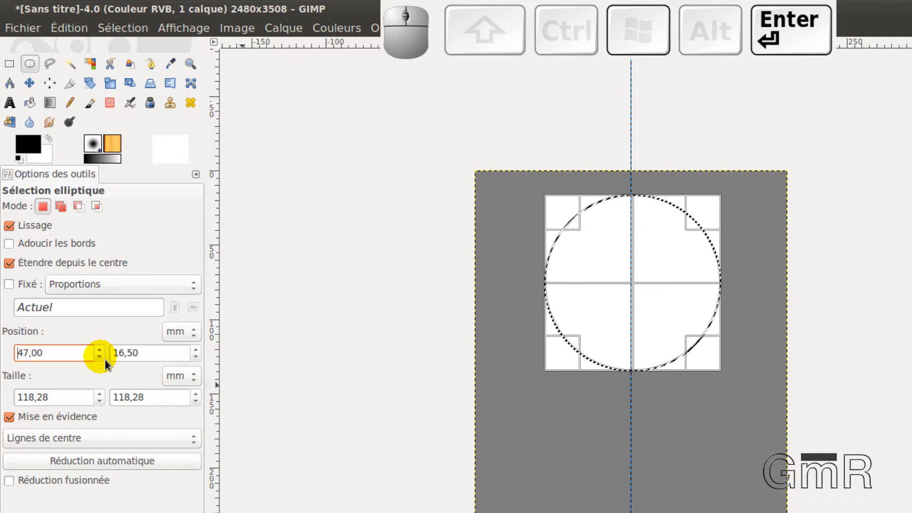
# - Look up the disc's size on the Avery sheet in PDF-XChange Viewer and set the selection's width and height to 116 mm in GIMP
pyautogui.click(52, 398)
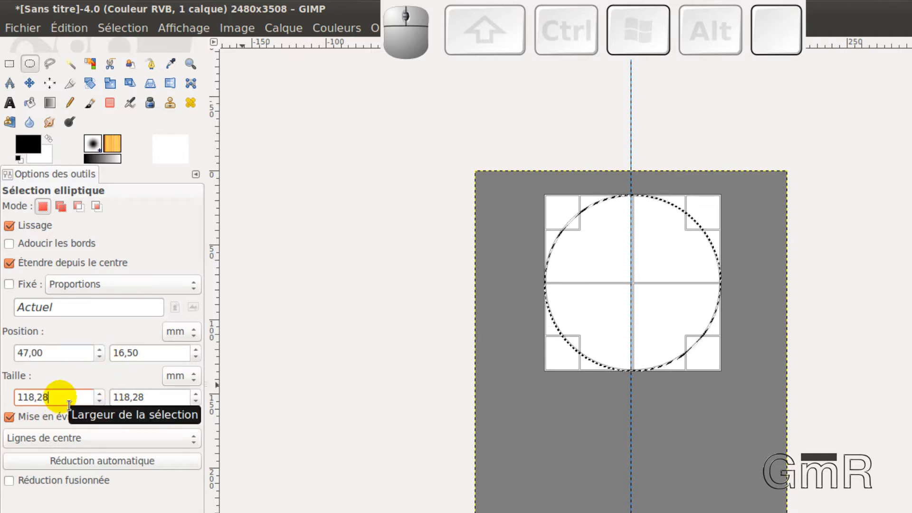
pyautogui.hotkey('alt', 'Tab')
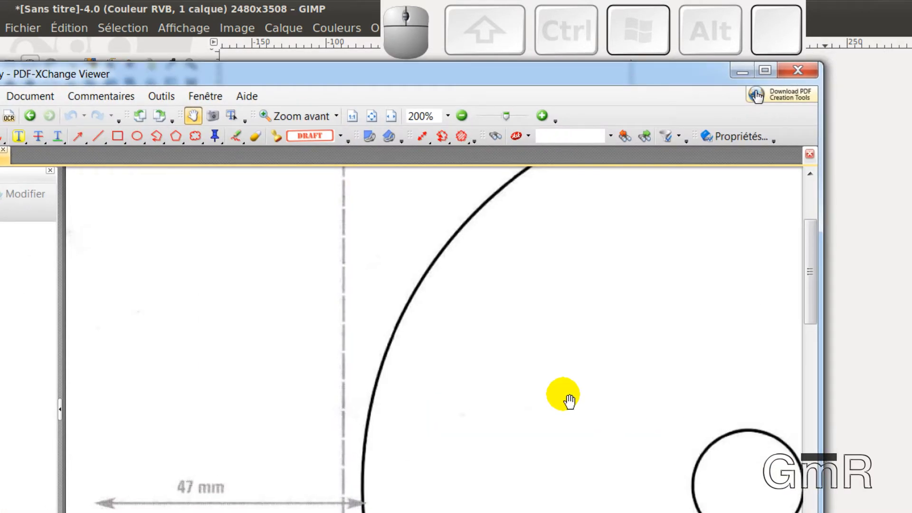
pyautogui.scroll(-1, 569, 402)
pyautogui.scroll(-1, 569, 401)
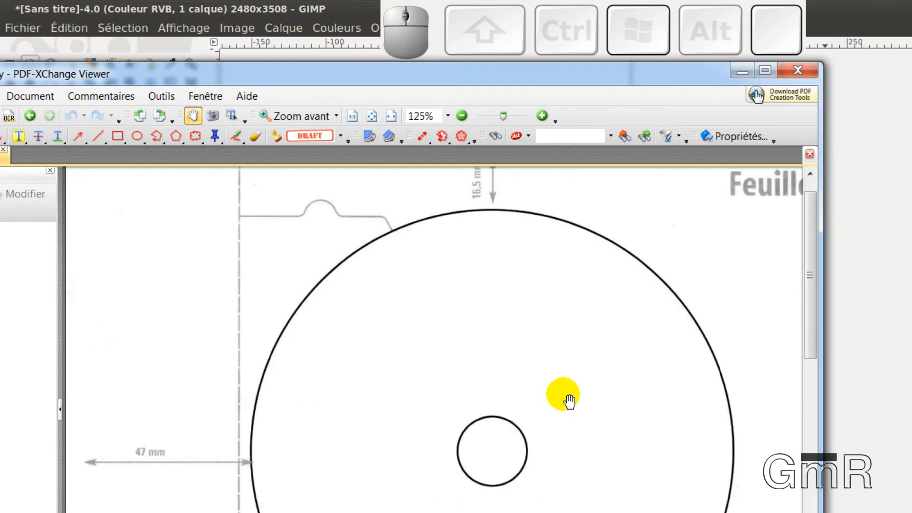
pyautogui.scroll(-3, 569, 402)
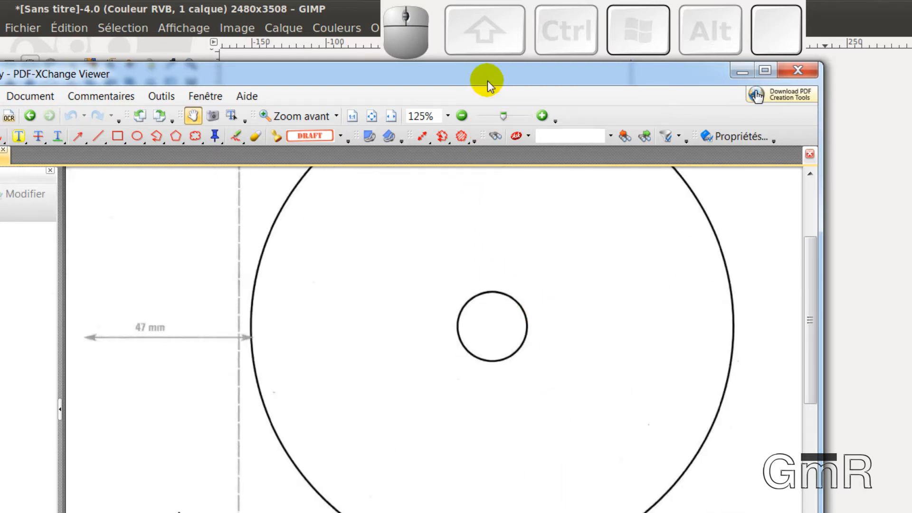
pyautogui.moveTo(484, 77); pyautogui.dragTo(114, 76)
pyautogui.click(474, 73)
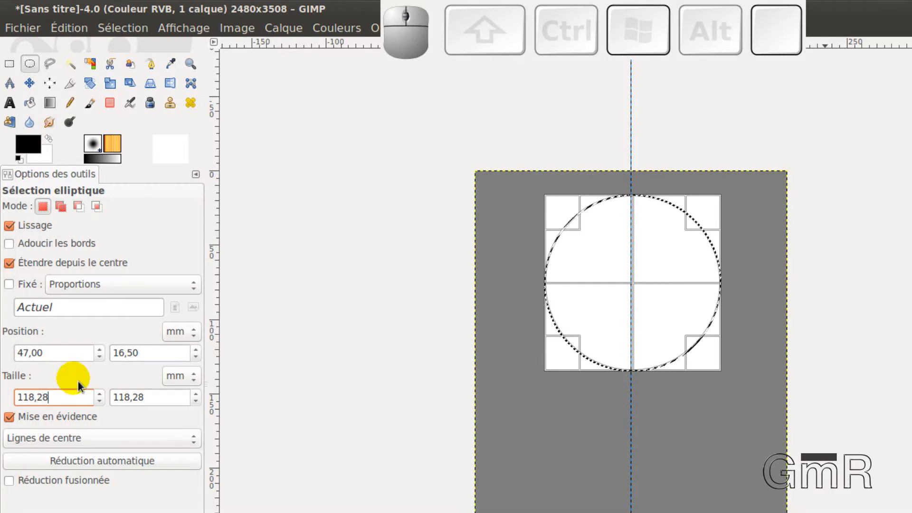
pyautogui.doubleClick(59, 397)
pyautogui.write('116')
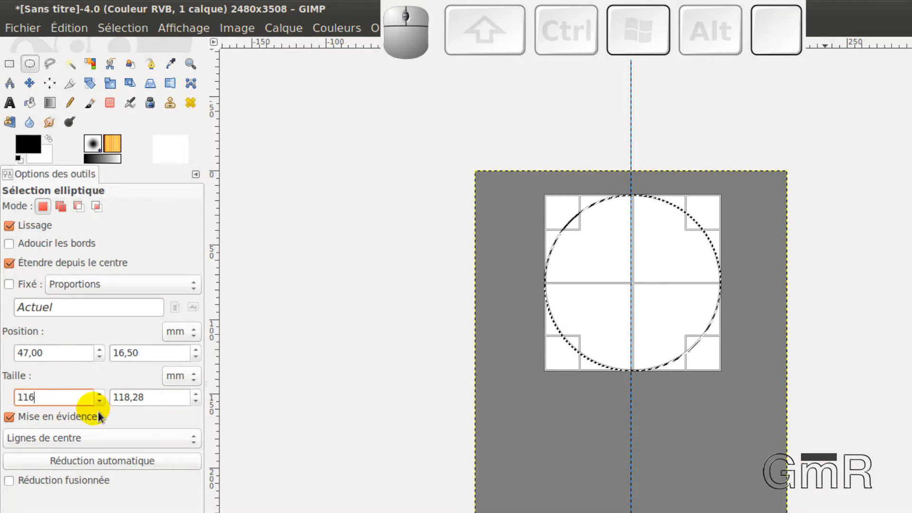
pyautogui.click(157, 392)
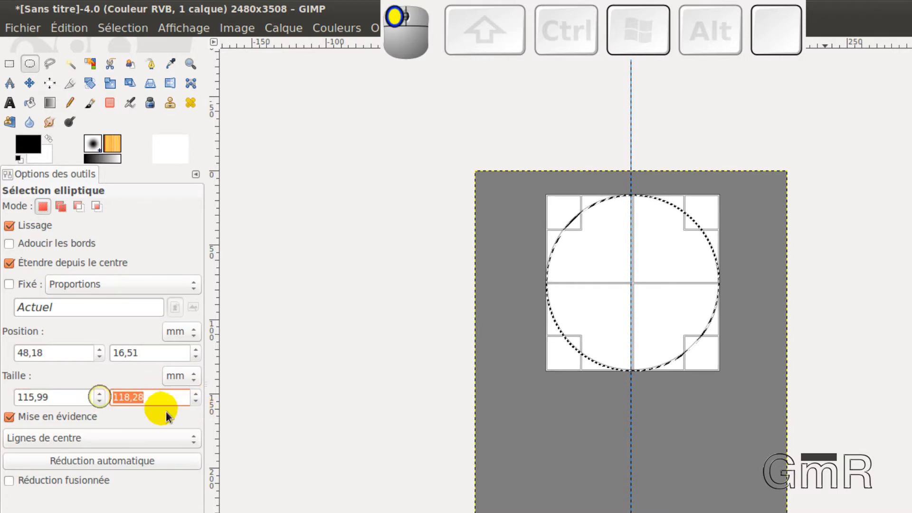
pyautogui.write('1')
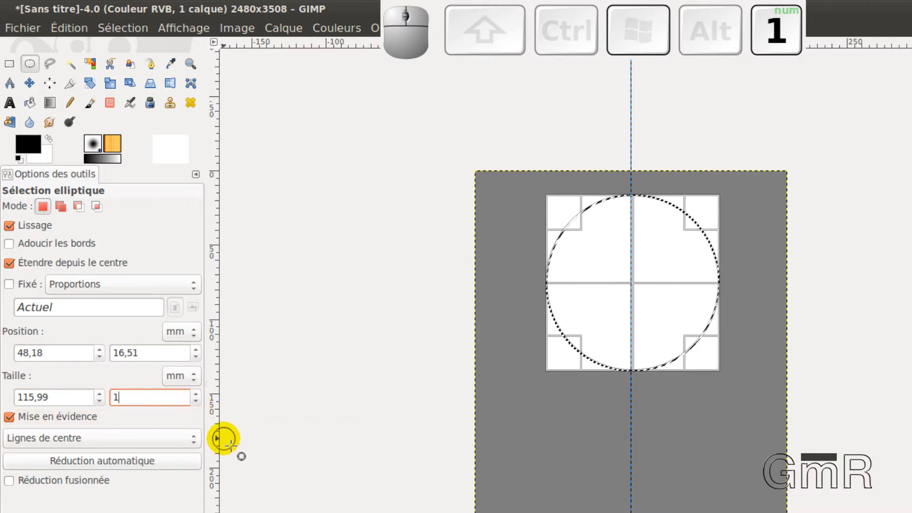
pyautogui.write('16')
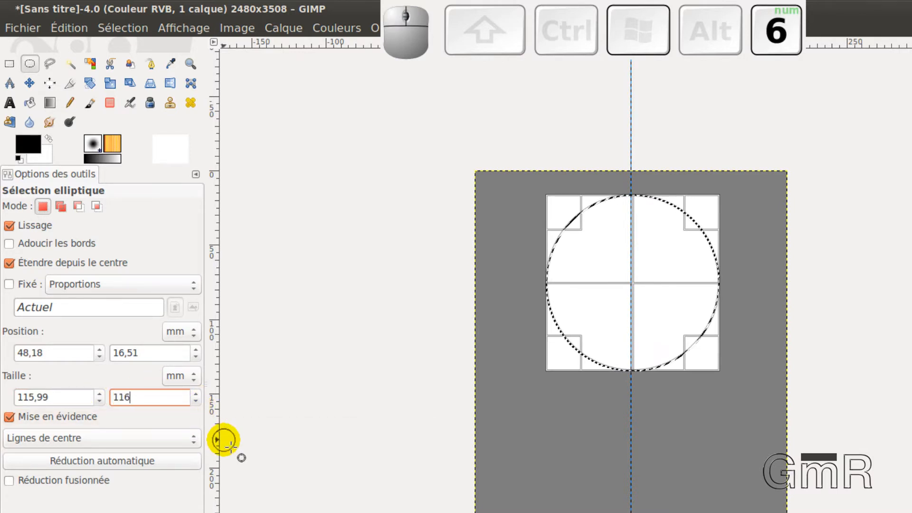
# - Re-enter exactly 116 mm for both the width and height of the circular selection
pyautogui.click(67, 396)
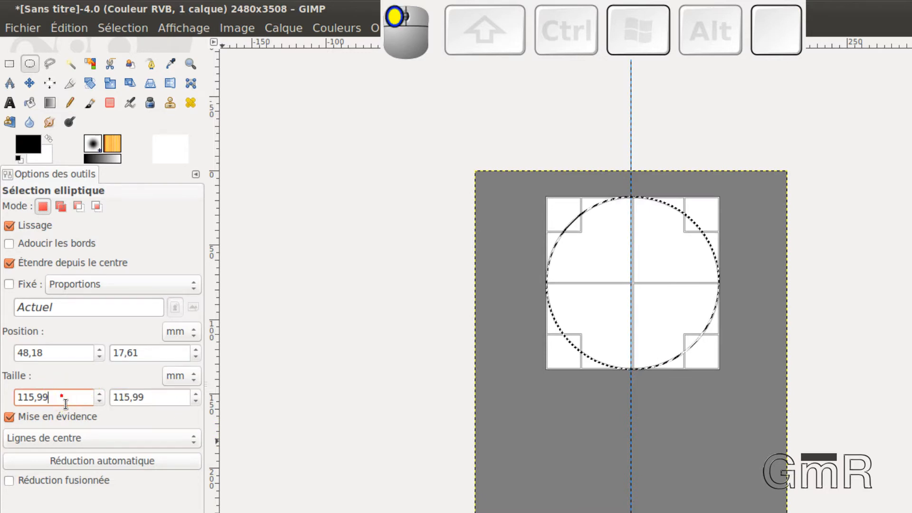
pyautogui.moveTo(64, 398); pyautogui.dragTo(15, 397)
pyautogui.write('116')
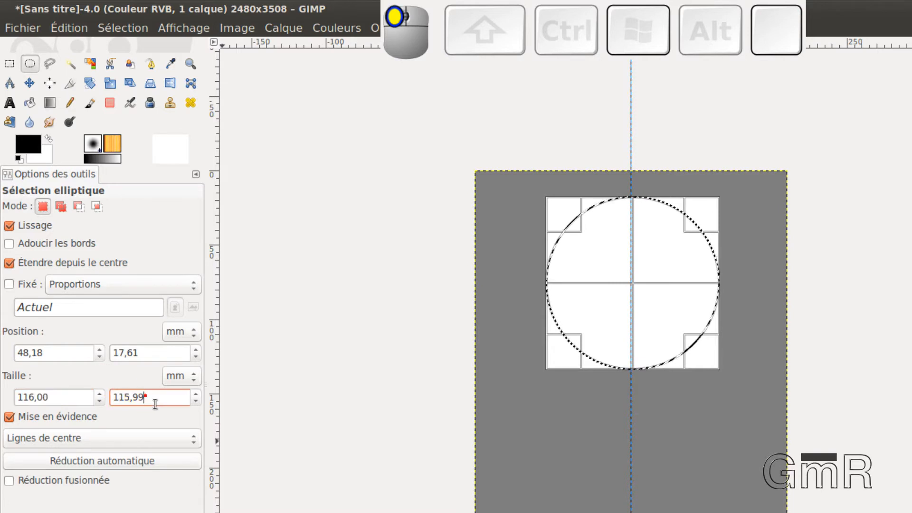
pyautogui.moveTo(150, 404); pyautogui.dragTo(107, 407)
pyautogui.write('1')
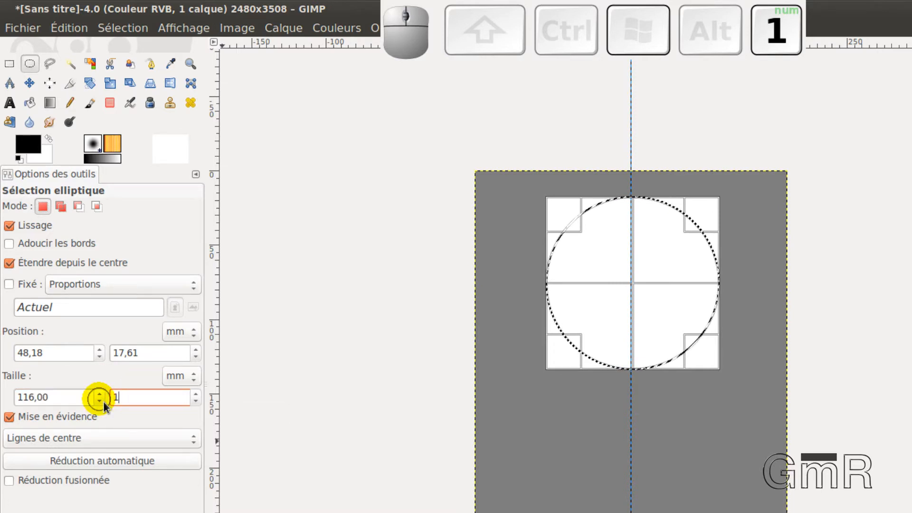
pyautogui.write('16')
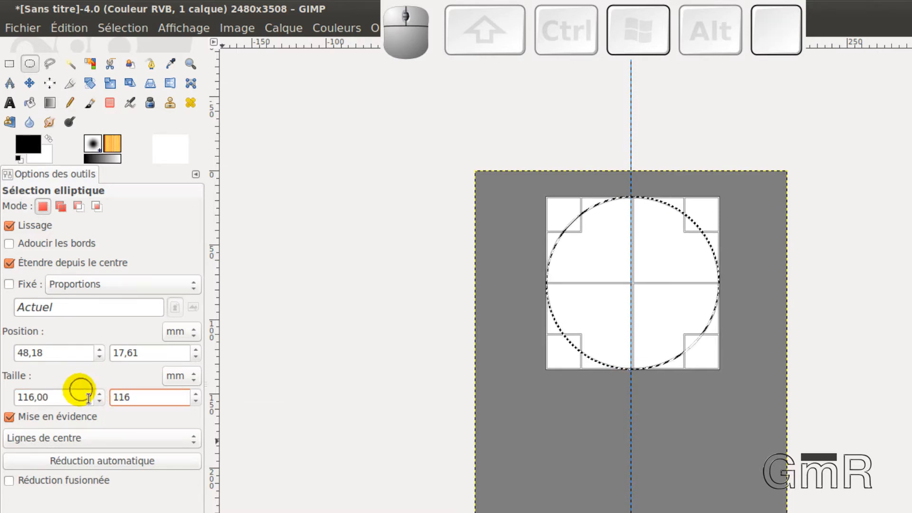
pyautogui.click(89, 398)
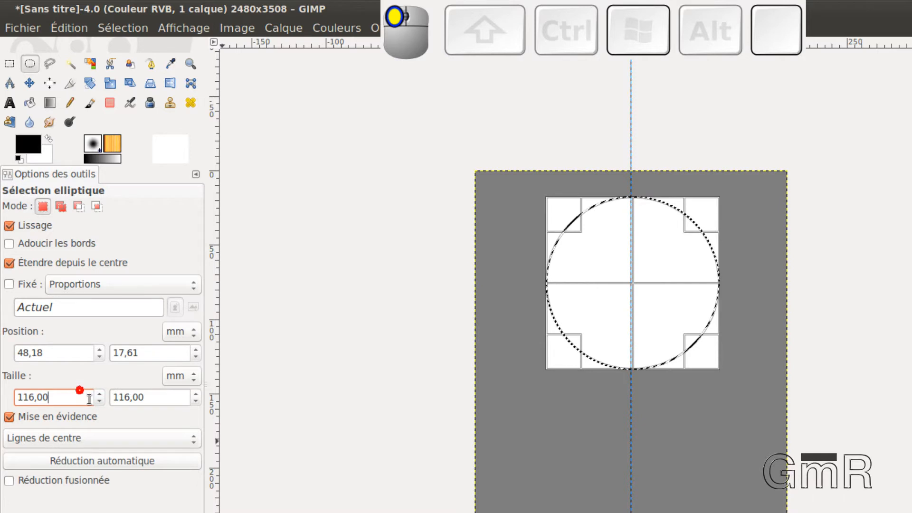
# - Restore the circular selection's position to X 47 mm and Y 16.5 mm
pyautogui.doubleClick(57, 353)
pyautogui.write('1')
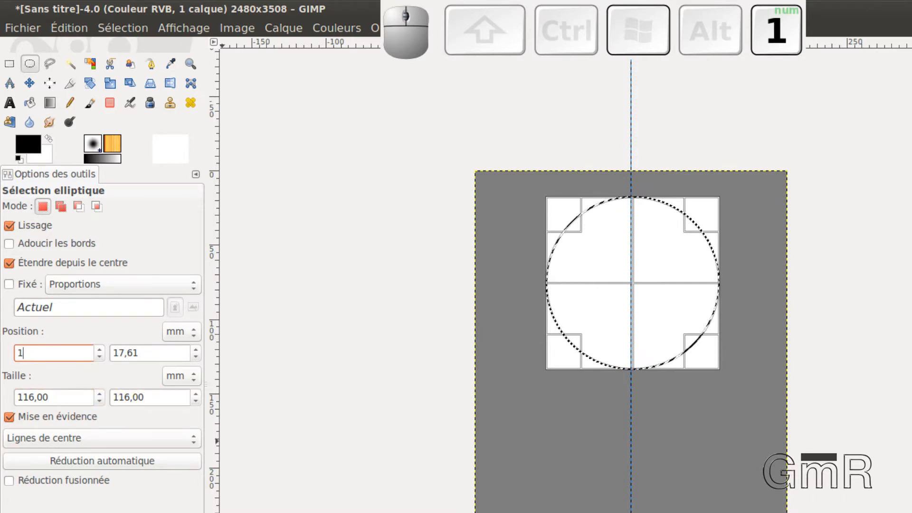
pyautogui.press('BackSpace')
pyautogui.press('BackSpace')
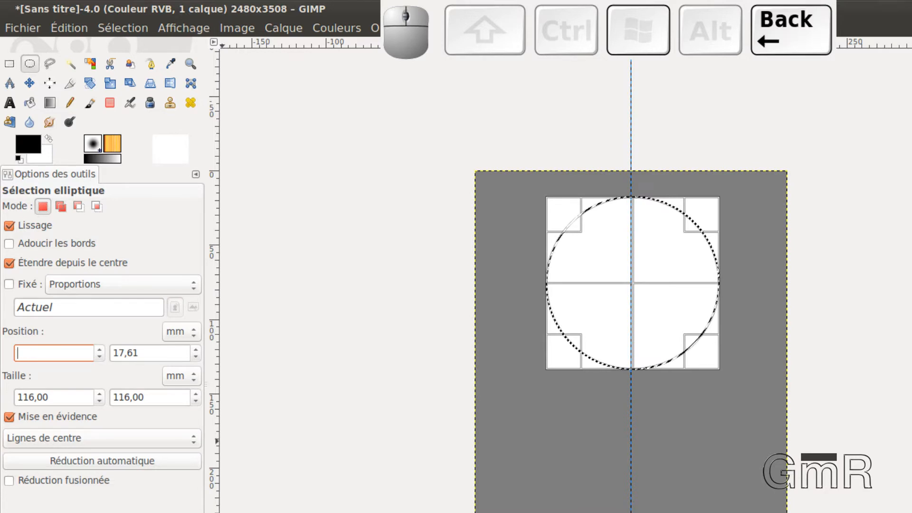
pyautogui.write('47')
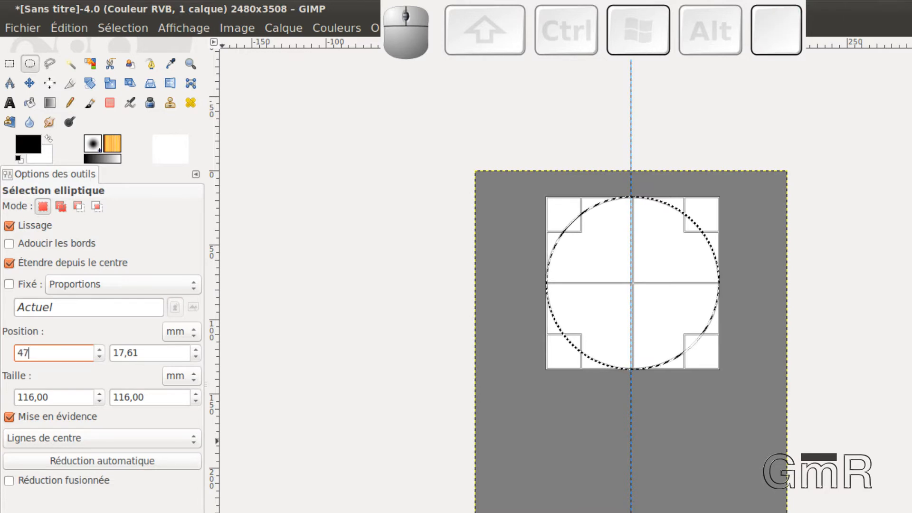
pyautogui.click(159, 357)
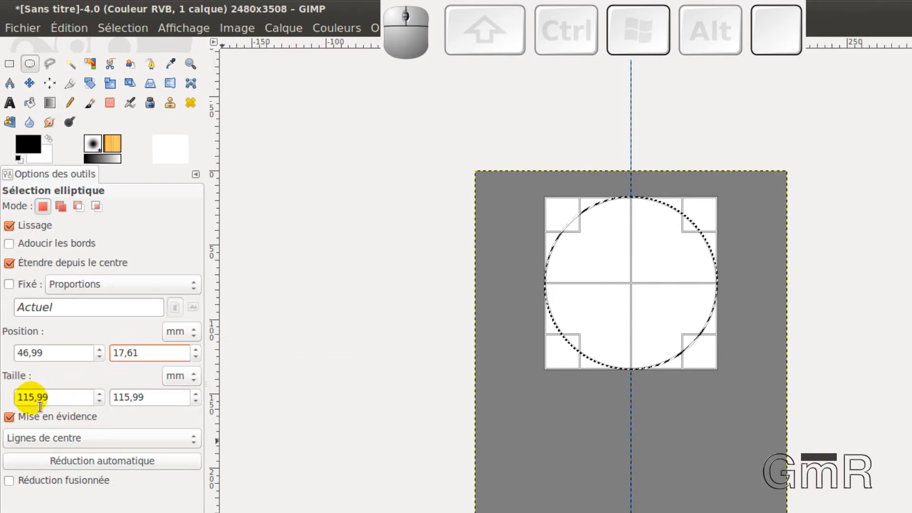
pyautogui.moveTo(147, 364); pyautogui.dragTo(95, 366)
pyautogui.write('16.5')
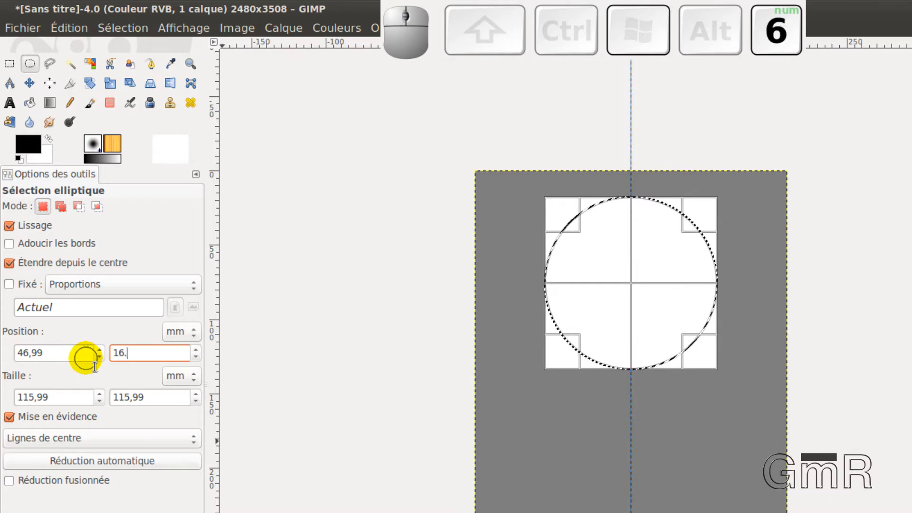
# - Correct the rounding in the selection's position so X is exactly 47.00 mm and Y is 16.50 mm
pyautogui.click(63, 354)
pyautogui.moveTo(59, 352); pyautogui.dragTo(13, 356)
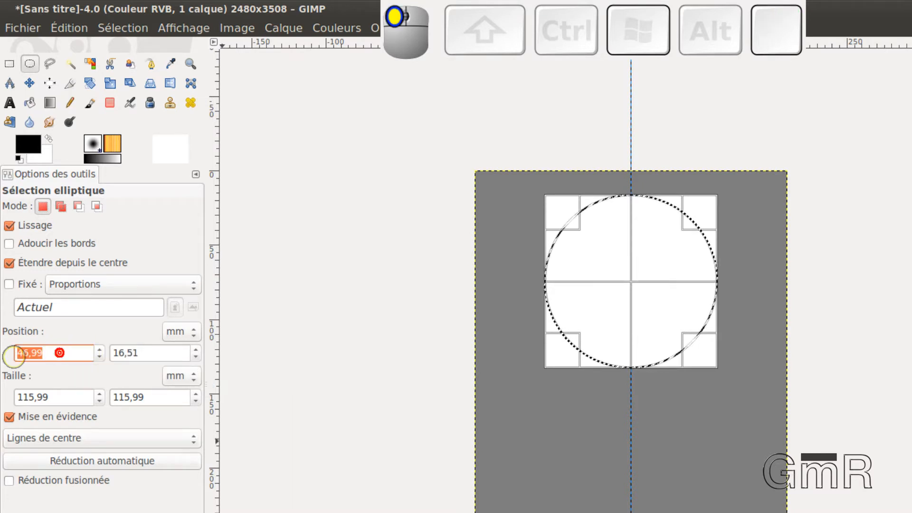
pyautogui.write('7')
pyautogui.press('BackSpace')
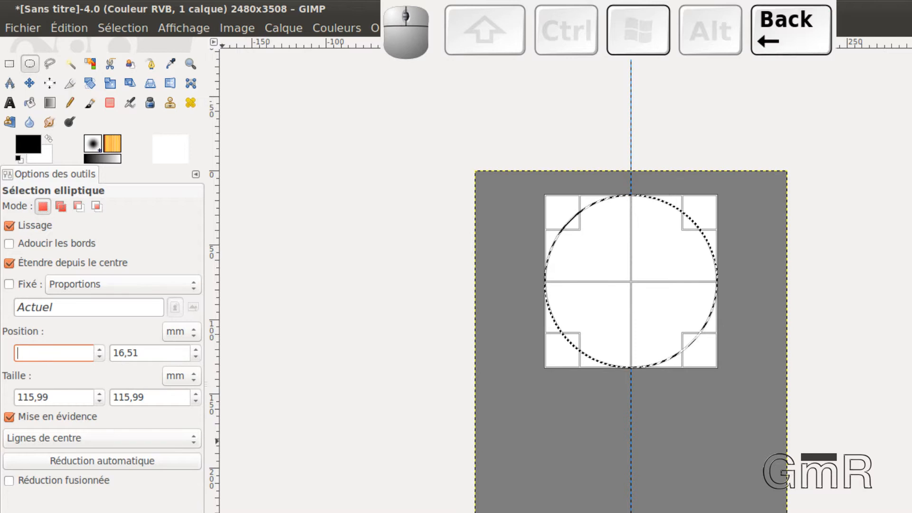
pyautogui.write('47')
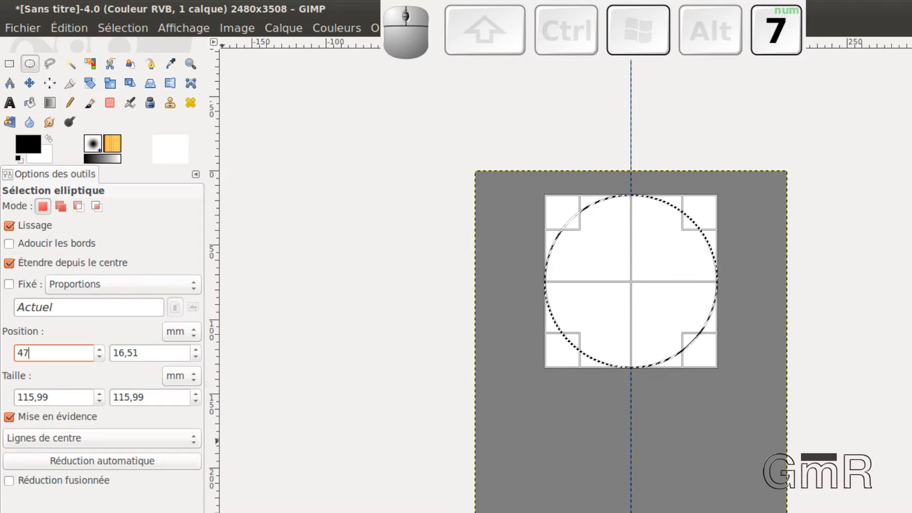
pyautogui.click(161, 360)
pyautogui.doubleClick(148, 352)
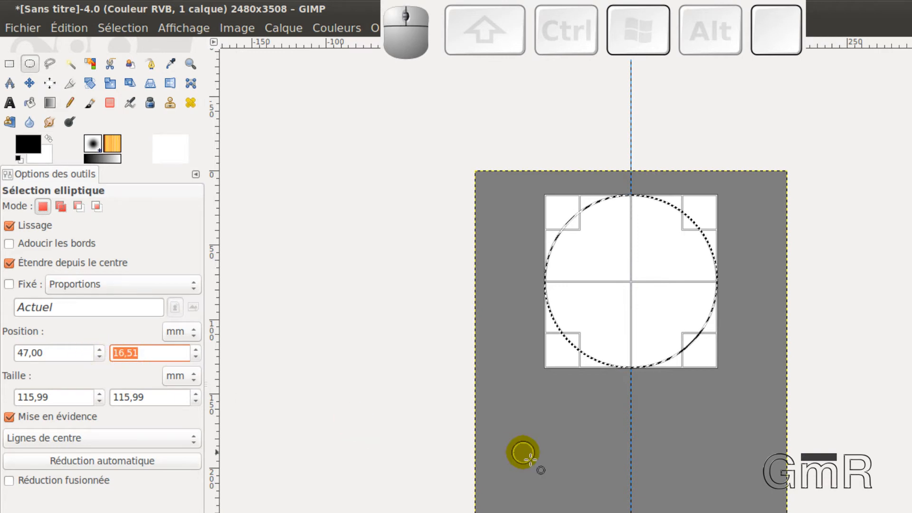
pyautogui.press('Right')
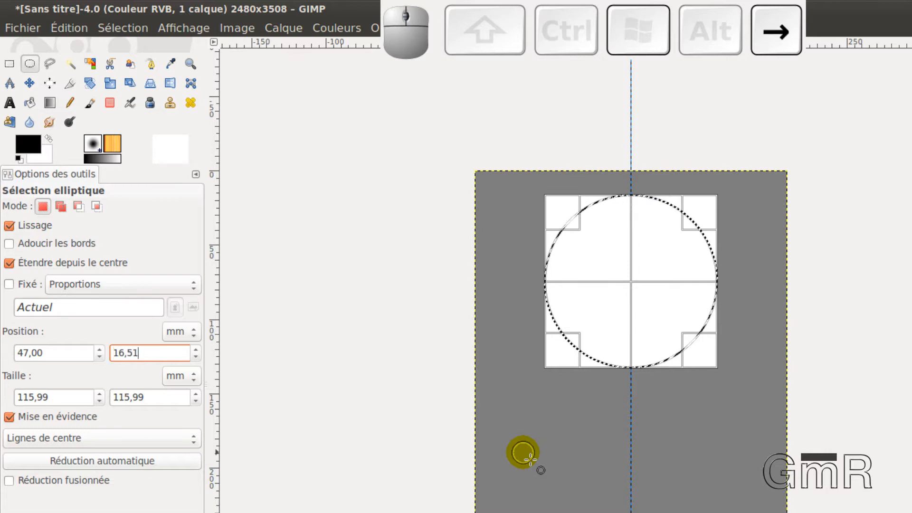
pyautogui.press('BackSpace')
pyautogui.write('0')
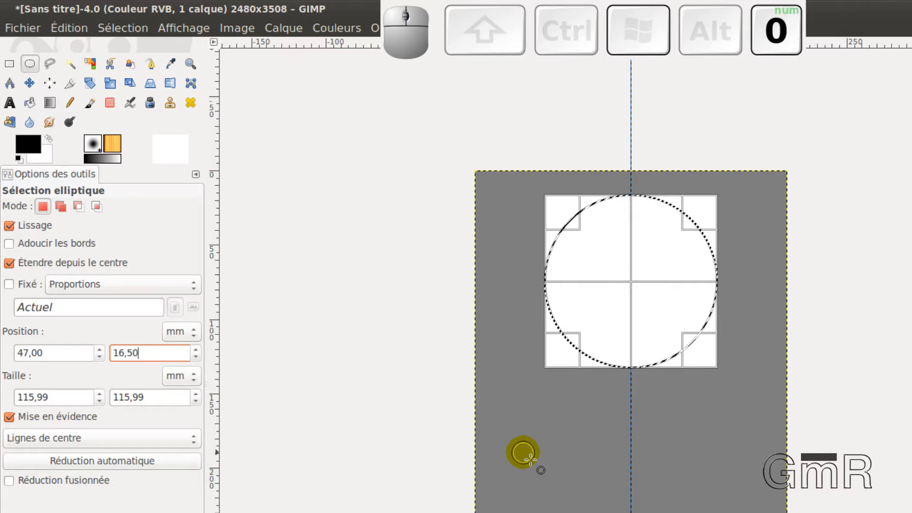
# - Correct the rounding in the selection's size so width and height are both exactly 116.00 mm
pyautogui.click(58, 397)
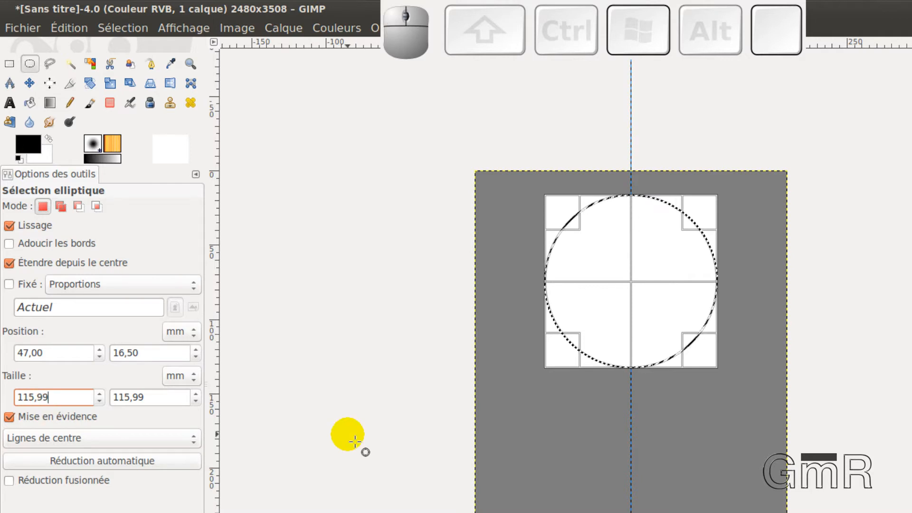
pyautogui.press('BackSpace')
pyautogui.press('BackSpace')
pyautogui.press('BackSpace')
pyautogui.press('BackSpace')
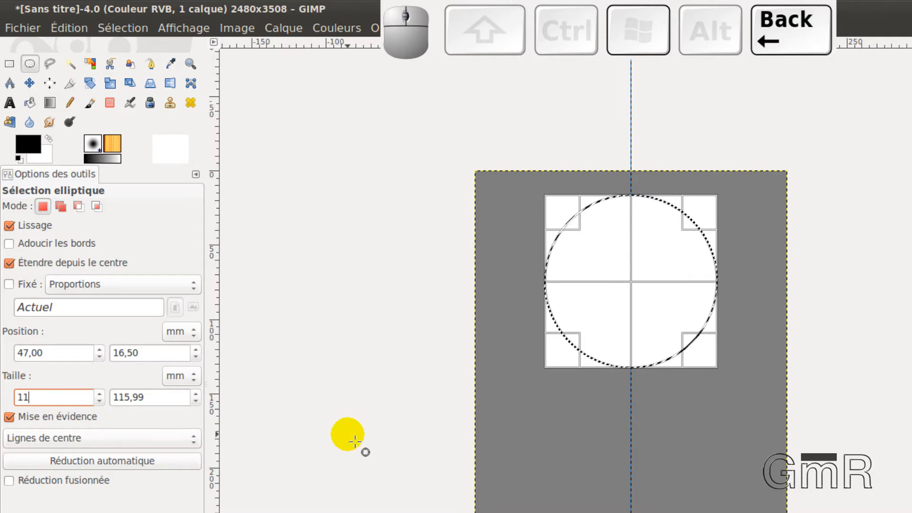
pyautogui.write('6')
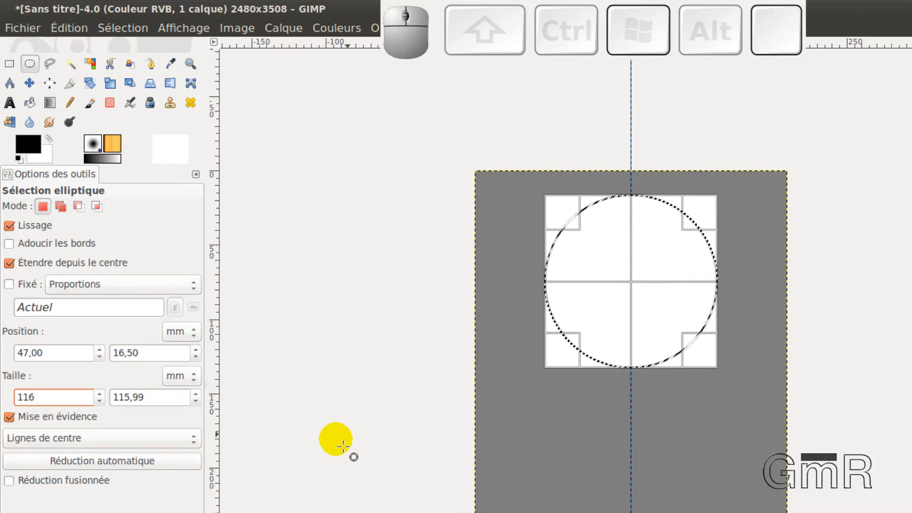
pyautogui.click(151, 399)
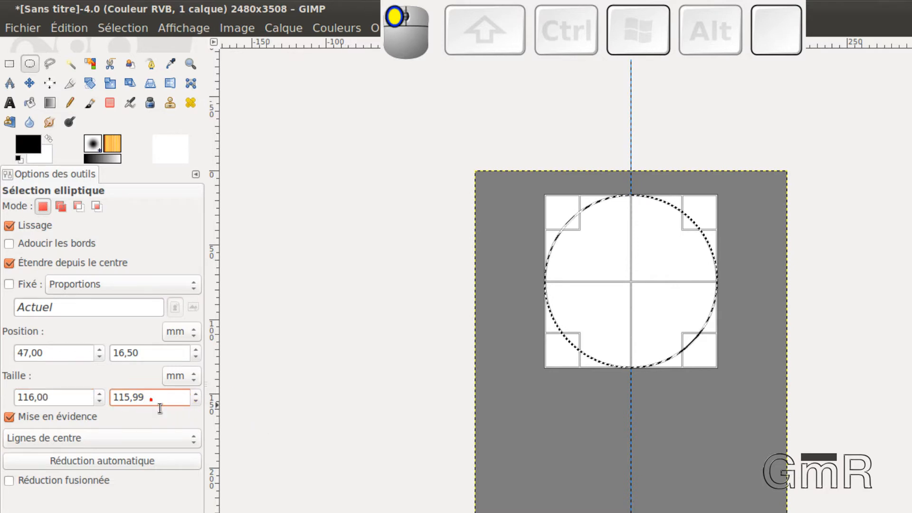
pyautogui.moveTo(147, 397); pyautogui.dragTo(129, 398)
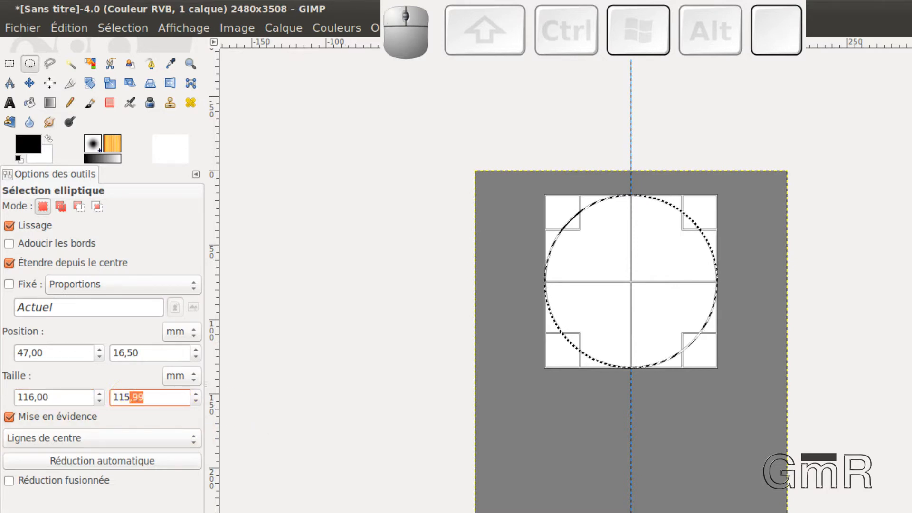
pyautogui.press('BackSpace')
pyautogui.write('6')
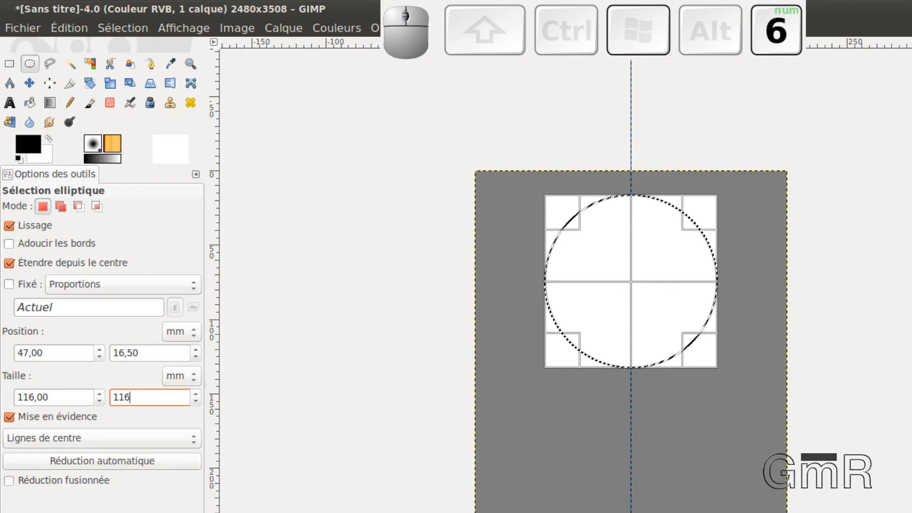
pyautogui.click(76, 398)
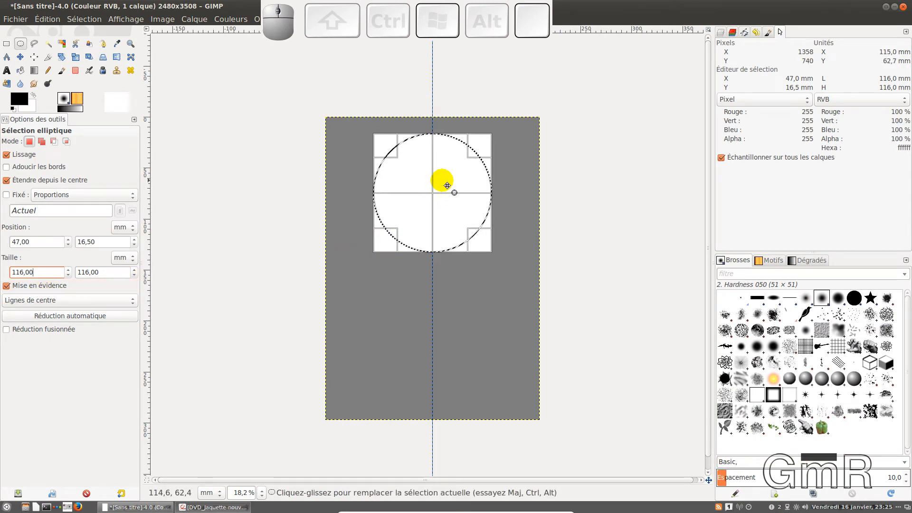
# - Validate the circular selection and convert it to a path
pyautogui.click(447, 185)
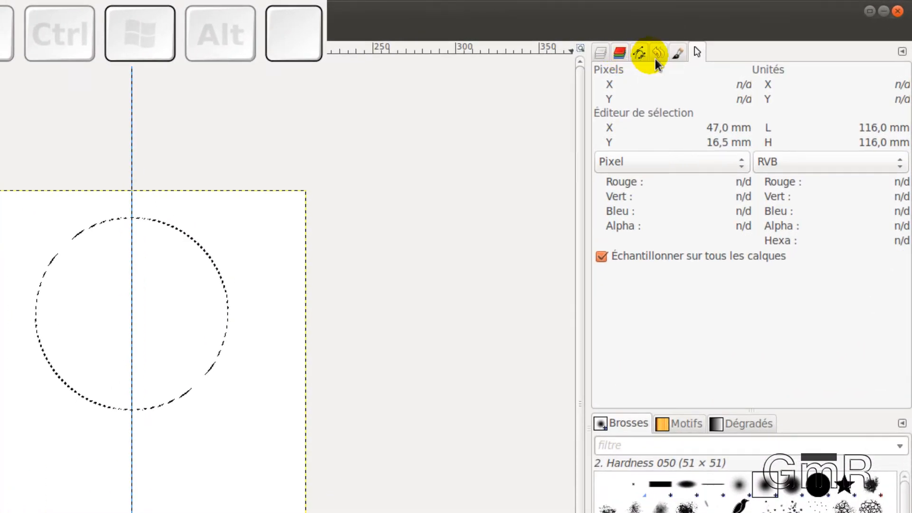
pyautogui.click(639, 53)
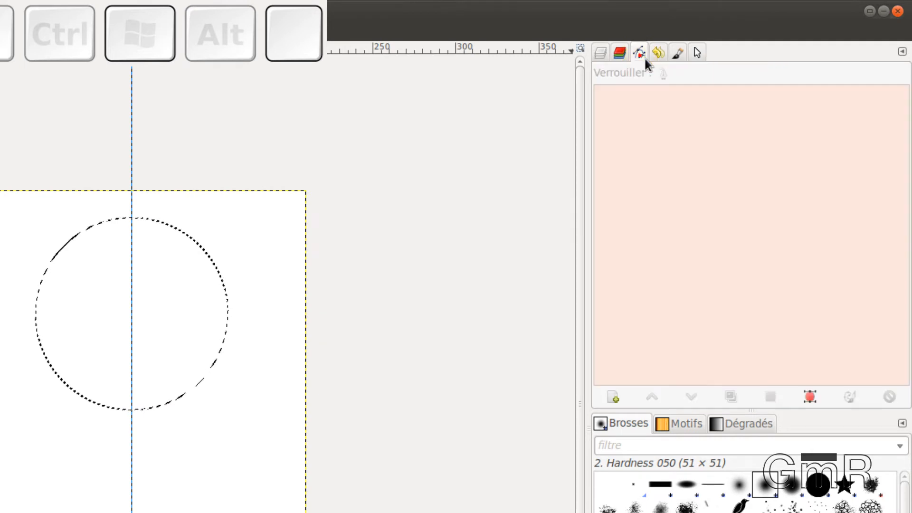
pyautogui.click(817, 404)
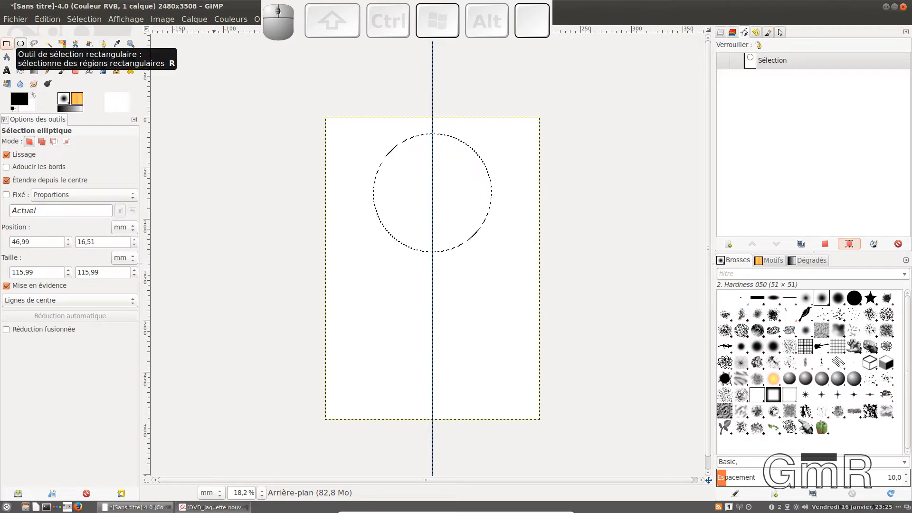
# - Switch to PDF-XChange Viewer and examine the CD outline and its centre hole on the Avery sheet
pyautogui.moveTo(0, 40); pyautogui.dragTo(478, 26)
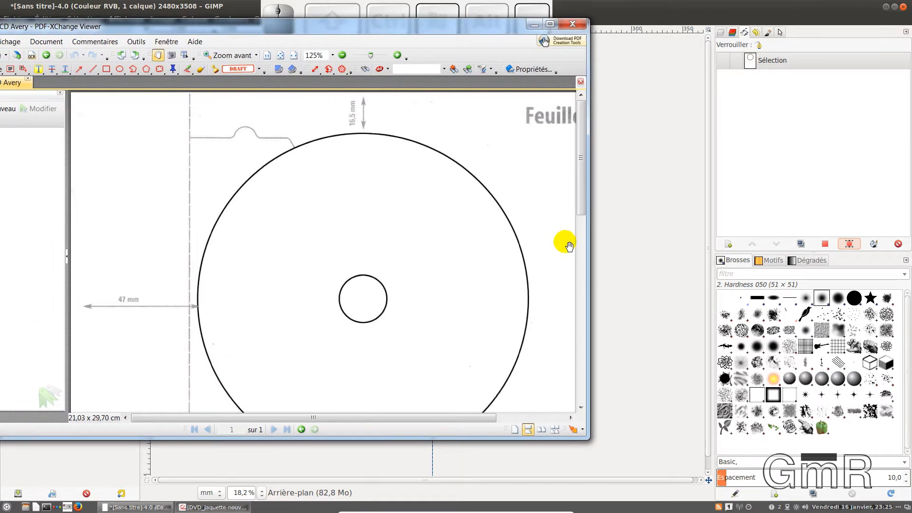
pyautogui.moveTo(582, 191)
pyautogui.mouseDown()
pyautogui.moveTo(581, 235)
pyautogui.moveTo(580, 198)
pyautogui.mouseUp()
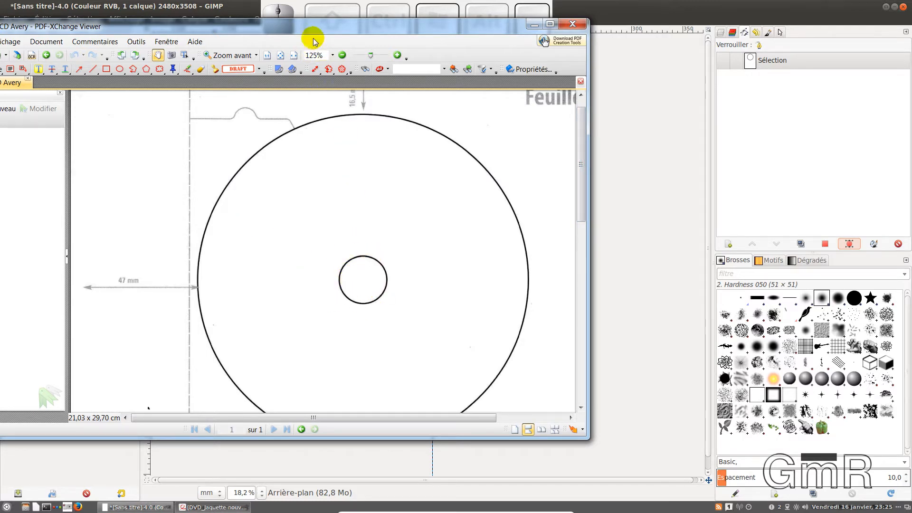
pyautogui.moveTo(317, 32); pyautogui.dragTo(264, 16)
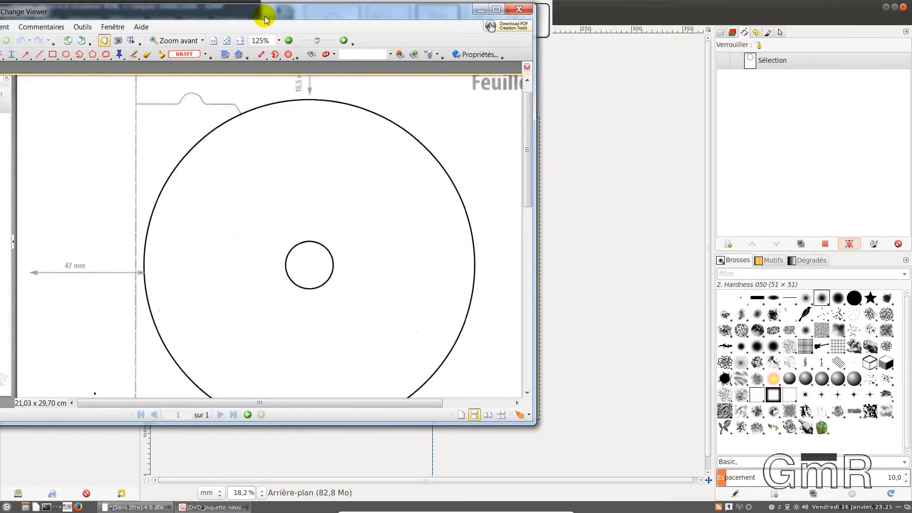
pyautogui.moveTo(527, 169); pyautogui.dragTo(526, 143)
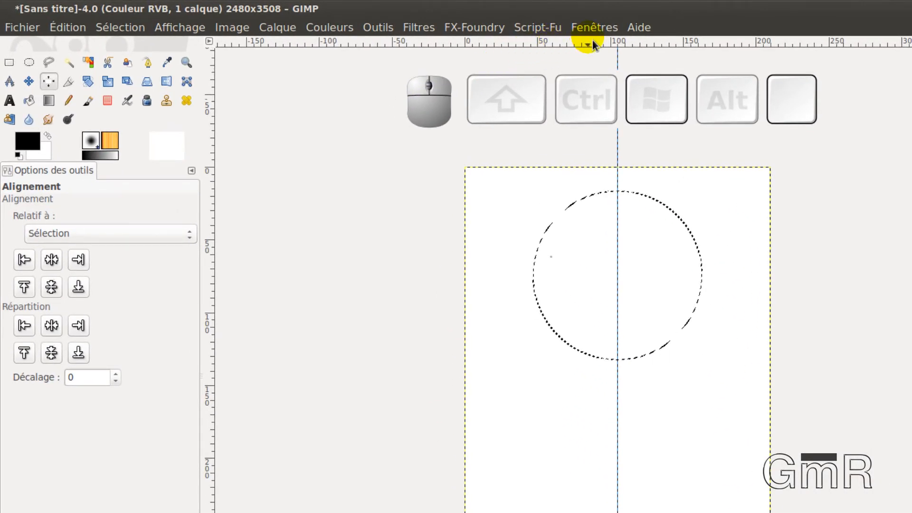
# - Add a horizontal guide across the circle and align it to the vertical centre of the selection
pyautogui.moveTo(592, 41); pyautogui.dragTo(589, 233)
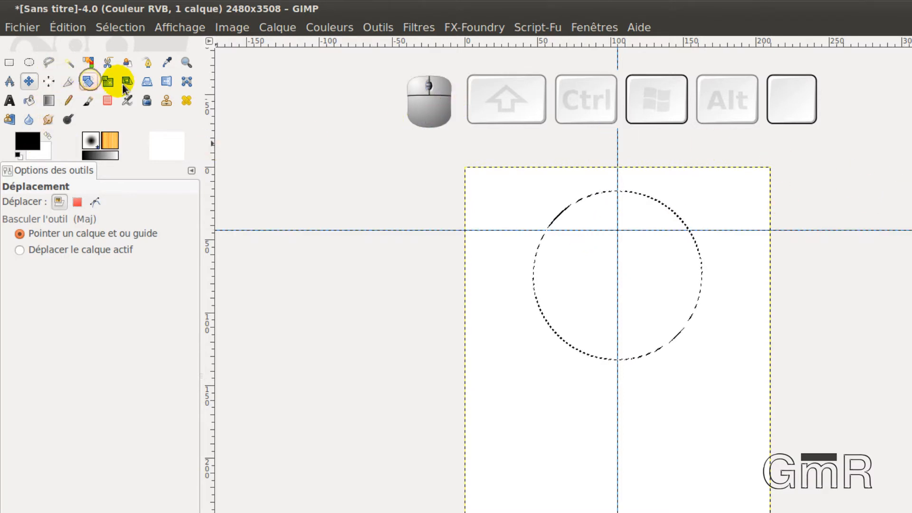
pyautogui.click(57, 85)
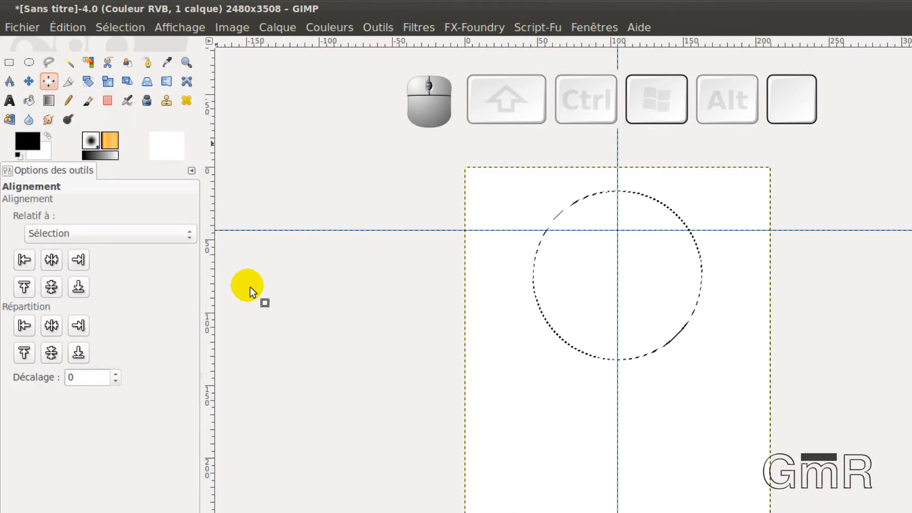
pyautogui.click(189, 235)
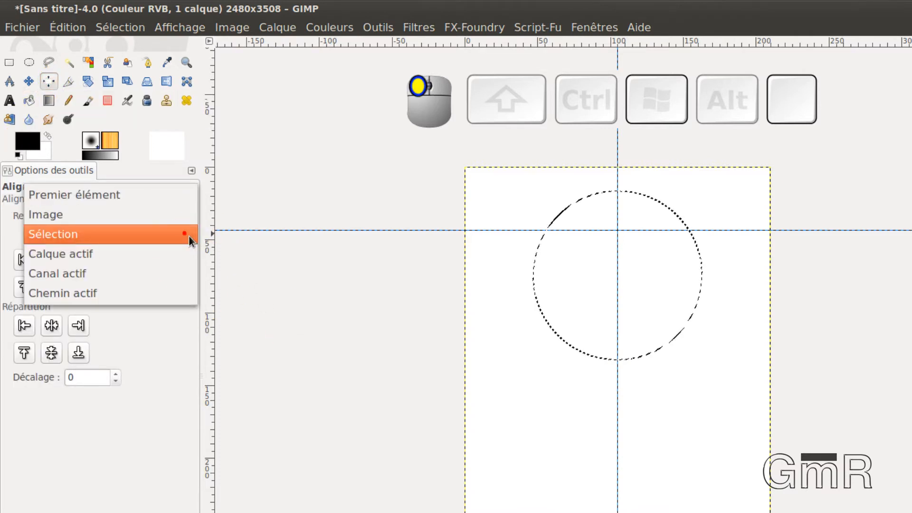
pyautogui.click(80, 238)
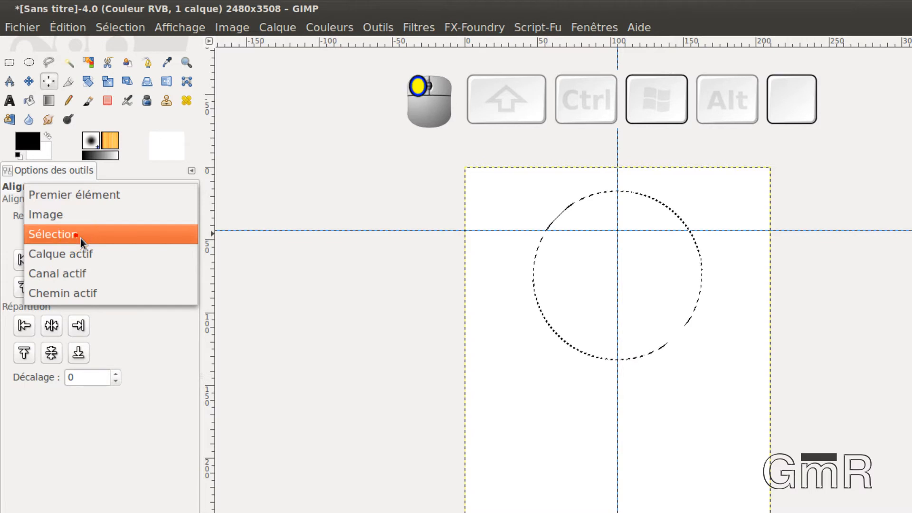
pyautogui.click(81, 238)
pyautogui.click(81, 238)
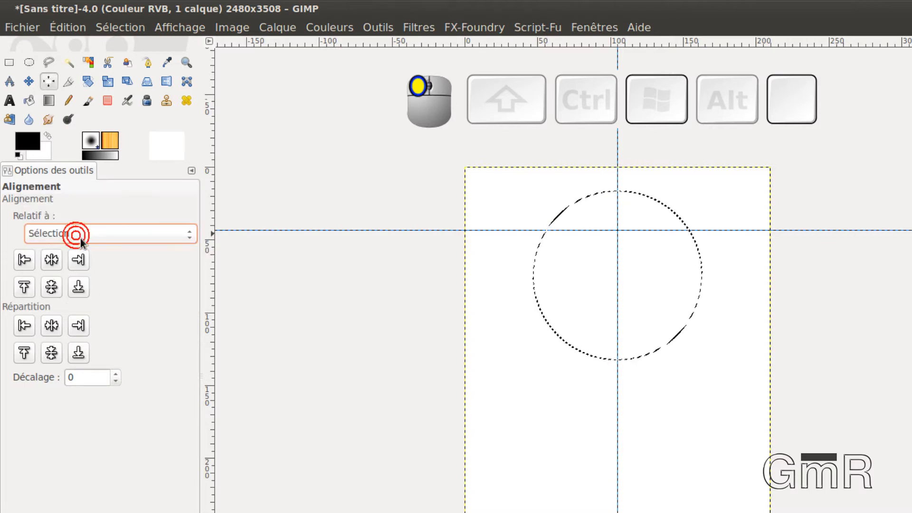
pyautogui.click(52, 287)
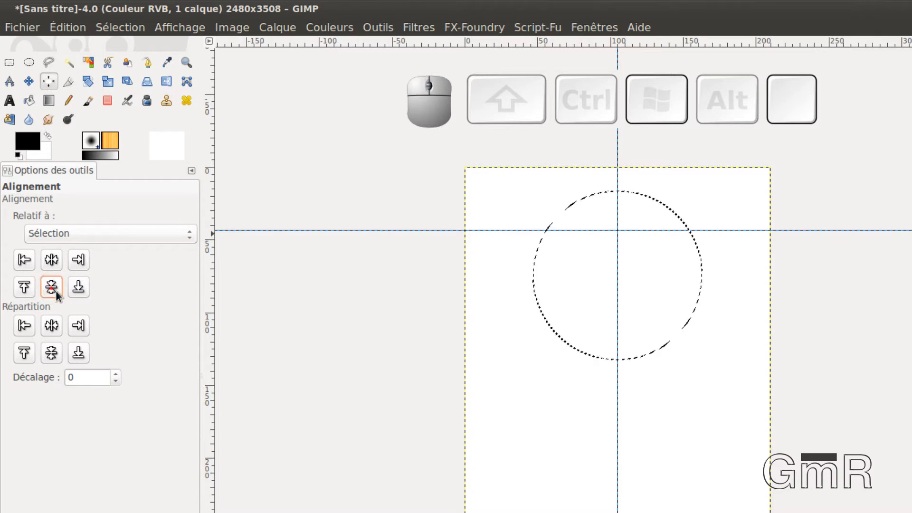
pyautogui.click(505, 229)
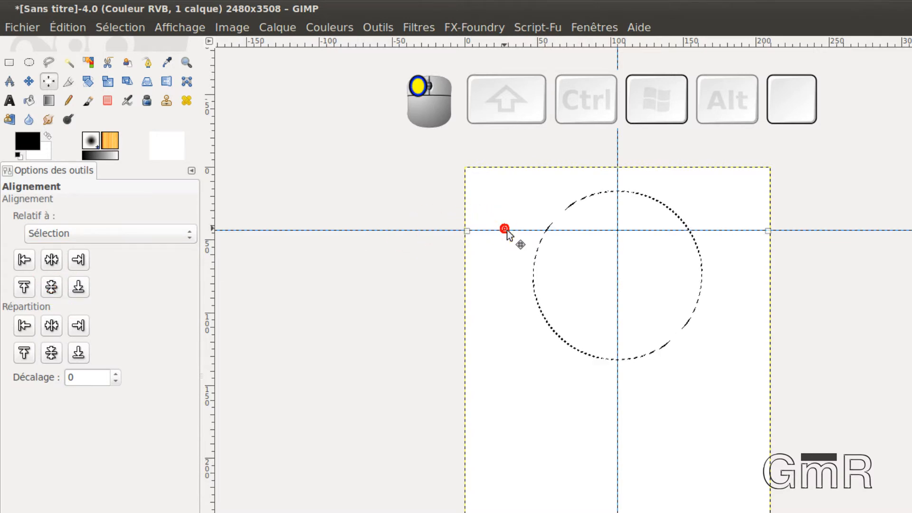
pyautogui.click(52, 288)
pyautogui.click(617, 259)
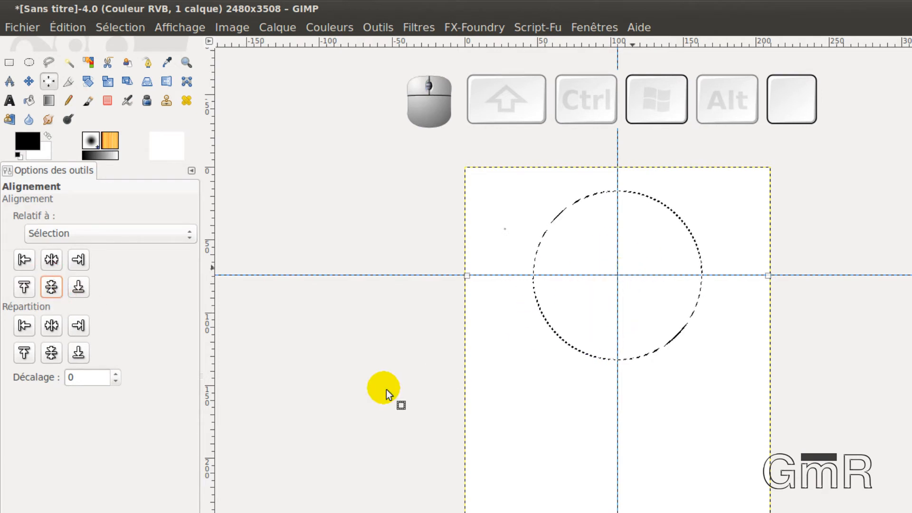
# - Try centring the horizontal guide on the active layer (Calque actif), and realign it to the middle of the selection
pyautogui.click(159, 238)
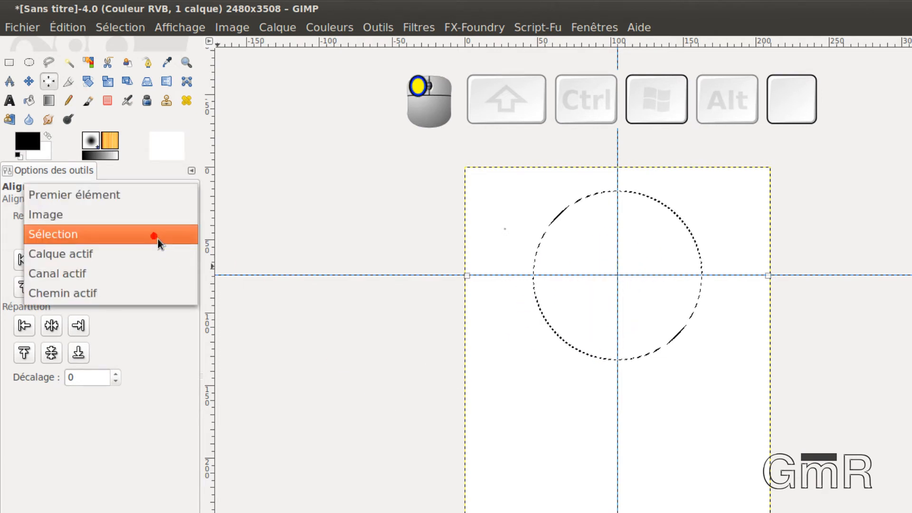
pyautogui.click(105, 256)
pyautogui.click(54, 288)
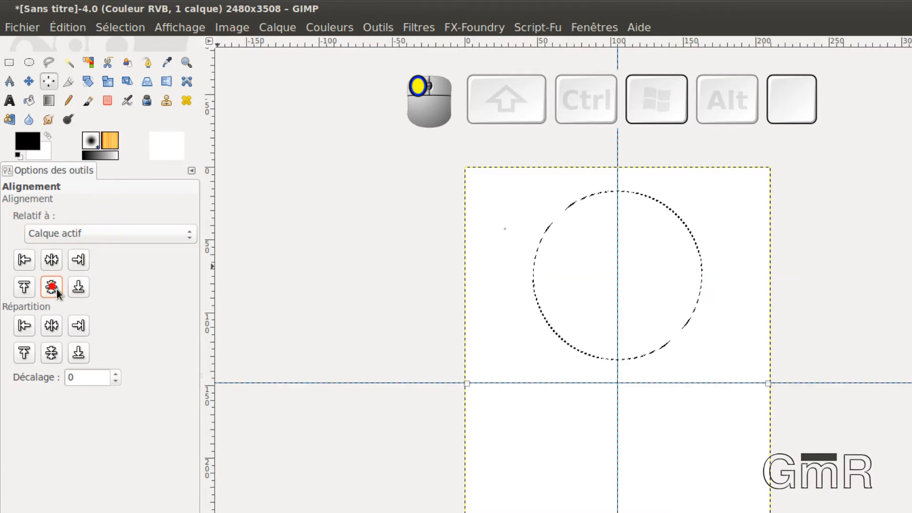
pyautogui.click(101, 237)
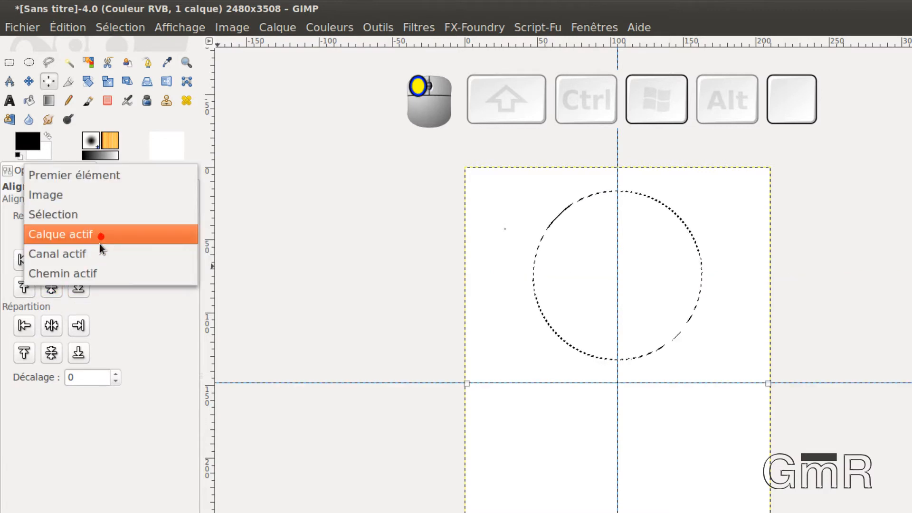
pyautogui.click(72, 221)
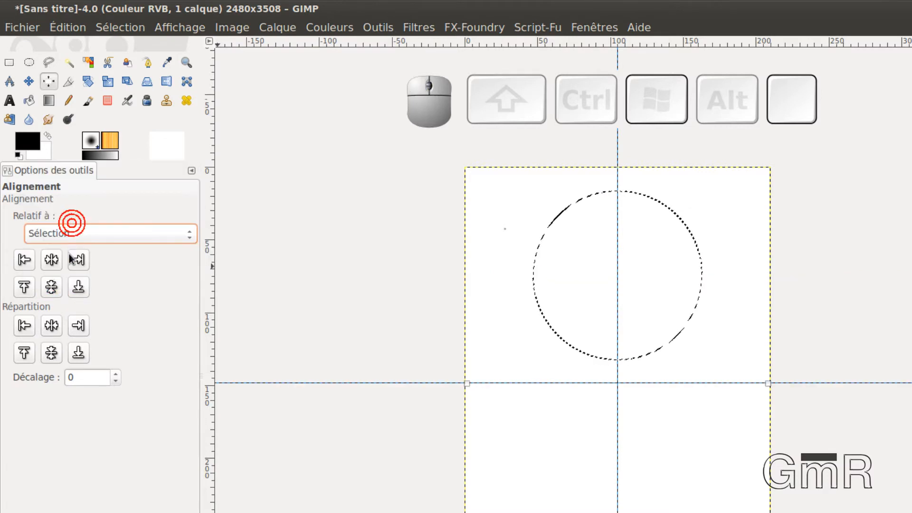
pyautogui.click(53, 287)
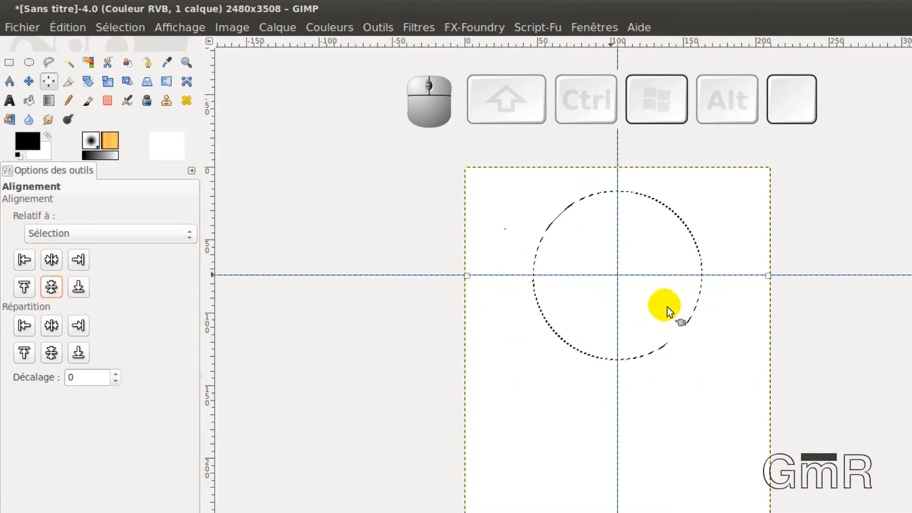
# - Draw an elliptical selection about 49 by 48 mm outward from the intersection of the two guides
pyautogui.keyDown('ctrl'); pyautogui.scroll(2, 601, 297); pyautogui.keyUp('ctrl')
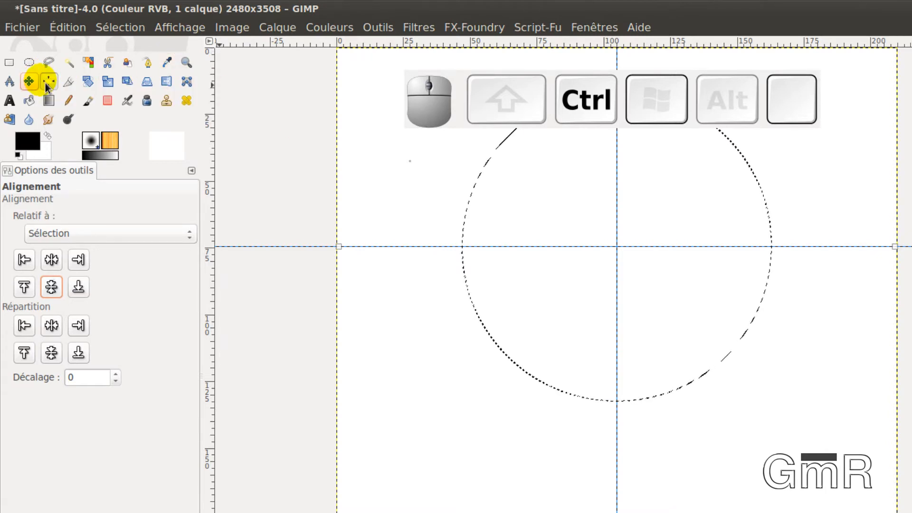
pyautogui.click(37, 67)
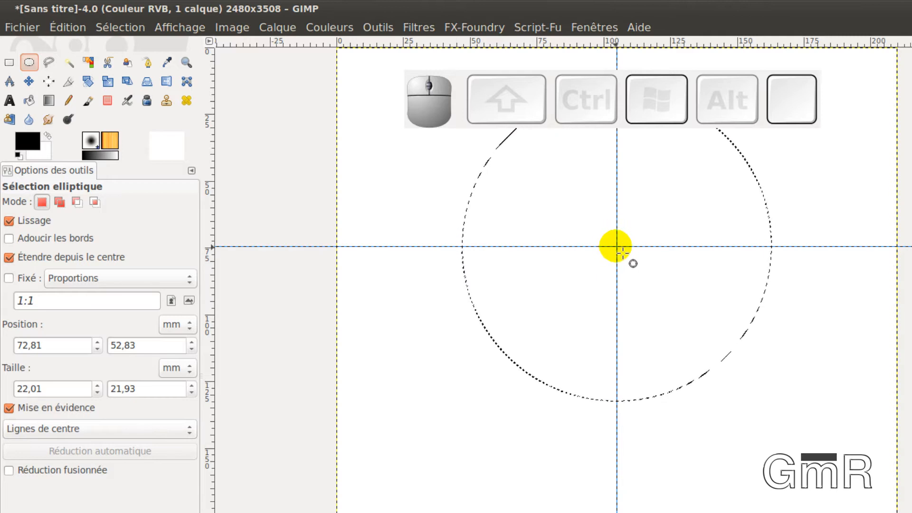
pyautogui.moveTo(617, 246); pyautogui.dragTo(682, 309)
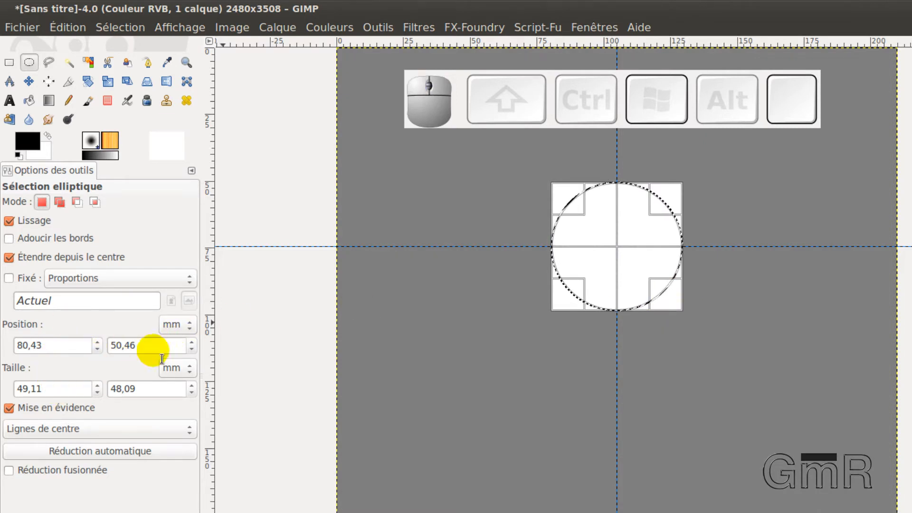
# - Set the new elliptical selection's width and height to 22 mm
pyautogui.click(61, 394)
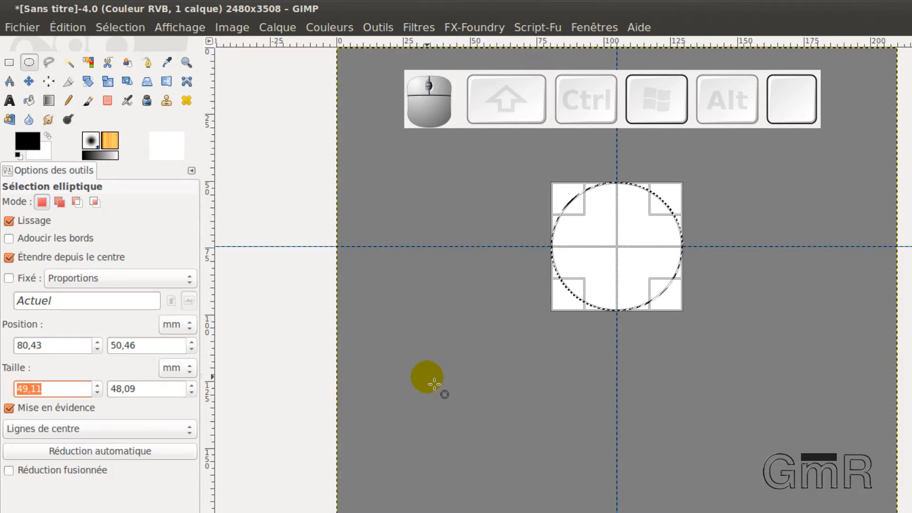
pyautogui.write('22')
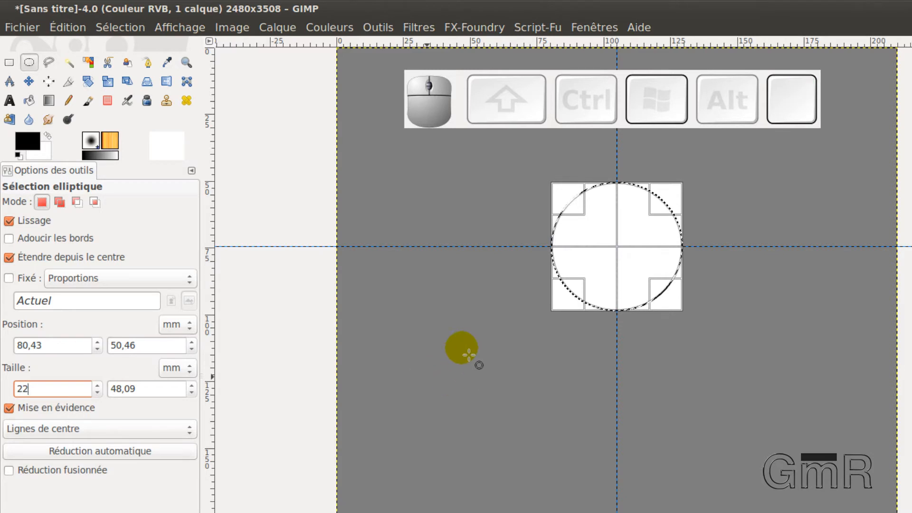
pyautogui.click(160, 394)
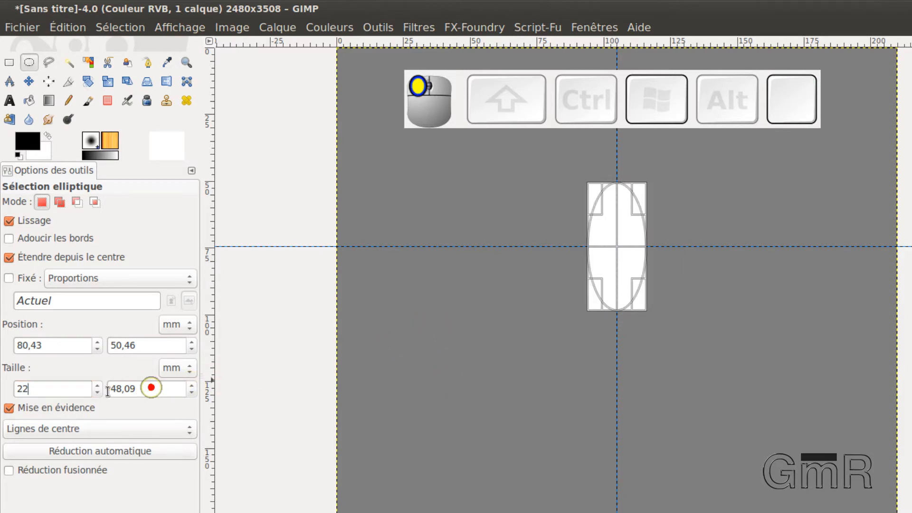
pyautogui.write('22')
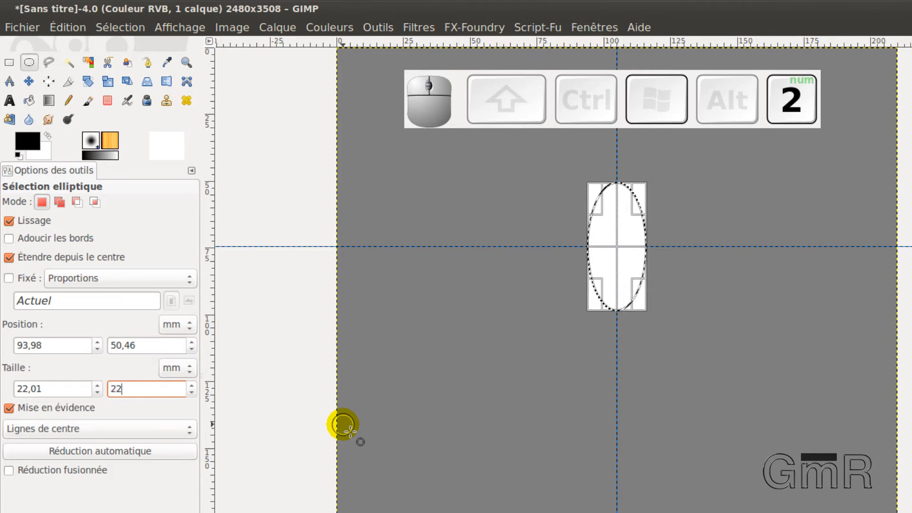
# - Correct the rounding in the small circle's size so width and height are both 22.00 mm
pyautogui.click(53, 388)
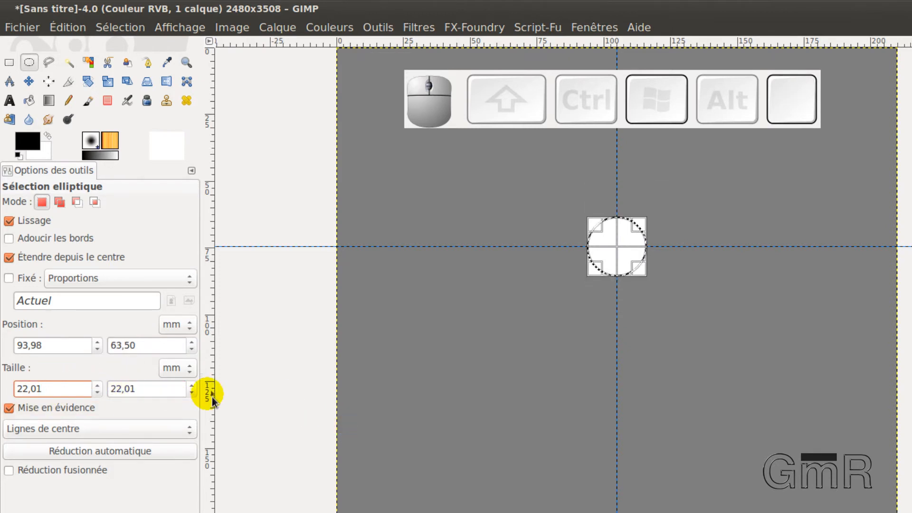
pyautogui.press('BackSpace')
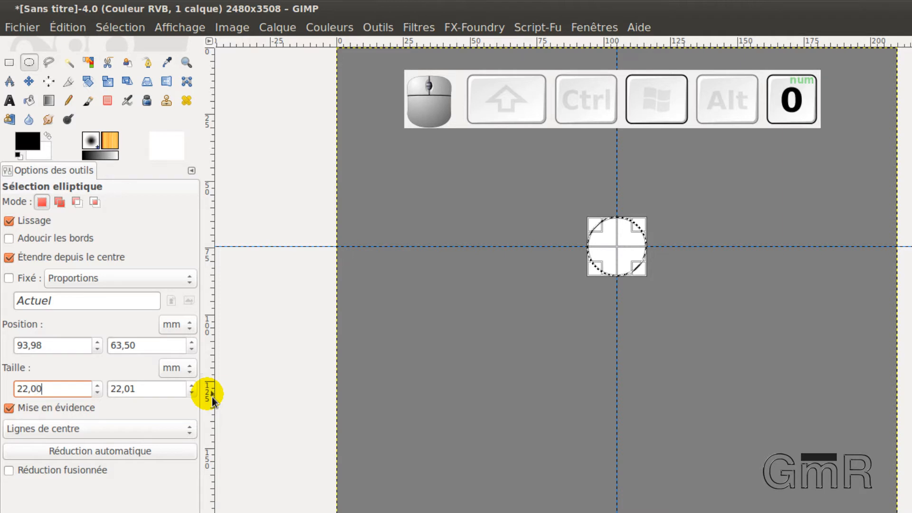
pyautogui.write('0')
pyautogui.click(134, 389)
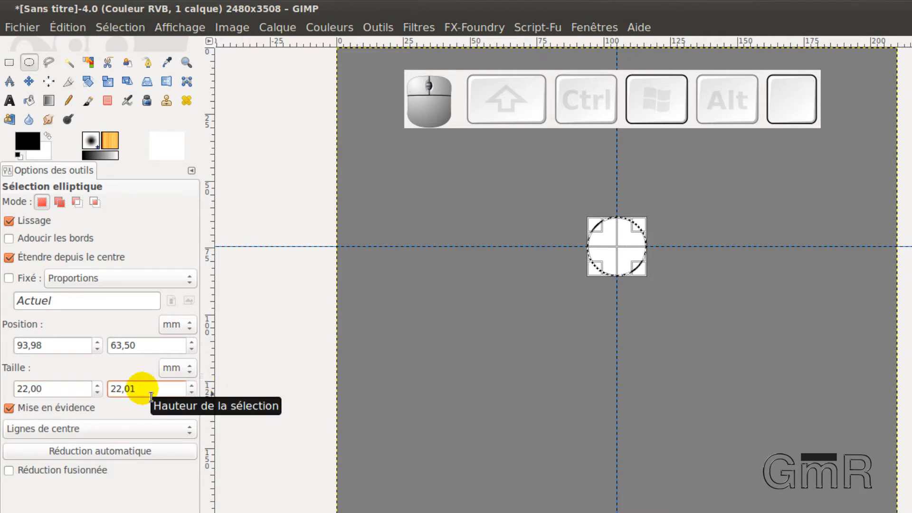
pyautogui.press('BackSpace')
pyautogui.write('0')
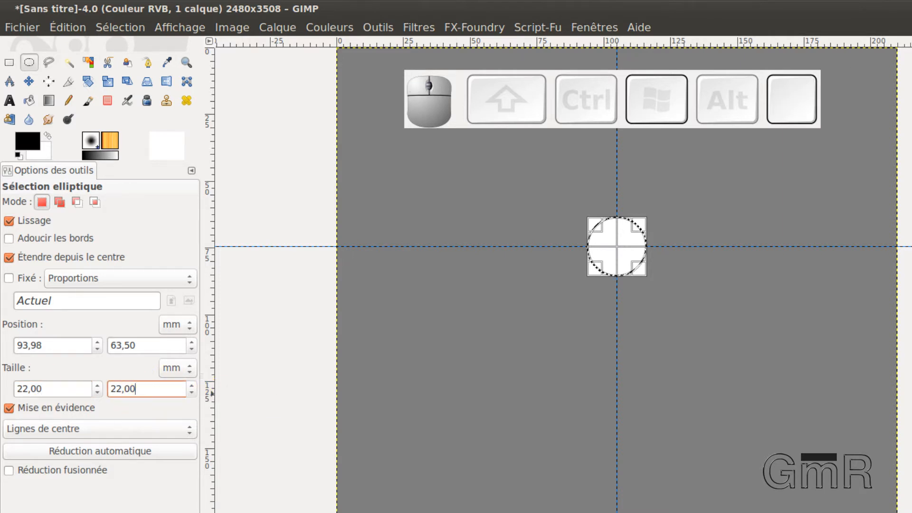
pyautogui.click(65, 390)
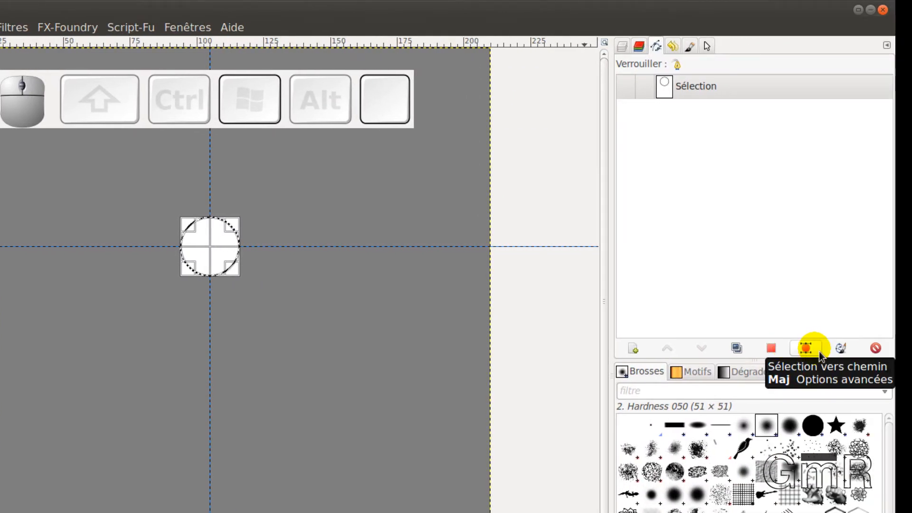
# - Convert the small circular selection to a path and try to rename that path "centre H"
pyautogui.click(819, 352)
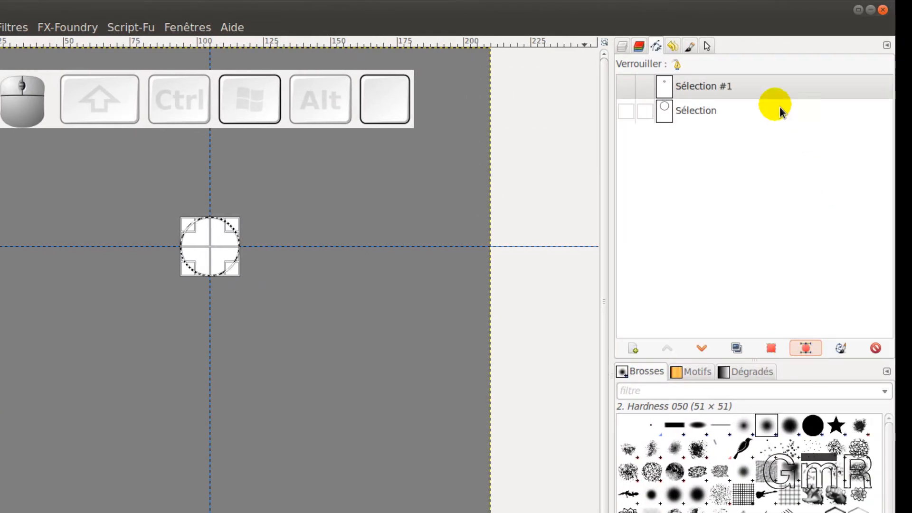
pyautogui.doubleClick(722, 87)
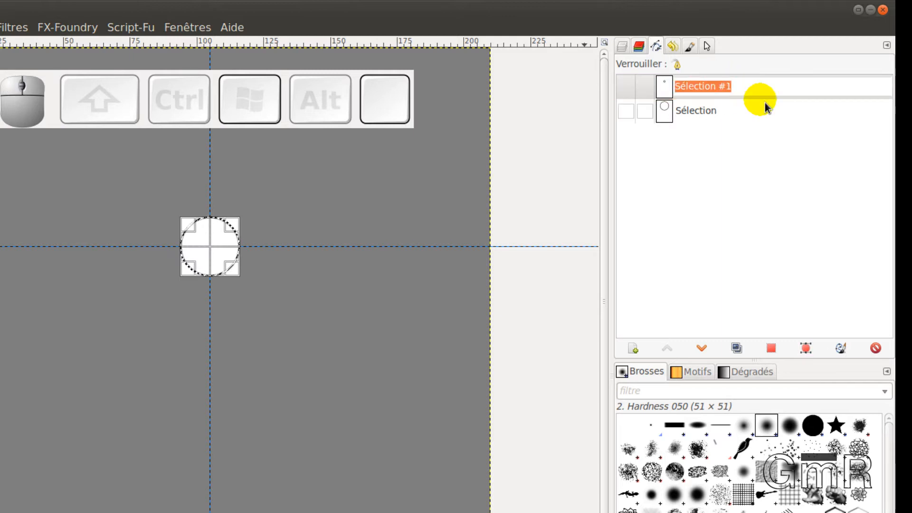
pyautogui.write('cent')
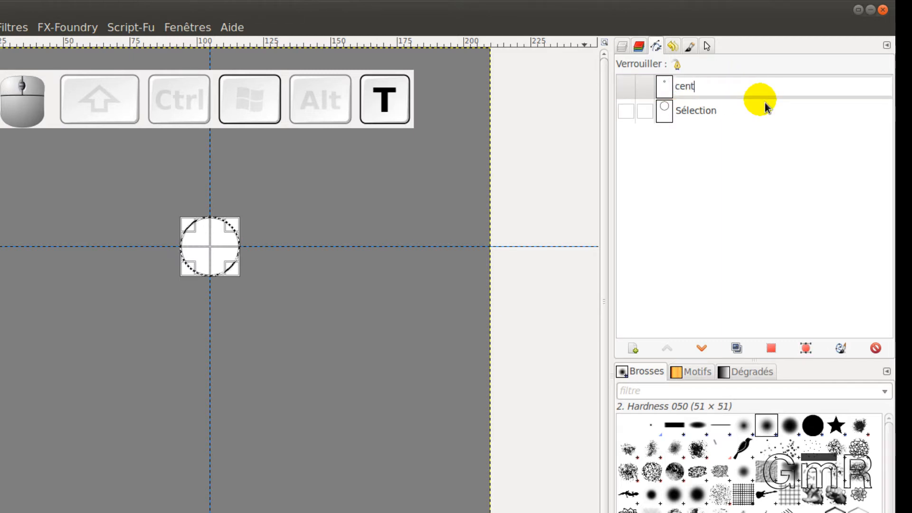
pyautogui.write('re')
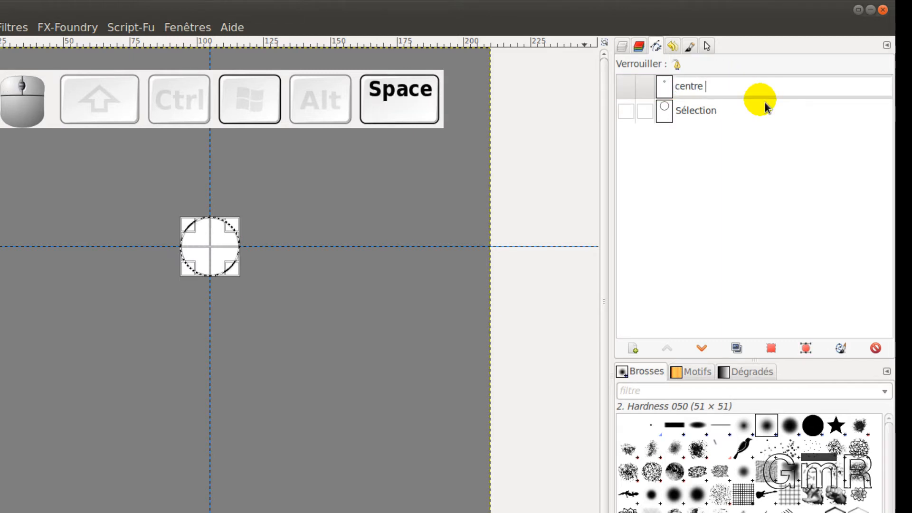
pyautogui.write(' H')
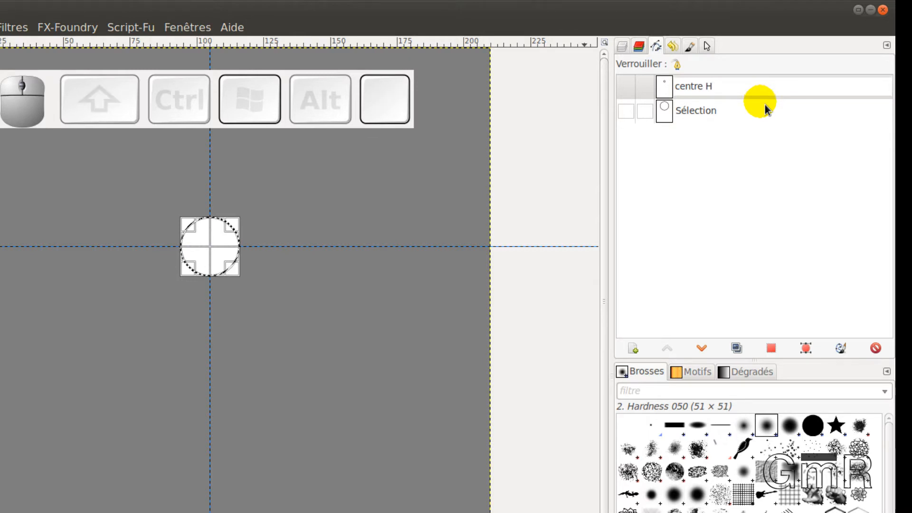
# - Rename the path of the large disc circle as "CD H"
pyautogui.doubleClick(703, 112)
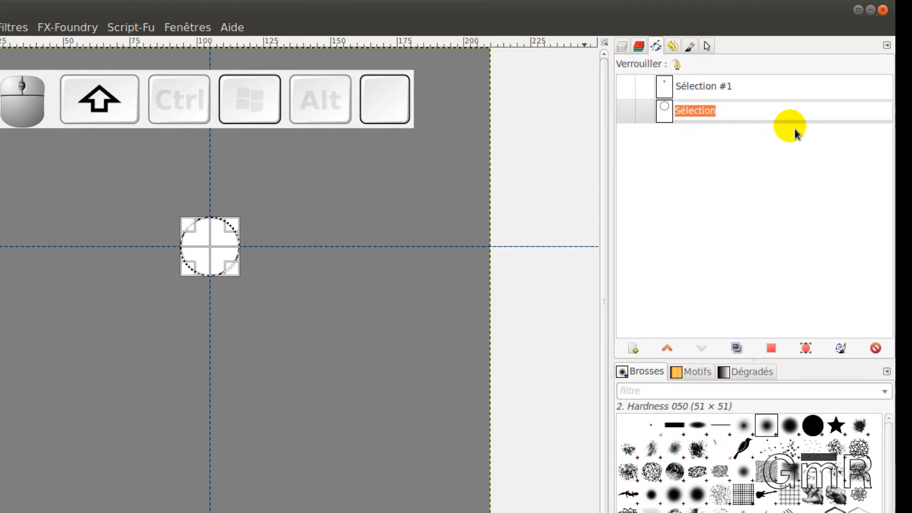
pyautogui.write('CD')
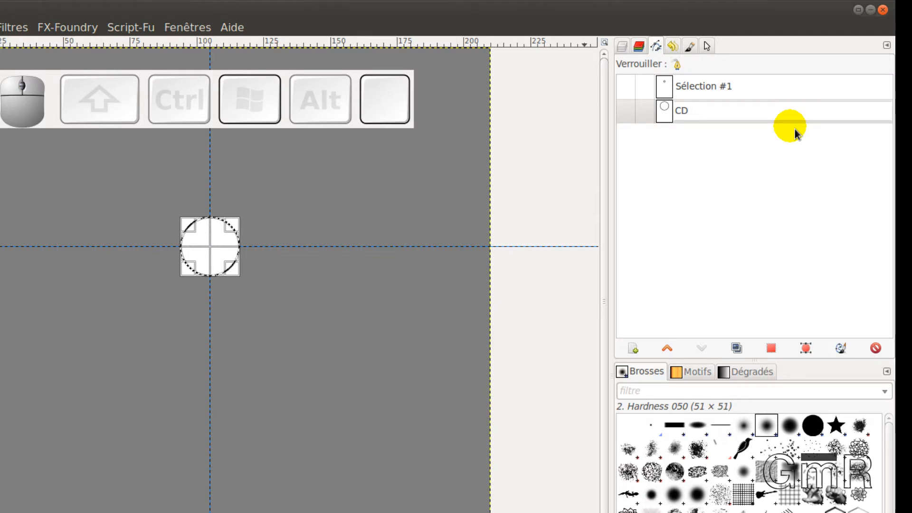
pyautogui.write(' H')
pyautogui.press('Return')
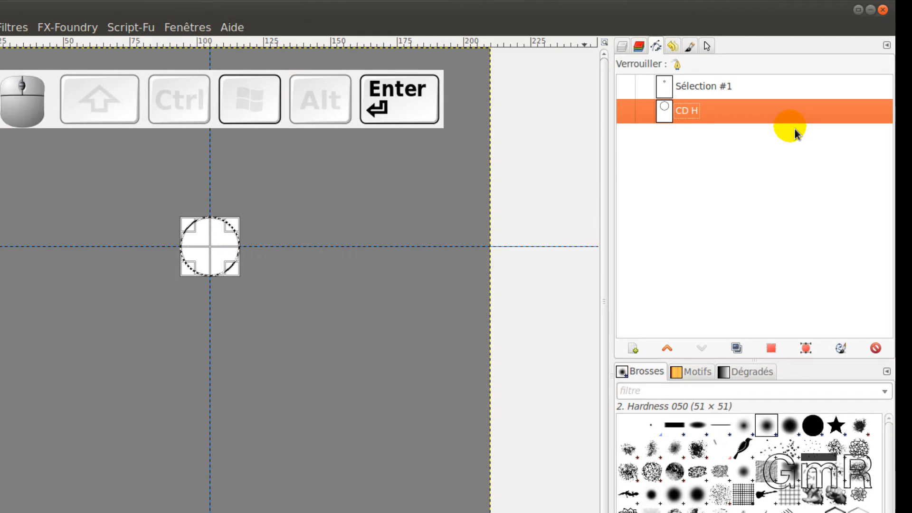
# - Rename the path of the small centre-hole circle as "Centre H"
pyautogui.doubleClick(684, 86)
pyautogui.write('Centre')
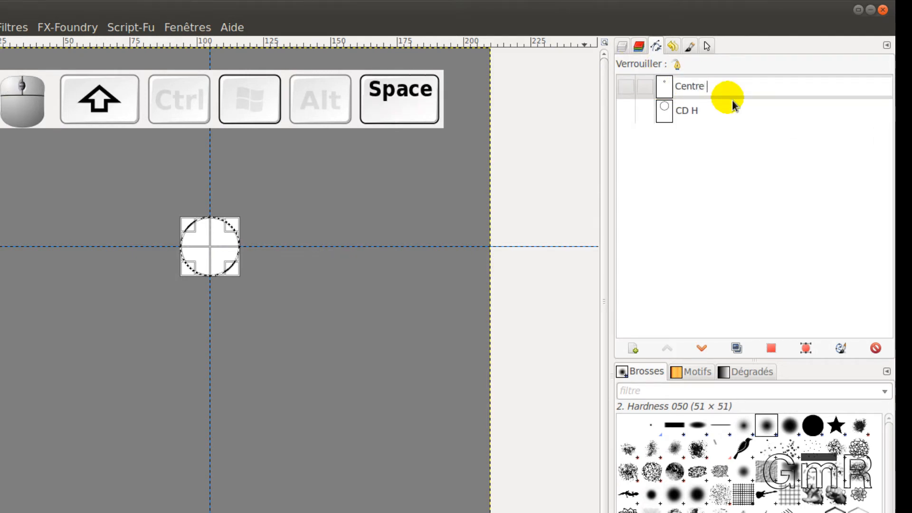
pyautogui.write(' H')
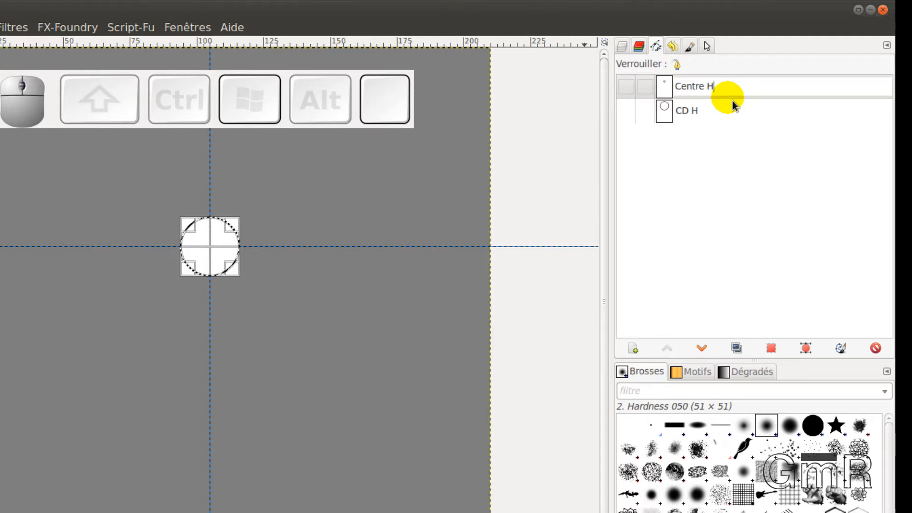
pyautogui.press('Return')
pyautogui.scroll(-3, 304, 247)
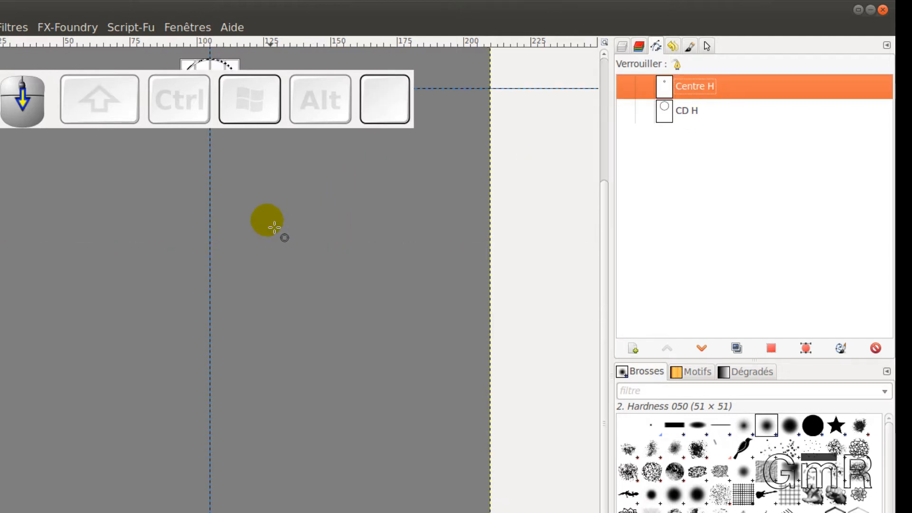
pyautogui.scroll(3, 322, 204)
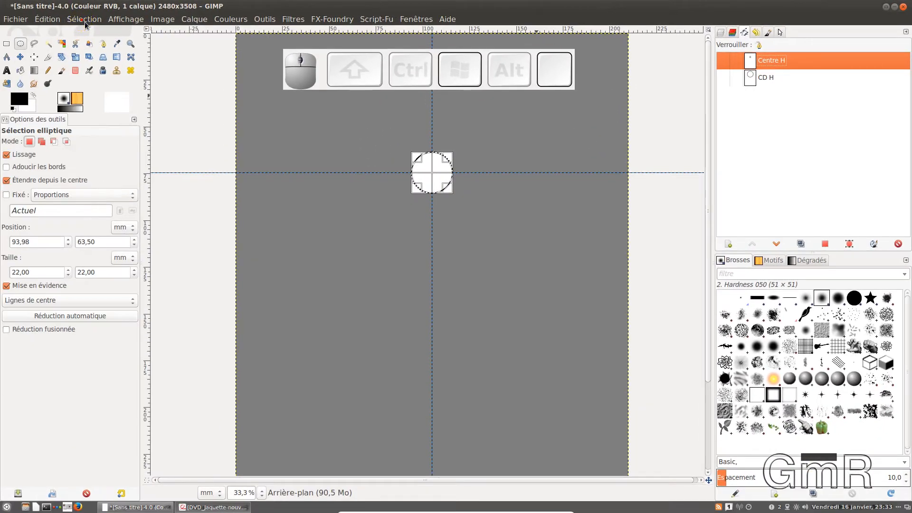
# - Remove the small circular selection from the image
pyautogui.click(84, 20)
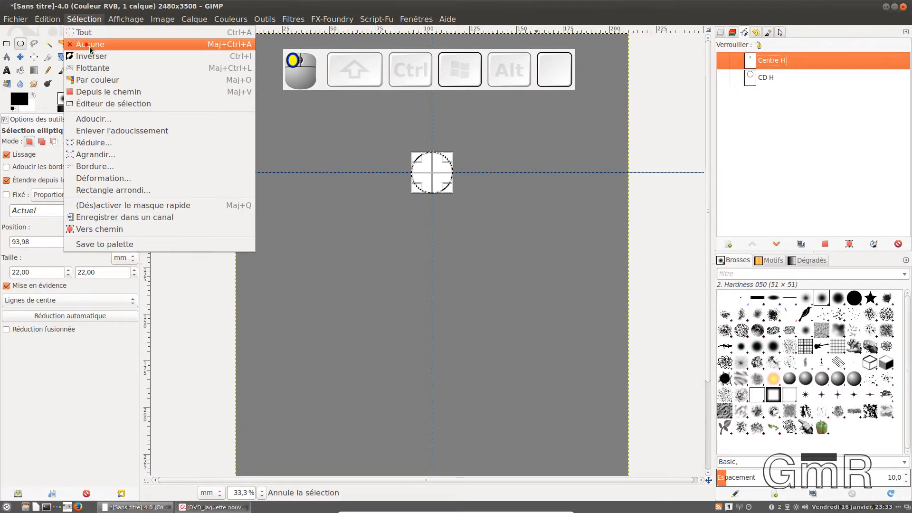
pyautogui.click(89, 45)
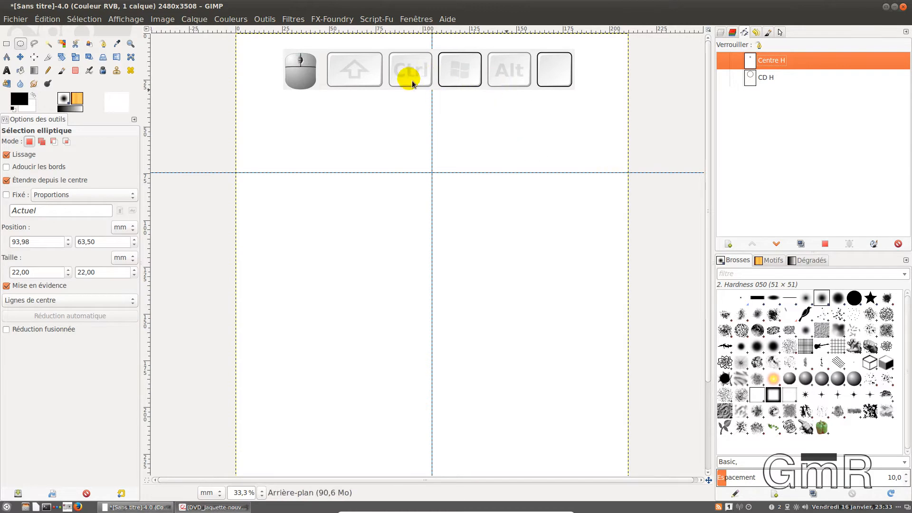
pyautogui.press('-')
pyautogui.press('-')
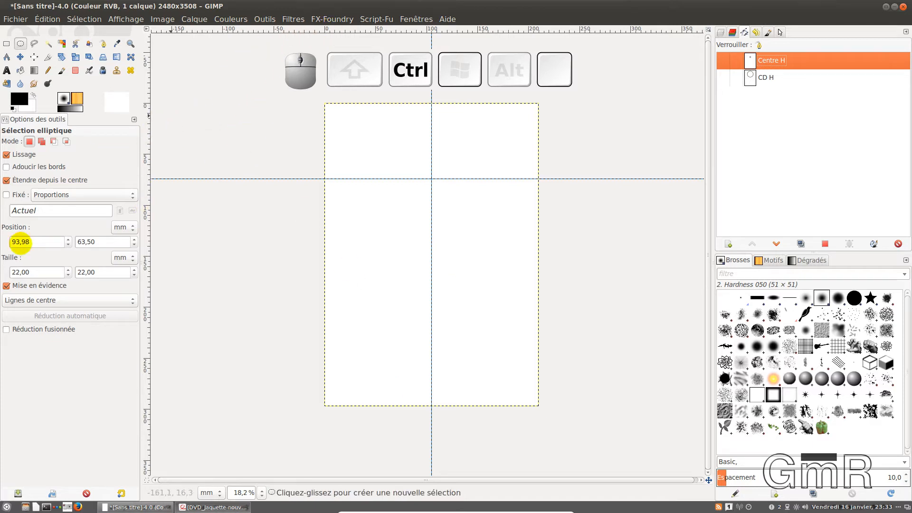
# - Switch to the Avery label sheet in PDF-XChange Viewer, examine the spacing between the two discs, and return to GIMP
pyautogui.moveTo(0, 90); pyautogui.dragTo(575, 37)
pyautogui.scroll(-5, 456, 213)
pyautogui.scroll(6, 452, 233)
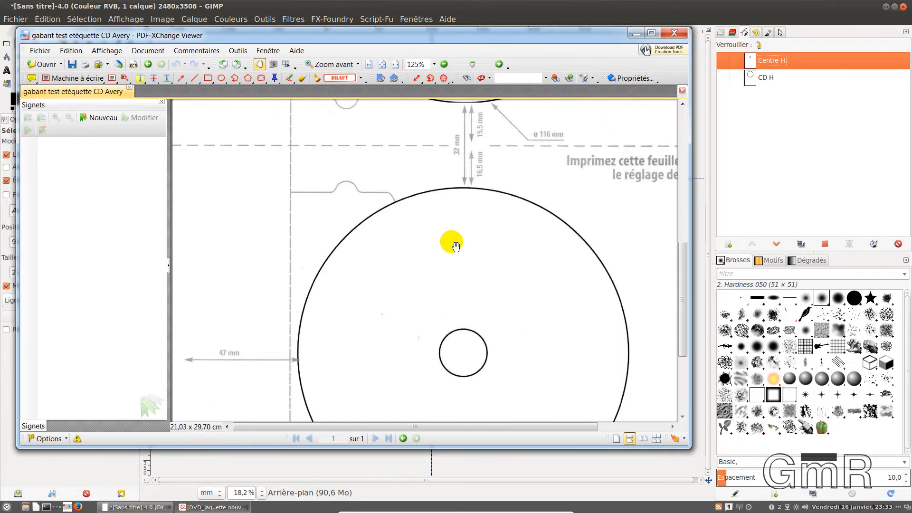
pyautogui.scroll(-3, 454, 245)
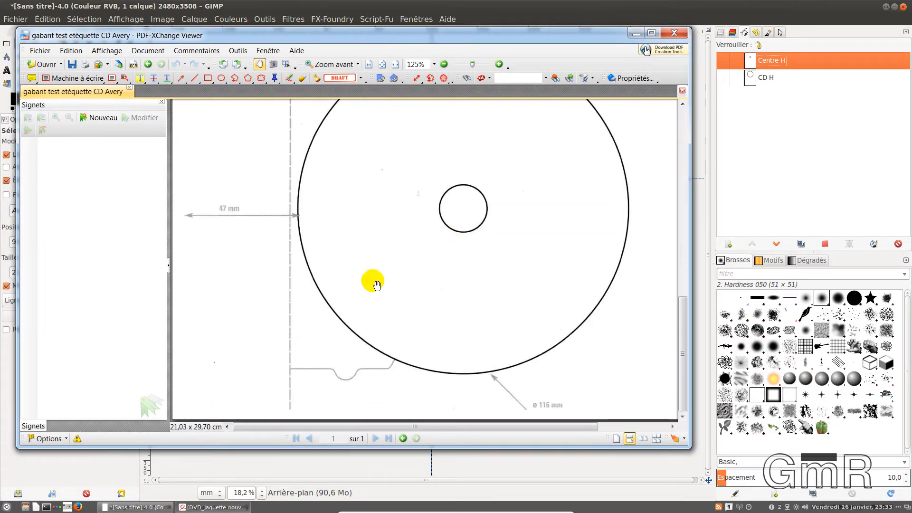
pyautogui.scroll(-5, 586, 266)
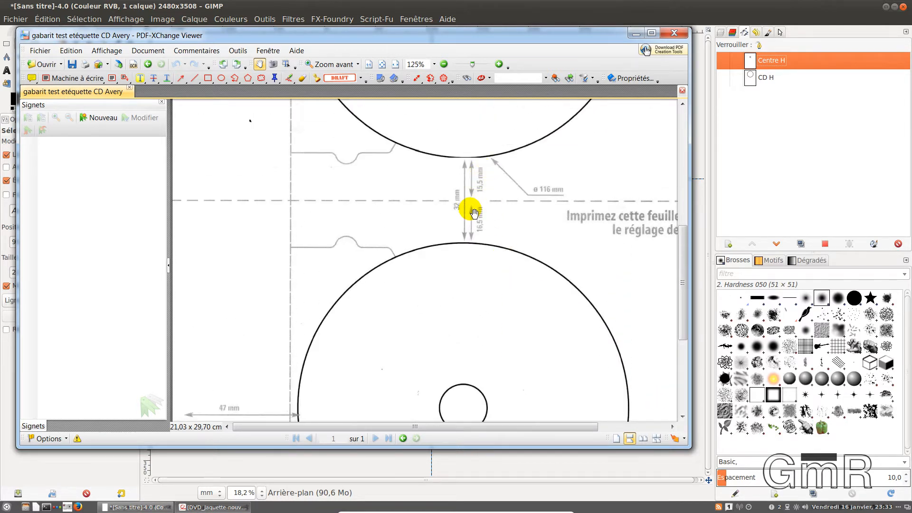
pyautogui.scroll(1, 469, 207)
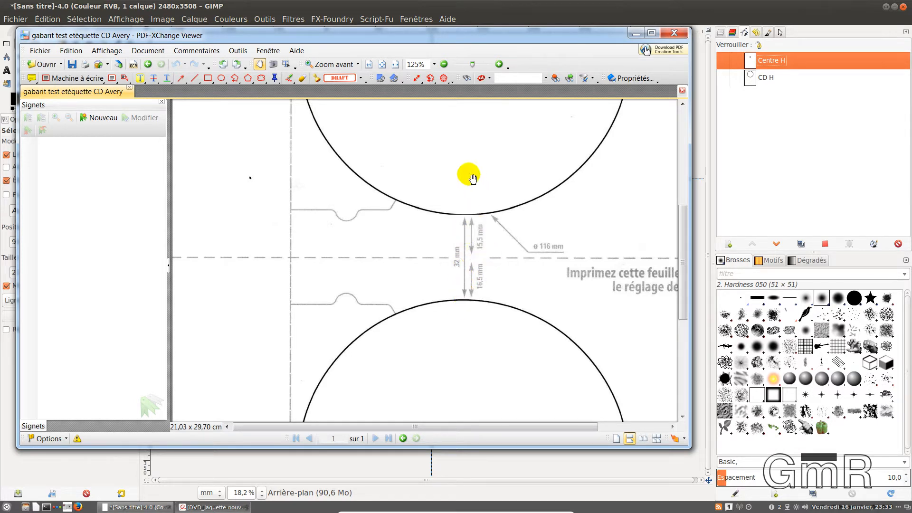
pyautogui.click(473, 20)
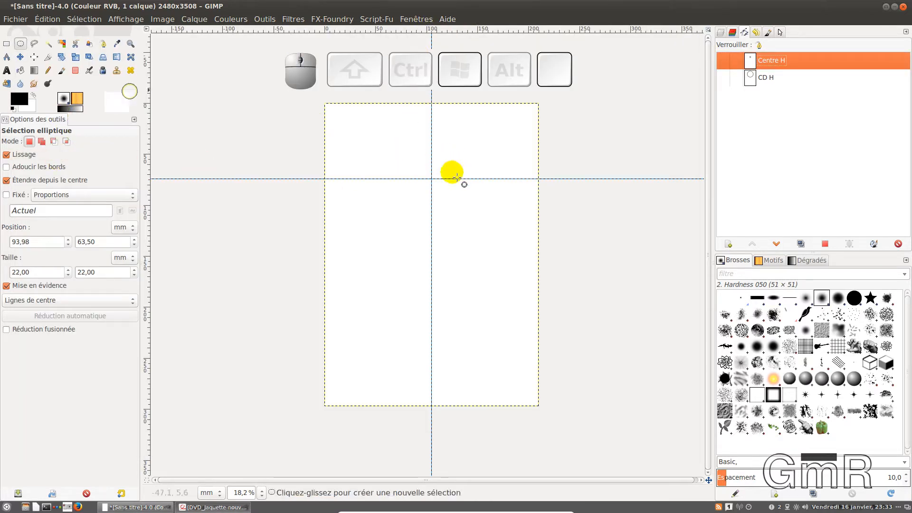
# - Make the CD H path visible and add a horizontal guide across the lower half of its circle
pyautogui.click(754, 82)
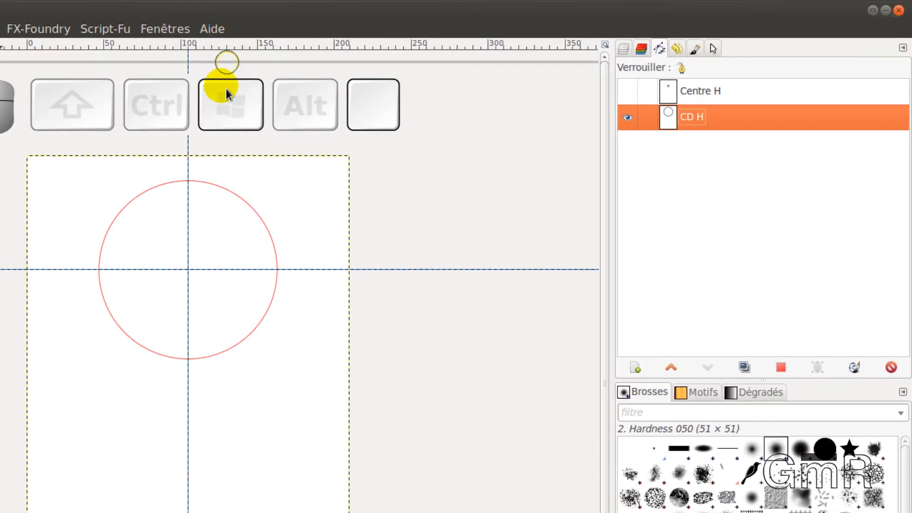
pyautogui.moveTo(226, 90); pyautogui.dragTo(212, 328)
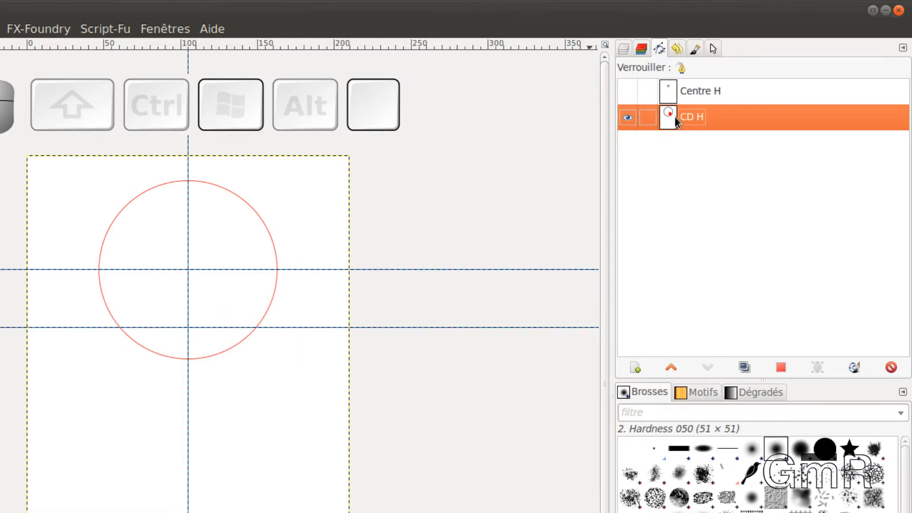
# - Convert the CD H path to a selection and align the new horizontal guide with the selection's bottom edge
pyautogui.click(789, 369)
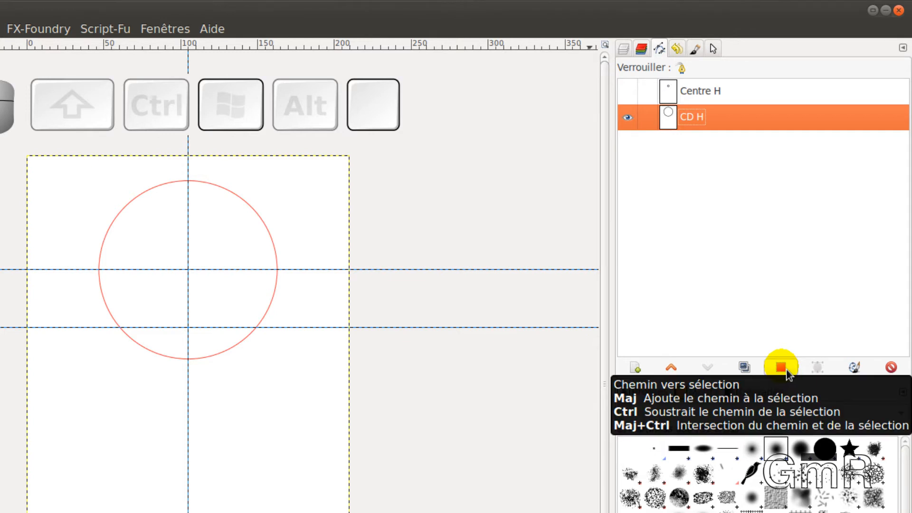
pyautogui.click(789, 370)
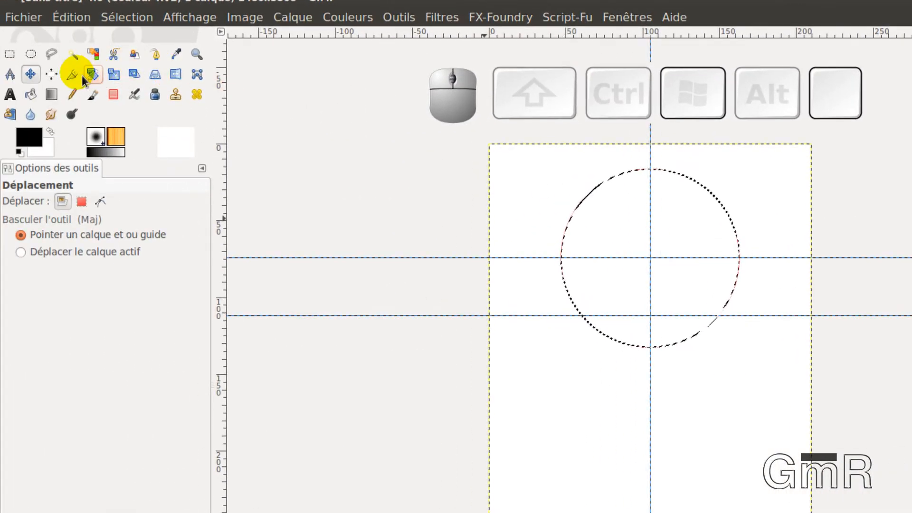
pyautogui.click(56, 78)
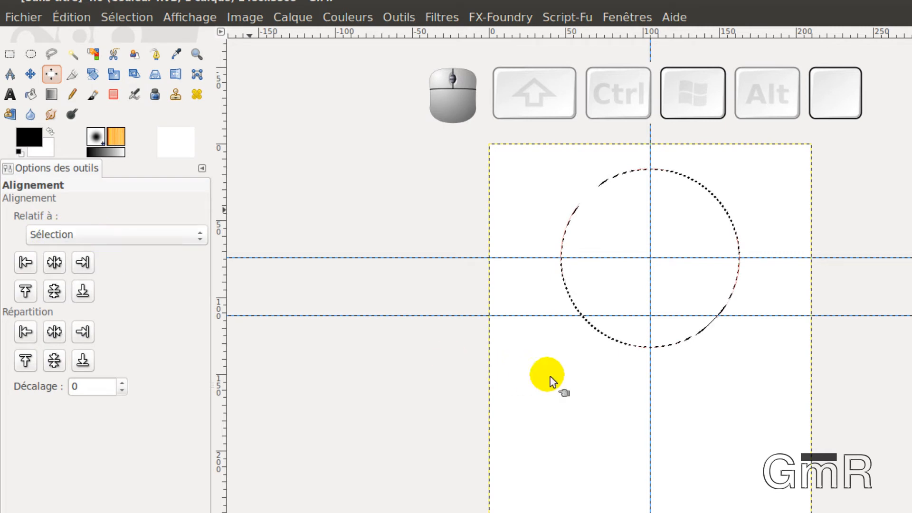
pyautogui.click(629, 318)
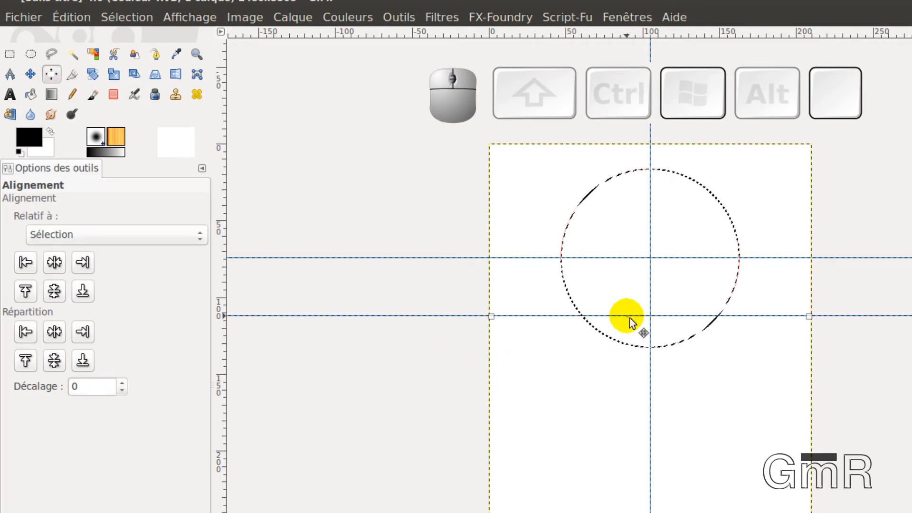
pyautogui.click(87, 297)
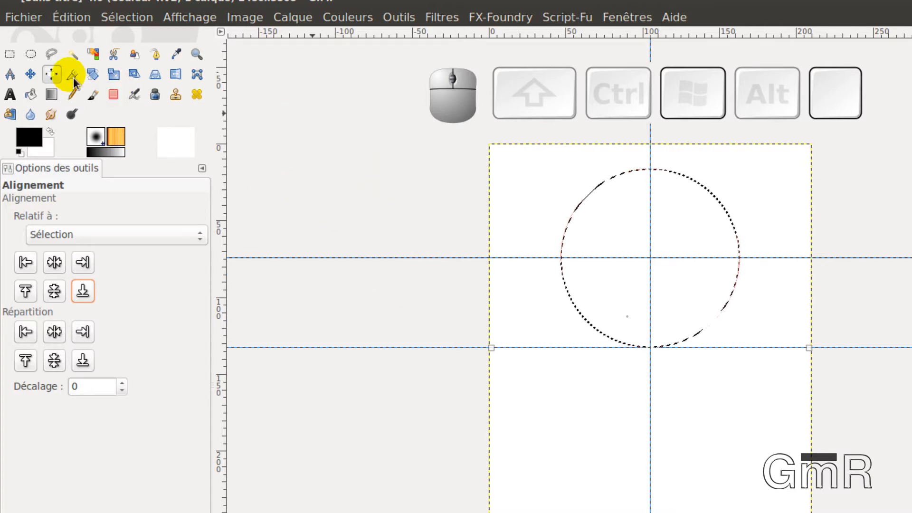
# - Draw a page-wide rectangular selection about 33 mm high down from the lower guide and check the disc spacing on the Avery sheet
pyautogui.click(10, 55)
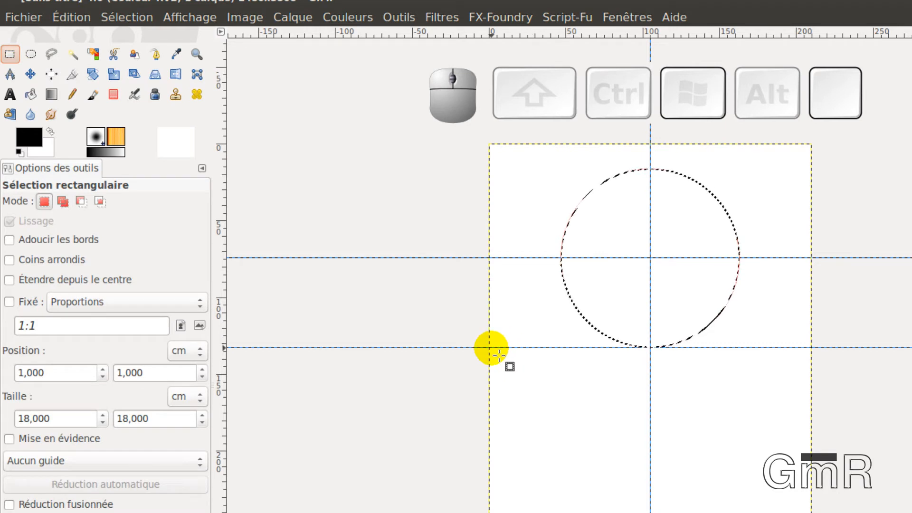
pyautogui.moveTo(489, 347); pyautogui.dragTo(810, 398)
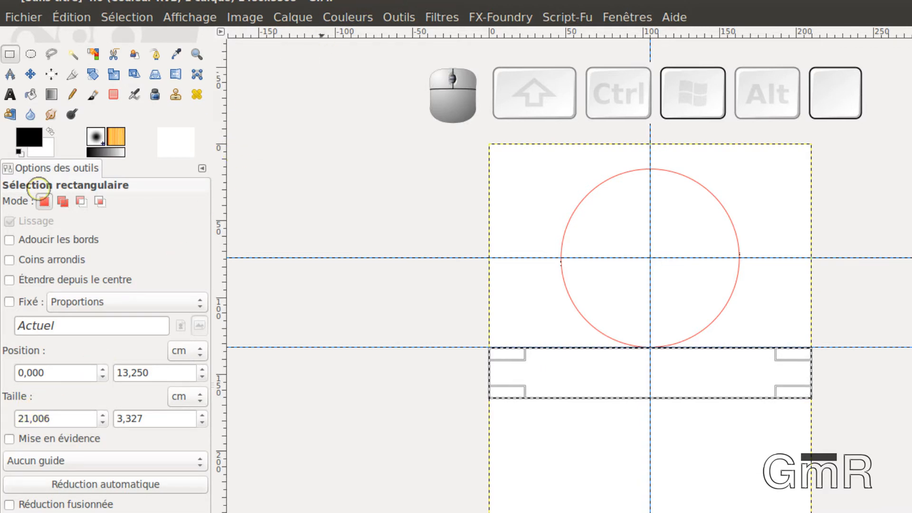
pyautogui.hotkey('alt', 'Tab')
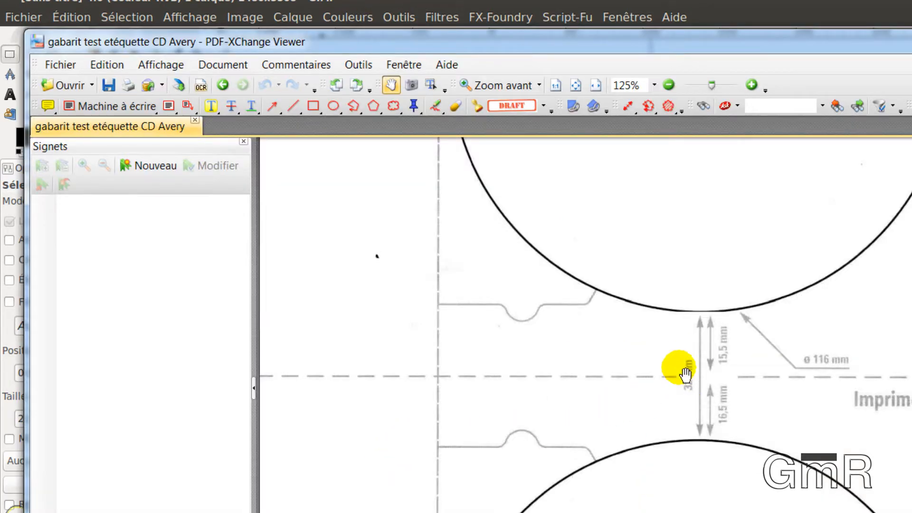
pyautogui.click(672, 4)
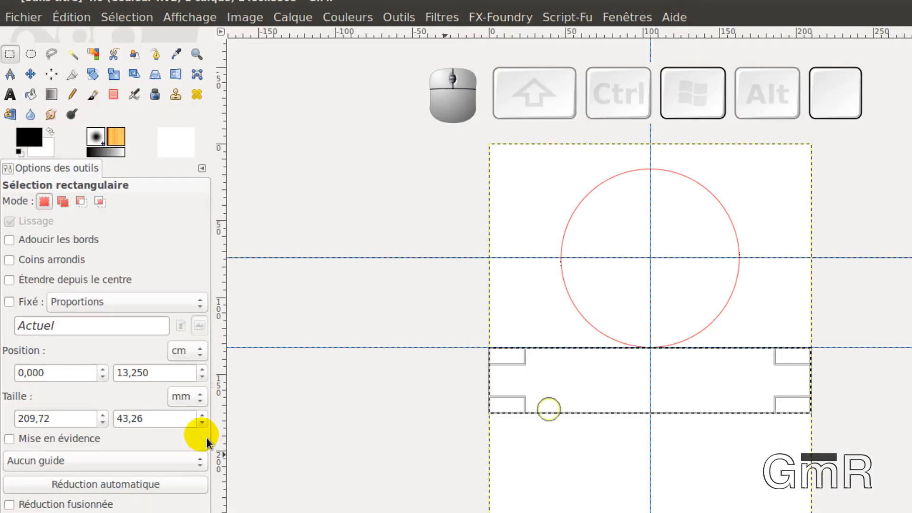
# - Set the rectangular selection's height to 32 mm
pyautogui.moveTo(153, 420); pyautogui.dragTo(114, 420)
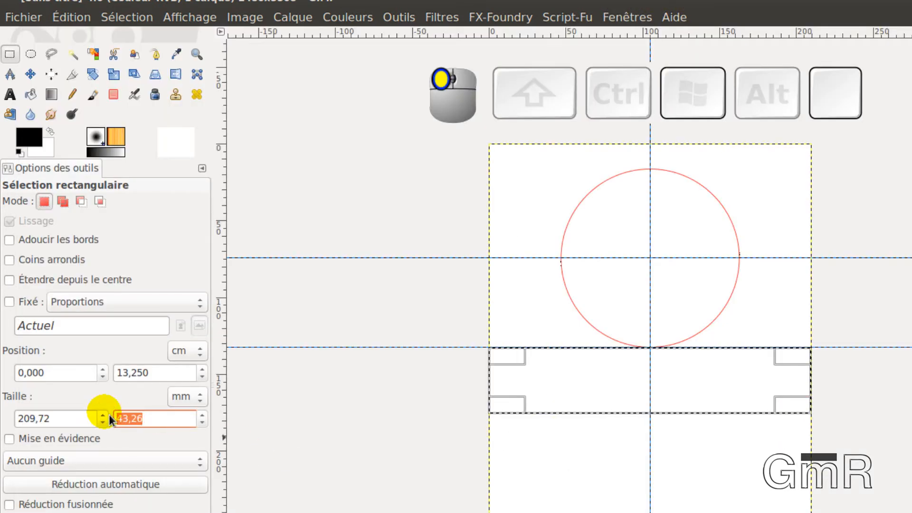
pyautogui.write('32')
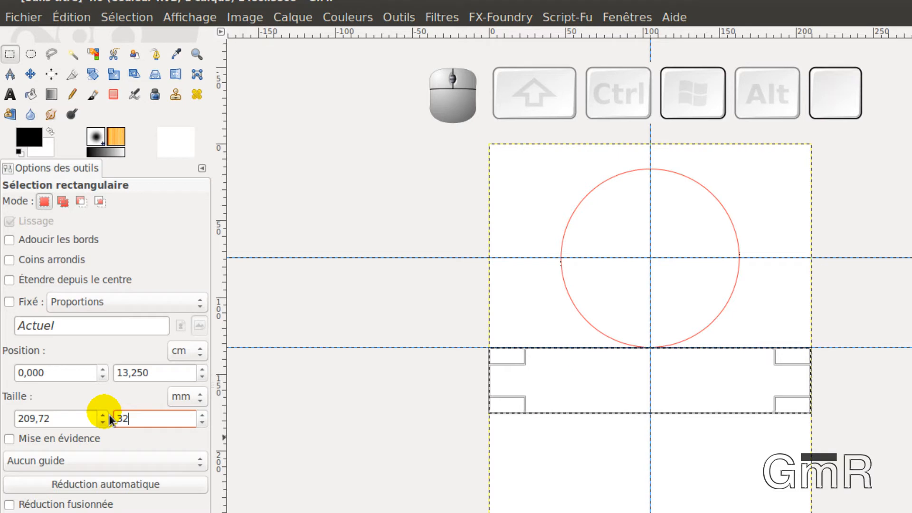
pyautogui.press('Return')
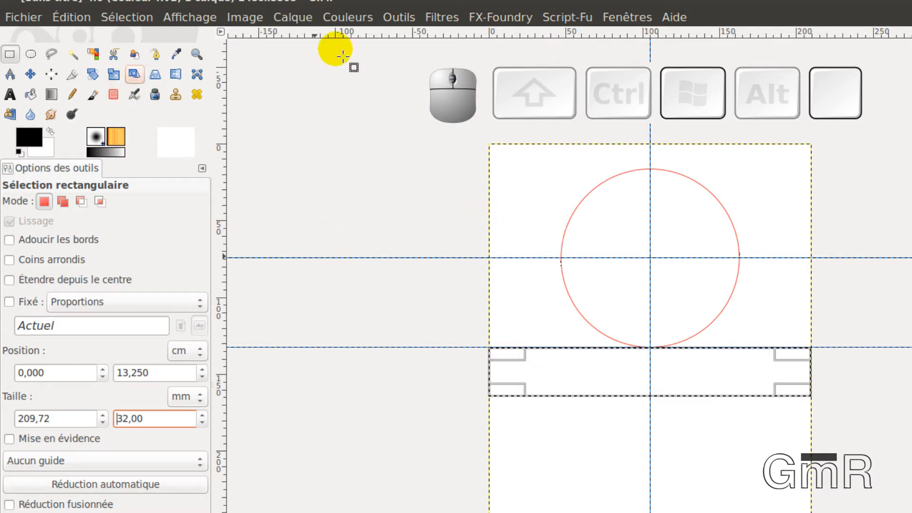
pyautogui.moveTo(459, 33); pyautogui.dragTo(420, 76)
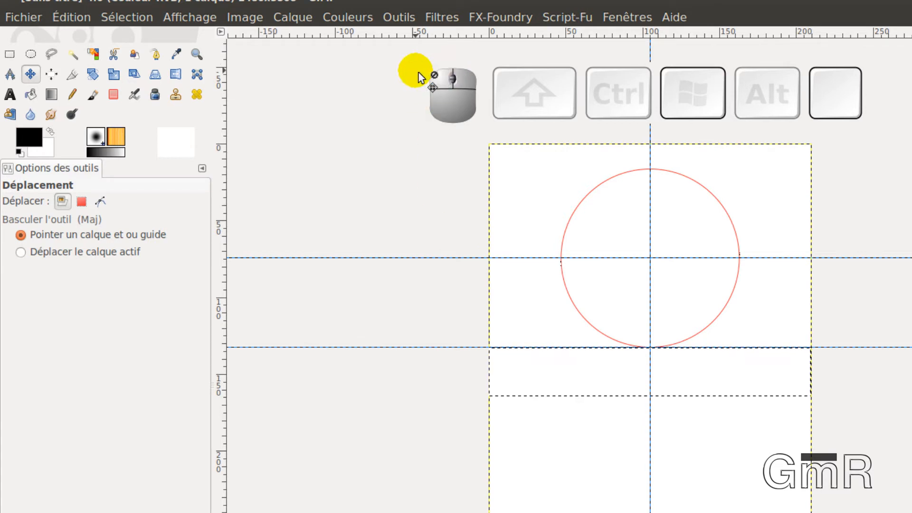
pyautogui.hotkey('ctrl', 'z')
pyautogui.hotkey('ctrl', 'z')
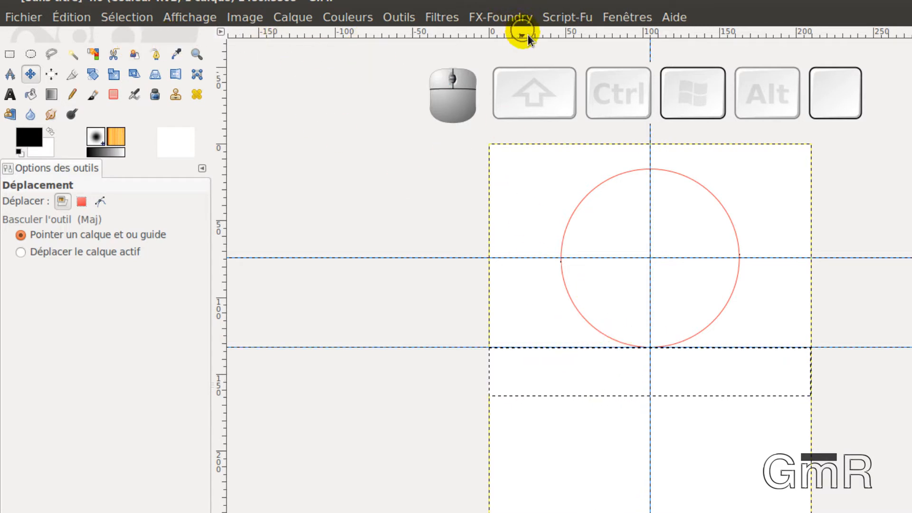
# - Add a horizontal guide across the 32 mm high rectangular selection and align it with the selection's bottom edge
pyautogui.moveTo(529, 34); pyautogui.dragTo(535, 378)
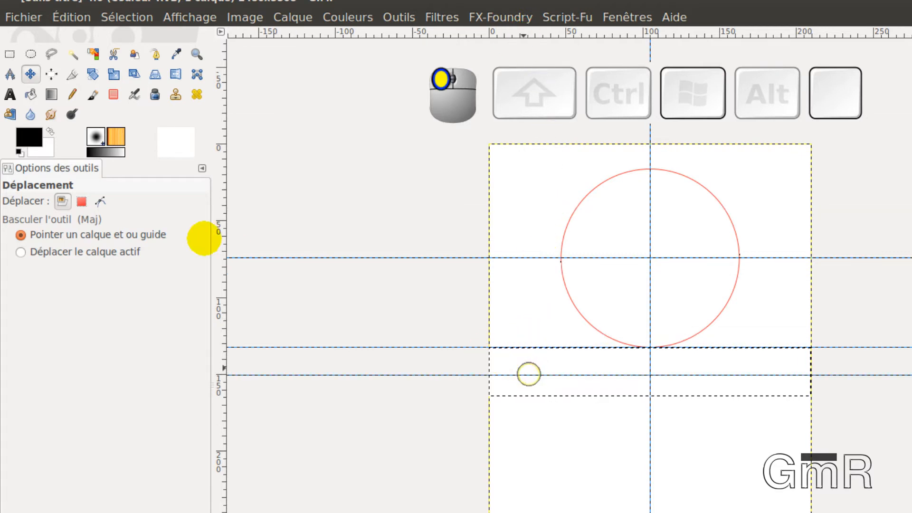
pyautogui.click(13, 55)
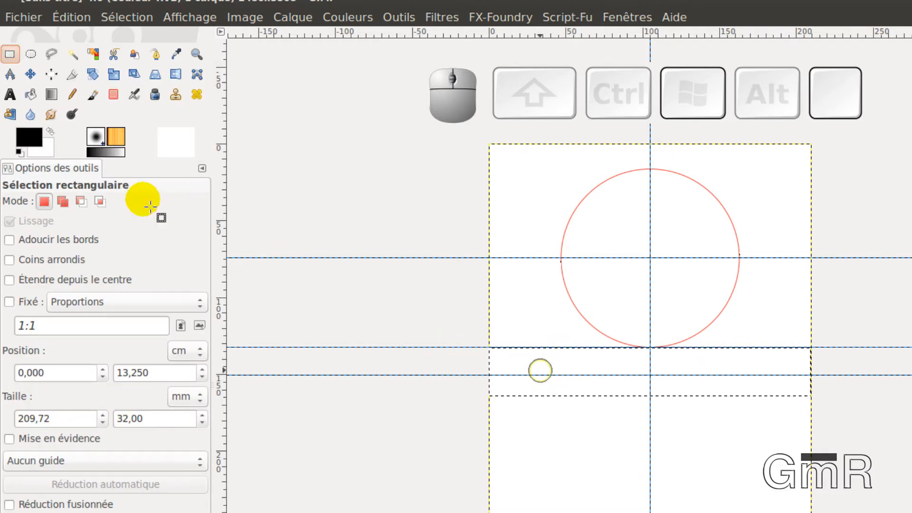
pyautogui.click(58, 82)
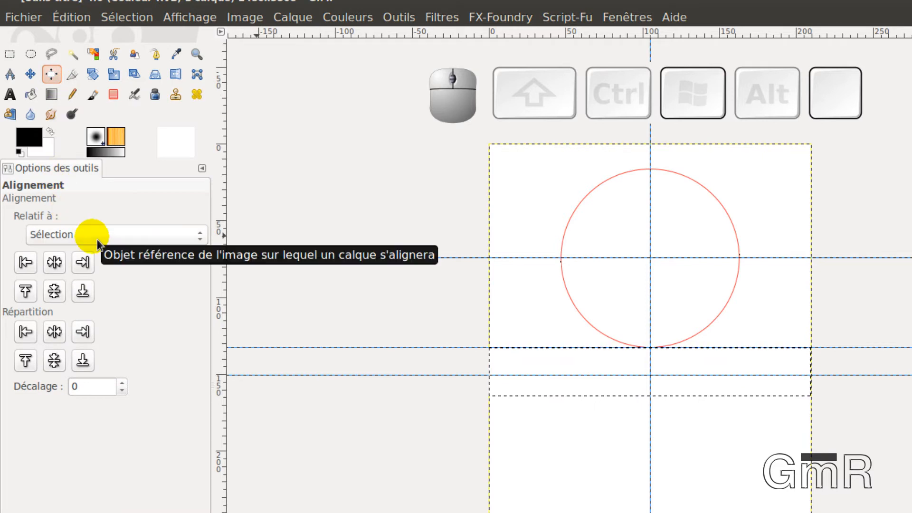
pyautogui.click(512, 377)
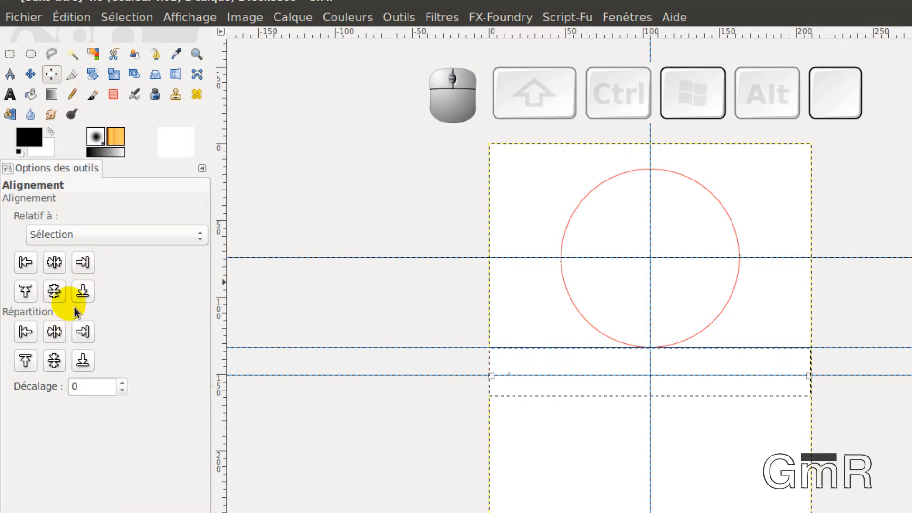
pyautogui.click(88, 298)
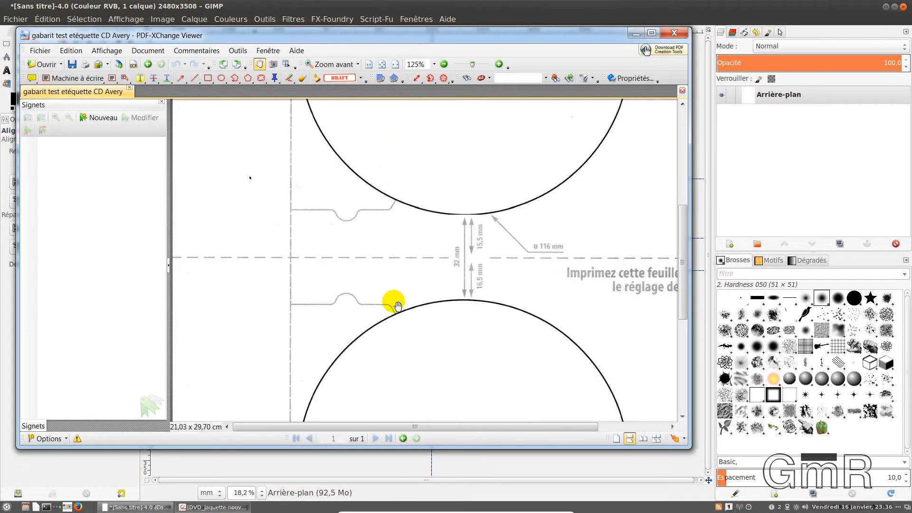
# - Examine the upper disc's diameter and the disc spacing on the Avery sheet, then switch back to GIMP and move the calculator out of the way
pyautogui.scroll(1, 536, 295)
pyautogui.scroll(3, 537, 296)
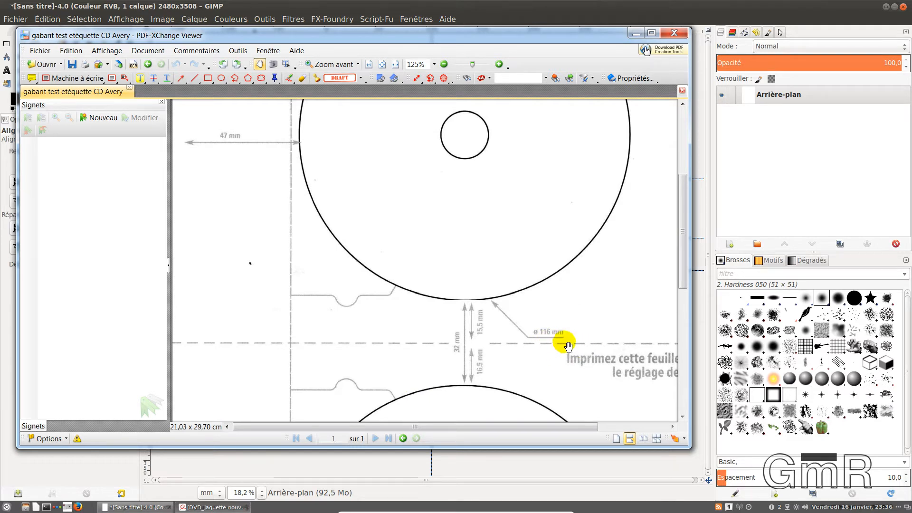
pyautogui.scroll(3, 563, 311)
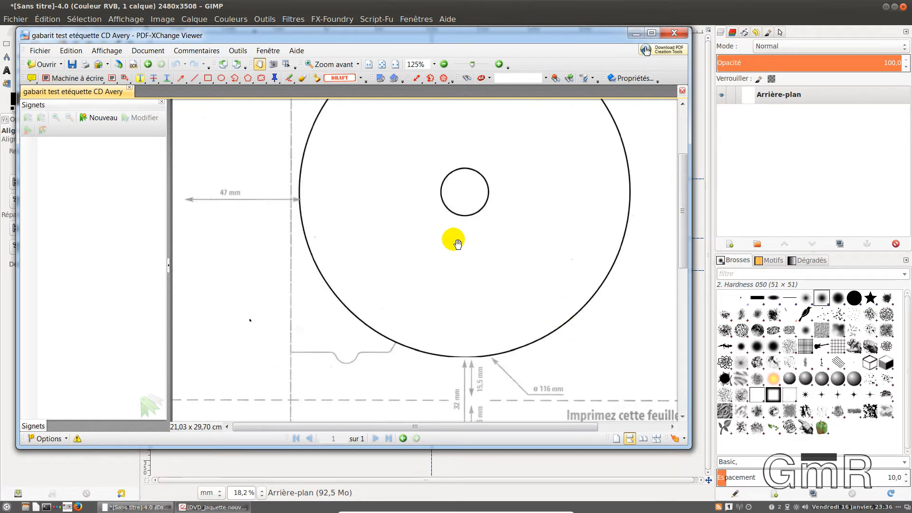
pyautogui.scroll(3, 454, 241)
pyautogui.scroll(-2, 457, 247)
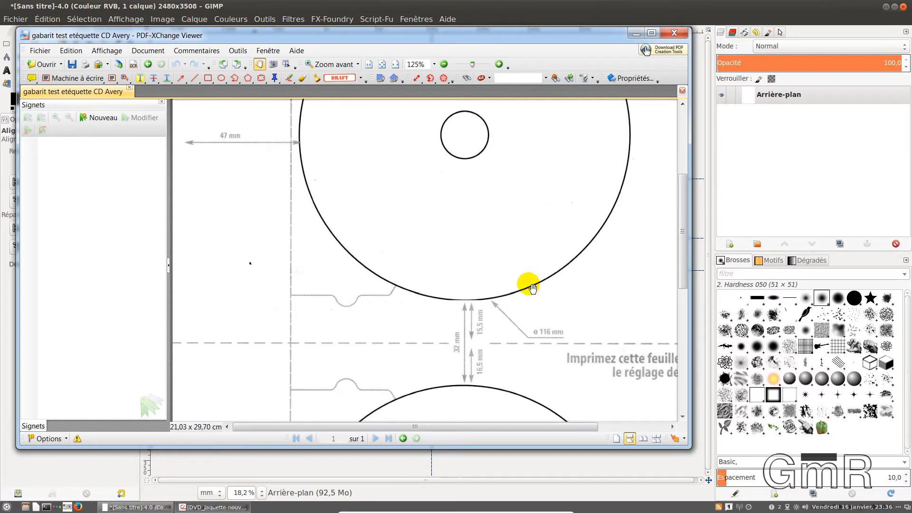
pyautogui.scroll(1, 508, 251)
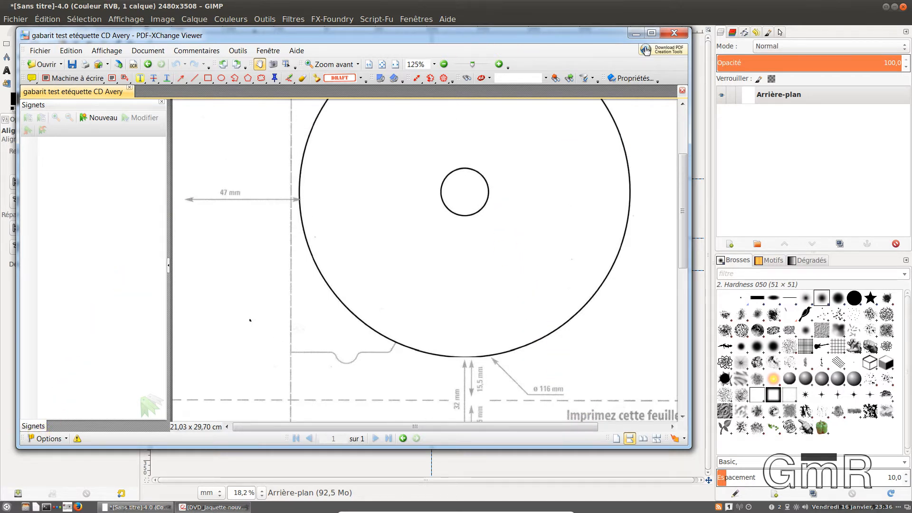
pyautogui.hotkey('alt', 'Tab')
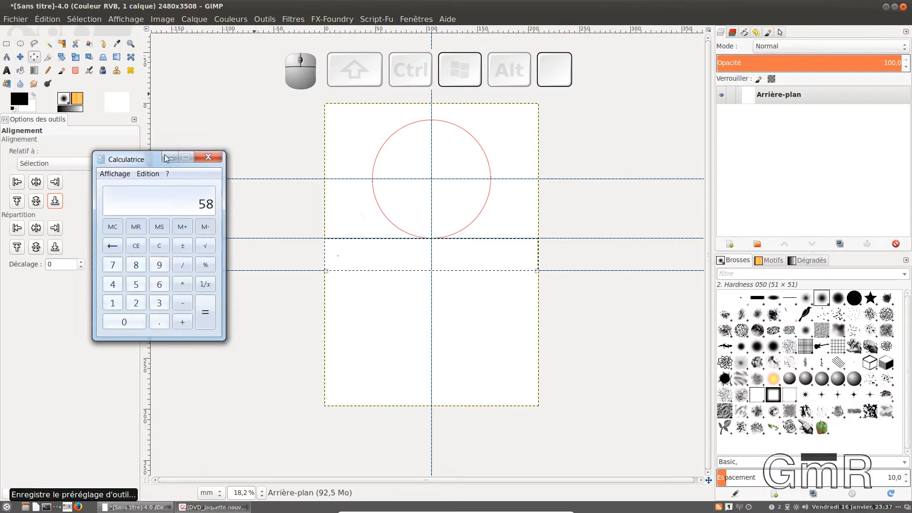
pyautogui.moveTo(158, 159); pyautogui.dragTo(278, 175)
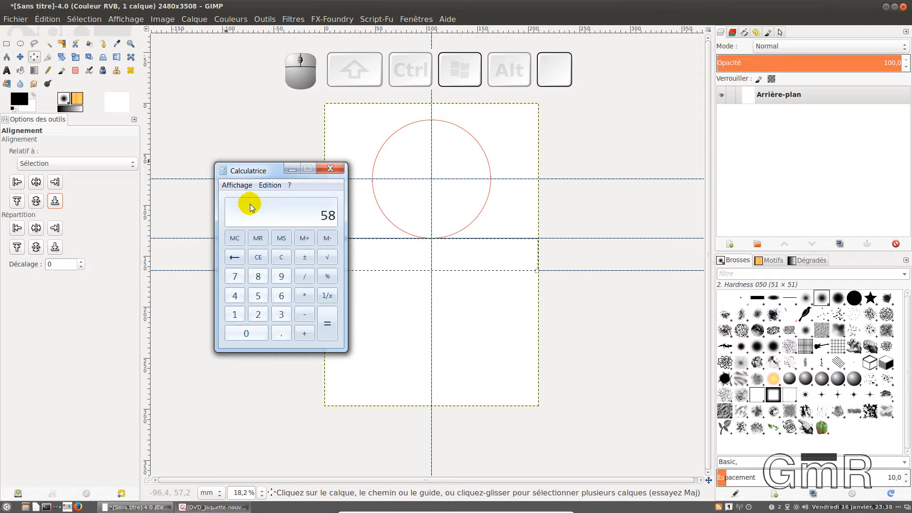
pyautogui.moveTo(257, 168); pyautogui.dragTo(0, 148)
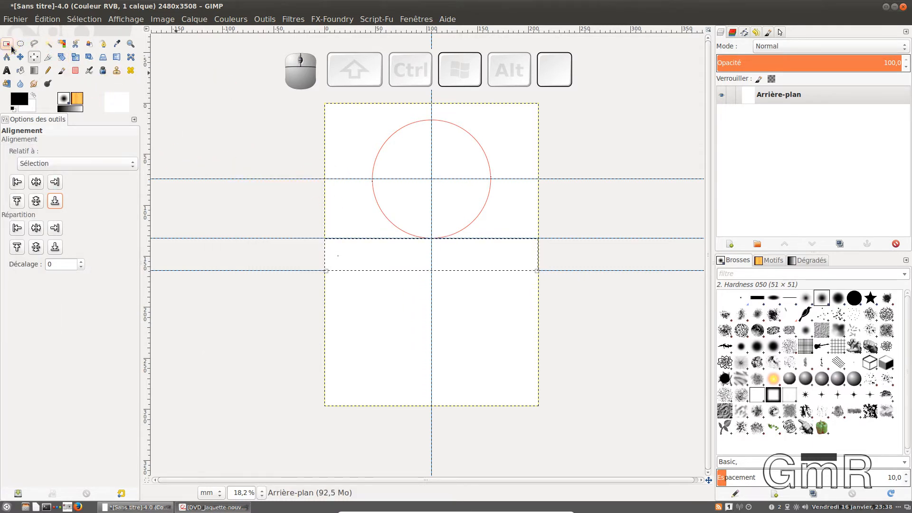
# - Draw a rectangular selection about 18 mm wide down from the lowest guide, across the vertical guide, and set its height to 58 mm
pyautogui.press('r')
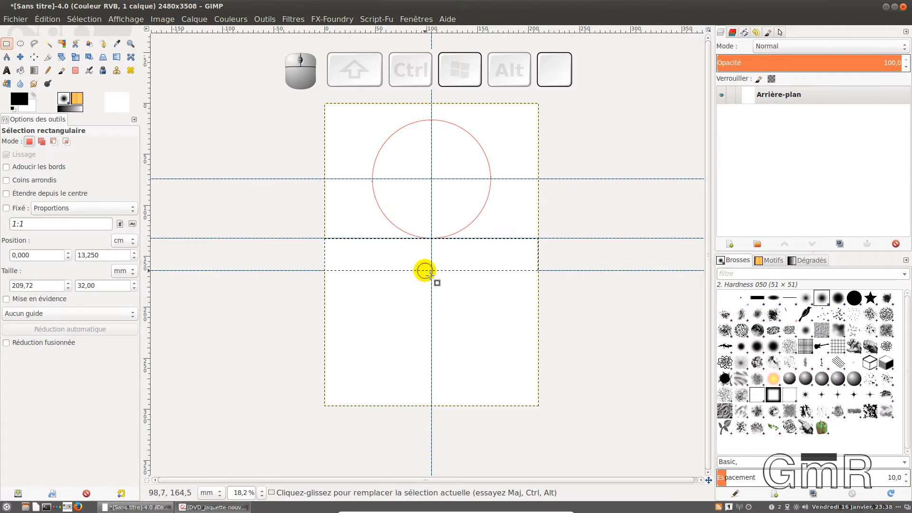
pyautogui.moveTo(425, 271); pyautogui.dragTo(460, 350)
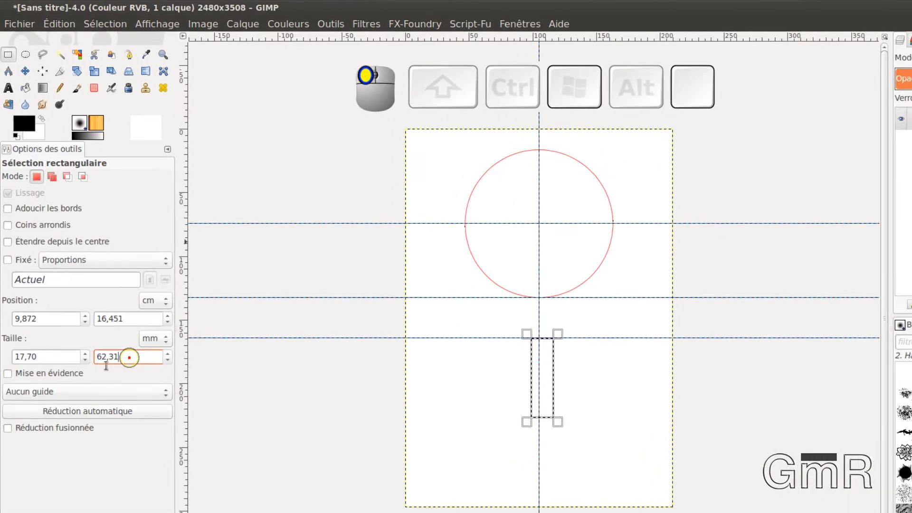
pyautogui.doubleClick(109, 286)
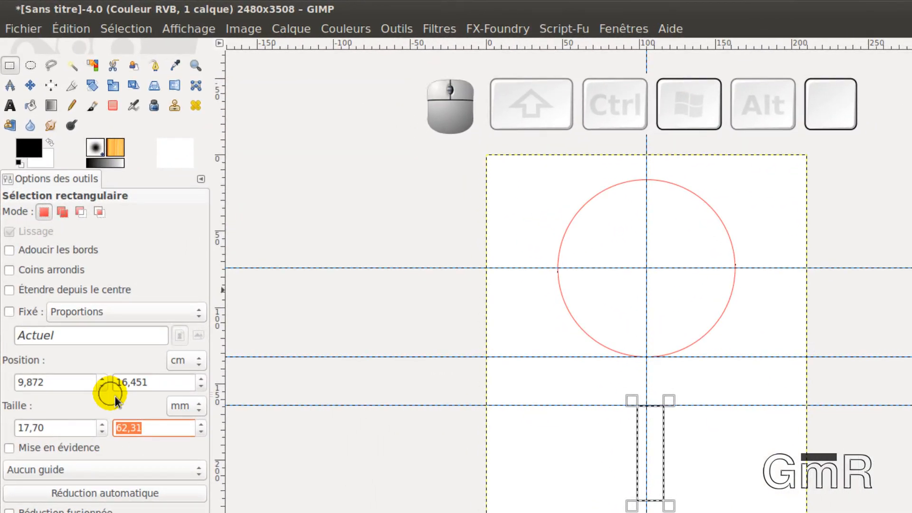
pyautogui.write('58')
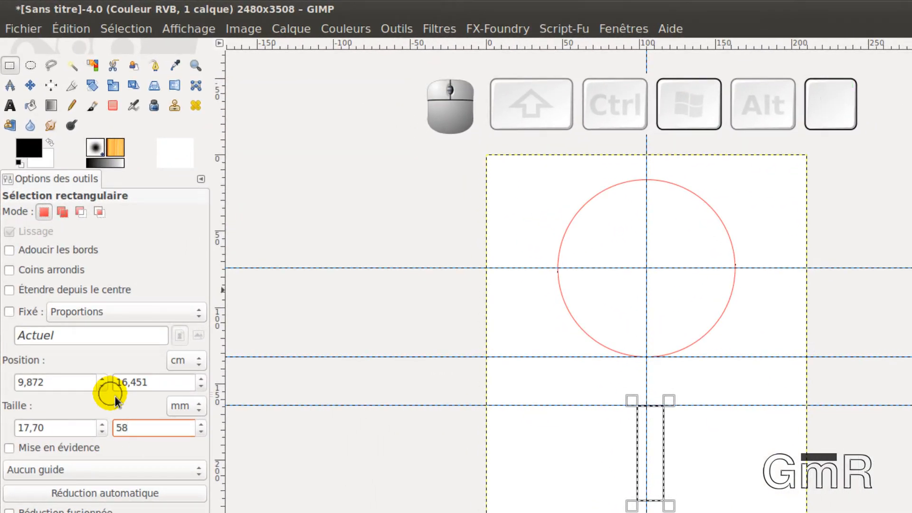
pyautogui.press('Return')
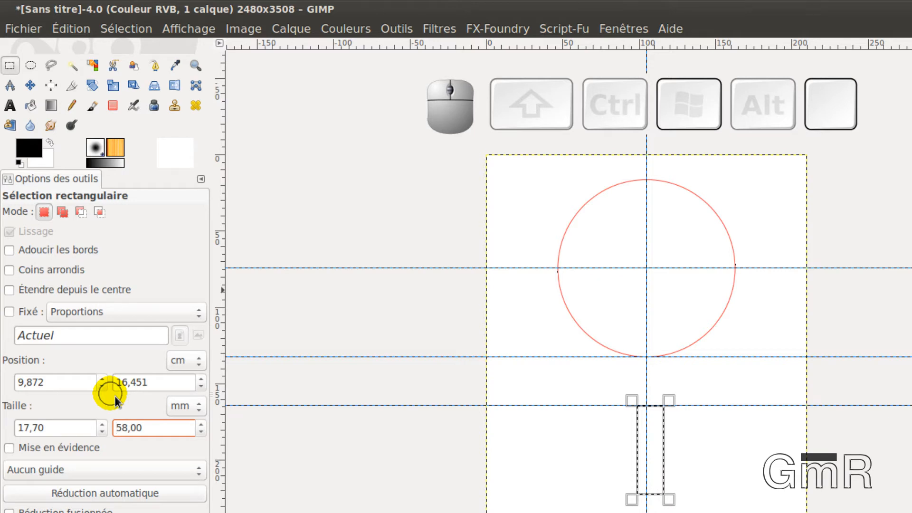
pyautogui.moveTo(526, 45); pyautogui.dragTo(532, 360)
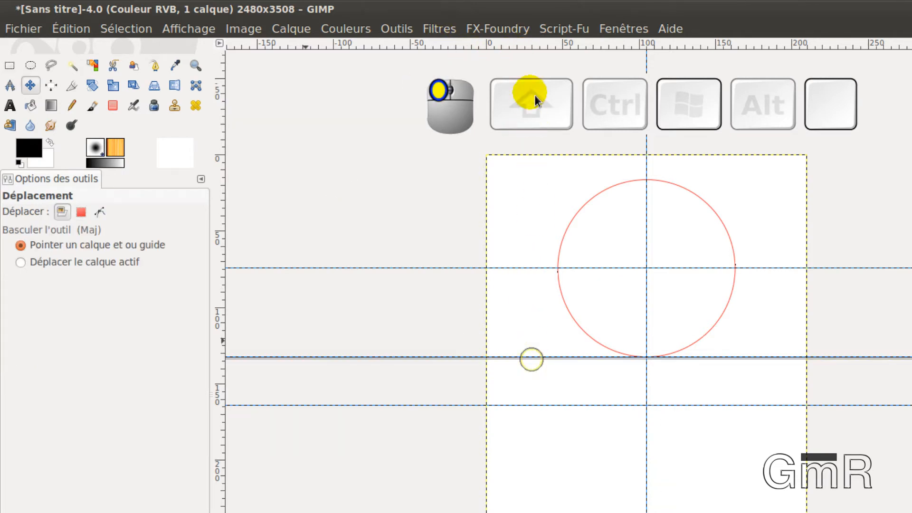
pyautogui.moveTo(535, 97); pyautogui.dragTo(532, 71)
pyautogui.hotkey('ctrl', 'z')
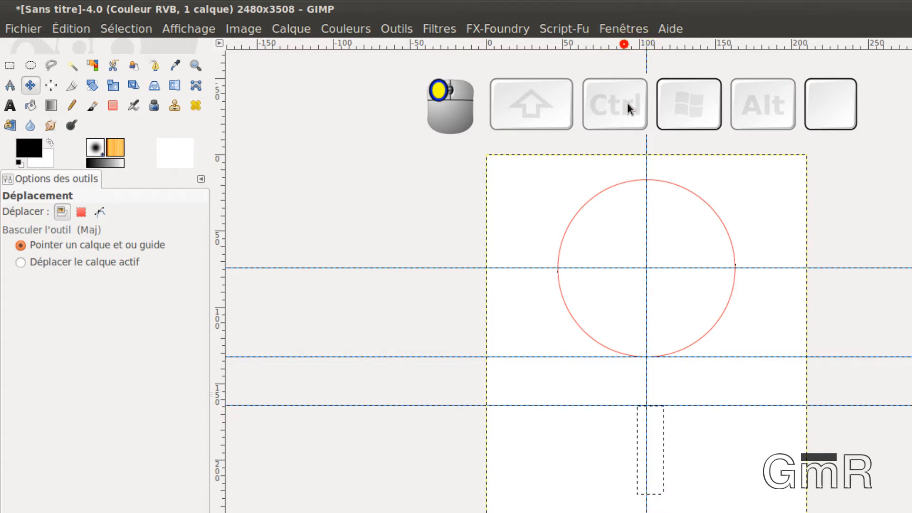
# - Add a horizontal guide across the narrow rectangular selection and align it with the selection's bottom edge
pyautogui.moveTo(629, 108); pyautogui.dragTo(636, 472)
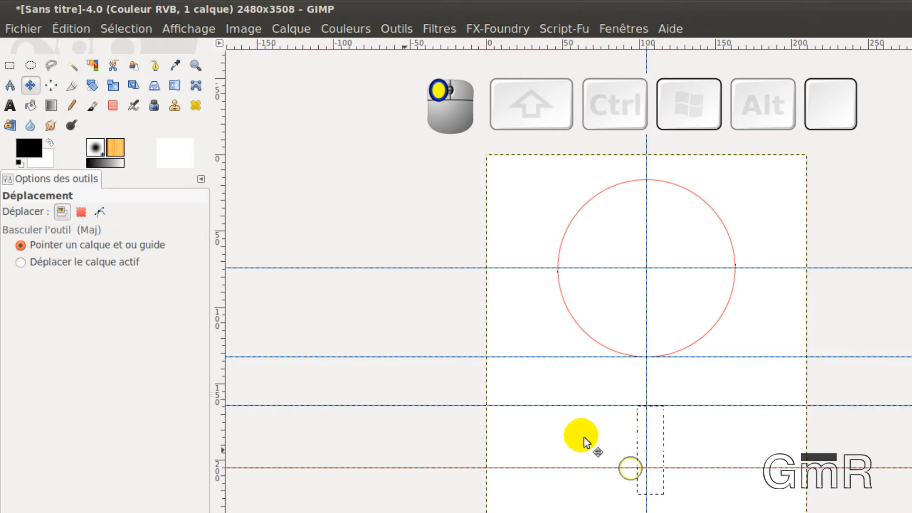
pyautogui.click(52, 86)
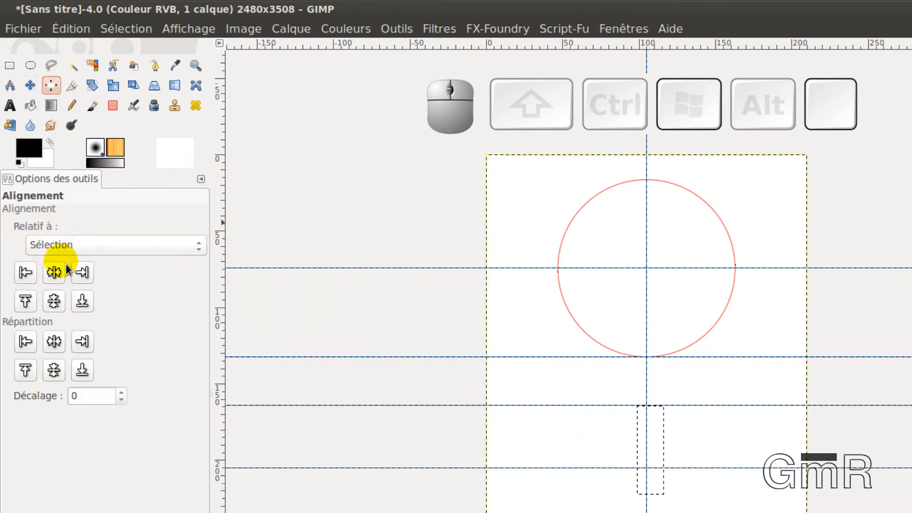
pyautogui.click(87, 304)
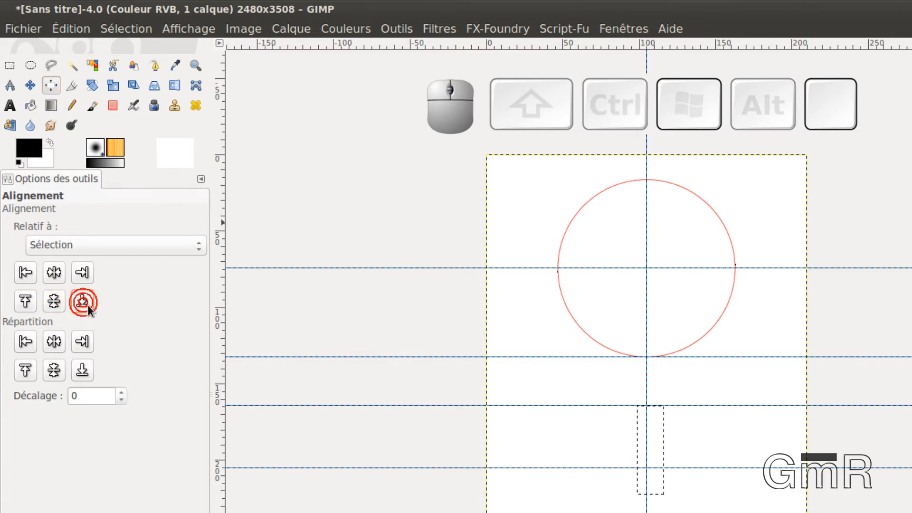
pyautogui.click(88, 304)
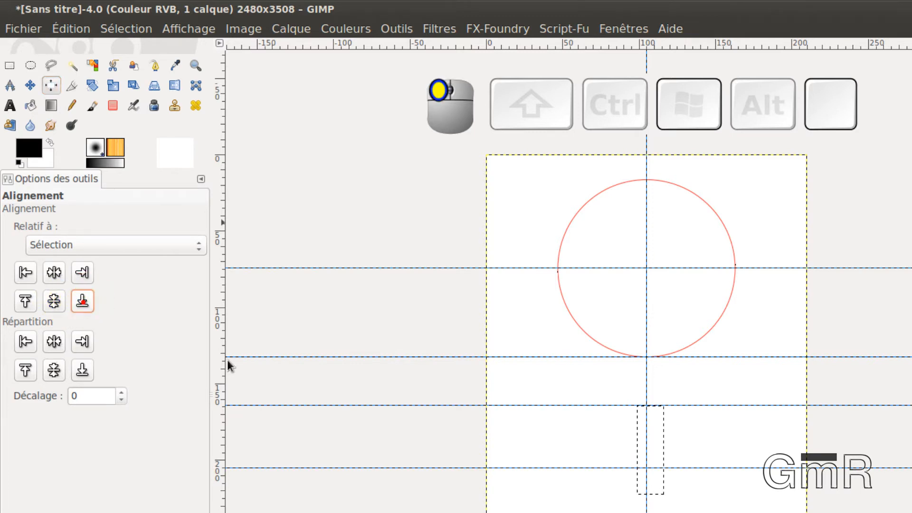
pyautogui.click(553, 469)
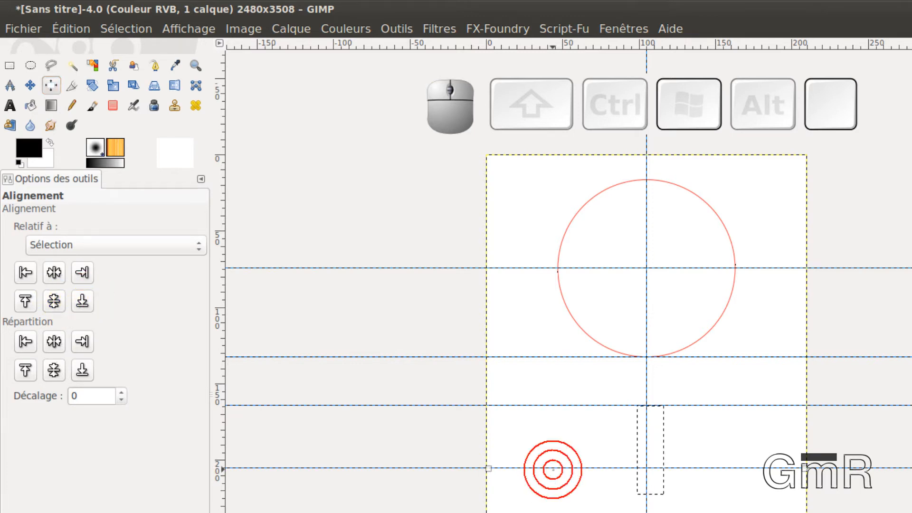
pyautogui.click(85, 301)
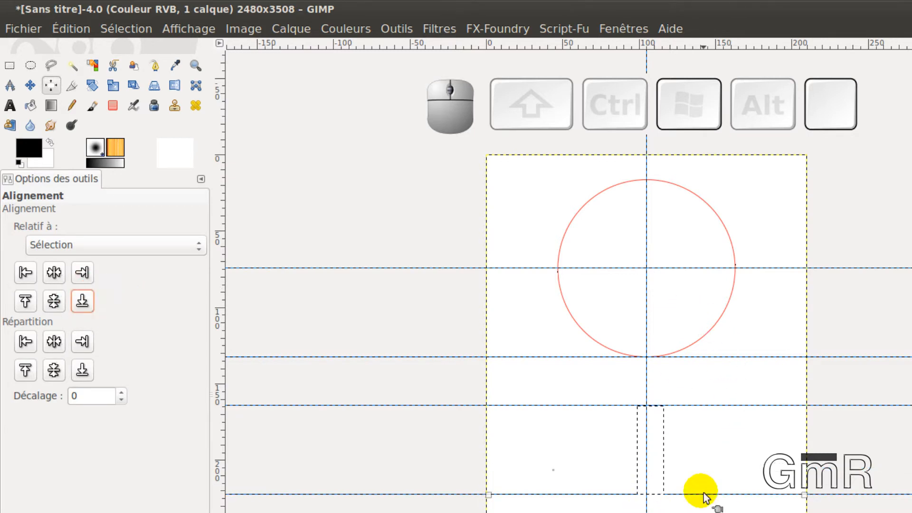
# - Draw an elliptical selection about 85 by 82 mm, centred where the lowest horizontal guide crosses the vertical guide
pyautogui.click(35, 68)
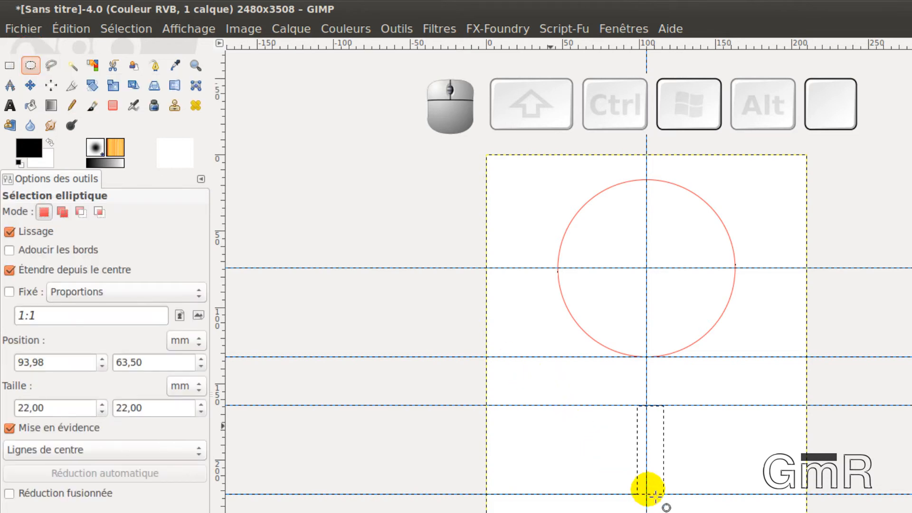
pyautogui.moveTo(646, 494); pyautogui.dragTo(703, 512)
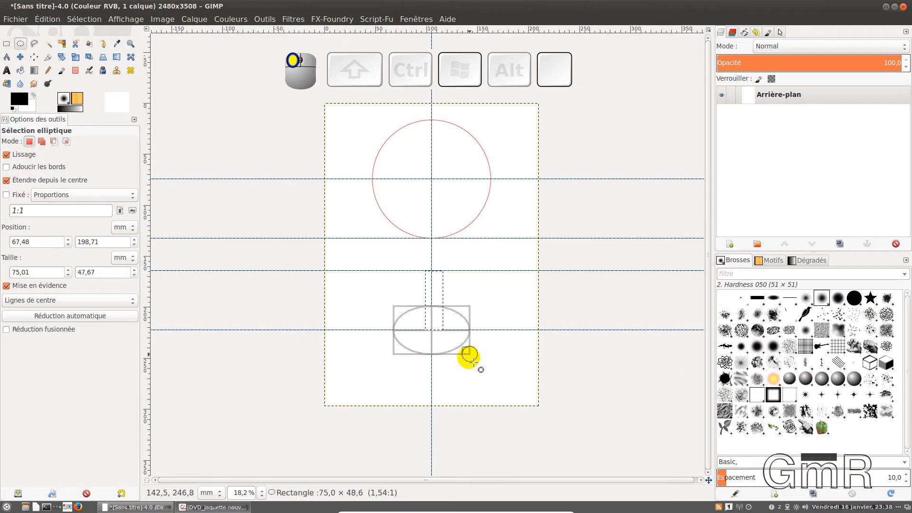
pyautogui.moveTo(474, 362); pyautogui.dragTo(483, 377)
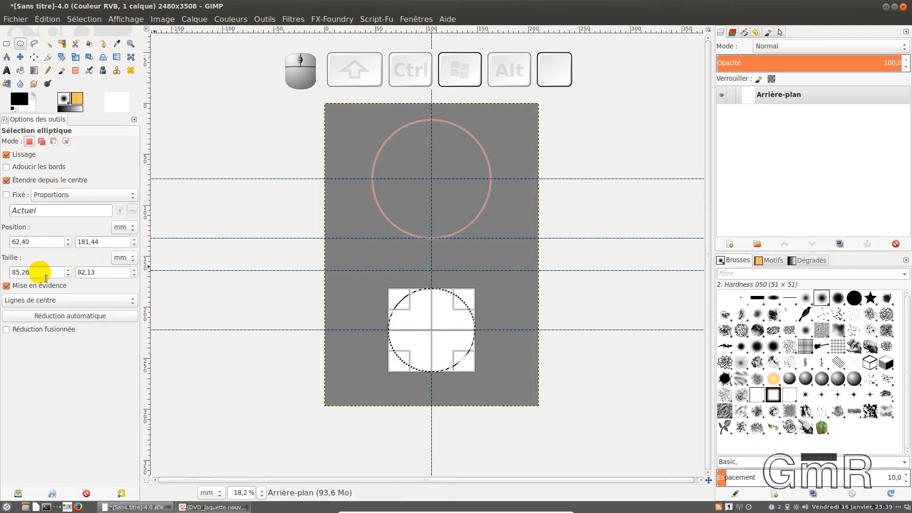
# - Set both the width and the height of the elliptical selection to 116 mm
pyautogui.doubleClick(33, 271)
pyautogui.write('116')
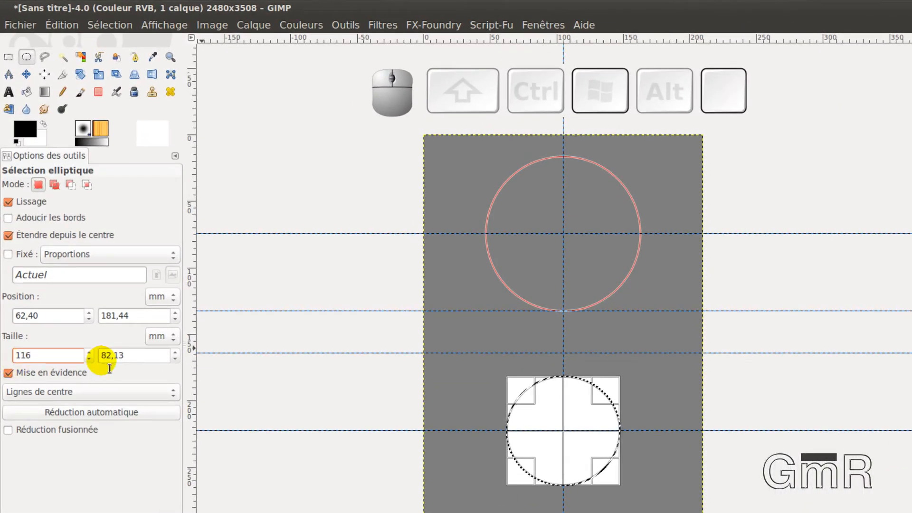
pyautogui.doubleClick(140, 359)
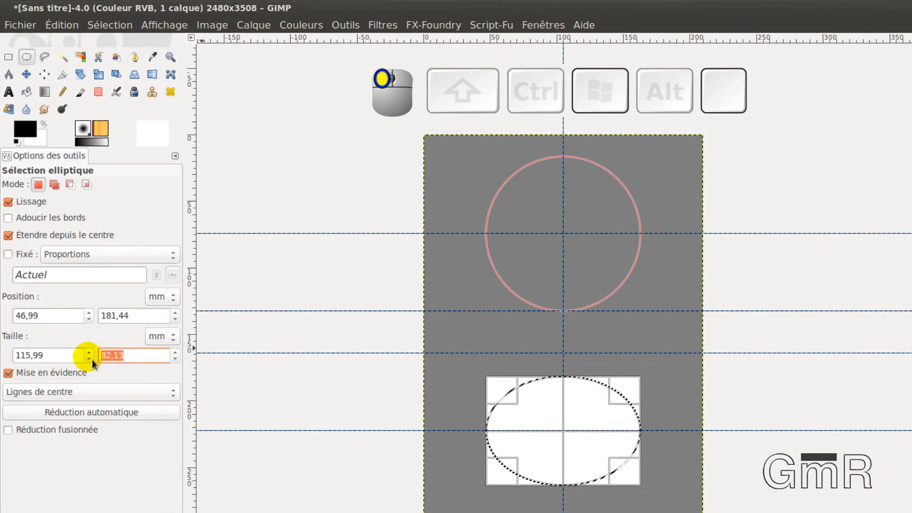
pyautogui.write('116')
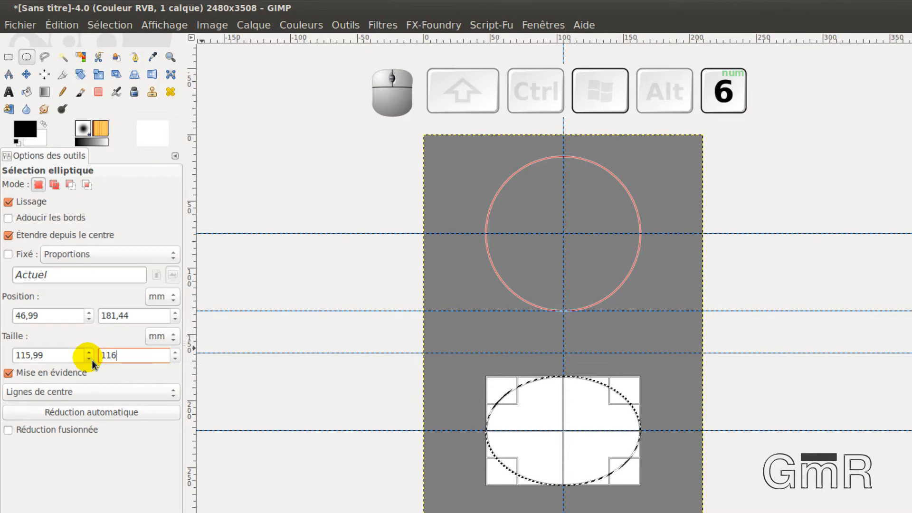
# - Try to correct the elliptical selection's width and height to exactly 116 mm
pyautogui.click(66, 361)
pyautogui.press('BackSpace')
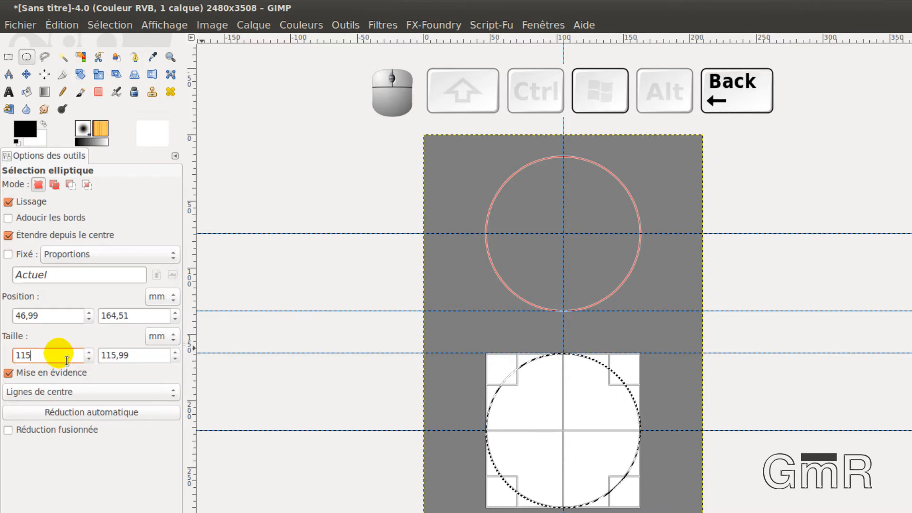
pyautogui.write('6')
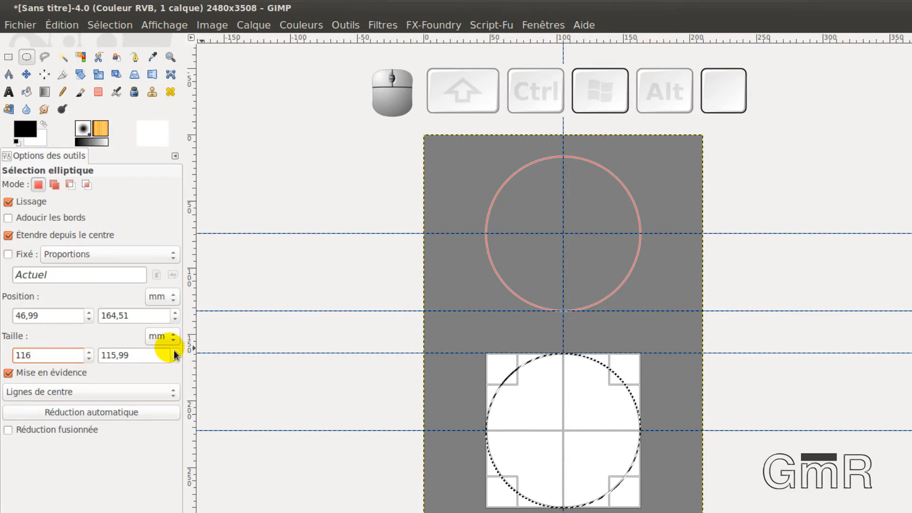
pyautogui.click(153, 353)
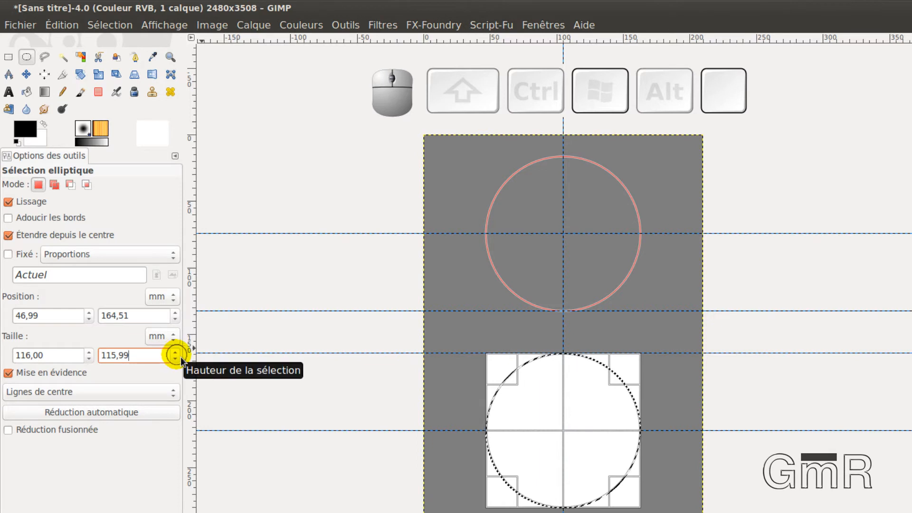
pyautogui.click(176, 354)
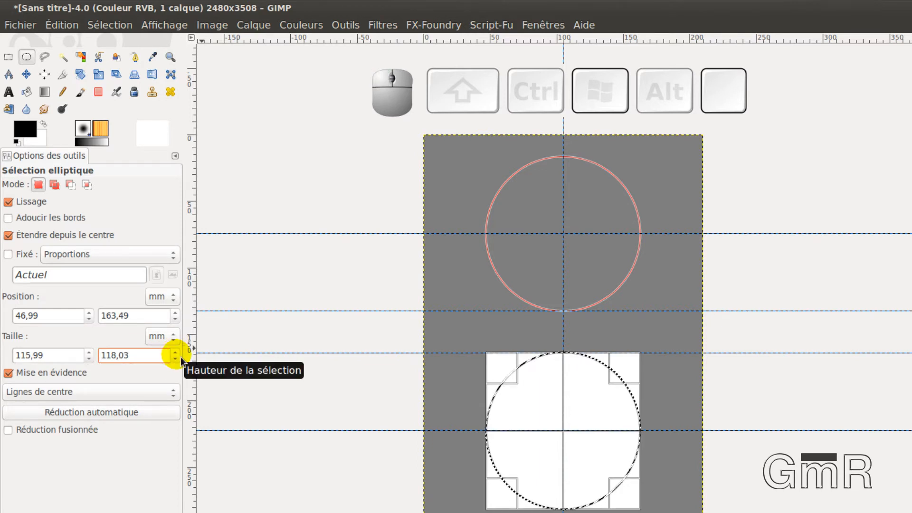
pyautogui.moveTo(134, 357); pyautogui.dragTo(383, 429)
pyautogui.write('116')
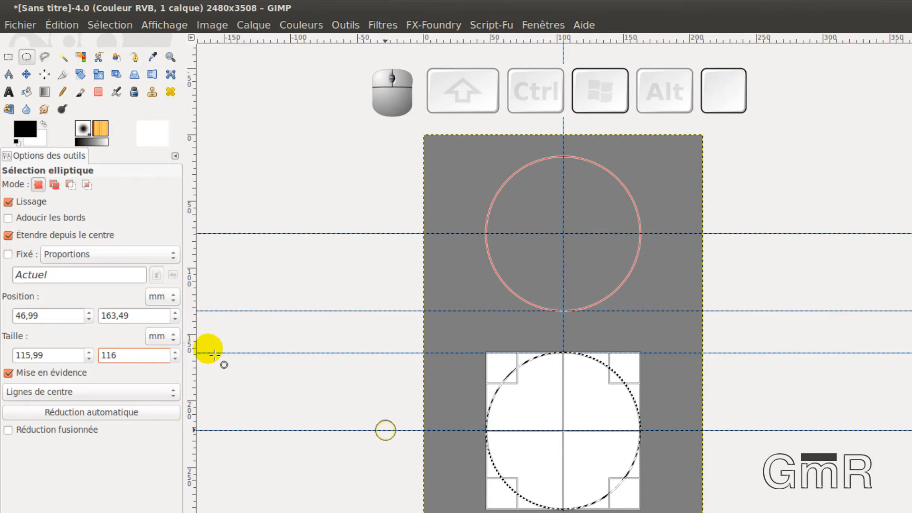
# - Enter 116,00 mm for both the width and the height of the elliptical selection and confirm the selection
pyautogui.click(47, 354)
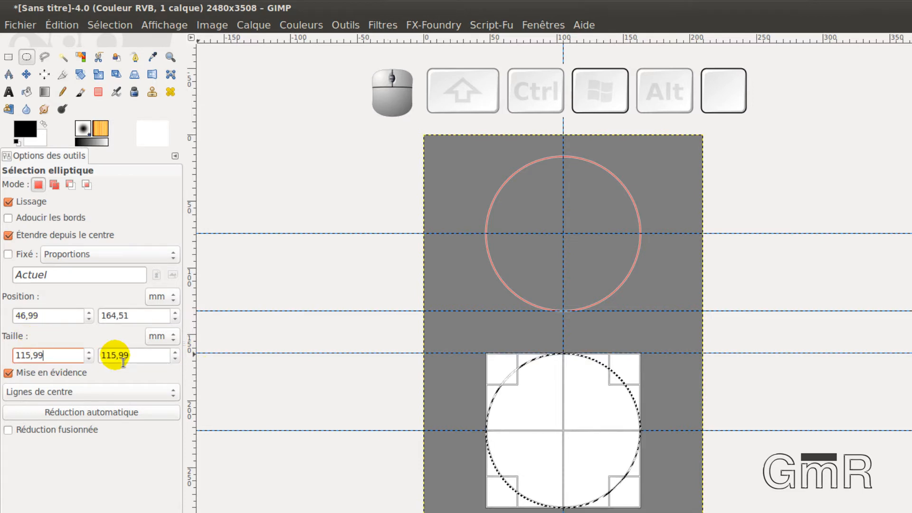
pyautogui.press('BackSpace')
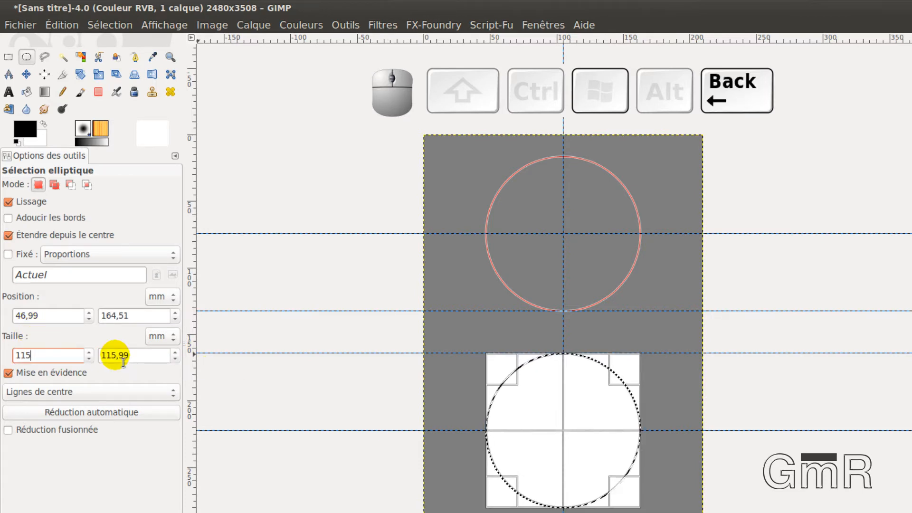
pyautogui.write('6')
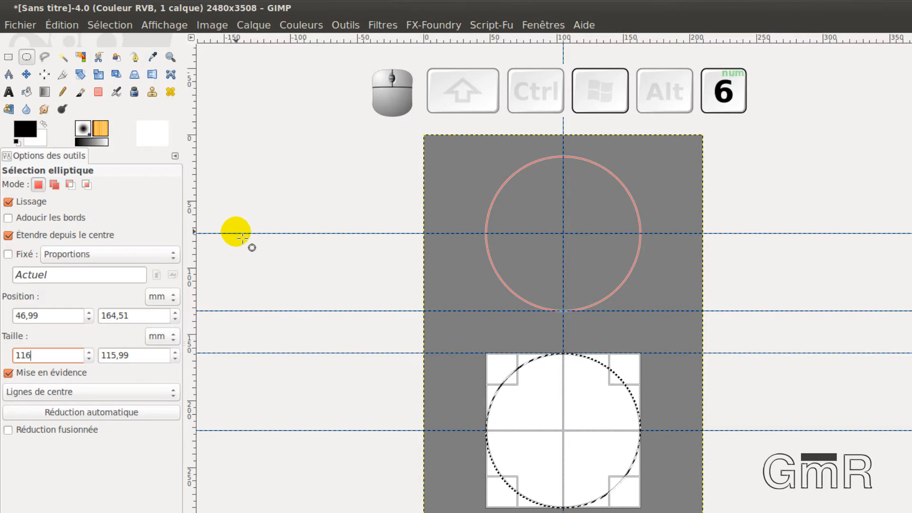
pyautogui.write(',00')
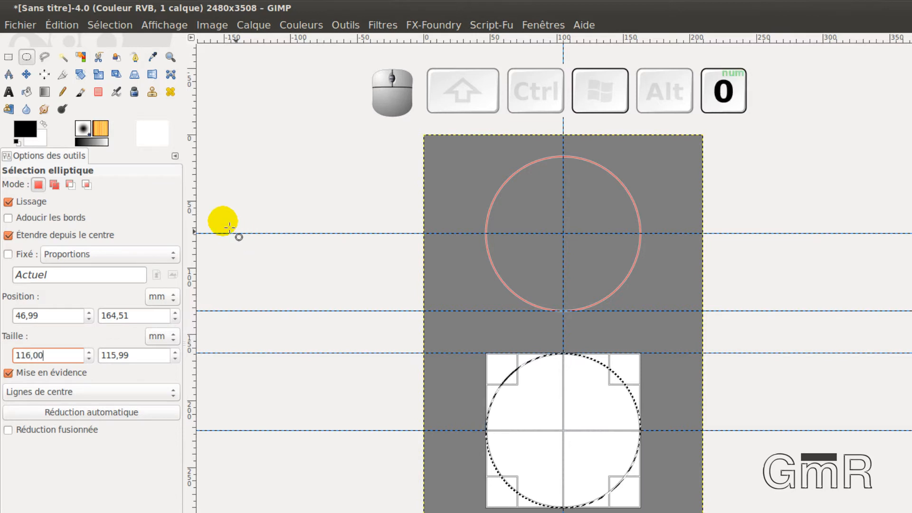
pyautogui.click(153, 363)
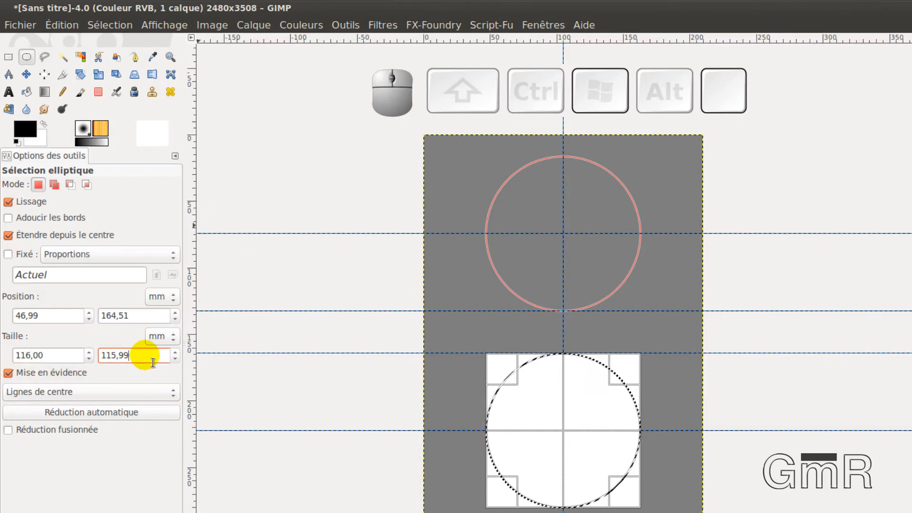
pyautogui.moveTo(152, 362); pyautogui.dragTo(117, 363)
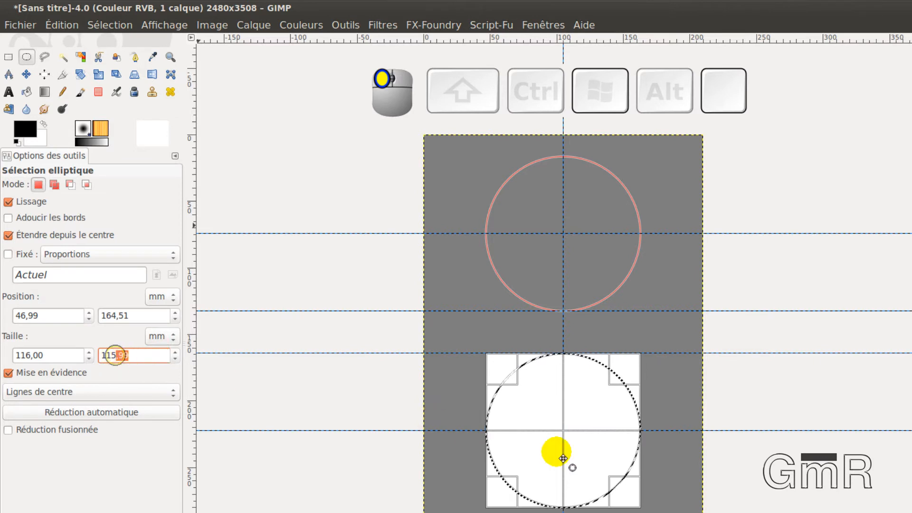
pyautogui.press('BackSpace')
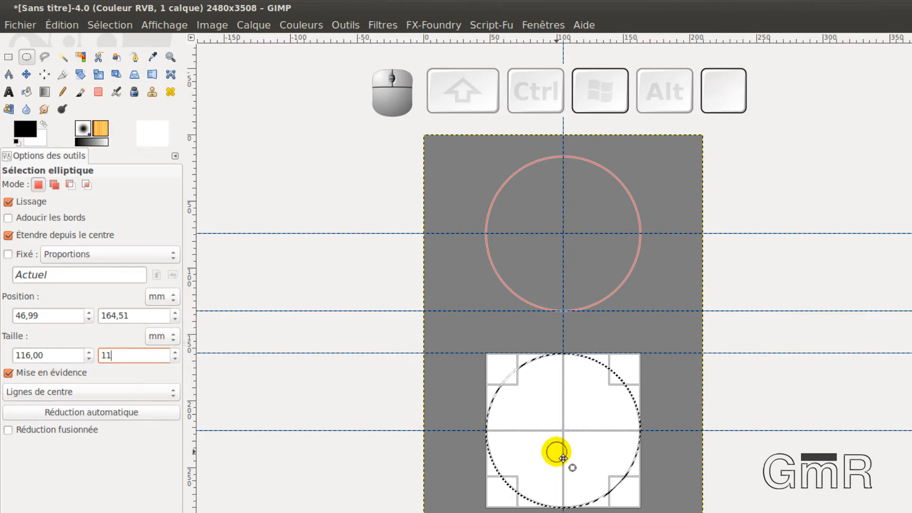
pyautogui.write('6;')
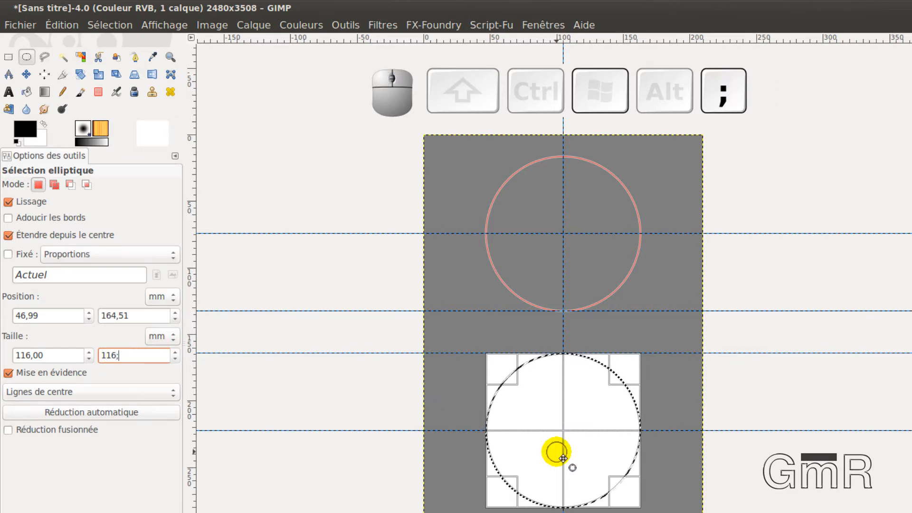
pyautogui.press('BackSpace')
pyautogui.write(',0')
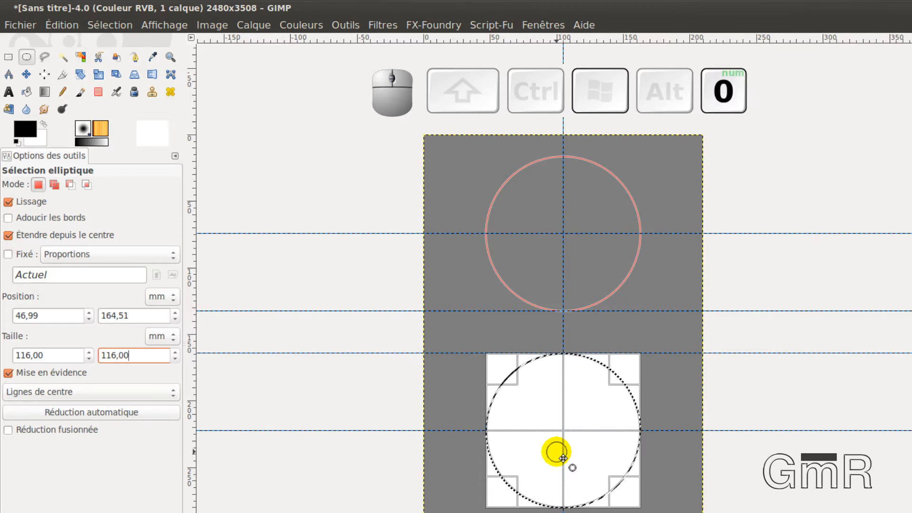
pyautogui.press('Return')
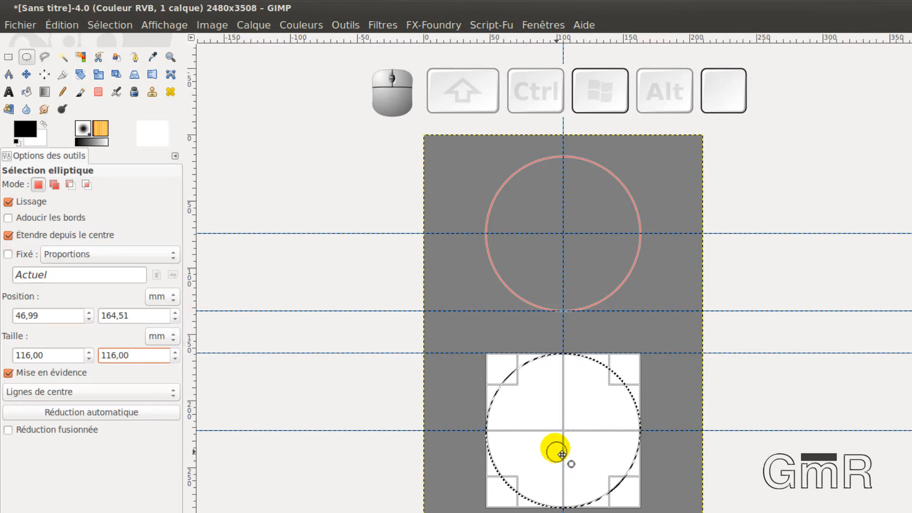
pyautogui.click(601, 404)
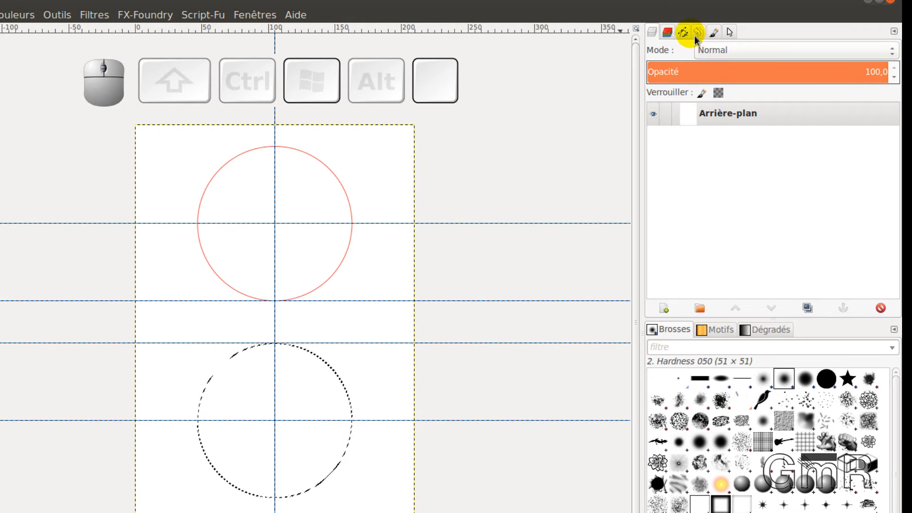
# - Convert the circular selection into a path and make the Centre H path visible
pyautogui.click(682, 32)
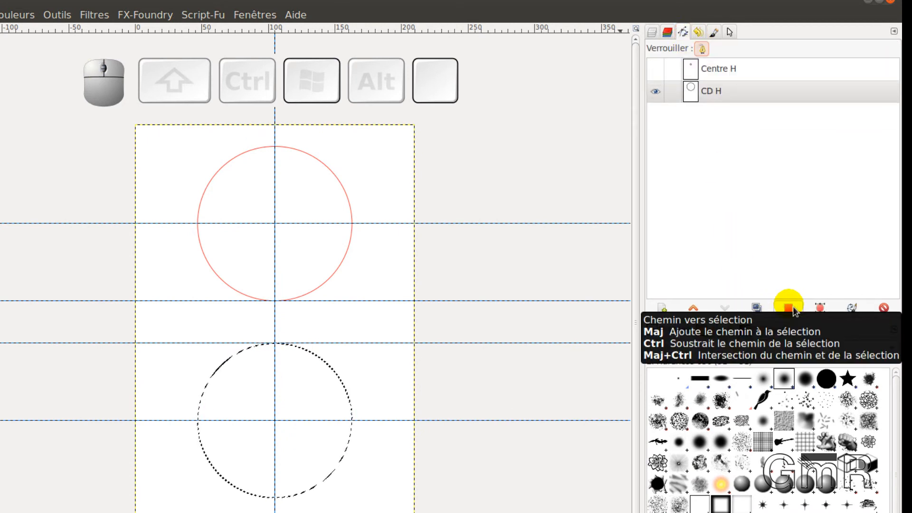
pyautogui.click(825, 314)
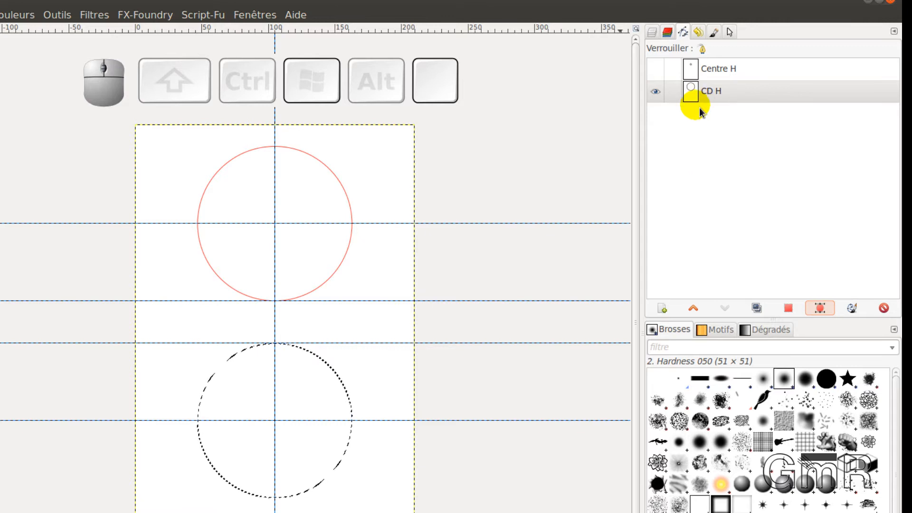
pyautogui.click(663, 73)
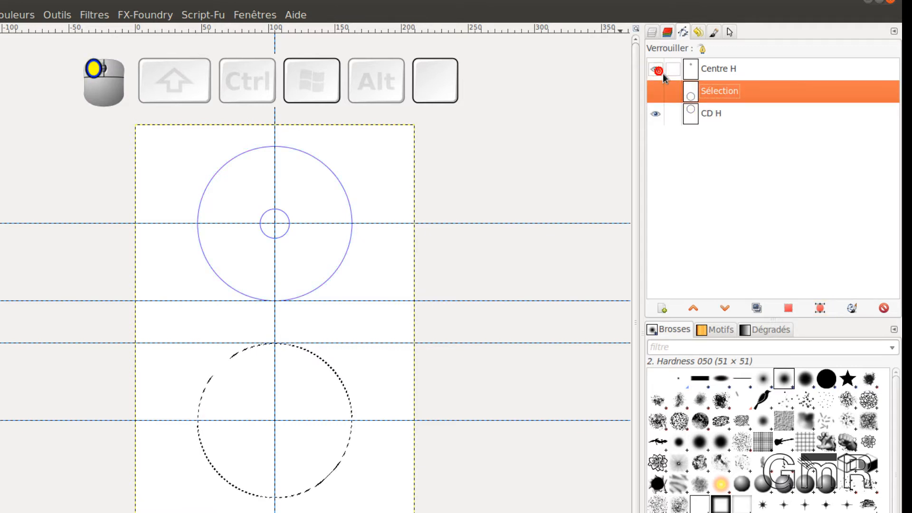
# - Rename the new path made from the lower disc selection as CB B
pyautogui.doubleClick(713, 96)
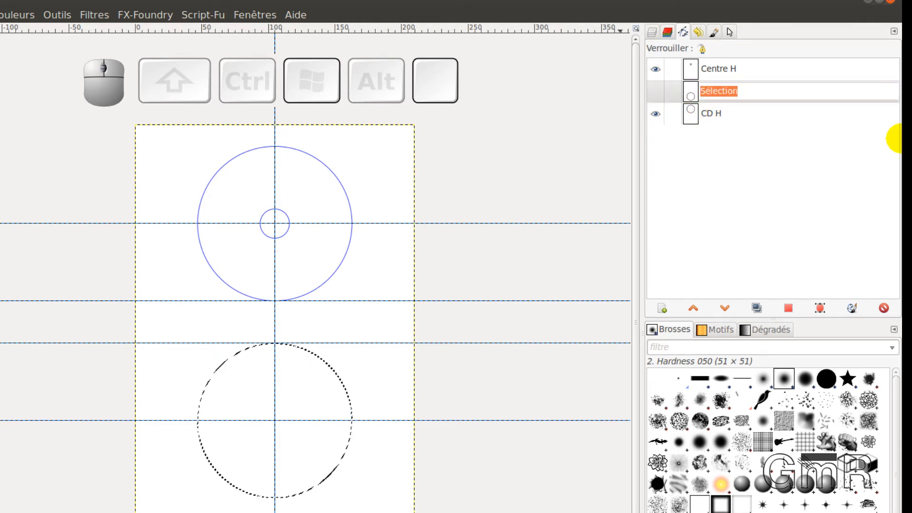
pyautogui.write('CB')
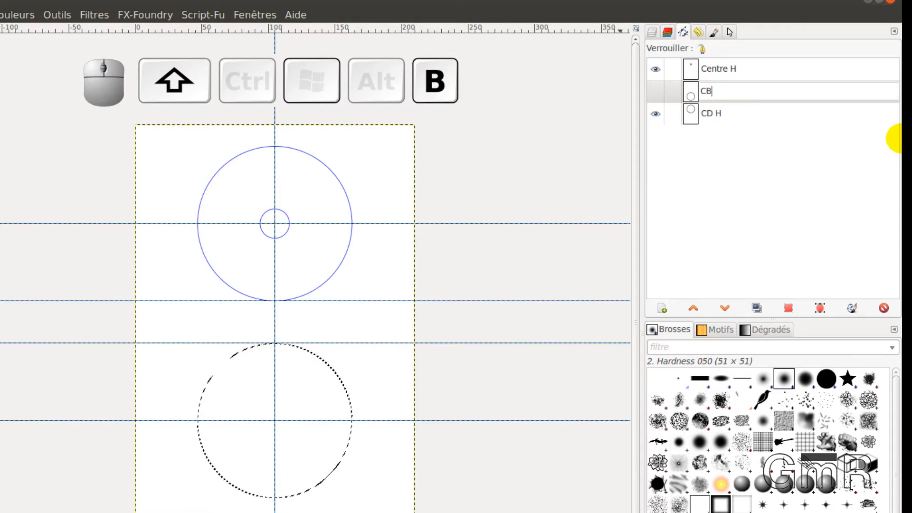
pyautogui.write(' B')
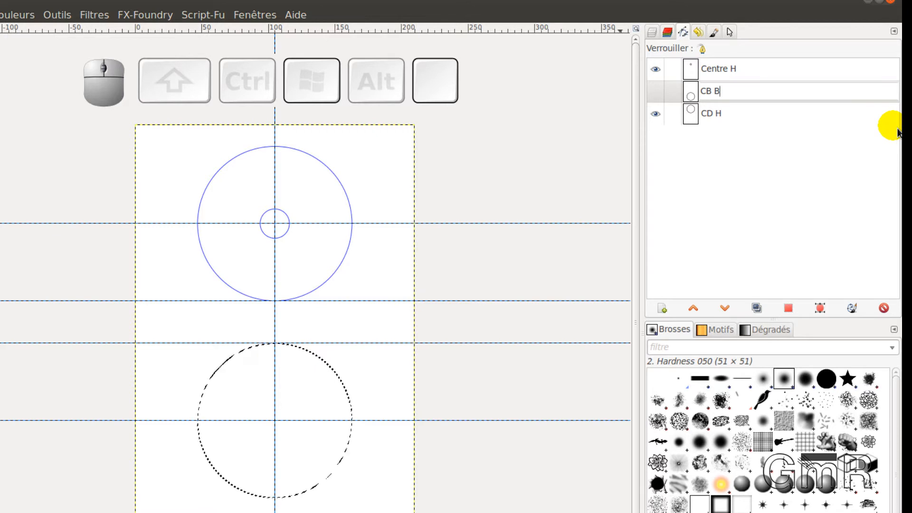
pyautogui.press('Return')
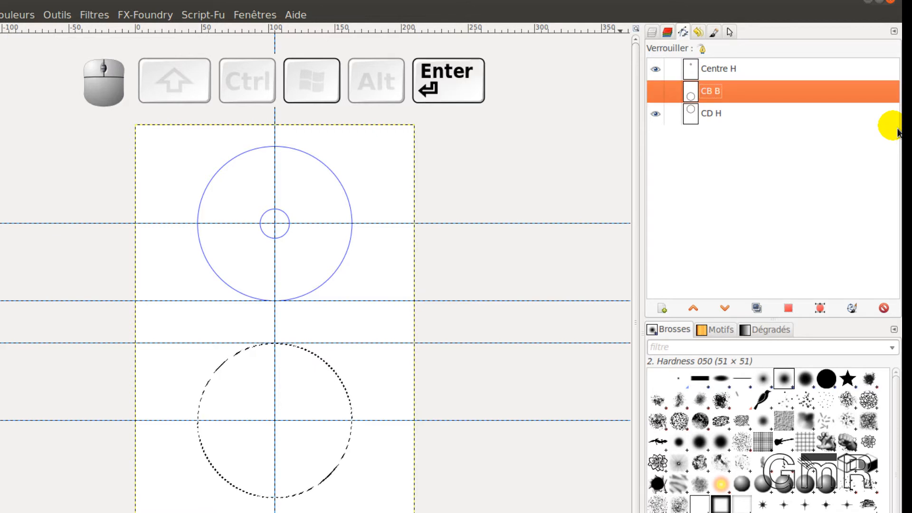
# - Raise the CD H path above CB B and make the CB B path visible
pyautogui.click(691, 120)
pyautogui.click(696, 312)
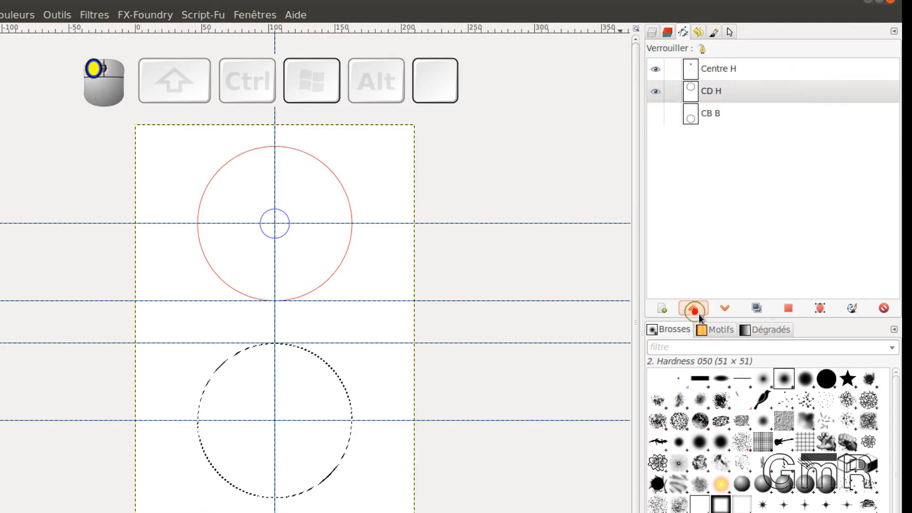
pyautogui.click(661, 116)
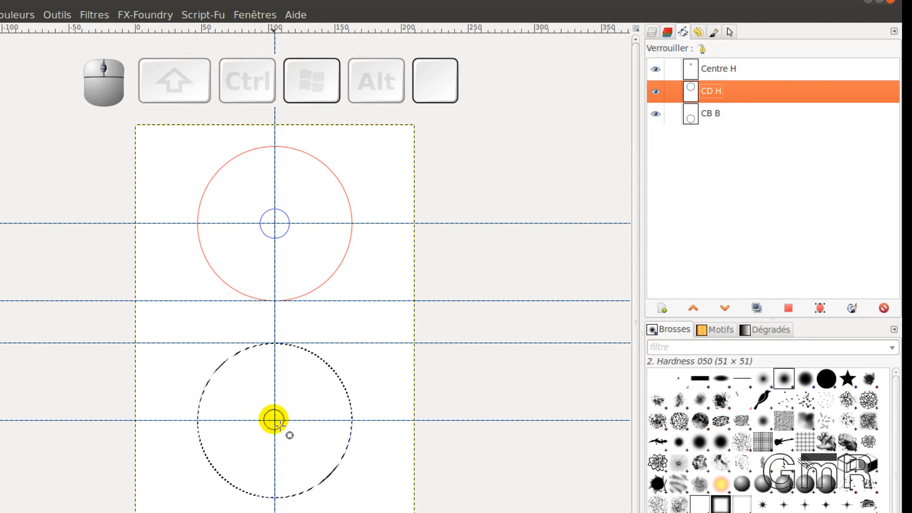
# - Draw a circular selection about 23 mm in diameter, centred on the guide crossing in the middle of the lower disc
pyautogui.keyDown('ctrl'); pyautogui.scroll(3, 275, 420); pyautogui.keyUp('ctrl')
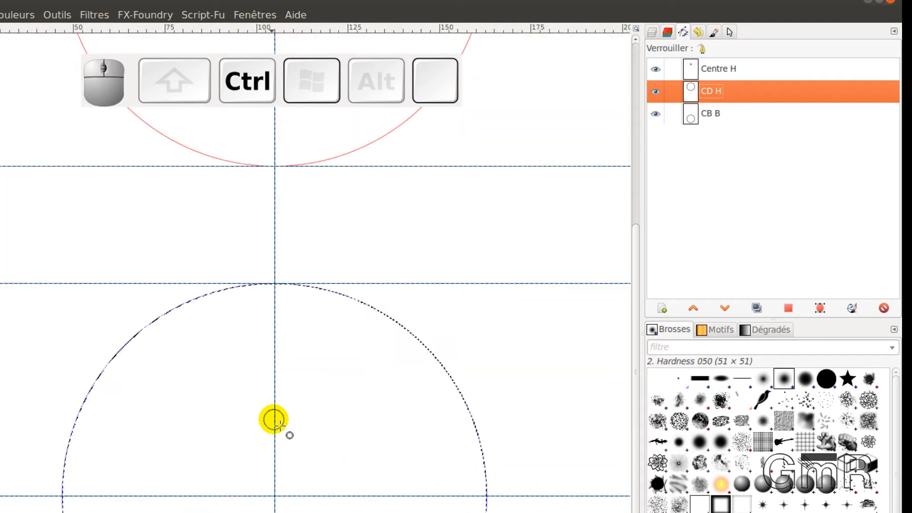
pyautogui.scroll(-3, 275, 413)
pyautogui.keyDown('ctrl'); pyautogui.scroll(1, 267, 383); pyautogui.keyUp('ctrl')
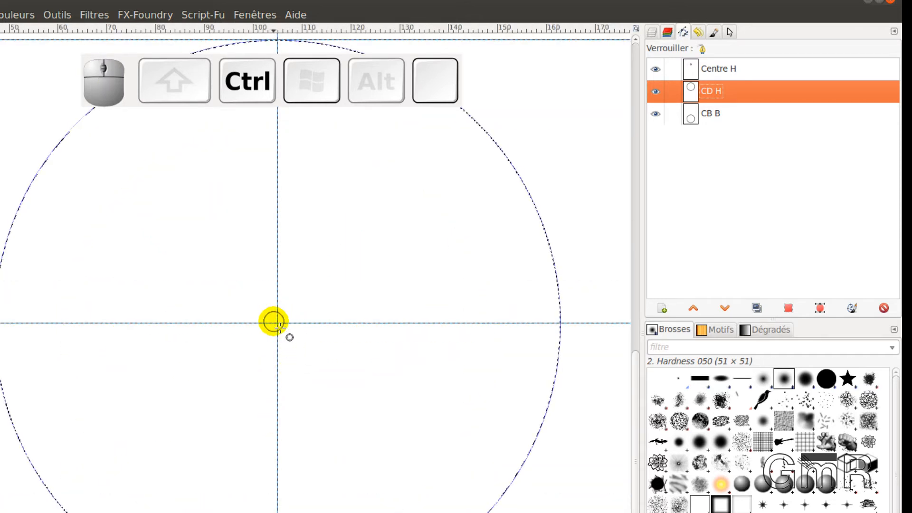
pyautogui.moveTo(277, 323); pyautogui.dragTo(316, 289)
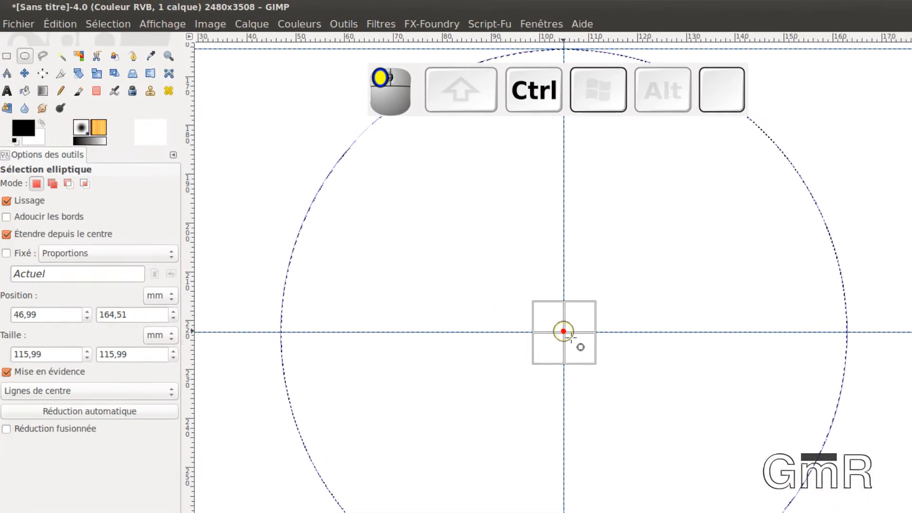
pyautogui.moveTo(632, 299); pyautogui.dragTo(652, 278)
pyautogui.press('shift')
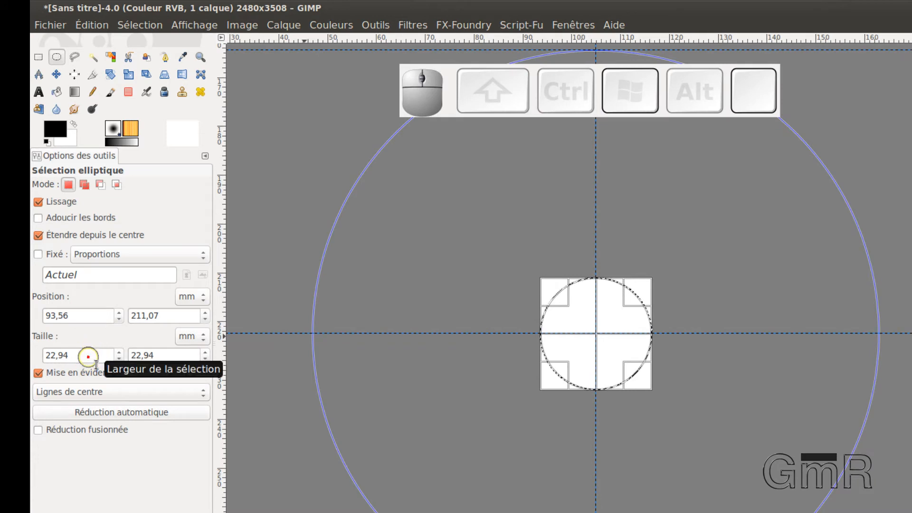
# - Set the lower disc's centre elliptical selection to a width and height of 22,00 mm
pyautogui.click(104, 360)
pyautogui.press('BackSpace')
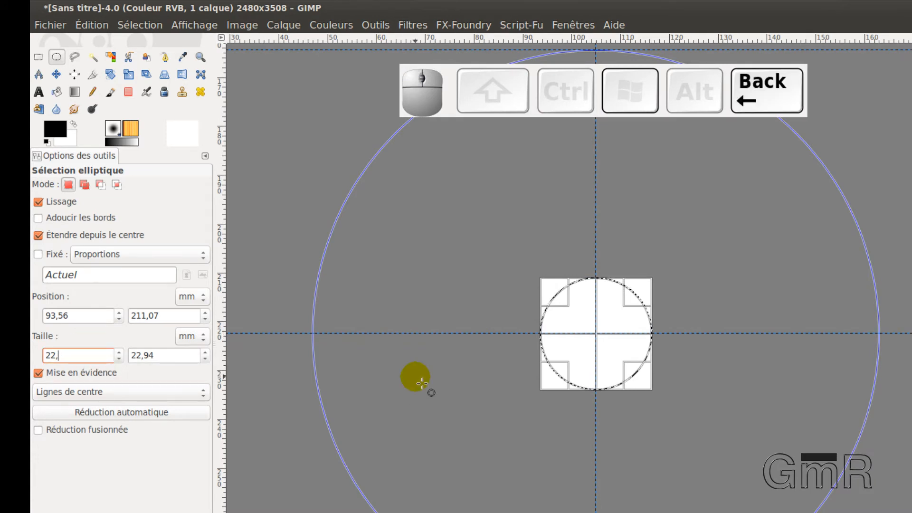
pyautogui.write('00')
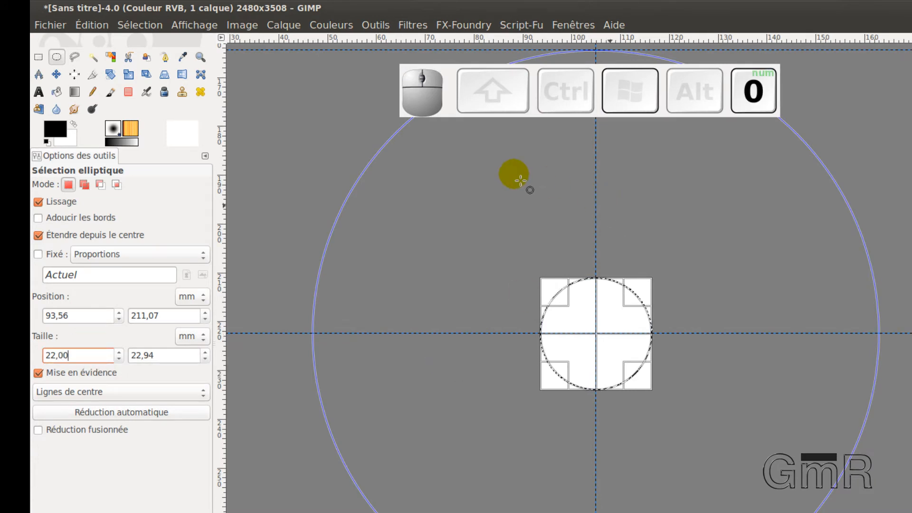
pyautogui.click(177, 355)
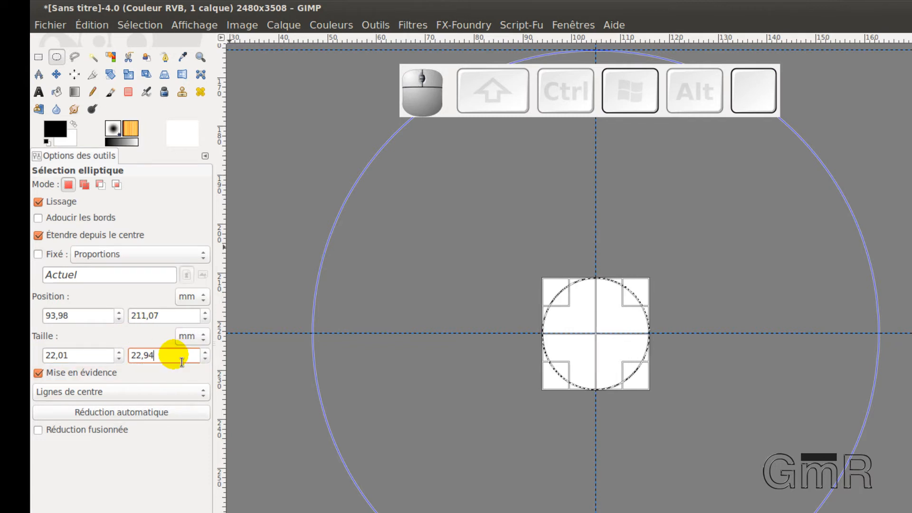
pyautogui.press('BackSpace')
pyautogui.press('BackSpace')
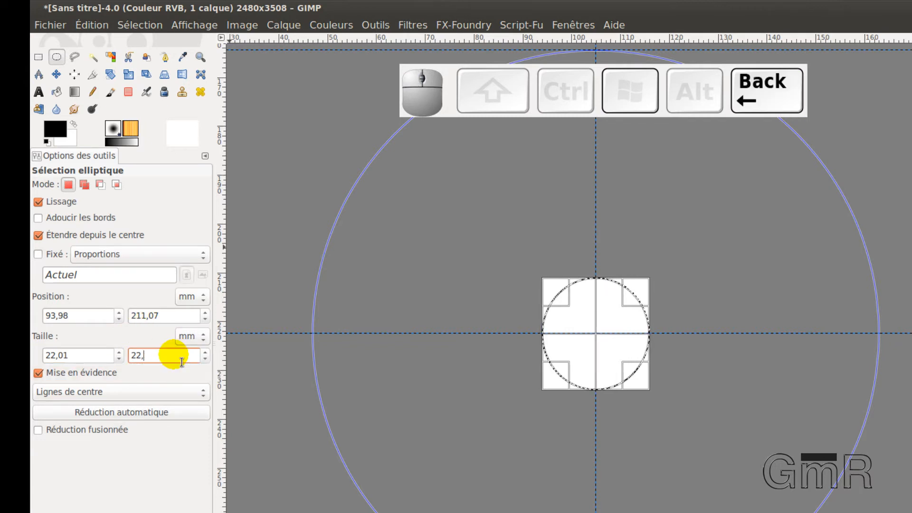
pyautogui.write('00')
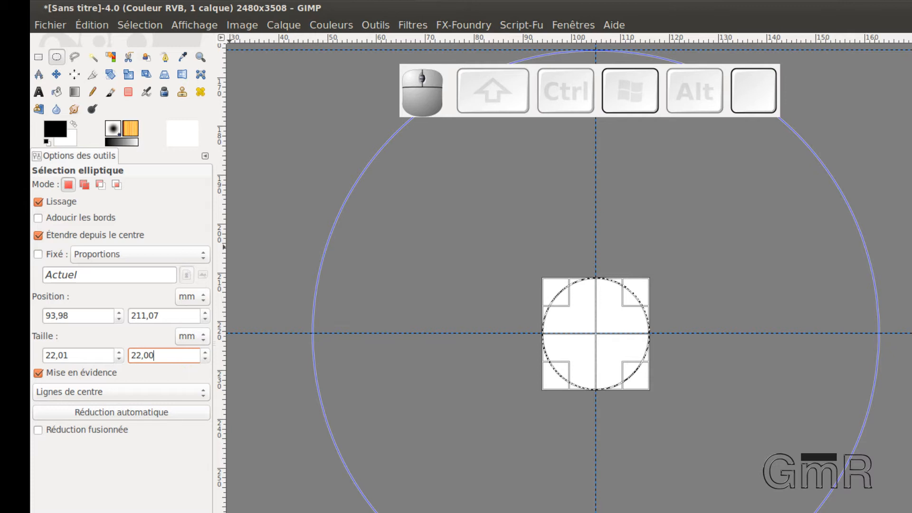
# - Re-enter 22,00 mm for both dimensions of the elliptical selection to correct the rounded values
pyautogui.click(84, 355)
pyautogui.press('BackSpace')
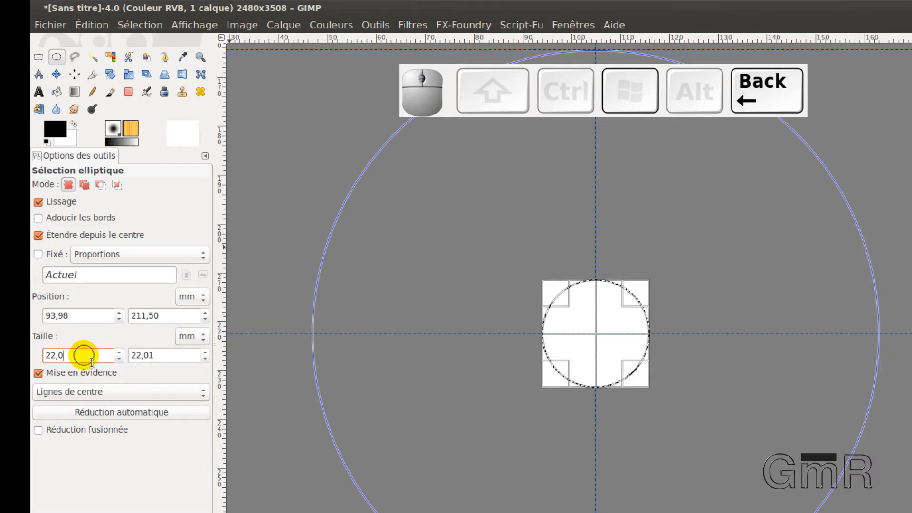
pyautogui.write('0')
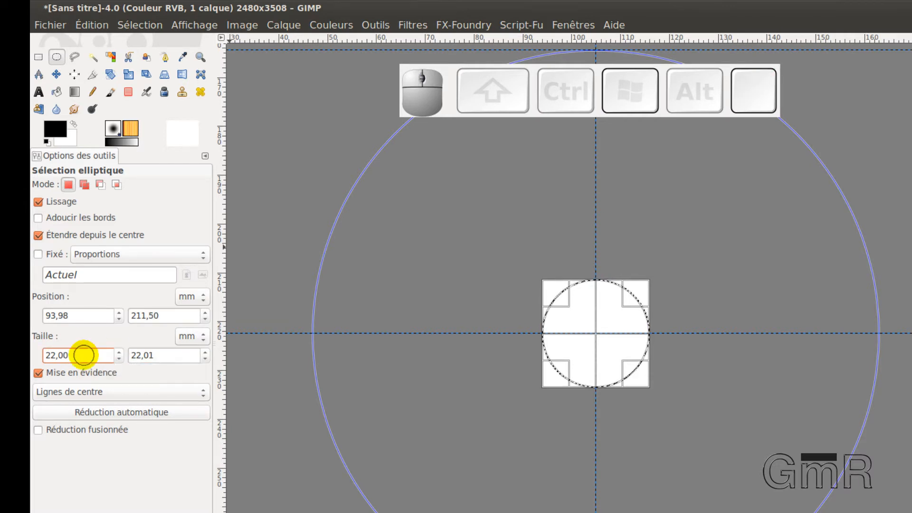
pyautogui.click(163, 355)
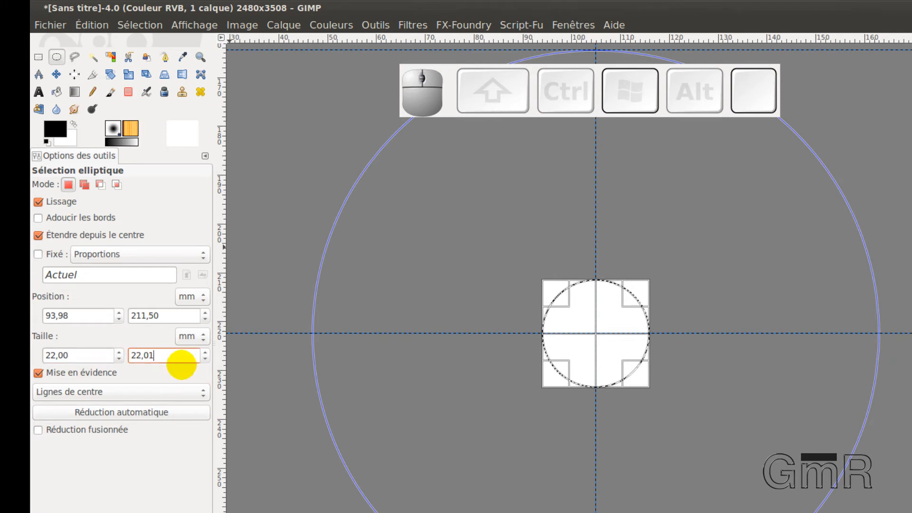
pyautogui.press('BackSpace')
pyautogui.write('0')
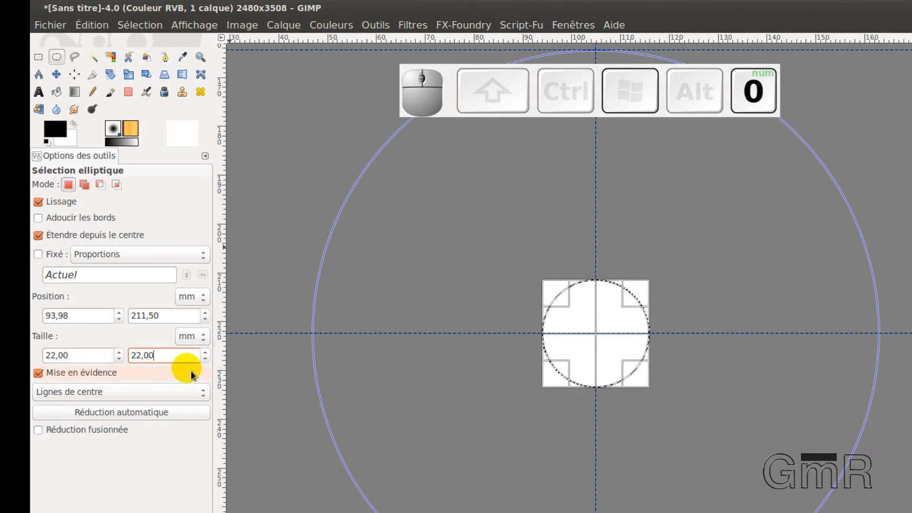
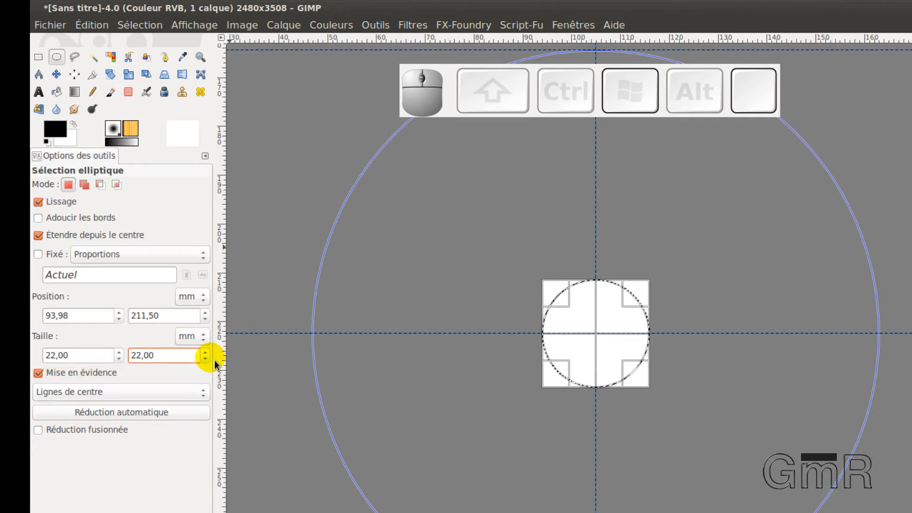
pyautogui.press('Return')
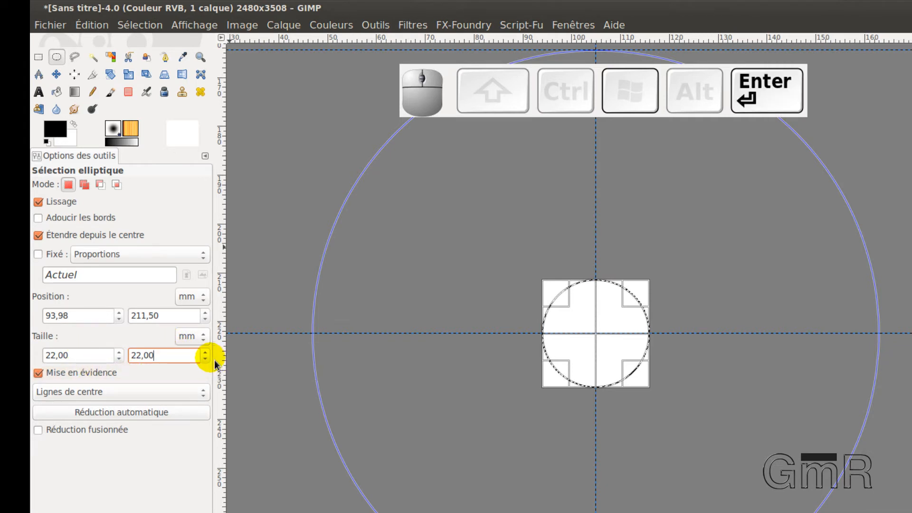
# - Convert the 22 mm circular selection into a path
pyautogui.click(487, 348)
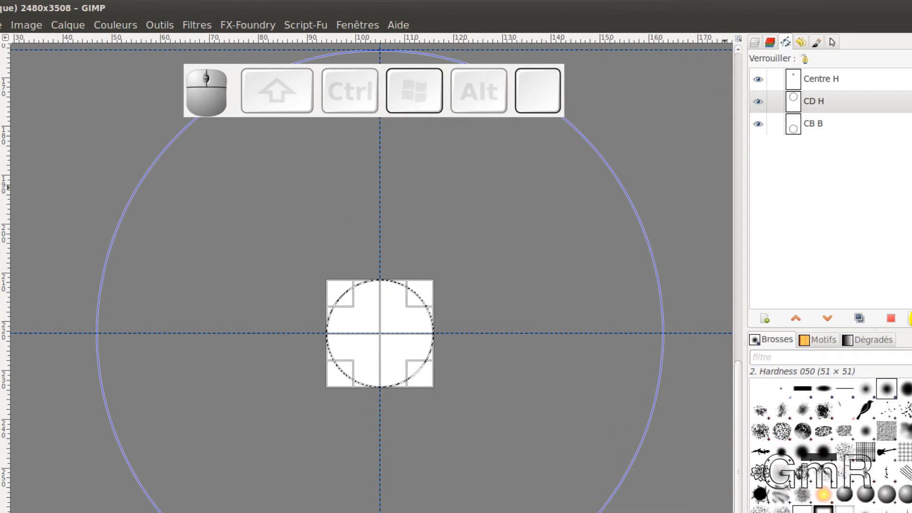
pyautogui.click(830, 318)
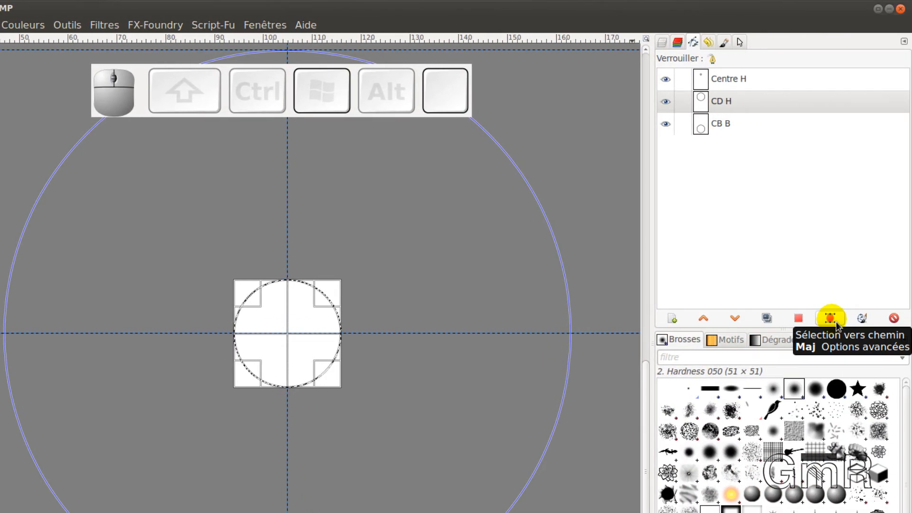
pyautogui.click(835, 323)
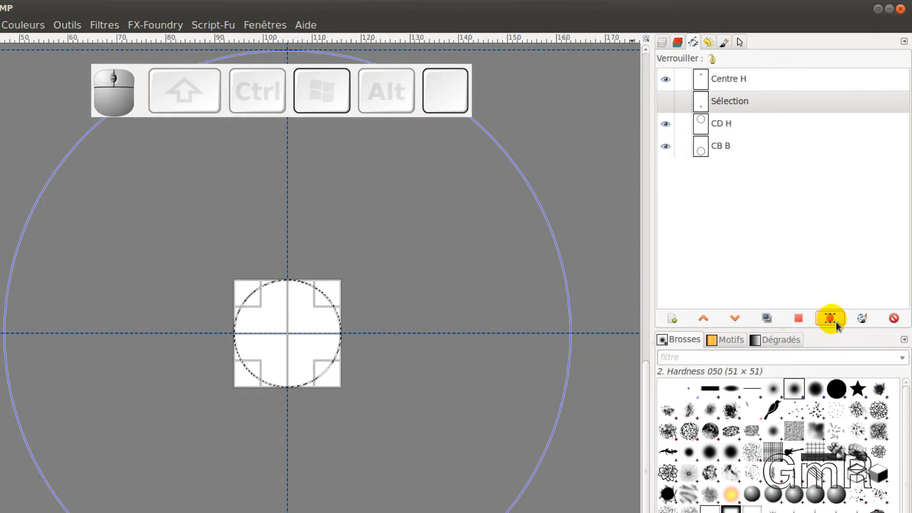
# - Try to rename the new path made from the selection to "Centre B"
pyautogui.doubleClick(722, 101)
pyautogui.click(860, 147)
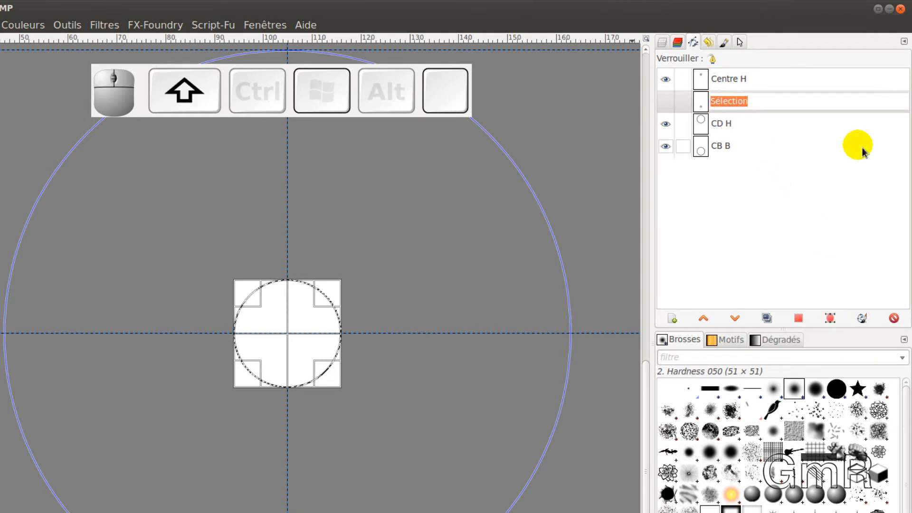
pyautogui.write('Centr')
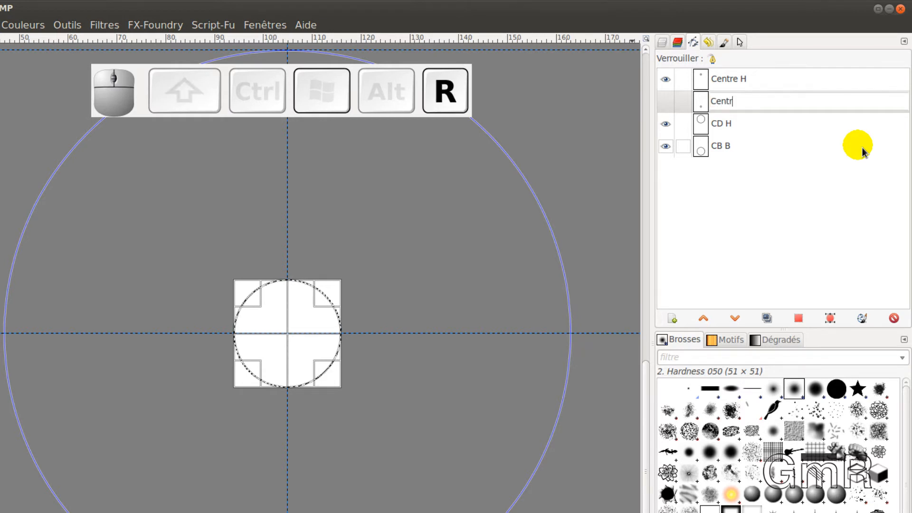
pyautogui.write('e ')
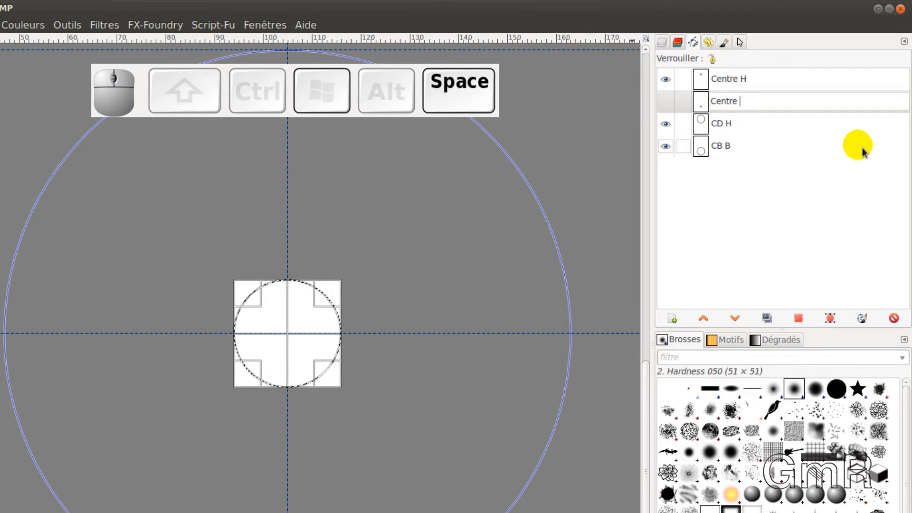
pyautogui.write('B')
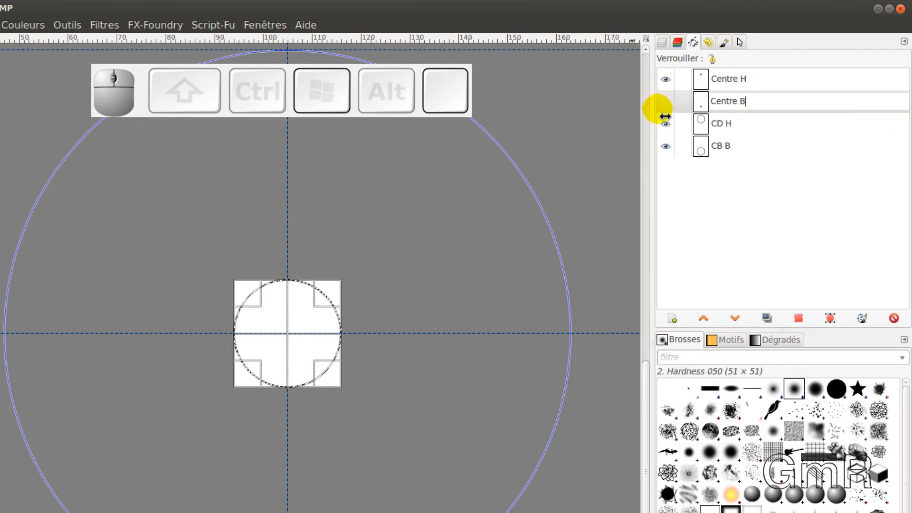
# - Make the new centre path visible and clear the current selection
pyautogui.click(666, 101)
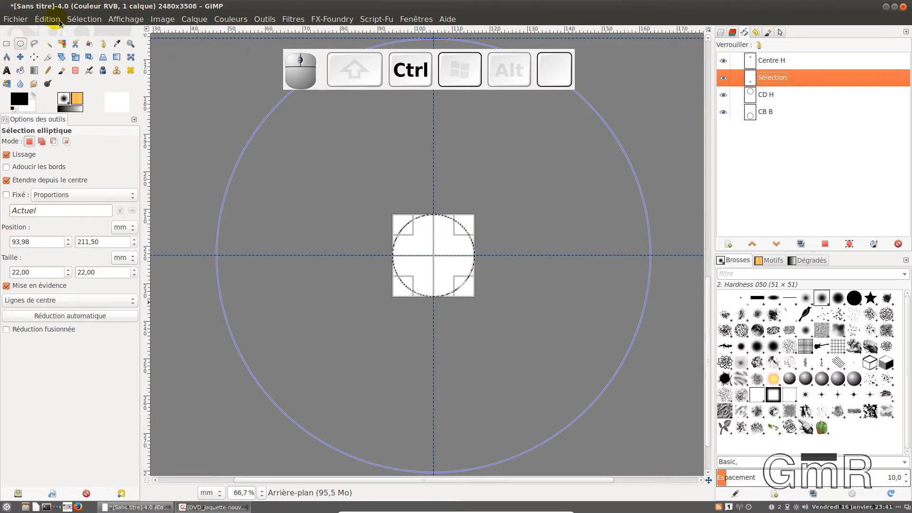
pyautogui.click(82, 22)
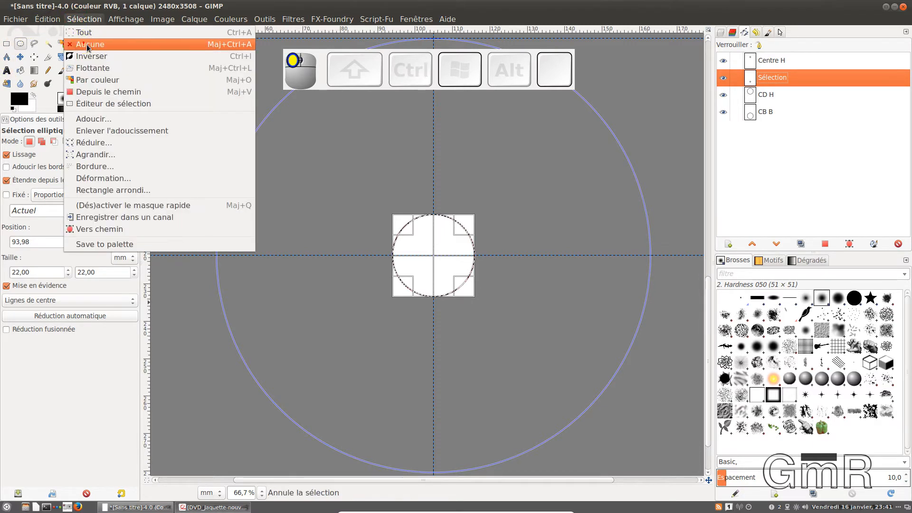
pyautogui.click(90, 42)
pyautogui.scroll(-4, 459, 196)
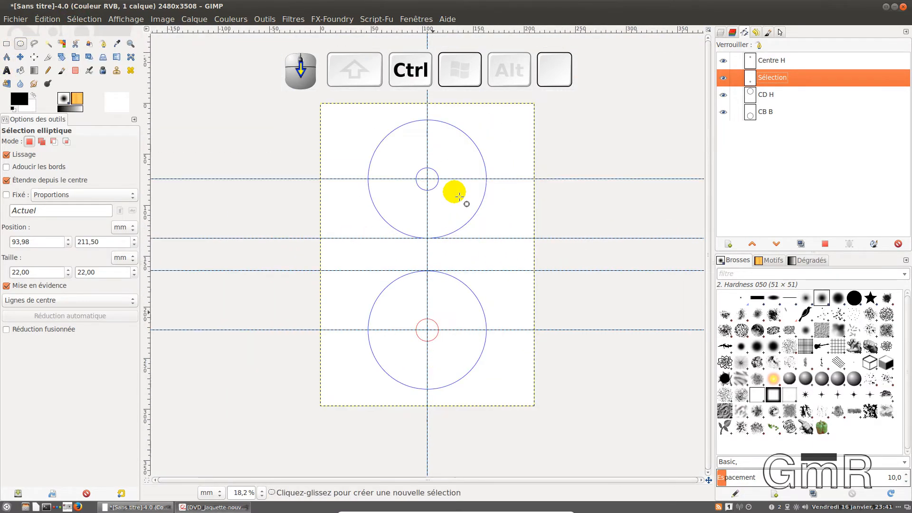
# - Switch to PDF-XChange Viewer and examine the Avery CD label template's circles and dimensions, then return to the GIMP drawing
pyautogui.click(722, 33)
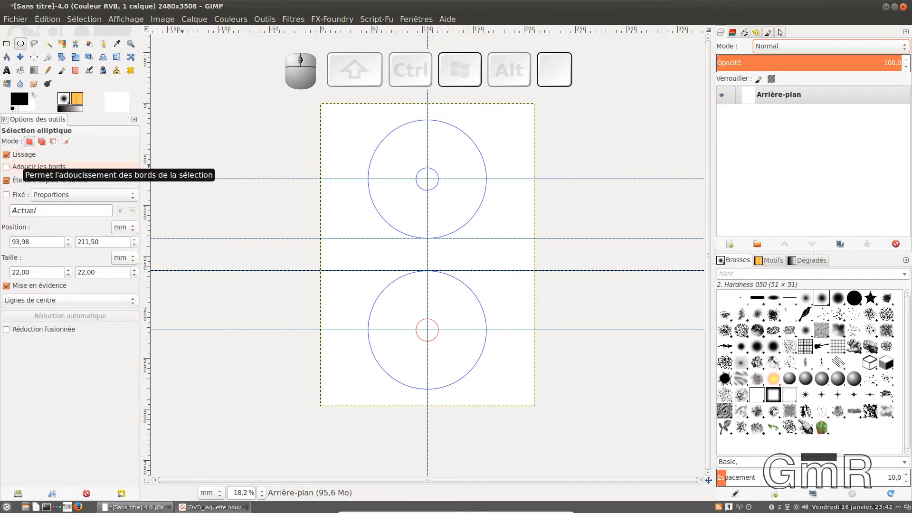
pyautogui.scroll(-5, 464, 336)
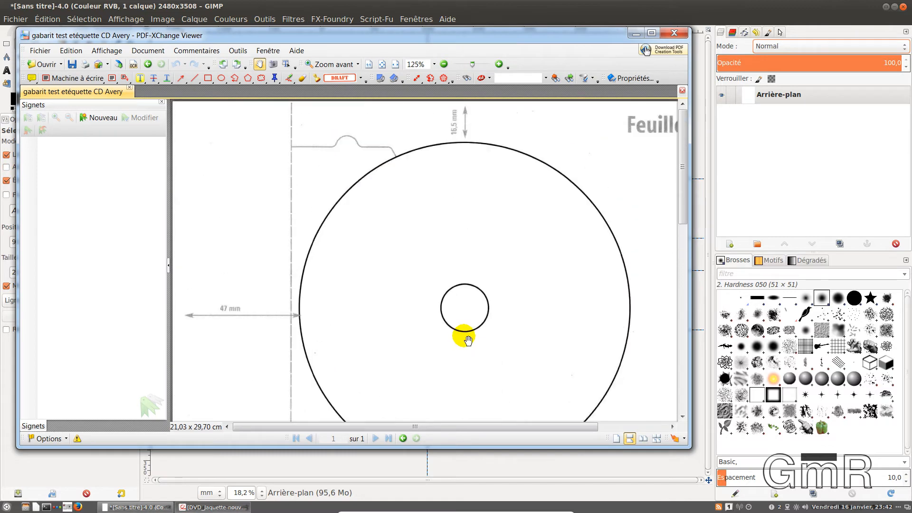
pyautogui.scroll(5, 456, 210)
pyautogui.scroll(-5, 454, 199)
pyautogui.scroll(4, 453, 200)
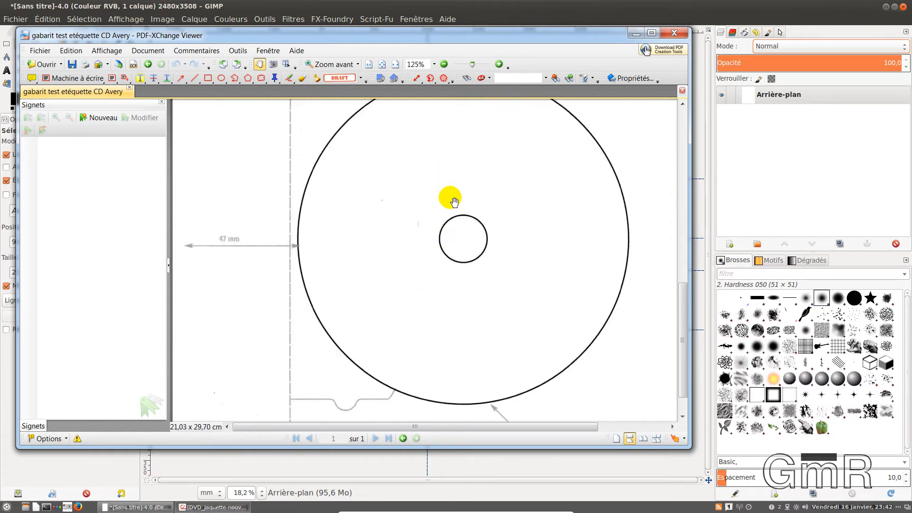
pyautogui.scroll(-4, 454, 203)
pyautogui.scroll(4, 454, 204)
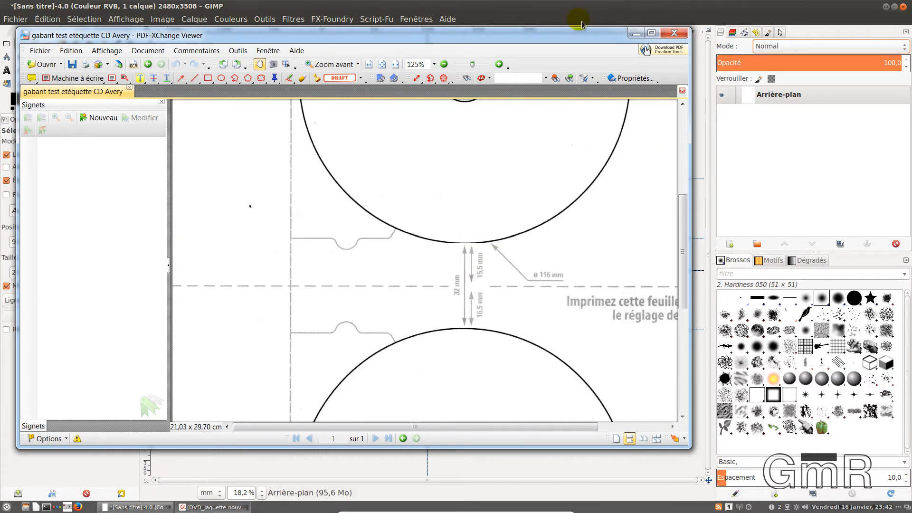
pyautogui.moveTo(574, 34); pyautogui.dragTo(463, 46)
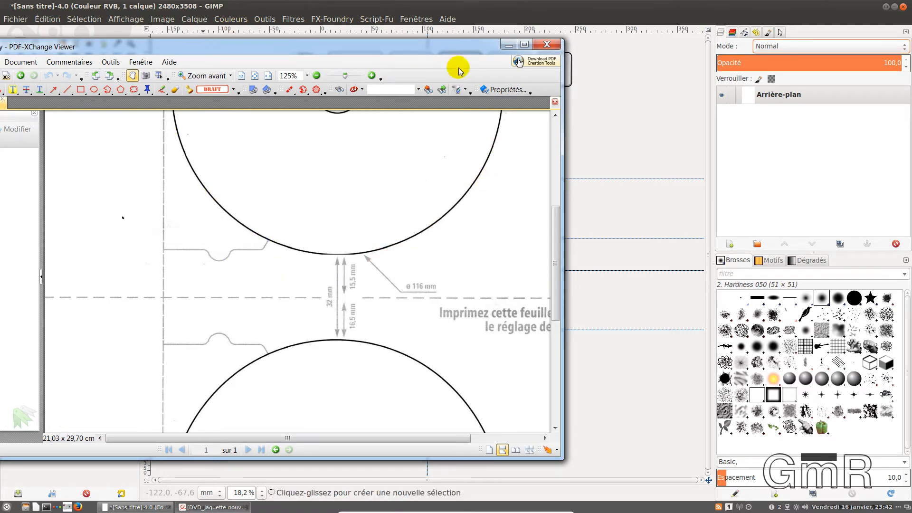
pyautogui.moveTo(447, 46); pyautogui.dragTo(0, 52)
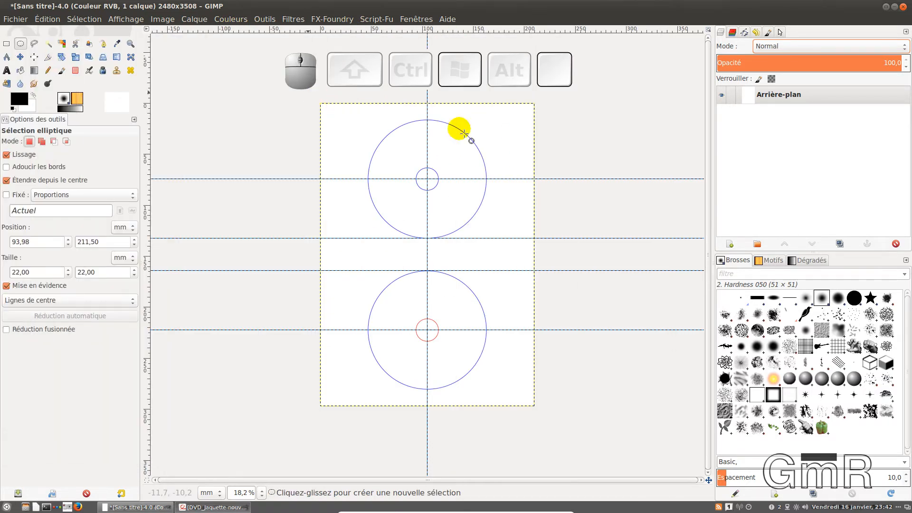
# - Raise the CD H path one position so it sits directly below Centre H
pyautogui.click(745, 32)
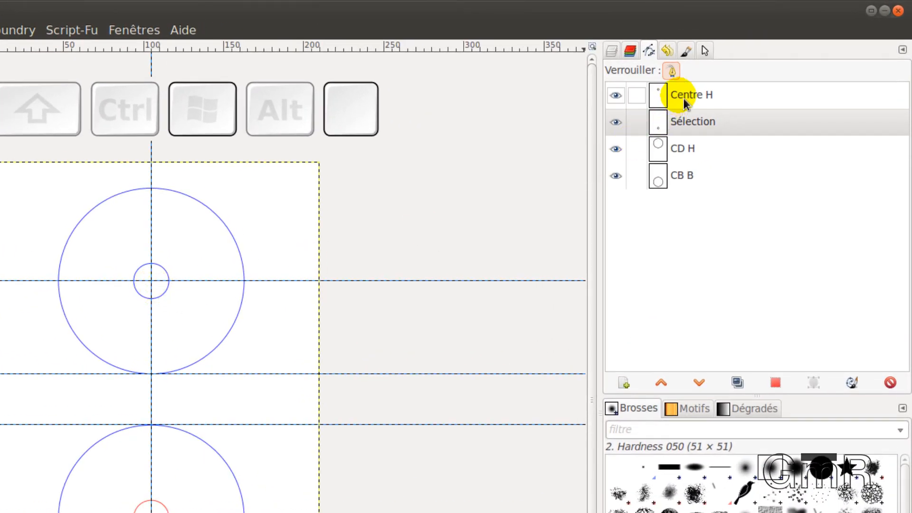
pyautogui.click(688, 150)
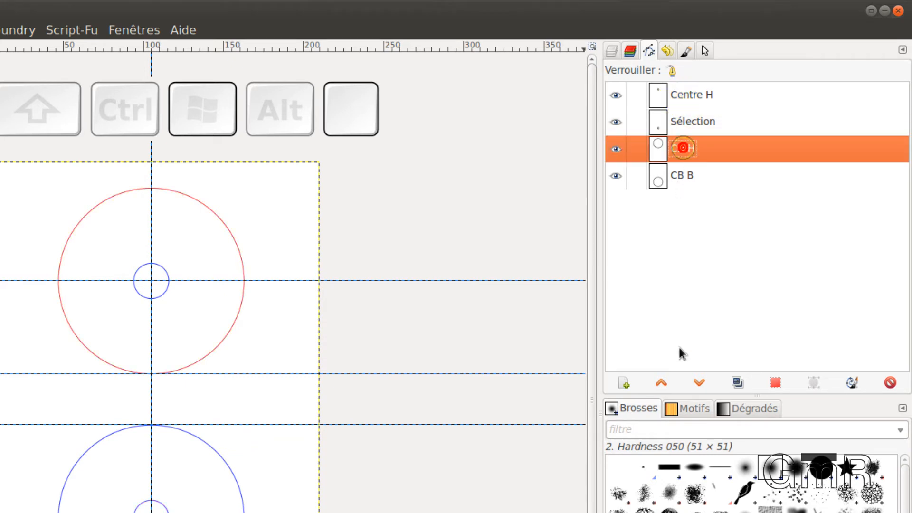
pyautogui.click(662, 383)
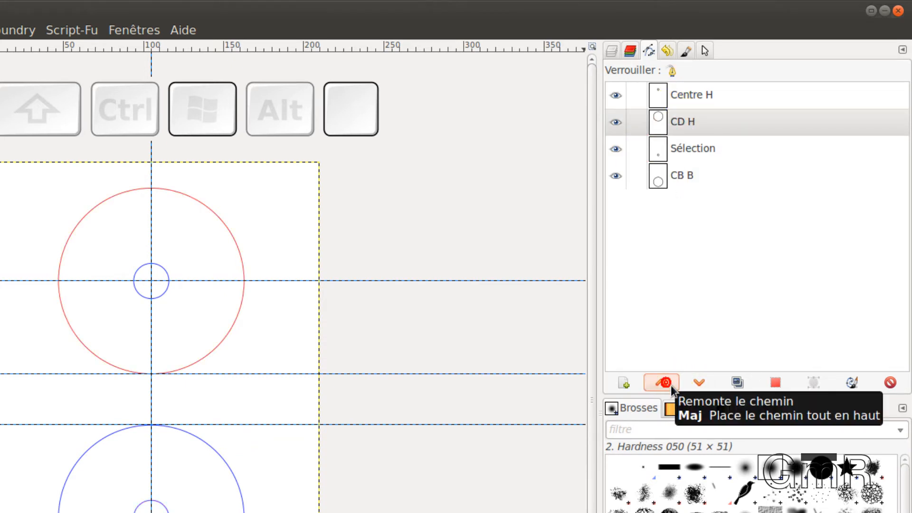
# - Rename the lower disc's centre path "Centre B" and make Centre H the active path
pyautogui.doubleClick(708, 149)
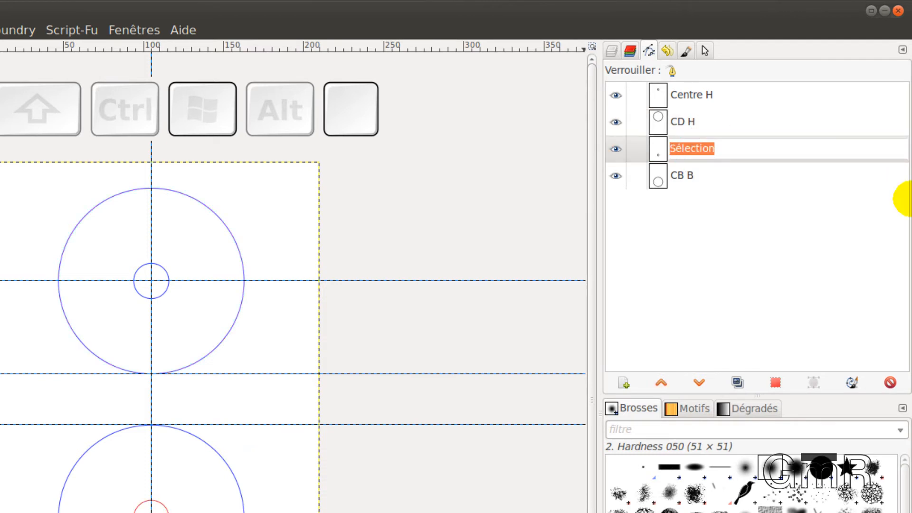
pyautogui.write('Centr')
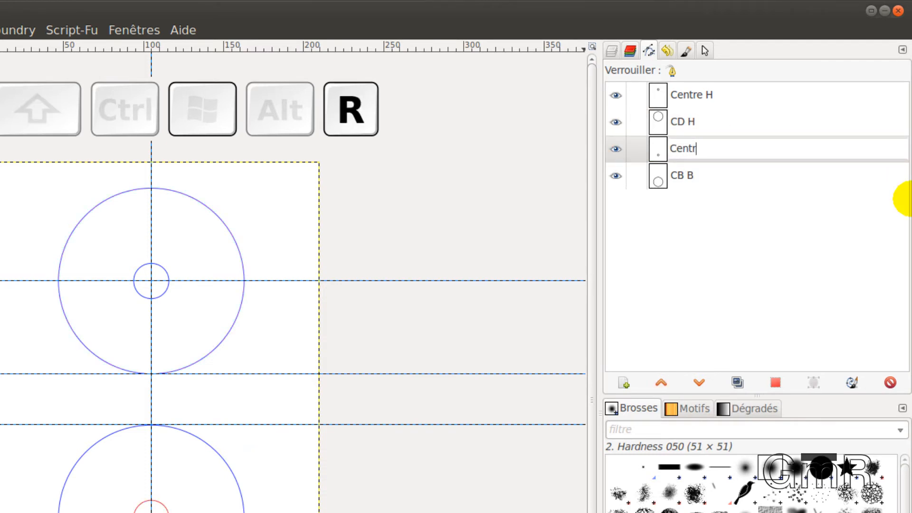
pyautogui.write('e B')
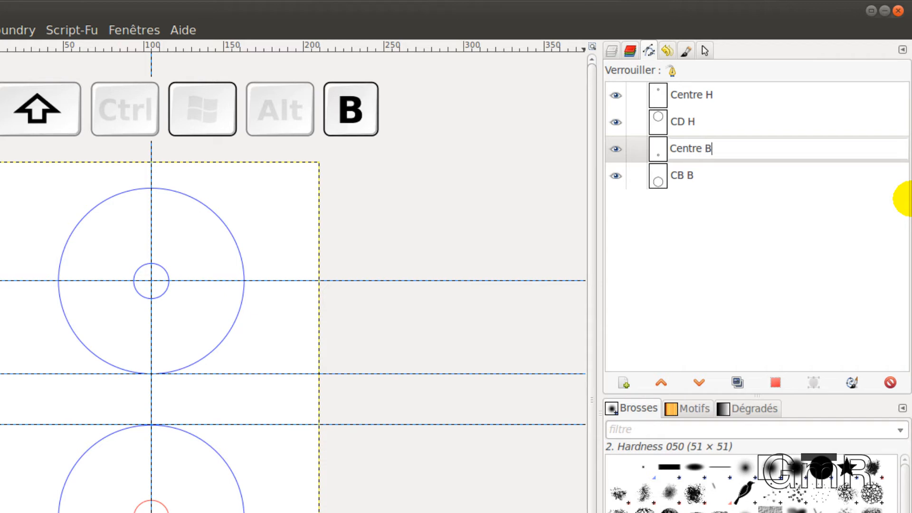
pyautogui.press('Return')
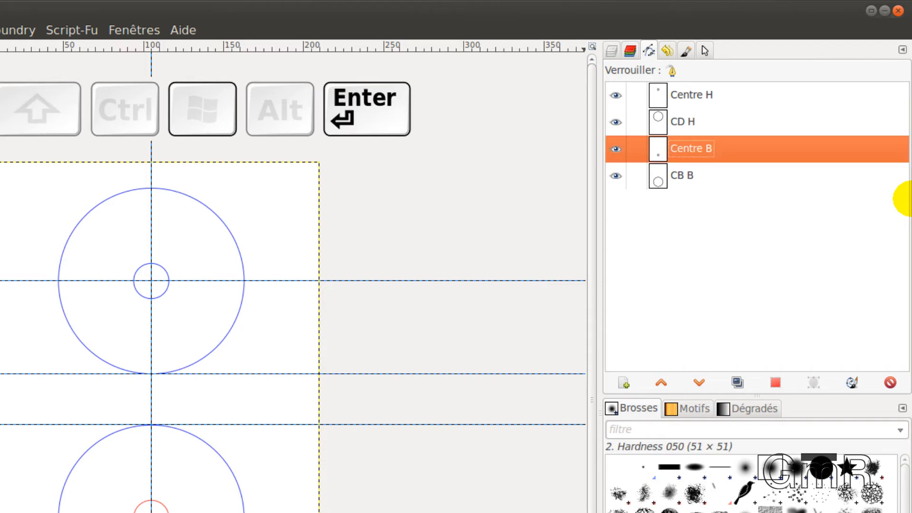
pyautogui.click(699, 94)
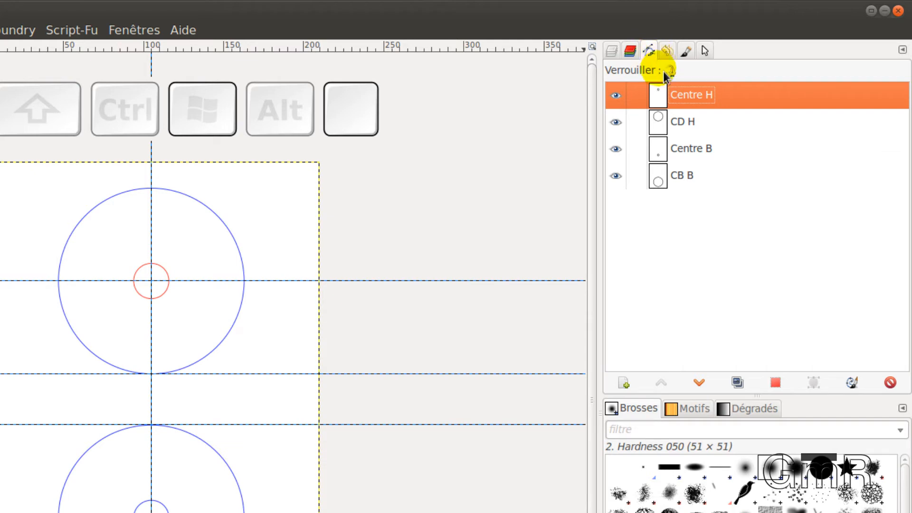
# - Open the stroke settings for the Centre H path and choose line stroking instead of a paint tool
pyautogui.click(853, 382)
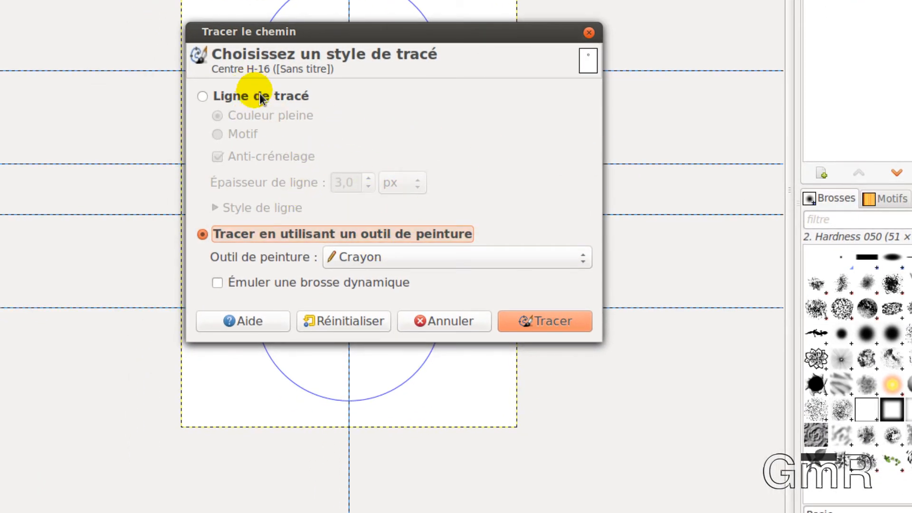
pyautogui.click(211, 97)
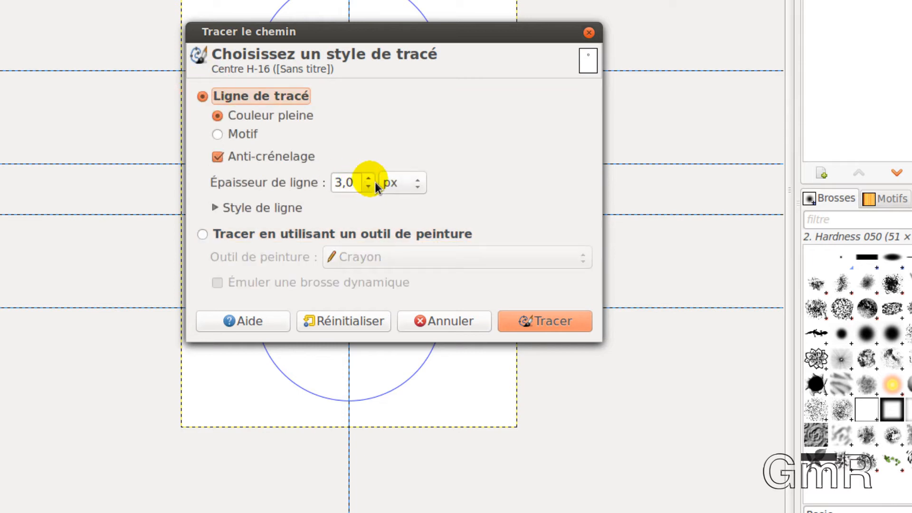
# - Set the stroke line width to 0.50 mm for the Centre H path
pyautogui.click(375, 182)
pyautogui.click(375, 181)
pyautogui.click(374, 187)
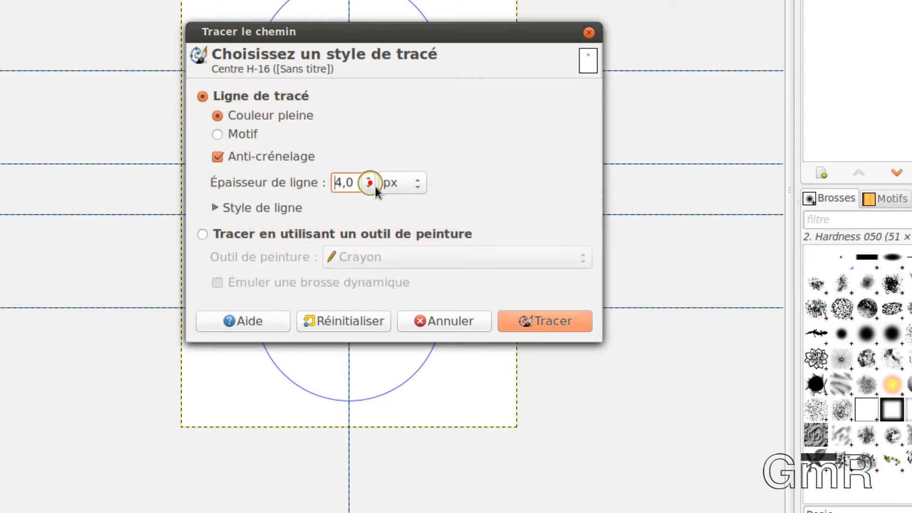
pyautogui.click(375, 186)
pyautogui.click(418, 189)
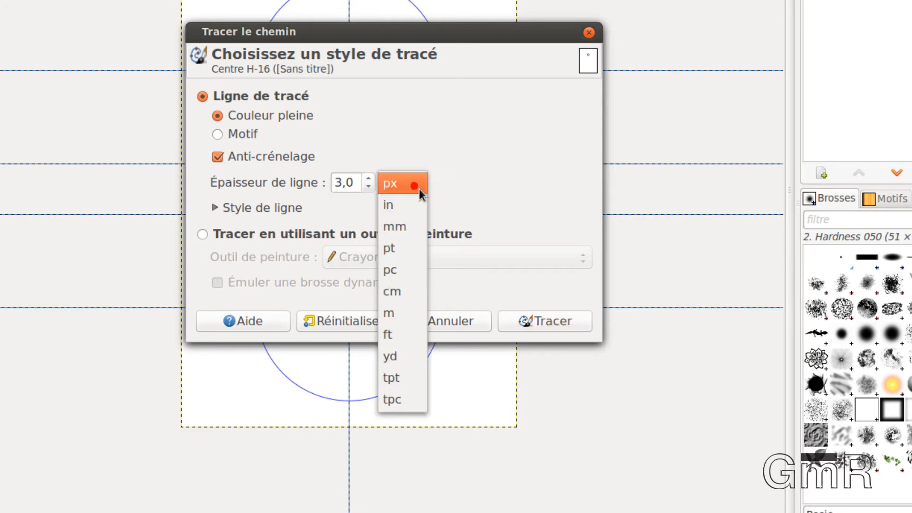
pyautogui.click(410, 234)
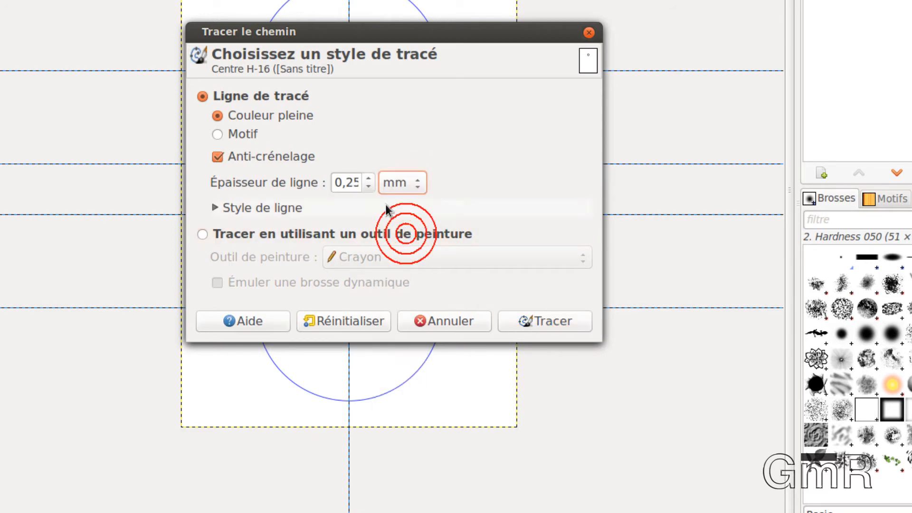
pyautogui.click(370, 187)
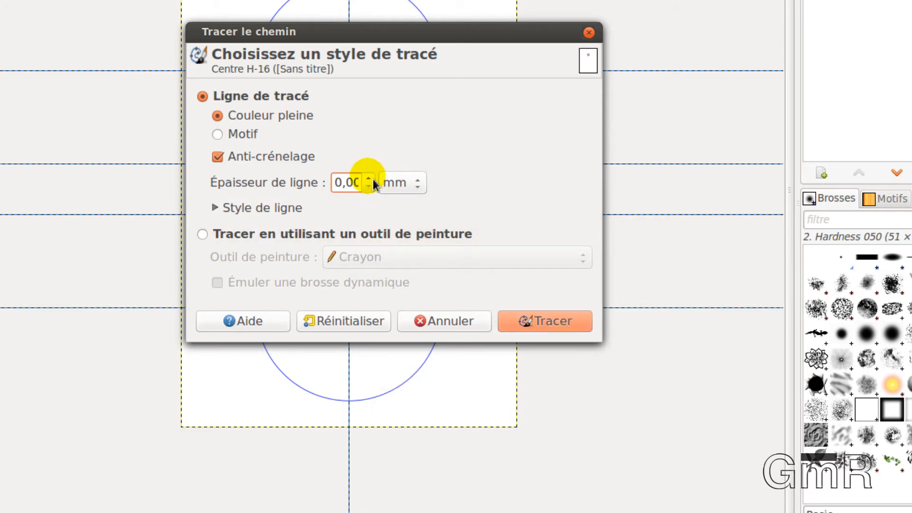
pyautogui.click(373, 179)
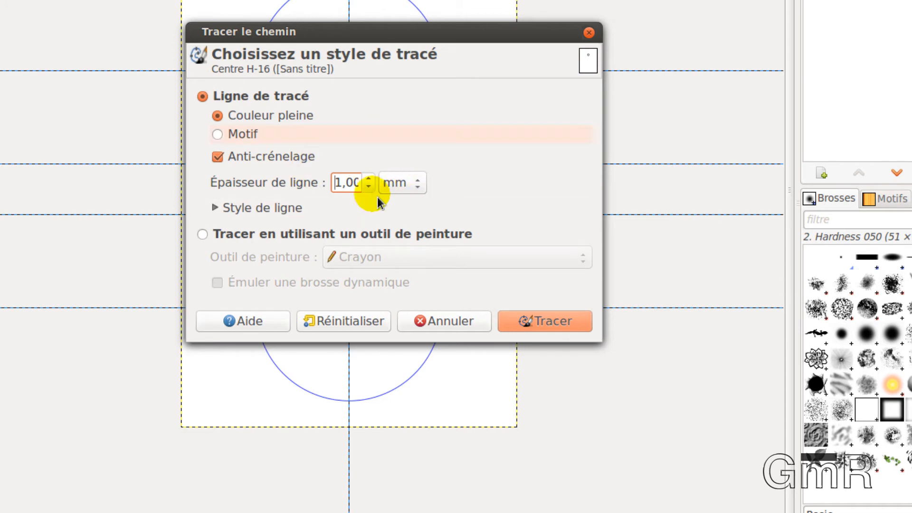
pyautogui.click(370, 187)
pyautogui.click(358, 185)
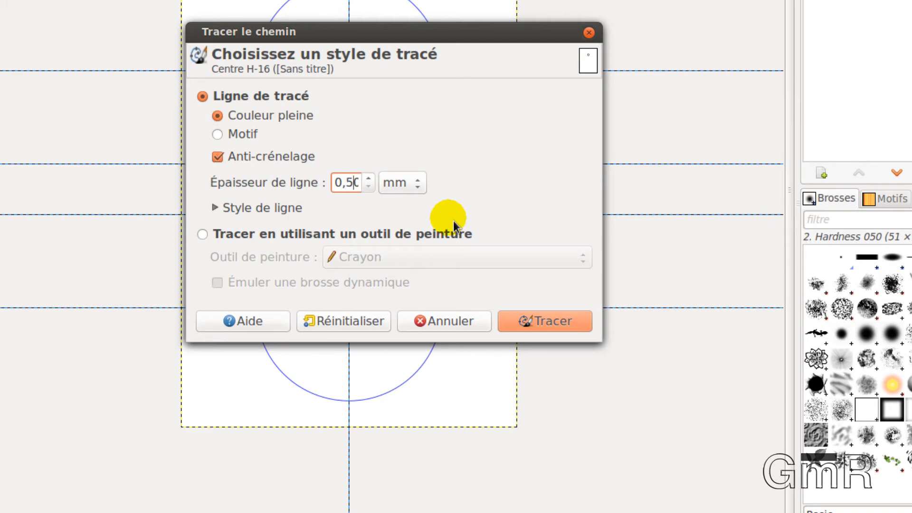
# - Try the short-dash preset (Tirets courts) for the Centre H stroke and modify its dash pattern by hand
pyautogui.click(221, 208)
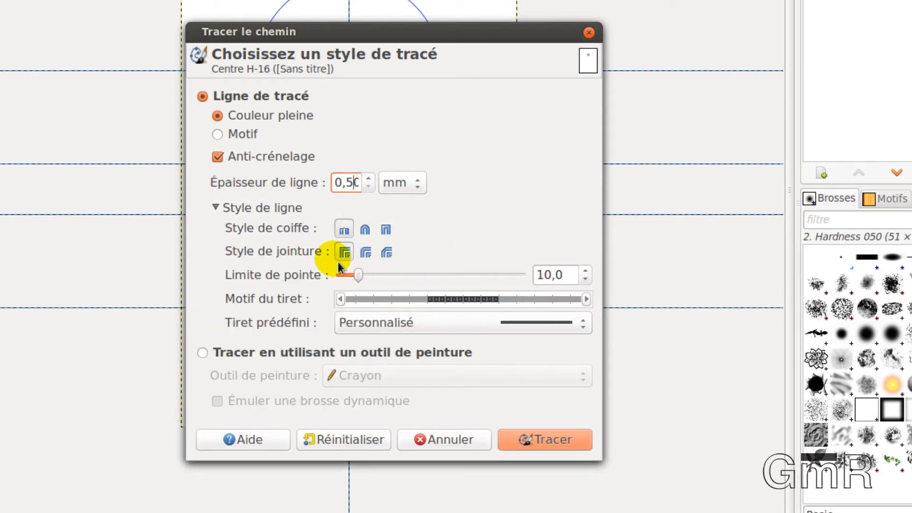
pyautogui.click(589, 327)
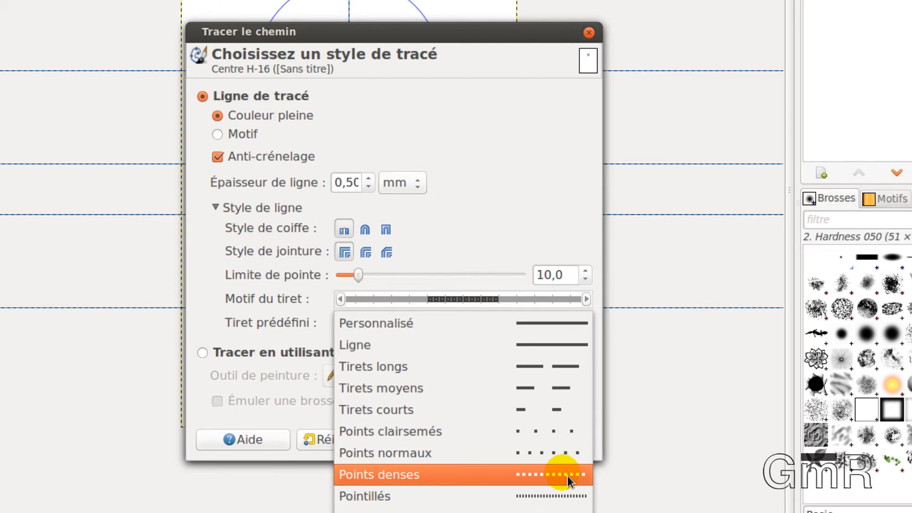
pyautogui.click(549, 411)
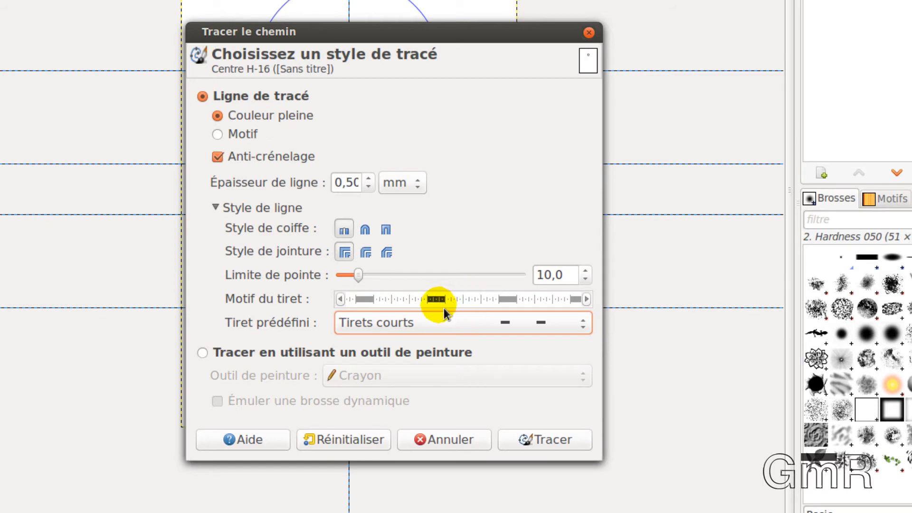
pyautogui.click(588, 300)
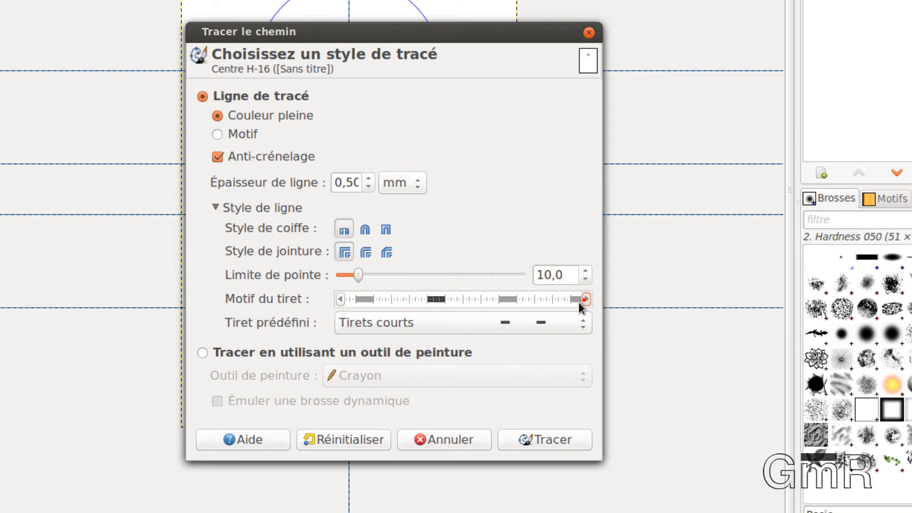
pyautogui.click(373, 298)
pyautogui.click(370, 298)
pyautogui.click(367, 298)
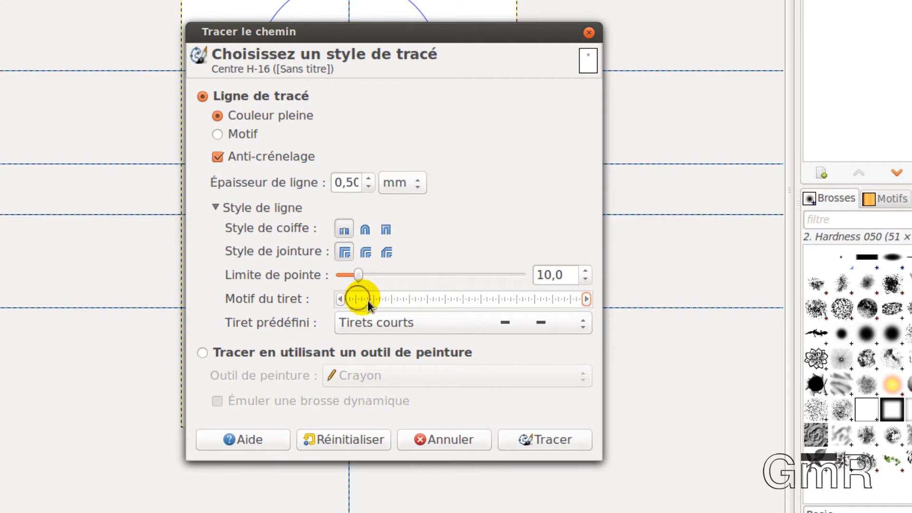
pyautogui.moveTo(451, 299); pyautogui.dragTo(454, 298)
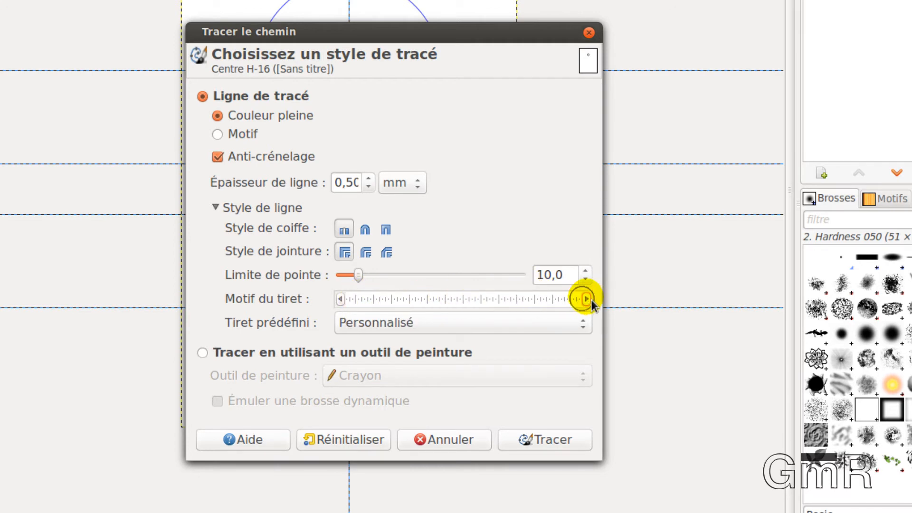
pyautogui.click(341, 300)
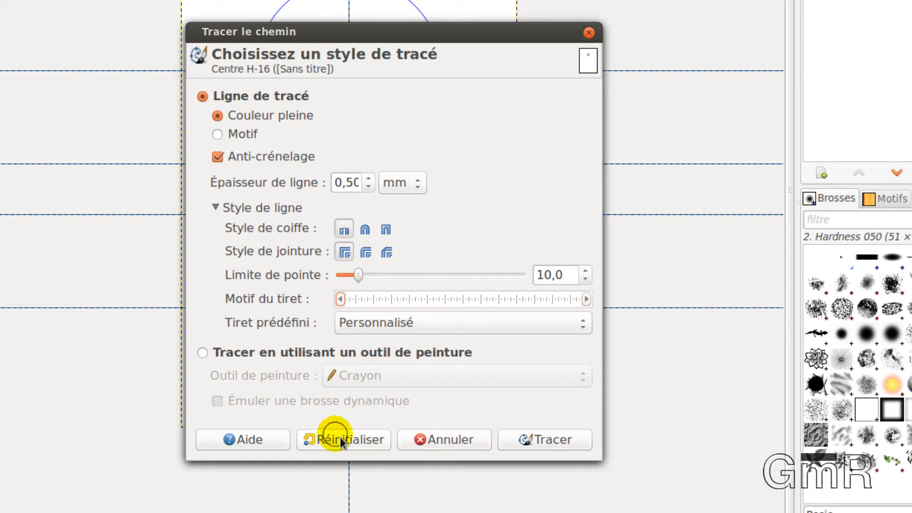
# - Reset the stroke settings to their defaults and cut short gaps into the solid dash pattern to make long dashes
pyautogui.click(339, 440)
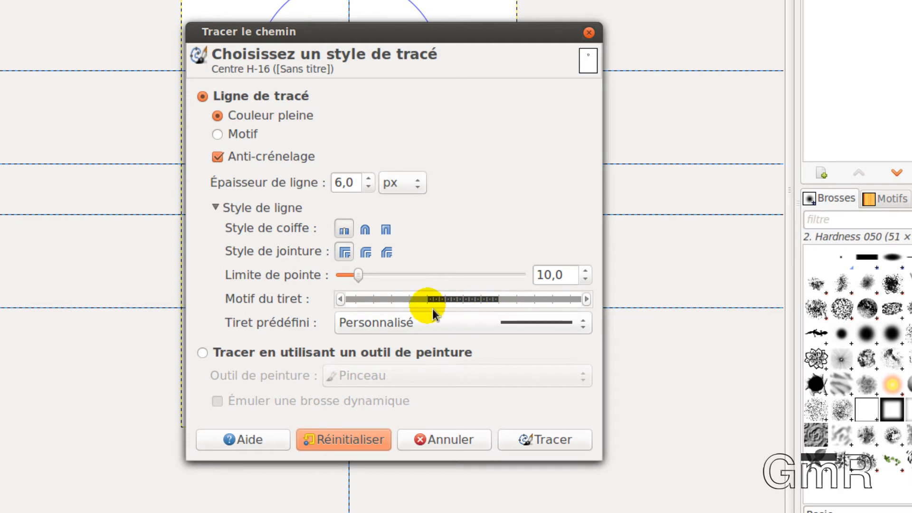
pyautogui.moveTo(430, 303); pyautogui.dragTo(423, 303)
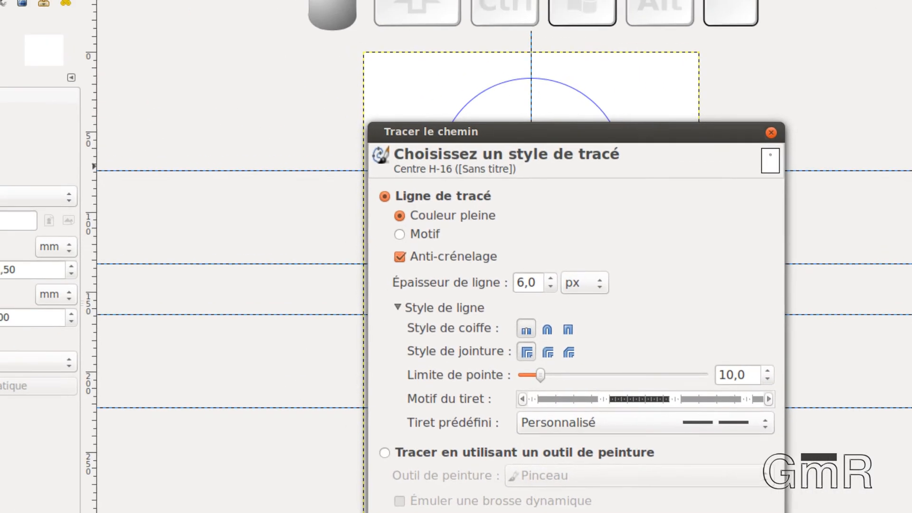
# - Set the foreground colour to red (fb0000) and stroke the Centre H path with the dashed line
pyautogui.click(39, 123)
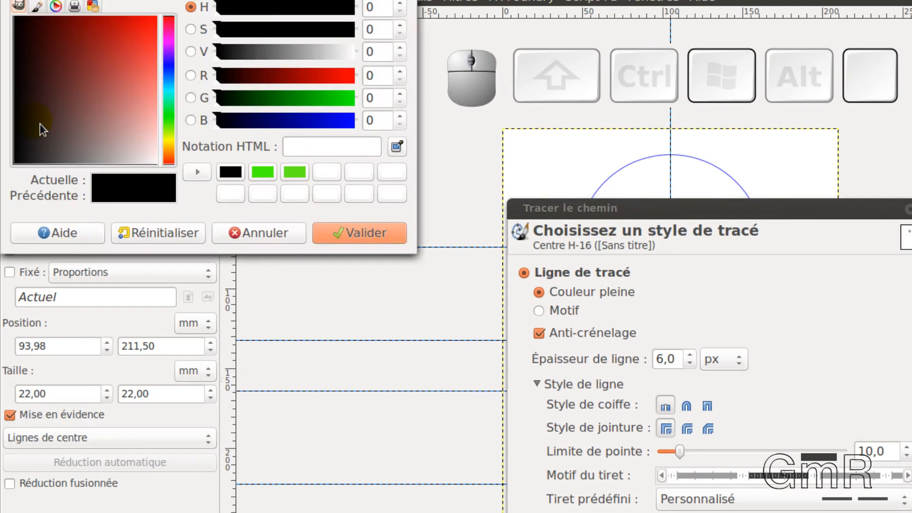
pyautogui.click(357, 78)
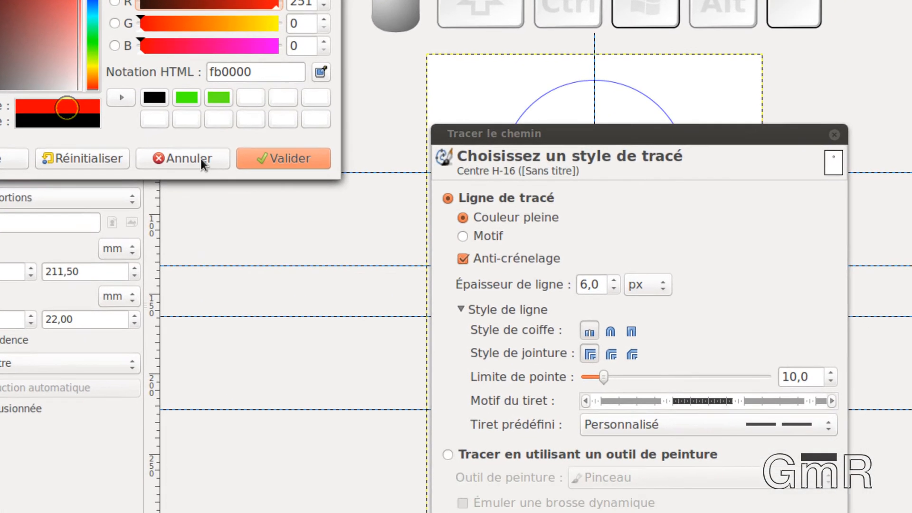
pyautogui.click(360, 233)
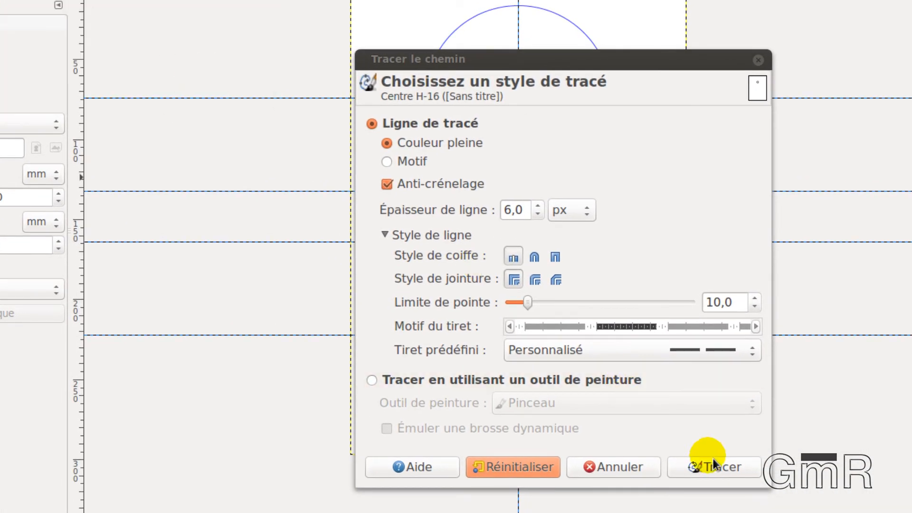
pyautogui.click(721, 472)
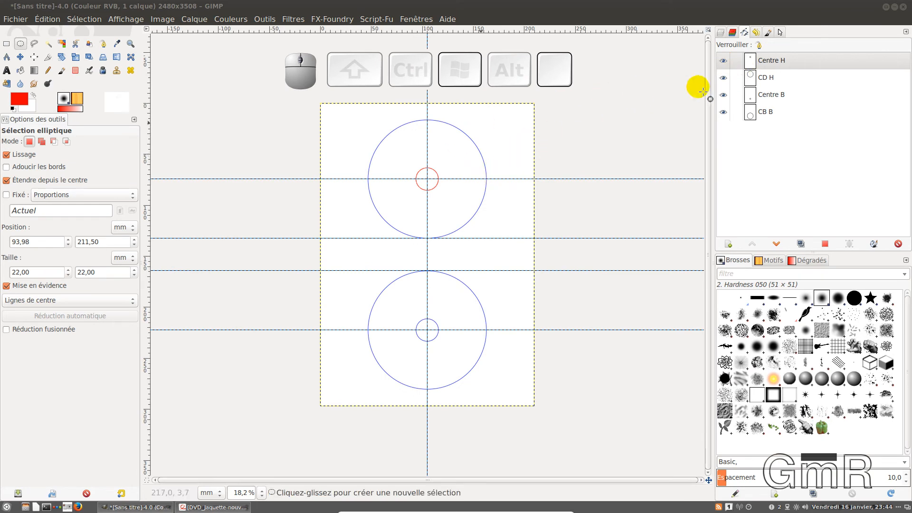
# - Hide all four paths and inspect the dashed red stroke on the upper disc's centre circle up close
pyautogui.click(724, 78)
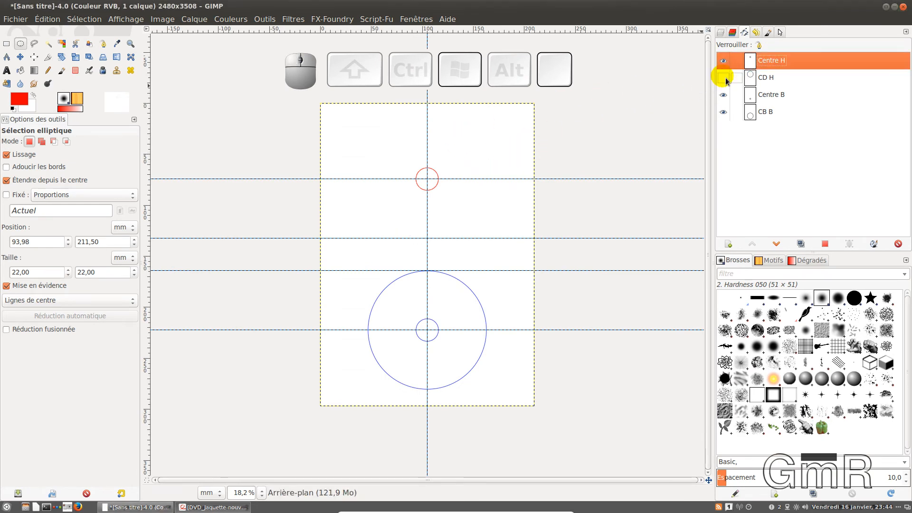
pyautogui.click(723, 61)
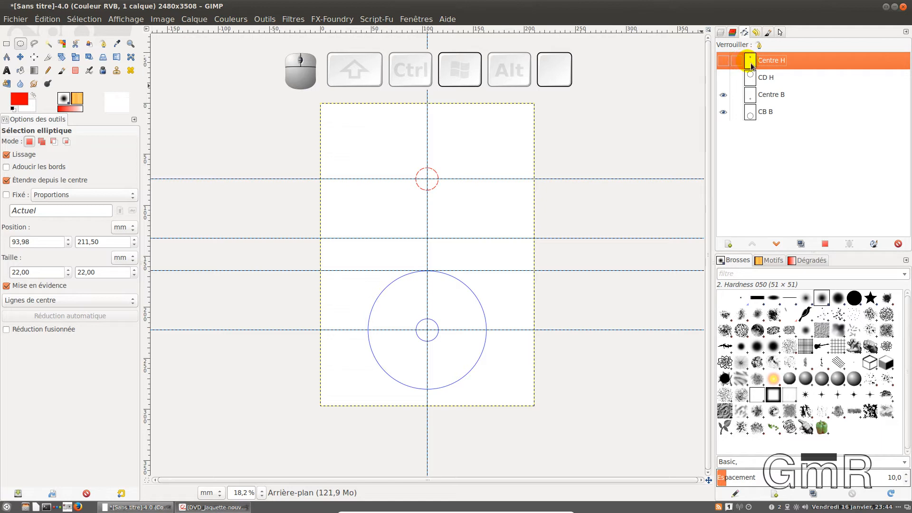
pyautogui.click(723, 61)
pyautogui.click(724, 60)
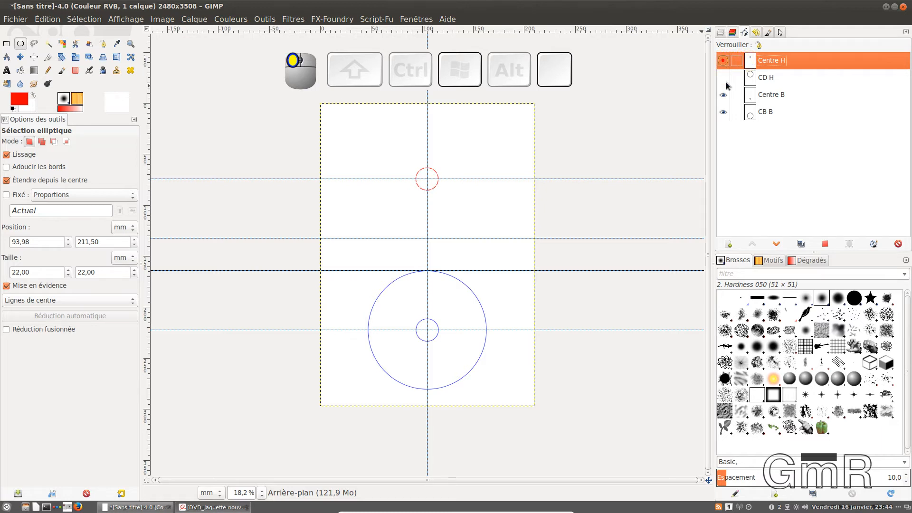
pyautogui.click(723, 95)
pyautogui.click(724, 112)
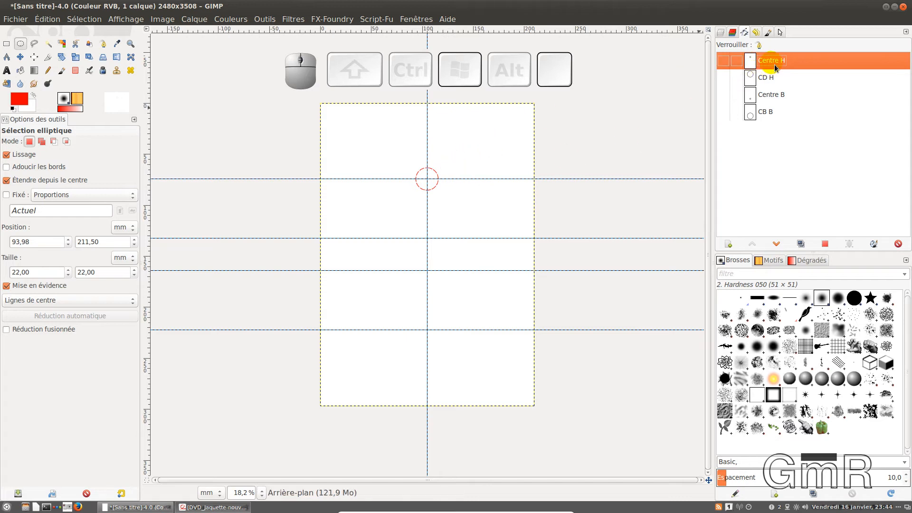
pyautogui.click(724, 66)
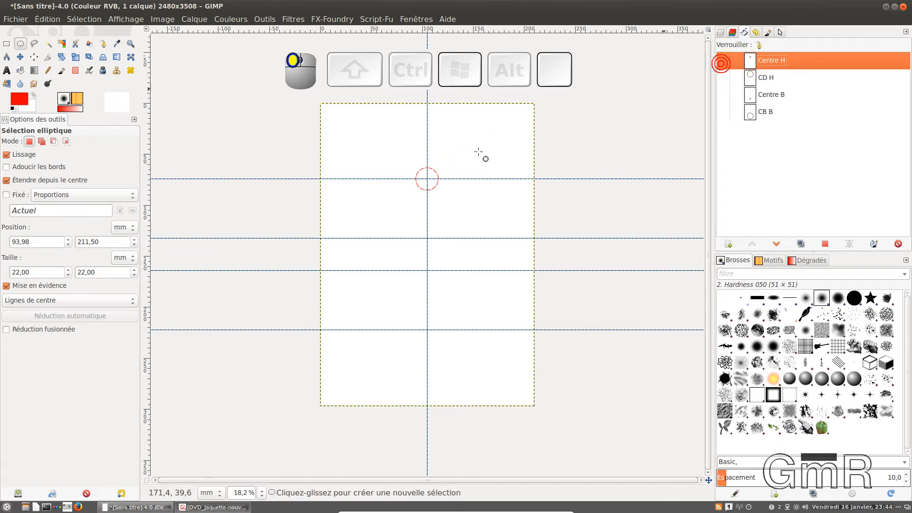
pyautogui.keyDown('ctrl'); pyautogui.scroll(3, 466, 187); pyautogui.keyUp('ctrl')
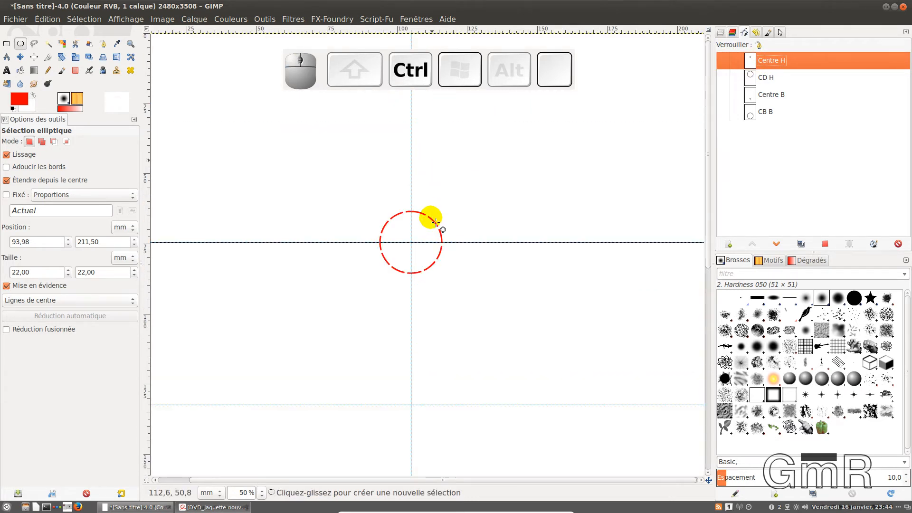
pyautogui.keyDown('ctrl'); pyautogui.scroll(2, 427, 218); pyautogui.keyUp('ctrl')
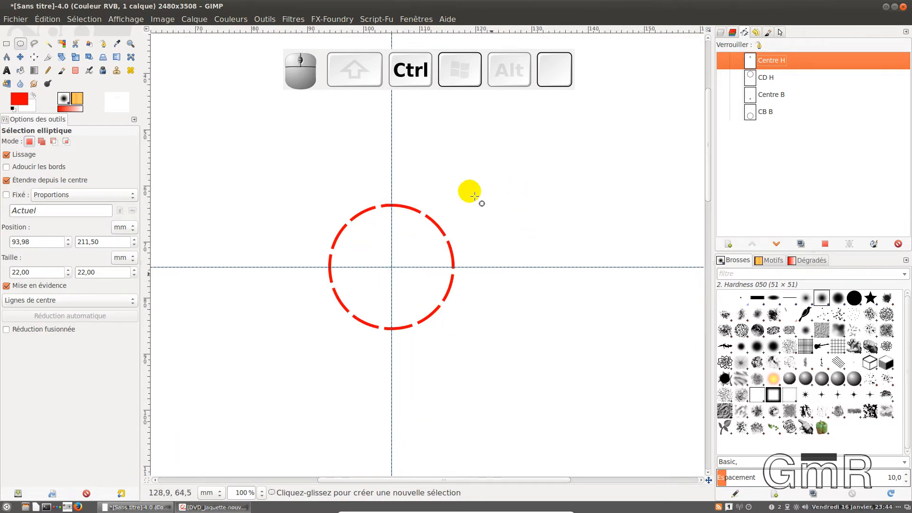
pyautogui.keyDown('ctrl'); pyautogui.scroll(-4, 477, 230); pyautogui.keyUp('ctrl')
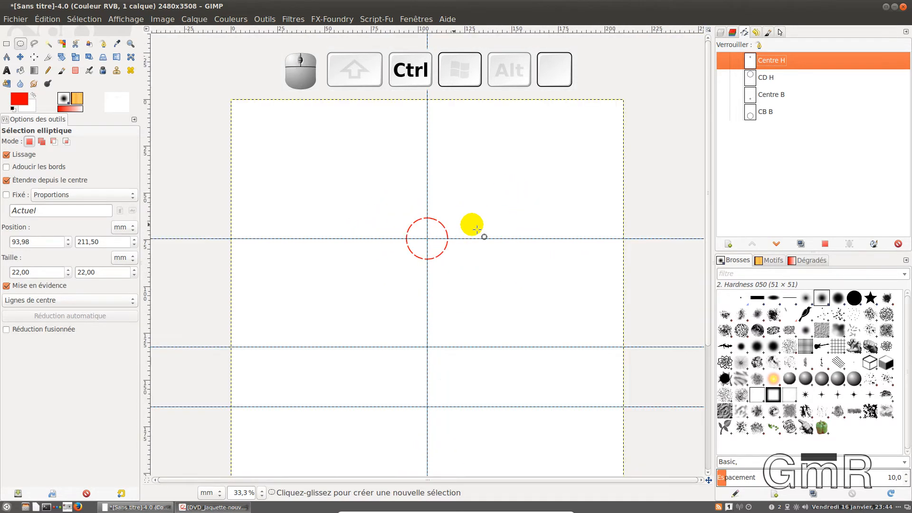
# - Make the CD H path visible again and set it as the active path
pyautogui.click(724, 77)
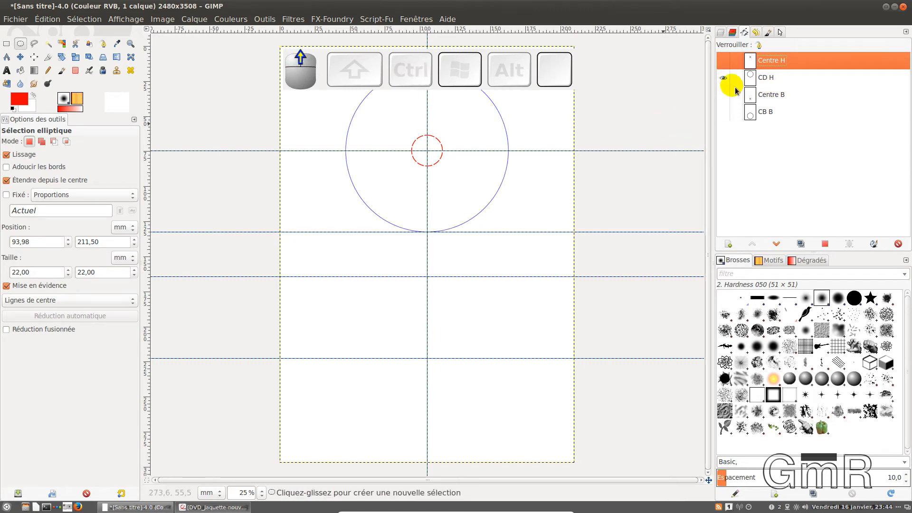
pyautogui.click(751, 78)
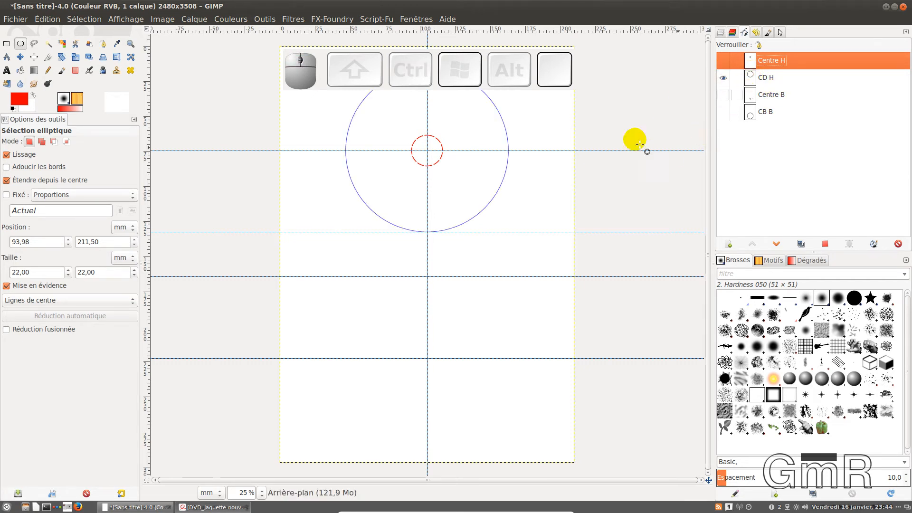
pyautogui.click(751, 78)
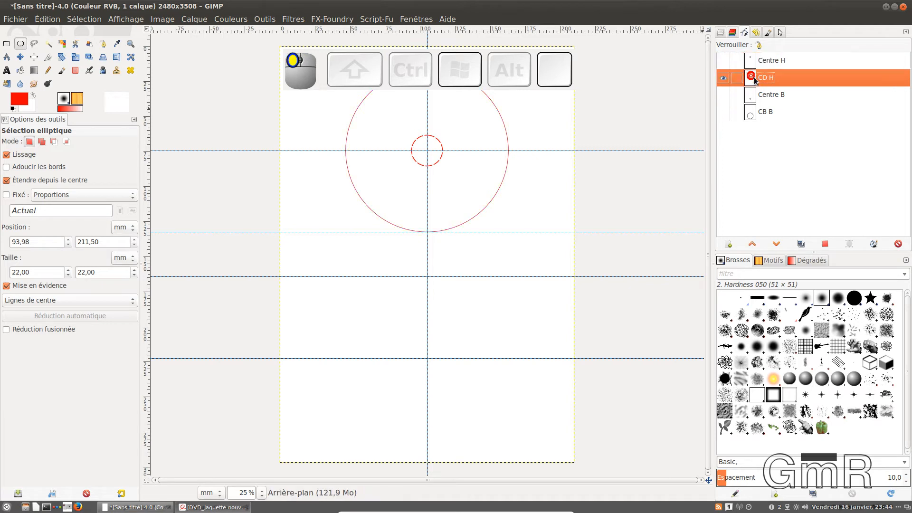
# - Stroke the CD H path with the custom dashed line at 6 px width and hide the path
pyautogui.click(874, 244)
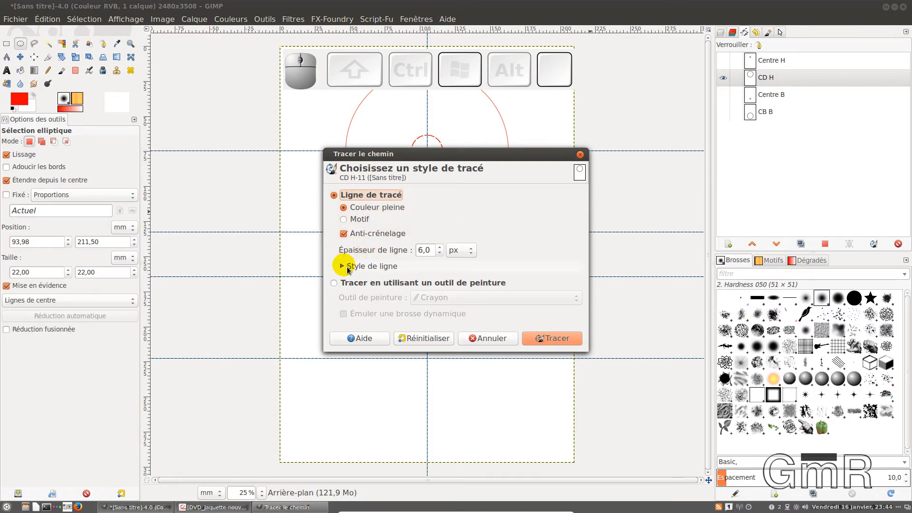
pyautogui.click(347, 267)
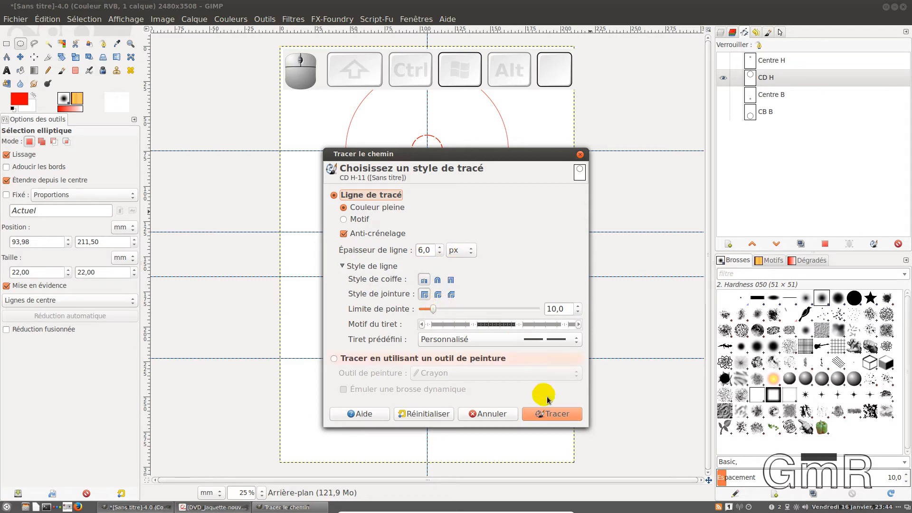
pyautogui.click(471, 250)
pyautogui.click(456, 278)
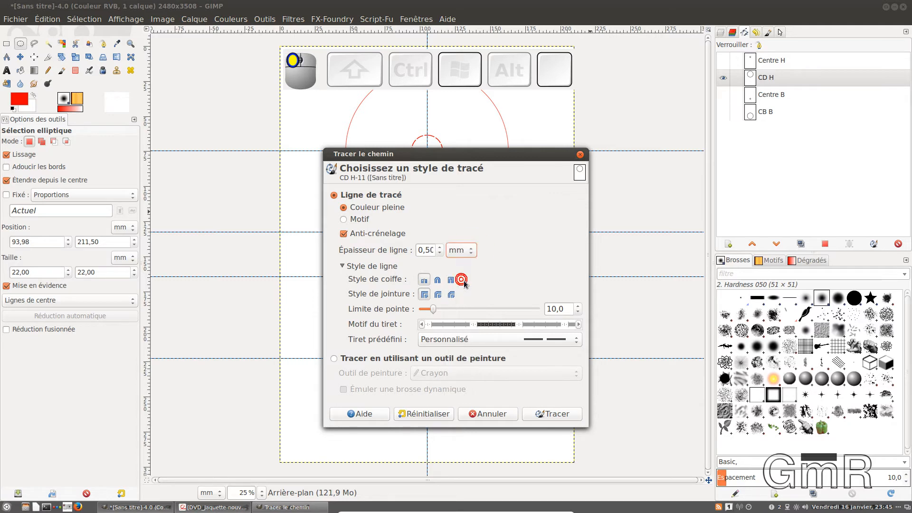
pyautogui.click(459, 250)
pyautogui.click(463, 223)
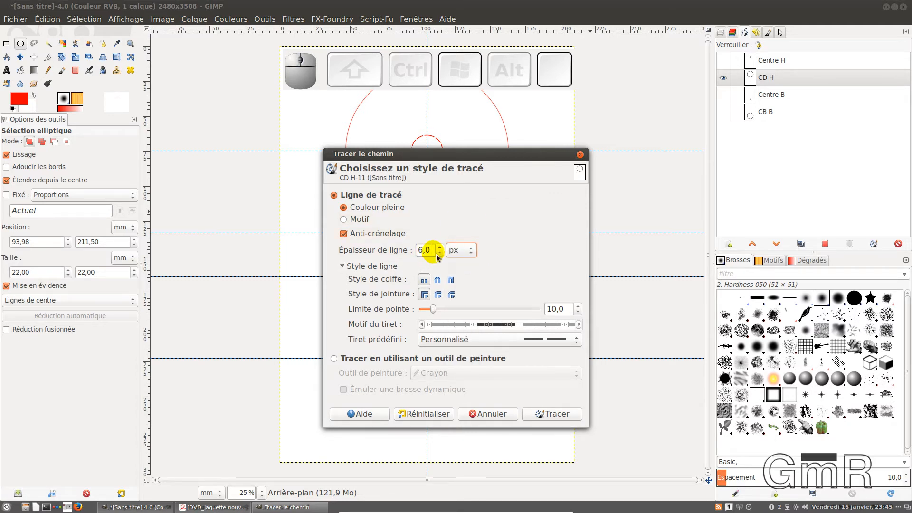
pyautogui.click(555, 415)
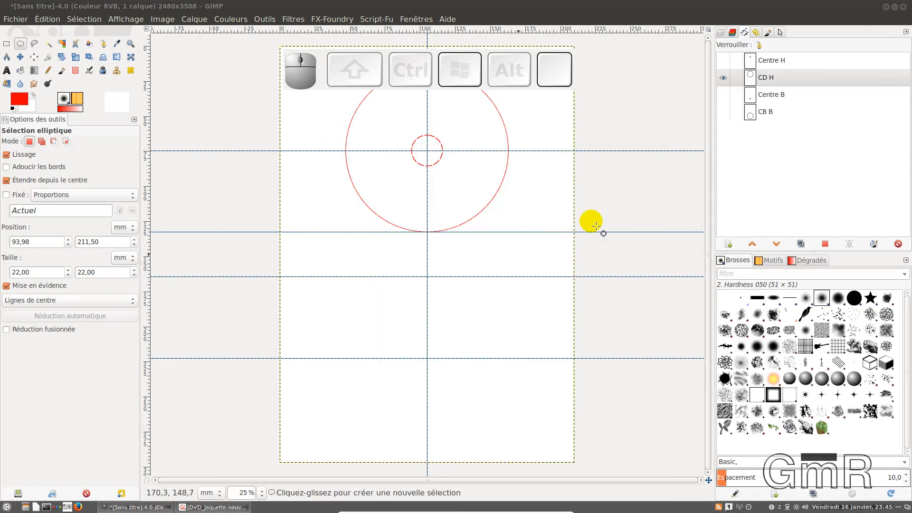
pyautogui.click(724, 79)
pyautogui.scroll(-1, 506, 179)
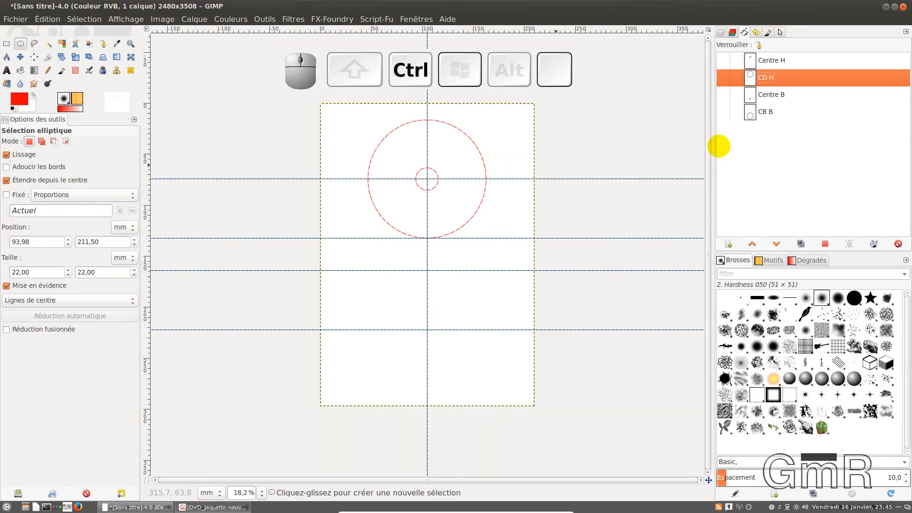
# - Stroke the Centre B and CB B paths with the same 6 px dashed red line
pyautogui.click(756, 95)
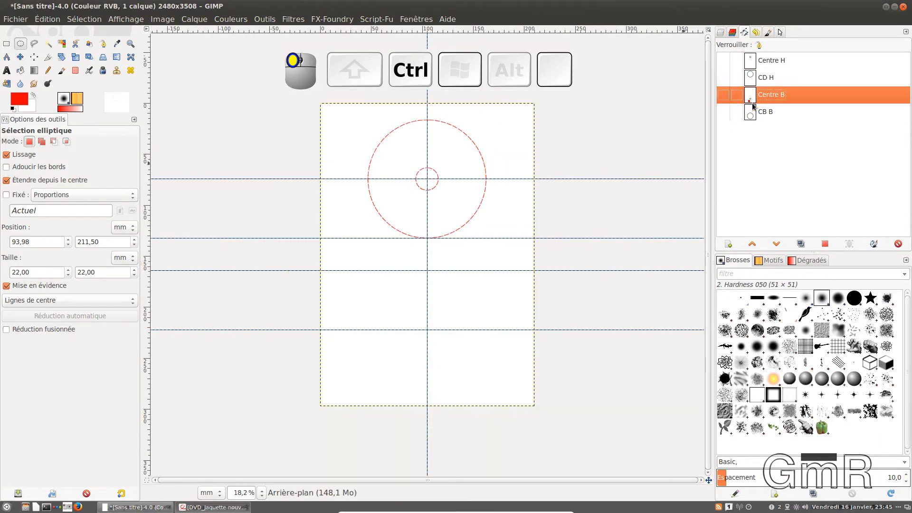
pyautogui.click(879, 245)
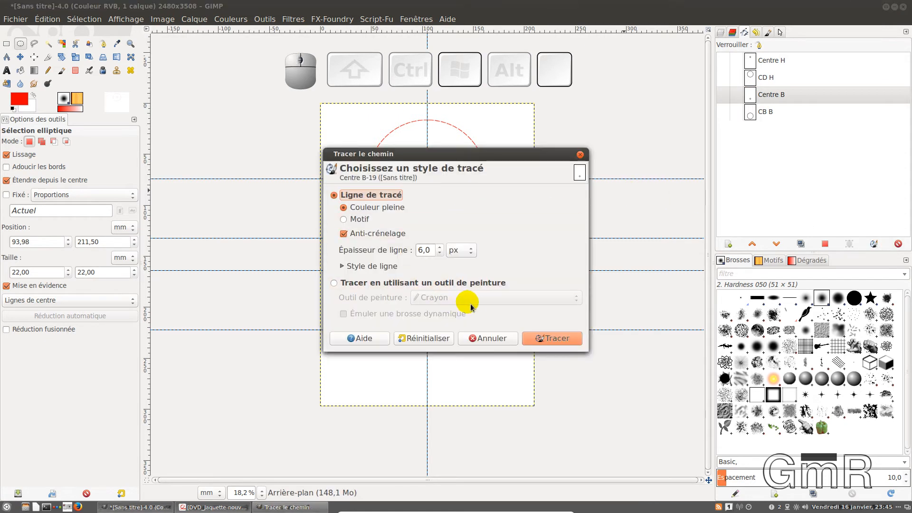
pyautogui.click(552, 339)
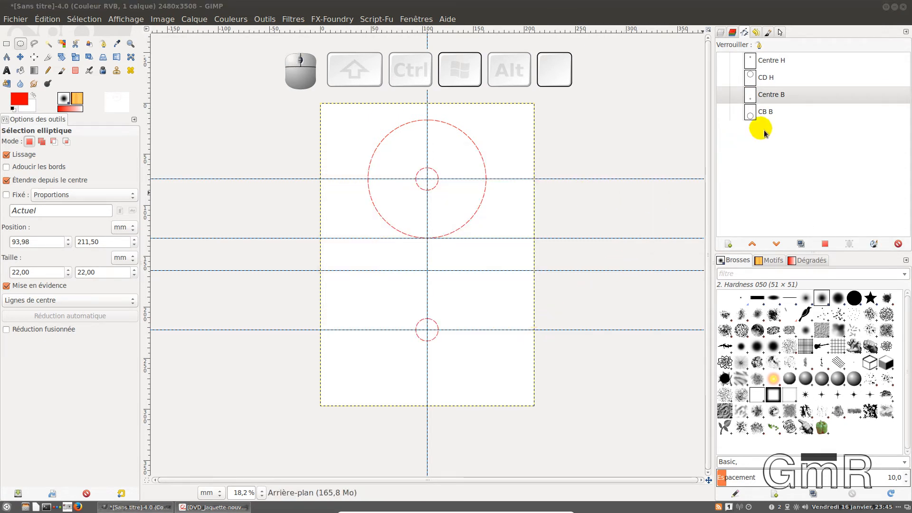
pyautogui.click(760, 113)
pyautogui.click(877, 245)
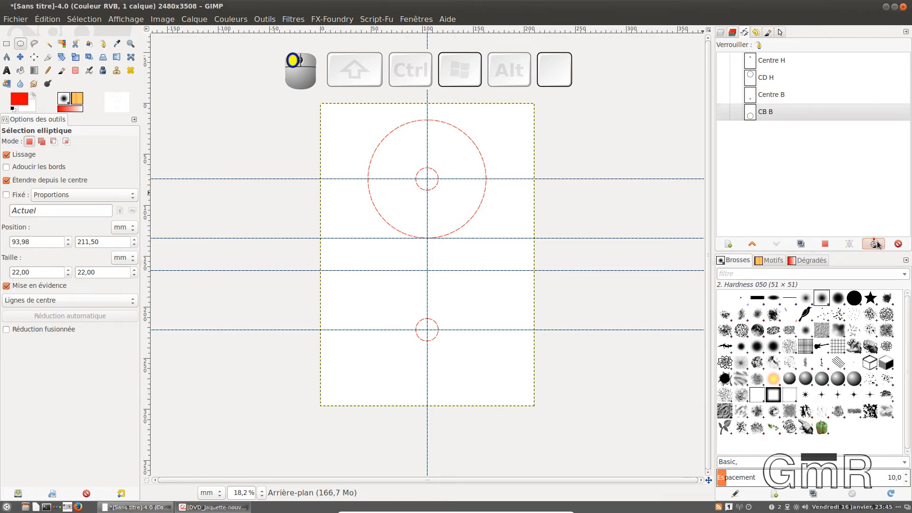
pyautogui.click(547, 340)
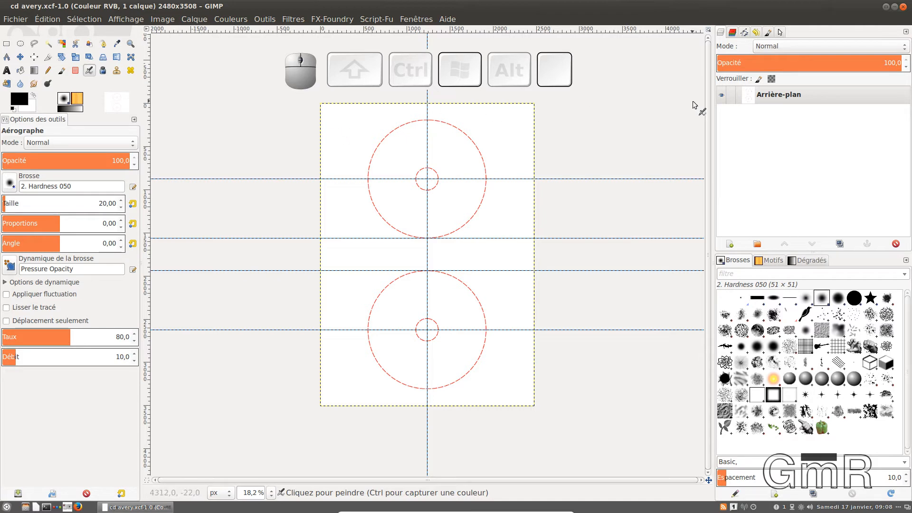
# - Set elliptical selections to expand from the centre with highlighting on, using a trial ellipse on the upper disc
pyautogui.click(20, 44)
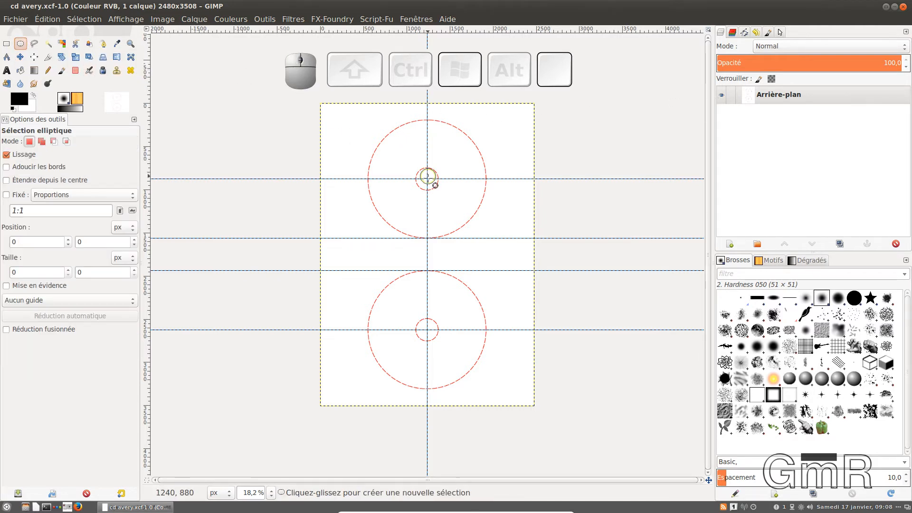
pyautogui.moveTo(427, 179); pyautogui.dragTo(460, 211)
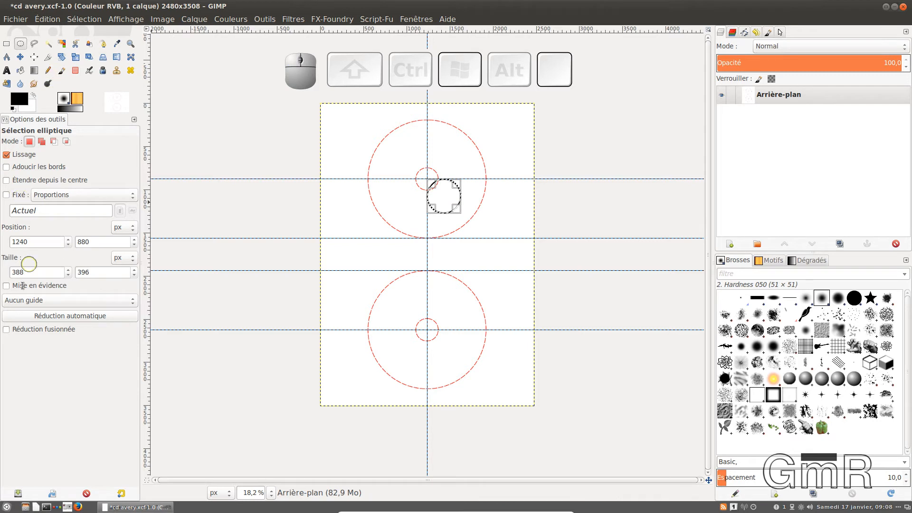
pyautogui.click(6, 287)
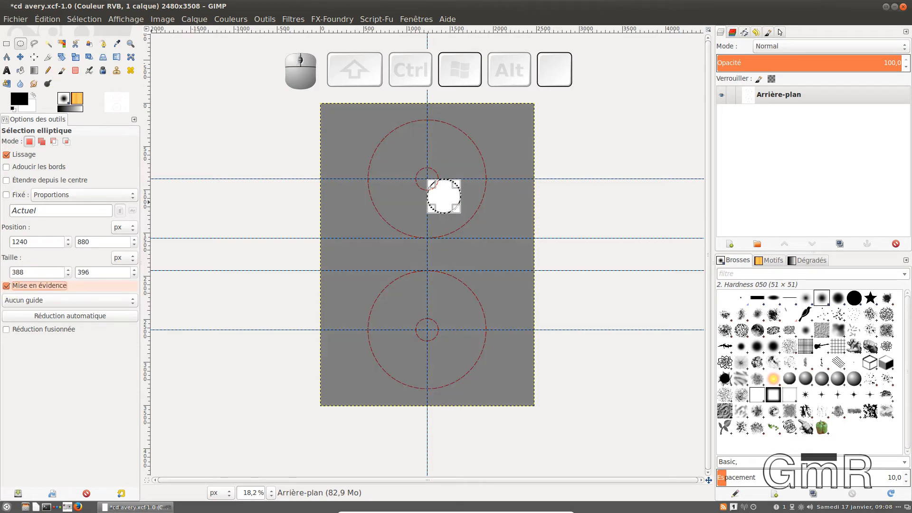
pyautogui.click(6, 181)
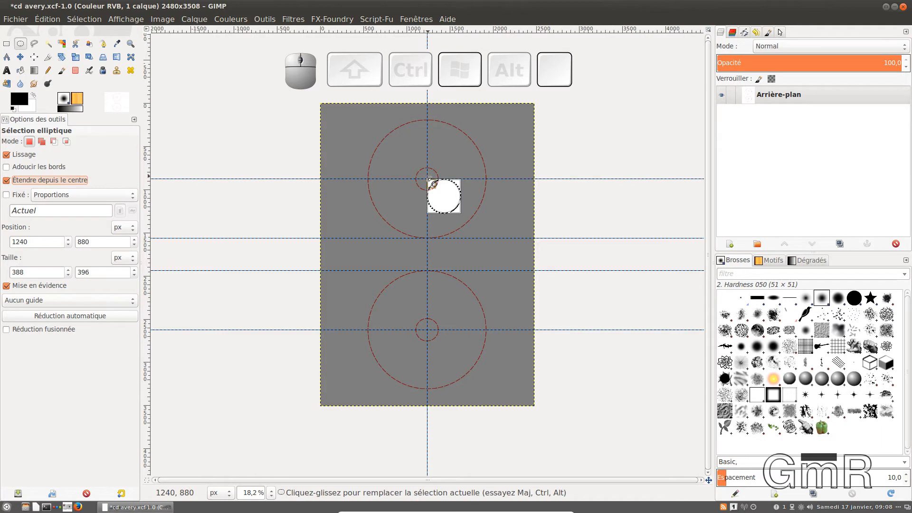
pyautogui.moveTo(445, 195)
pyautogui.mouseDown()
pyautogui.moveTo(434, 186)
pyautogui.moveTo(445, 196)
pyautogui.mouseUp()
pyautogui.click(10, 45)
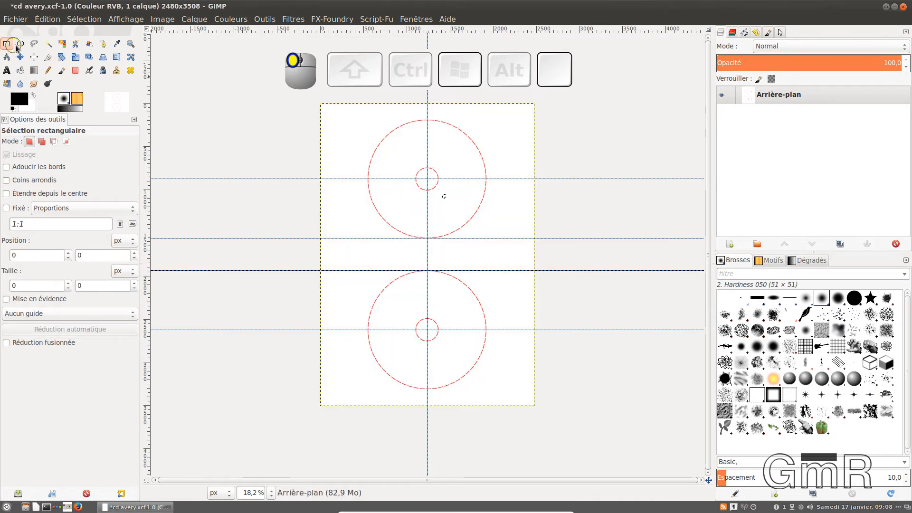
# - Select a circle about 1518 px in diameter centred on the upper disc's guide intersection and delete its contents
pyautogui.click(20, 44)
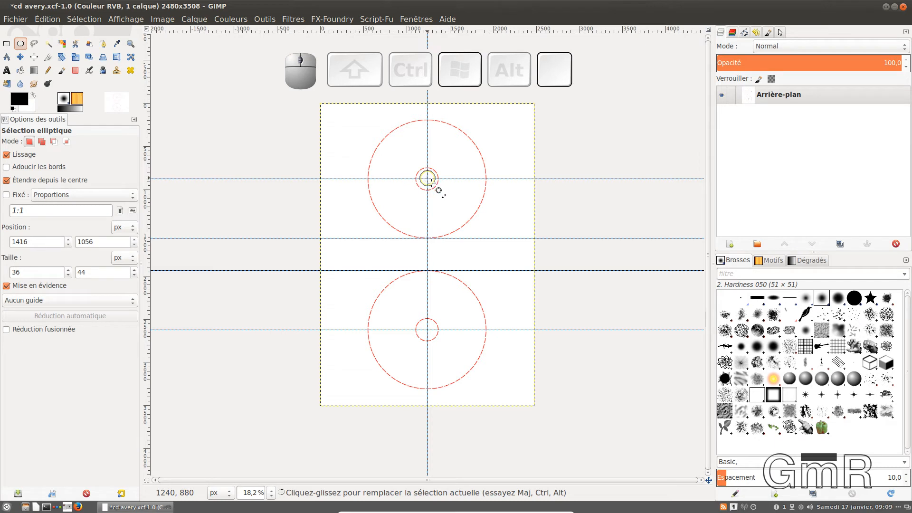
pyautogui.moveTo(427, 179); pyautogui.dragTo(488, 245)
pyautogui.press('shift')
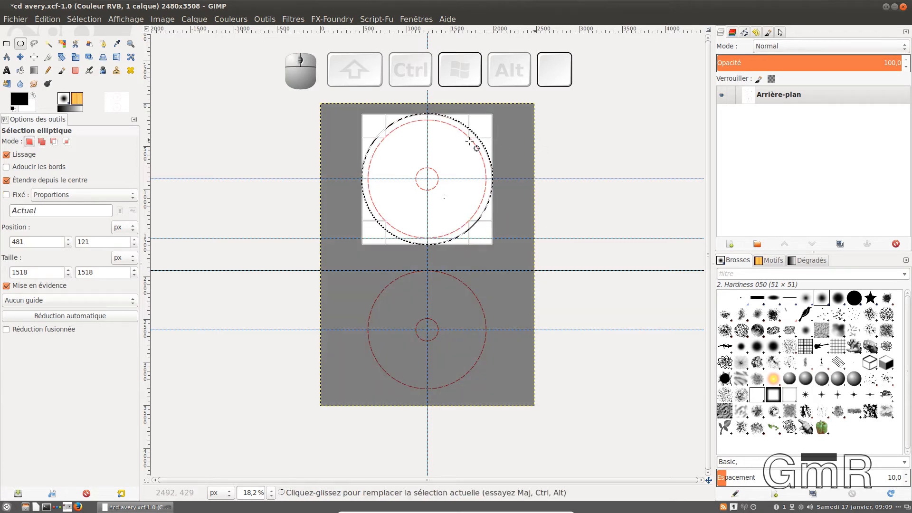
pyautogui.press('Return')
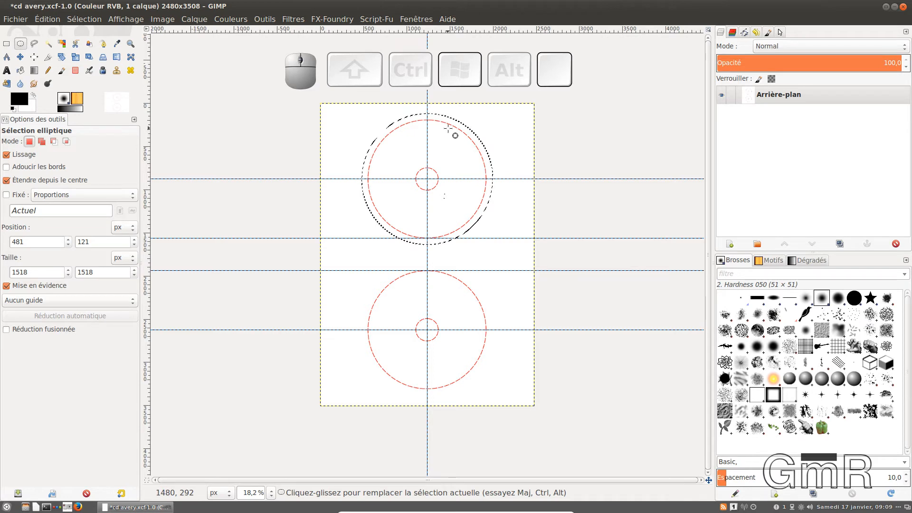
pyautogui.press('Delete')
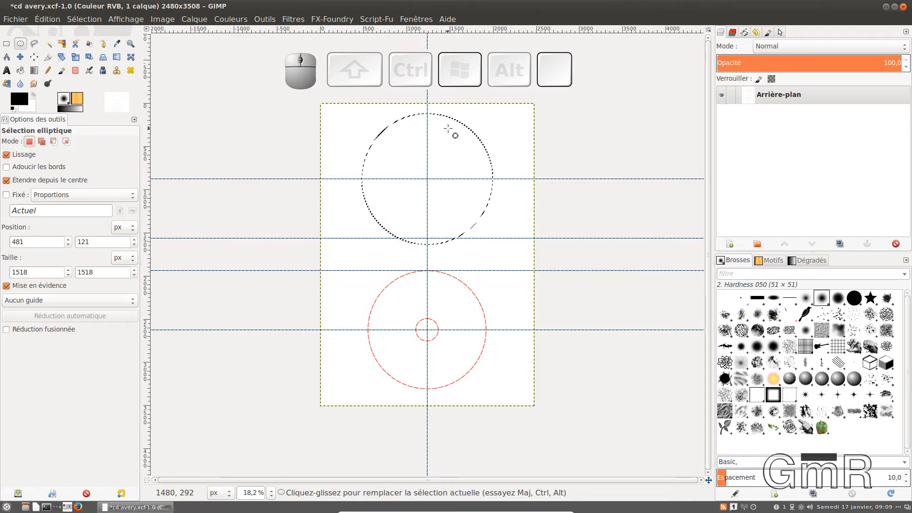
# - Add an alpha channel to the Arrière-plan layer and clear the upper circular selection to transparency
pyautogui.rightClick(771, 95)
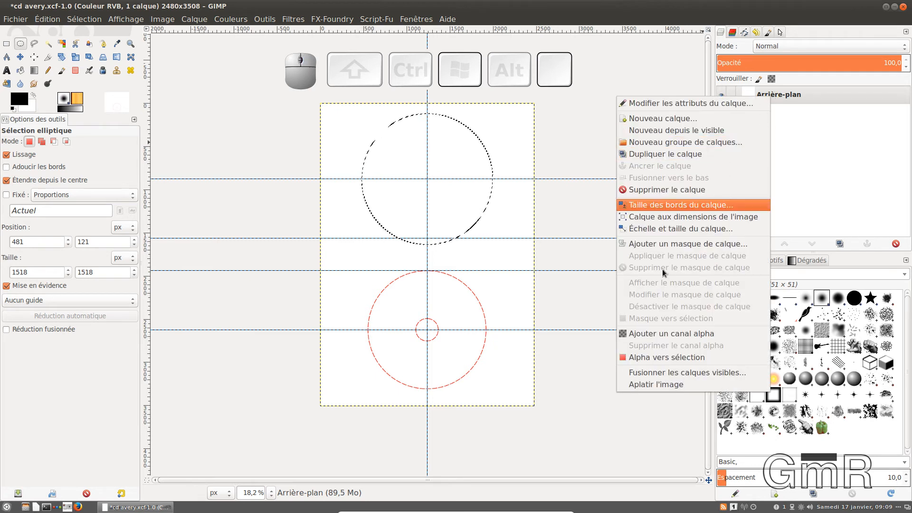
pyautogui.click(656, 341)
pyautogui.click(515, 327)
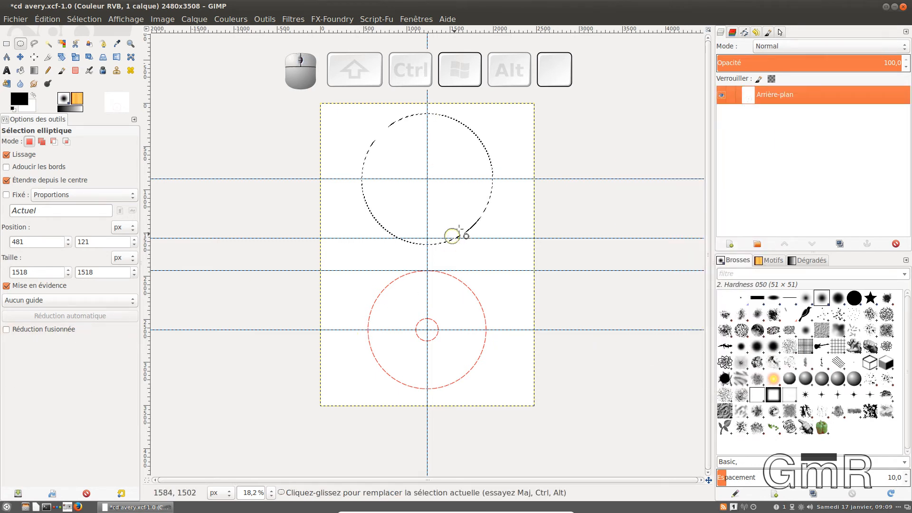
pyautogui.press('Delete')
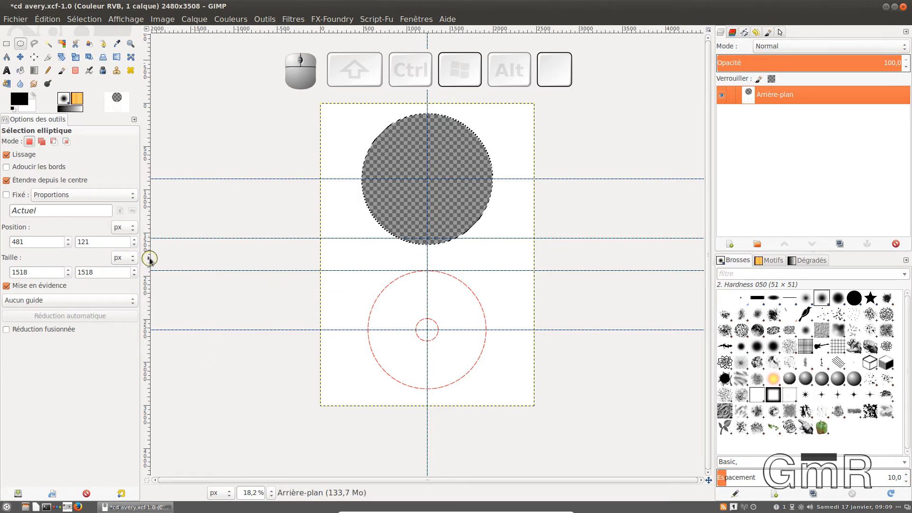
# - Place a vertical guide at the upper circle's left edge and select a circle about 1531 px in diameter centred on the lower disc
pyautogui.moveTo(149, 258); pyautogui.dragTo(361, 281)
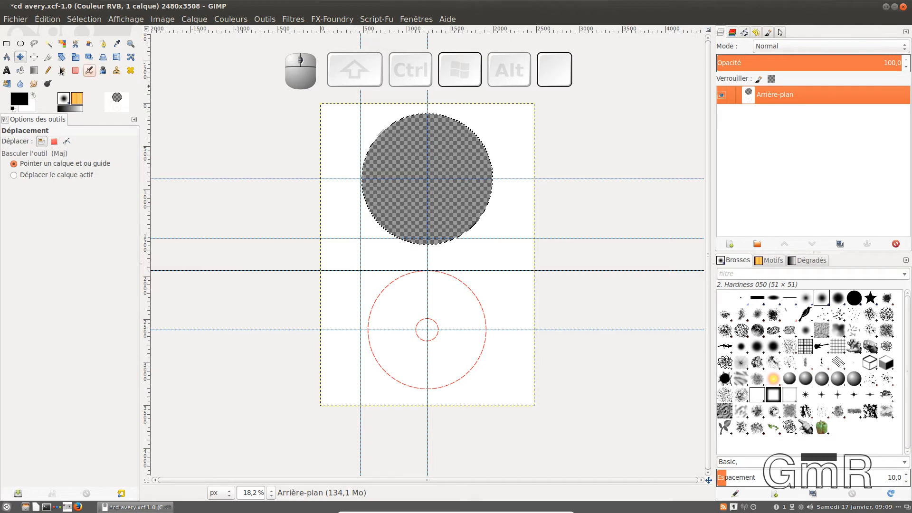
pyautogui.click(20, 44)
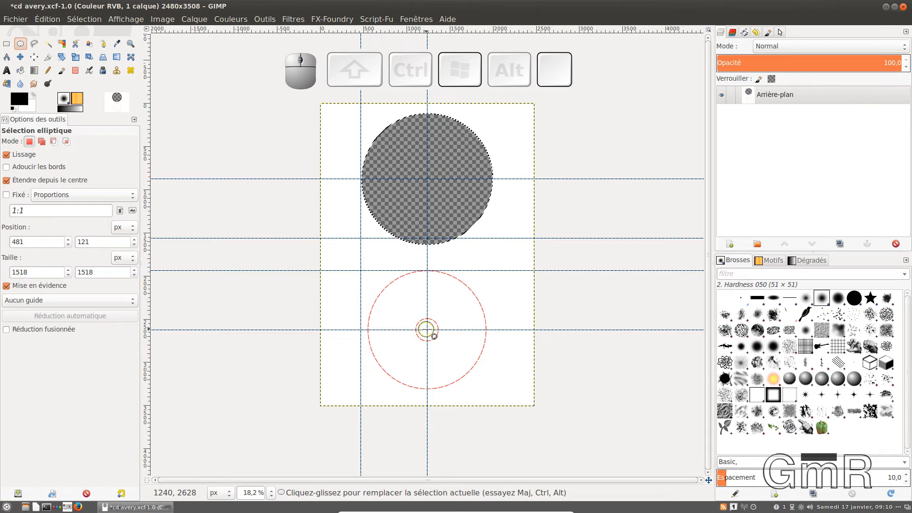
pyautogui.moveTo(427, 330); pyautogui.dragTo(490, 396)
pyautogui.press('ctrl')
pyautogui.press('shift')
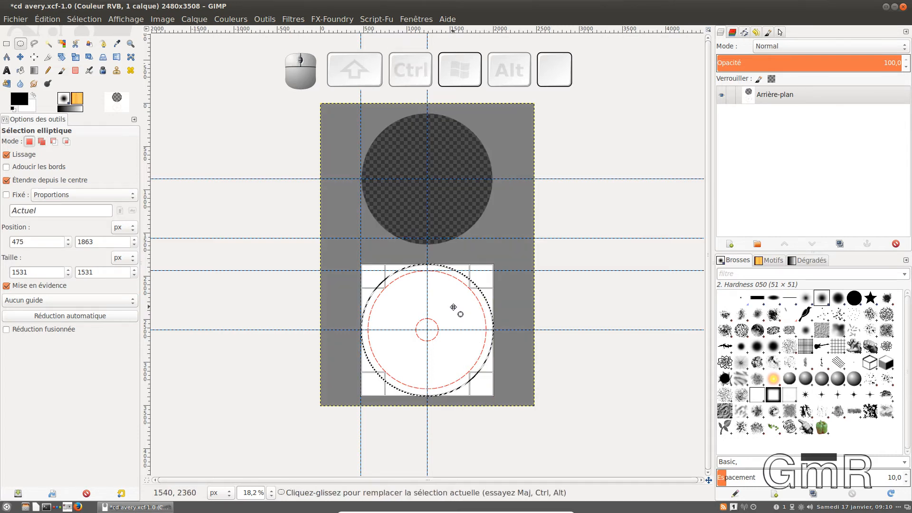
# - Clear the lower circular selection to transparency and deselect everything
pyautogui.press('Delete')
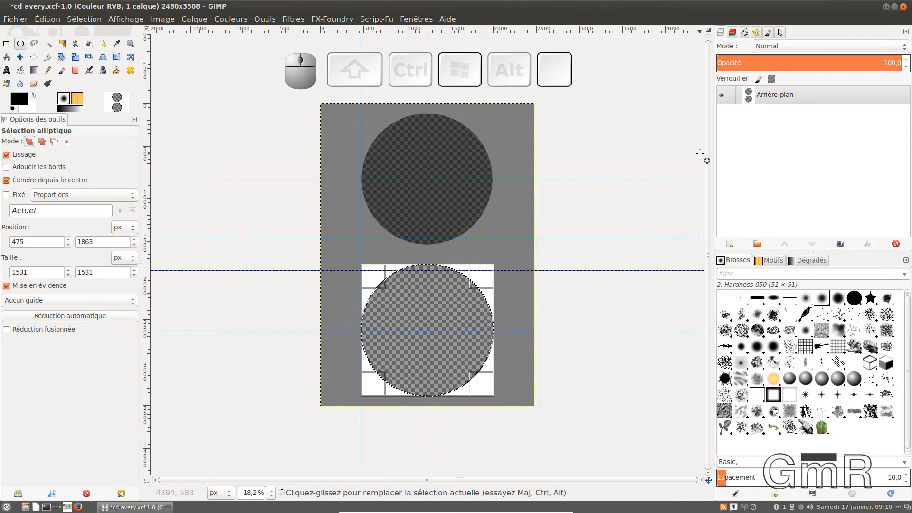
pyautogui.click(79, 21)
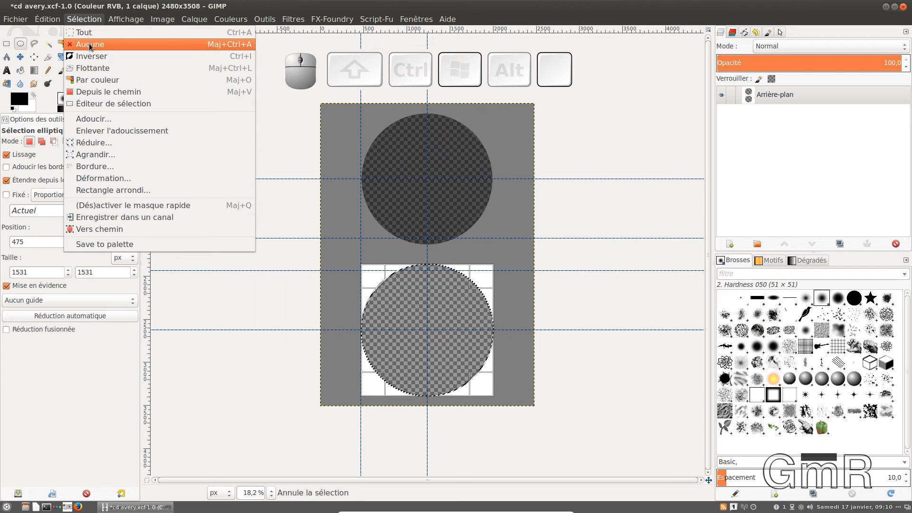
pyautogui.click(91, 44)
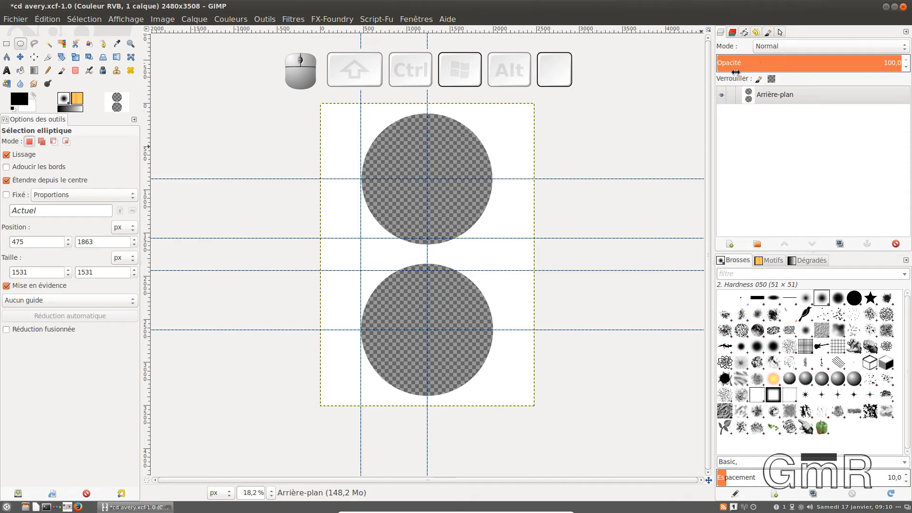
# - Convert the Centre B path to a selection and fill it with the white background colour
pyautogui.click(744, 33)
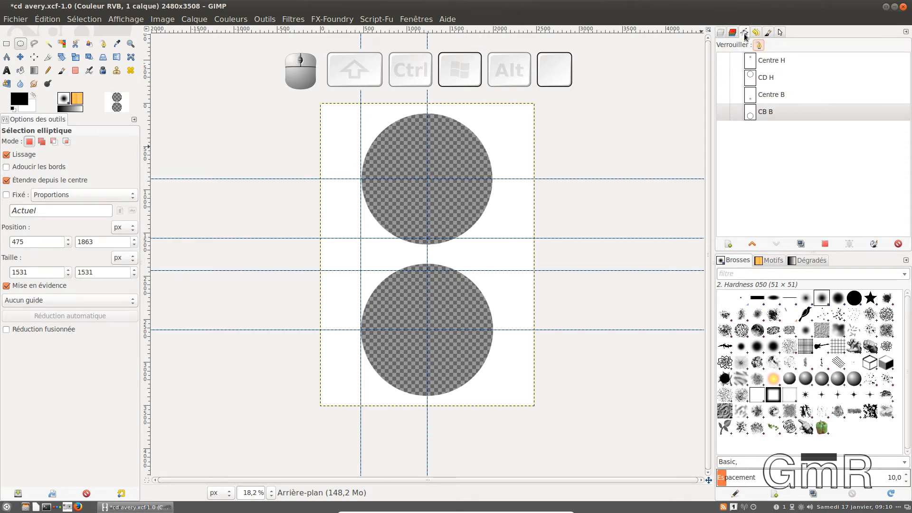
pyautogui.click(753, 99)
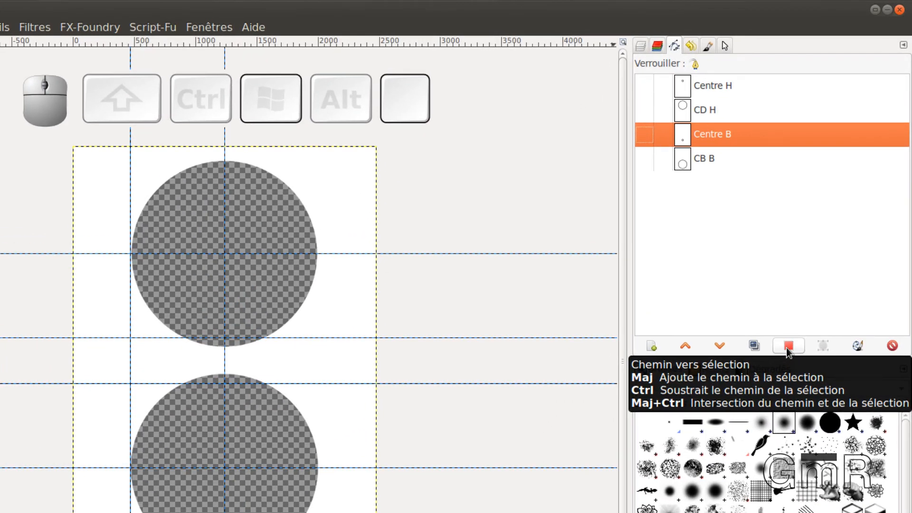
pyautogui.click(787, 349)
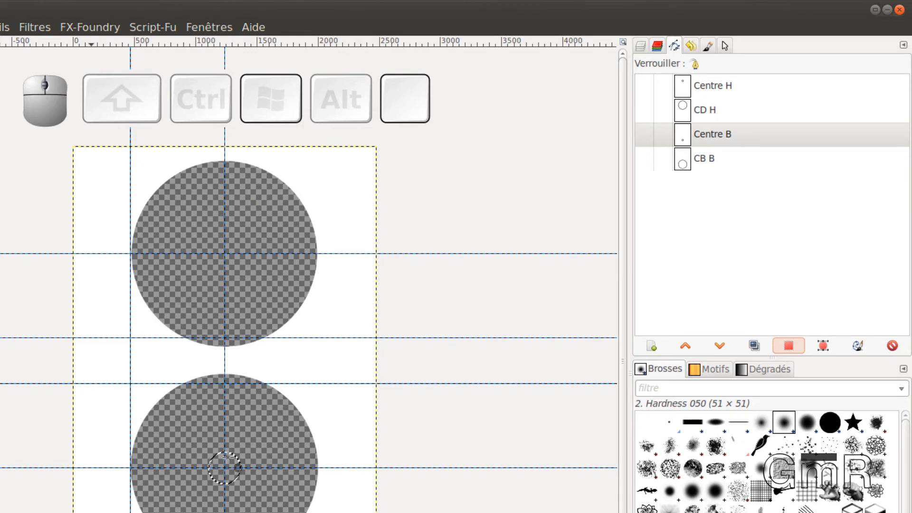
pyautogui.click(231, 462)
pyautogui.rightClick(232, 462)
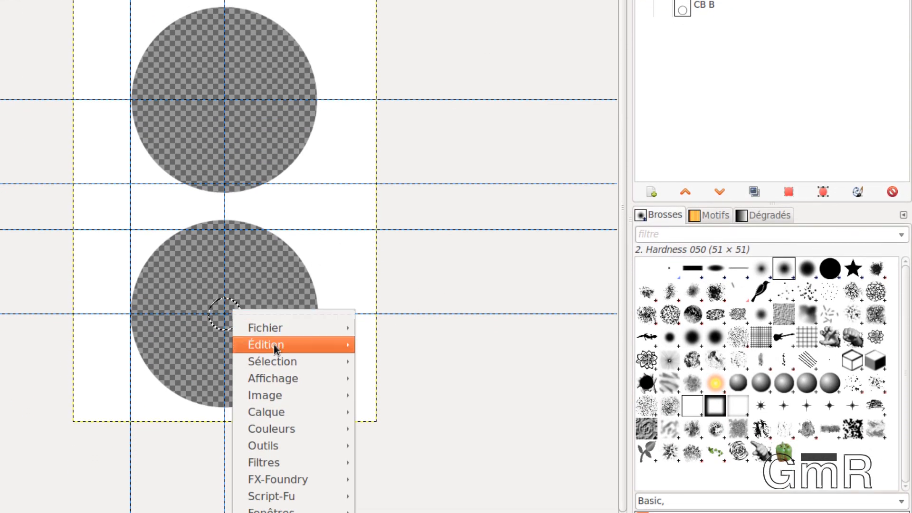
pyautogui.moveTo(273, 344)
pyautogui.click(391, 404)
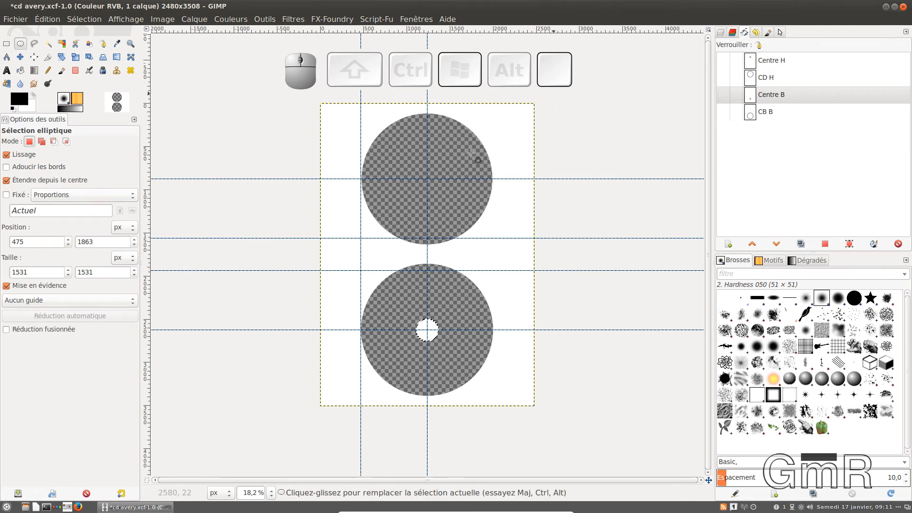
# - Convert the Centre H path to a selection, fill it with the white background colour and deselect everything
pyautogui.click(757, 64)
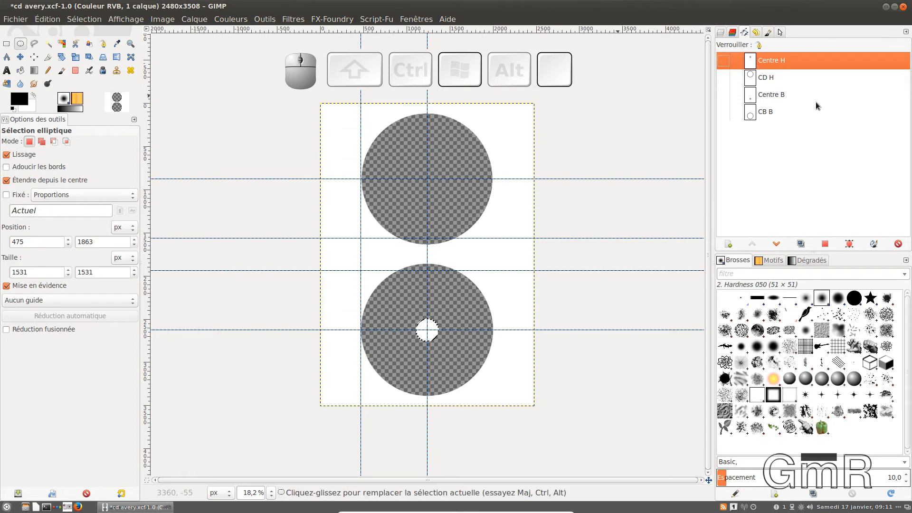
pyautogui.click(826, 244)
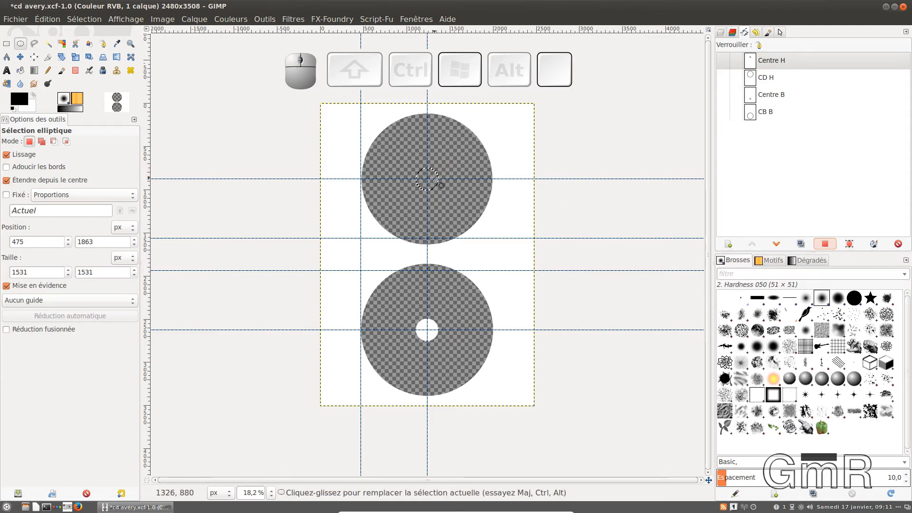
pyautogui.rightClick(438, 179)
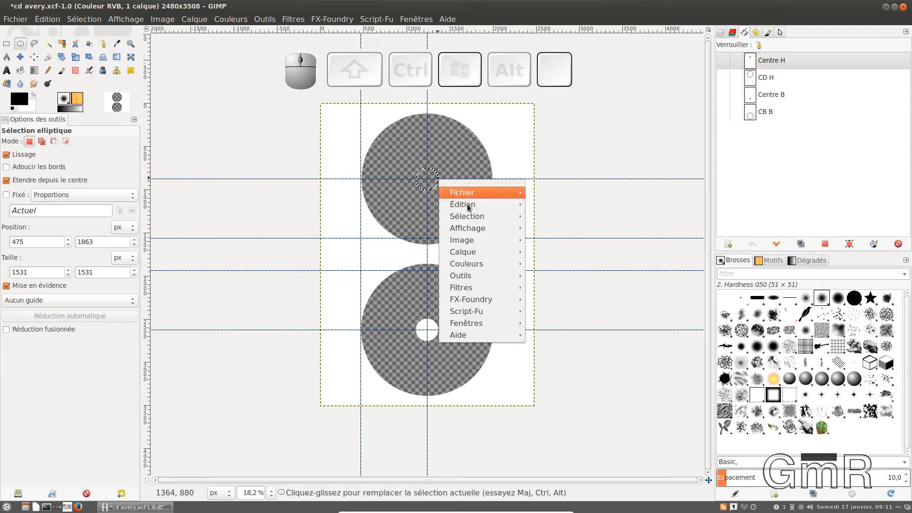
pyautogui.moveTo(468, 207)
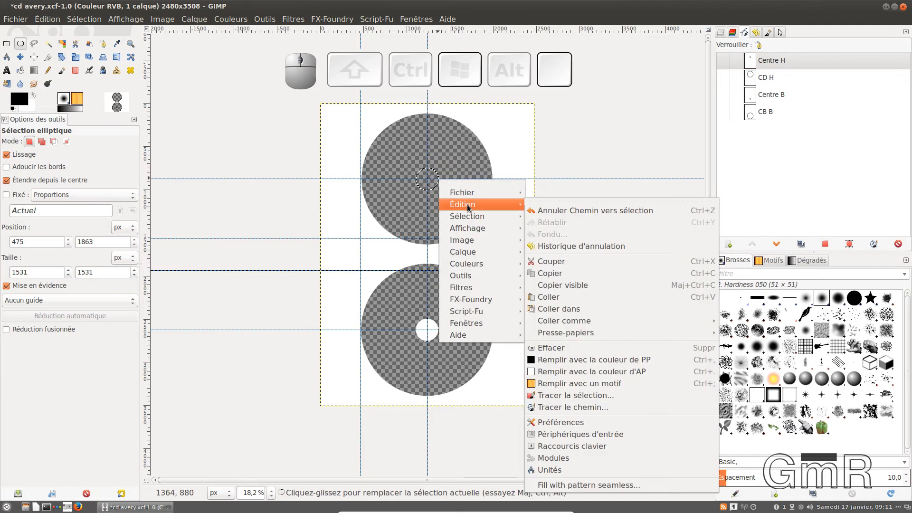
pyautogui.click(555, 372)
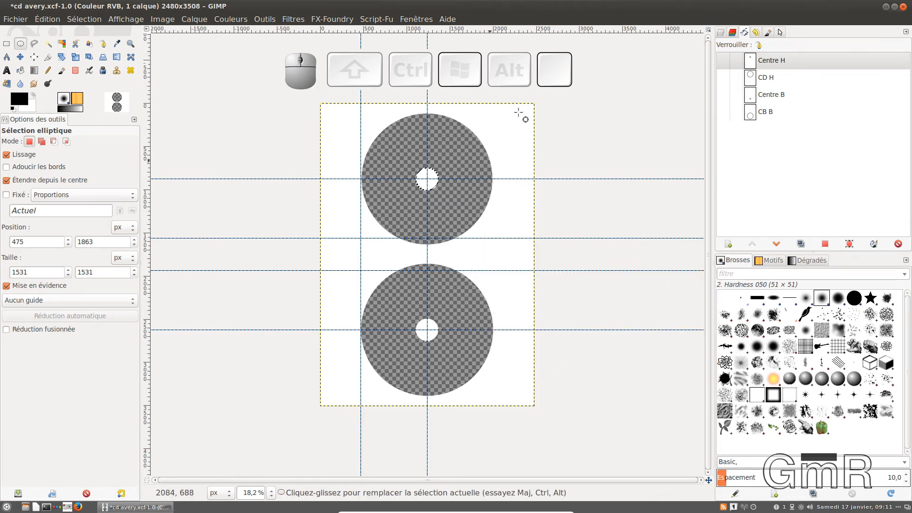
pyautogui.click(86, 20)
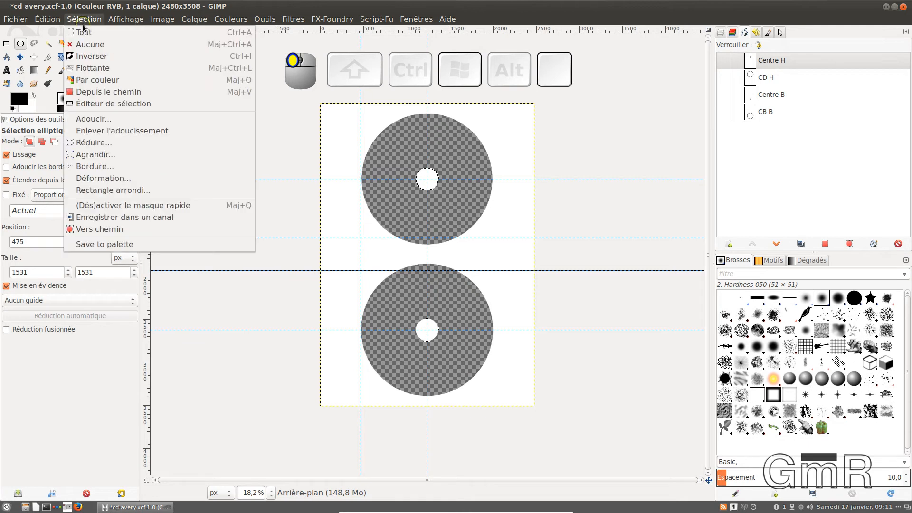
pyautogui.click(103, 42)
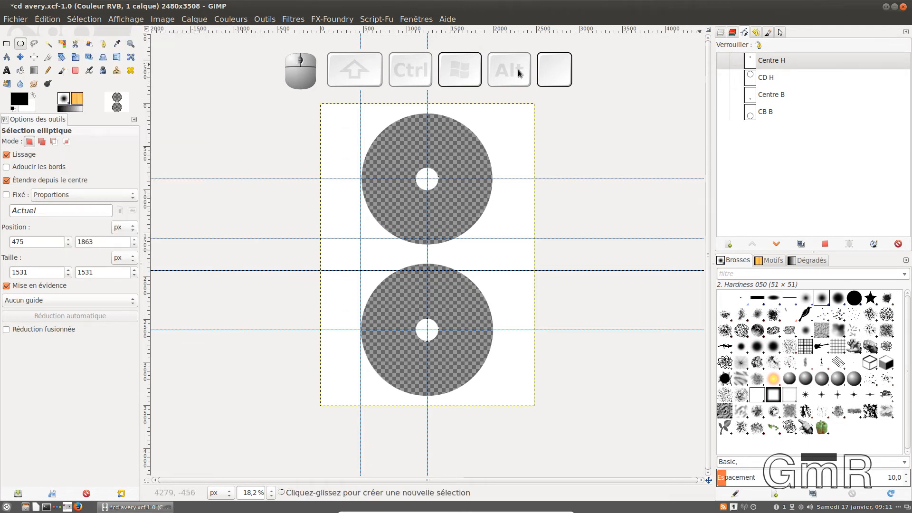
# - Remove the vertical guide at the discs' left edge from the image
pyautogui.click(722, 36)
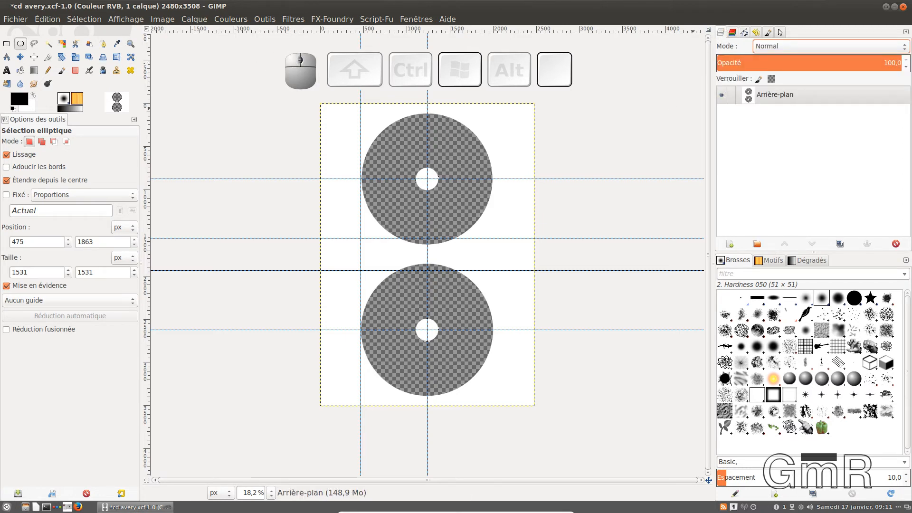
pyautogui.click(20, 57)
pyautogui.moveTo(360, 40); pyautogui.dragTo(161, 34)
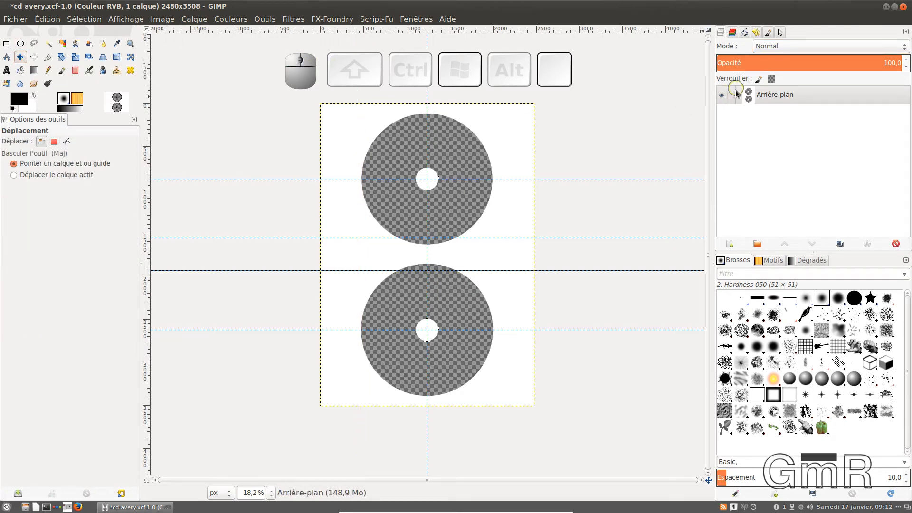
# - Make the CD H, Centre H, Centre B and CB B paths visible and return to the layer list
pyautogui.click(744, 33)
pyautogui.click(723, 78)
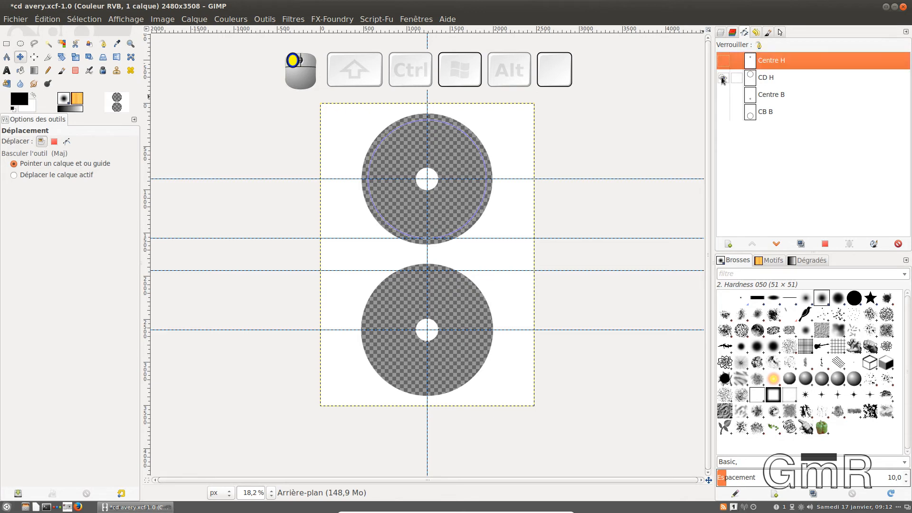
pyautogui.click(723, 61)
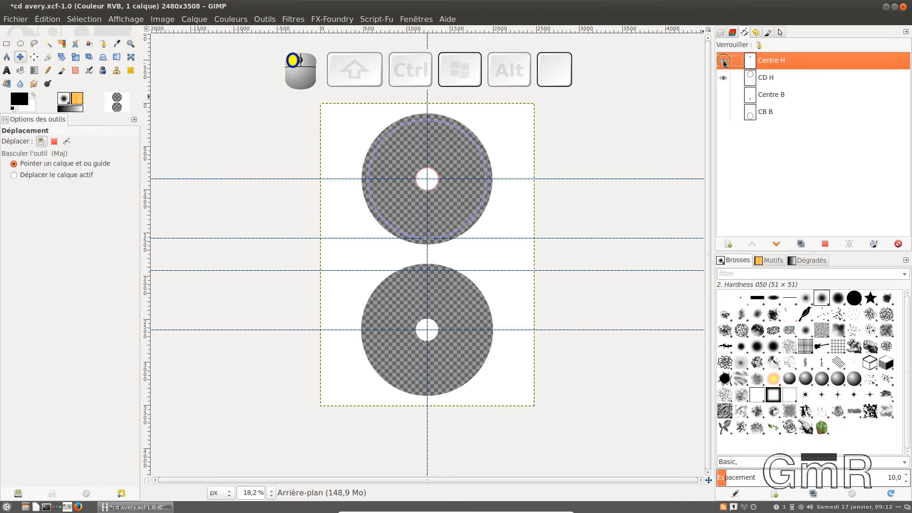
pyautogui.click(723, 94)
pyautogui.click(723, 112)
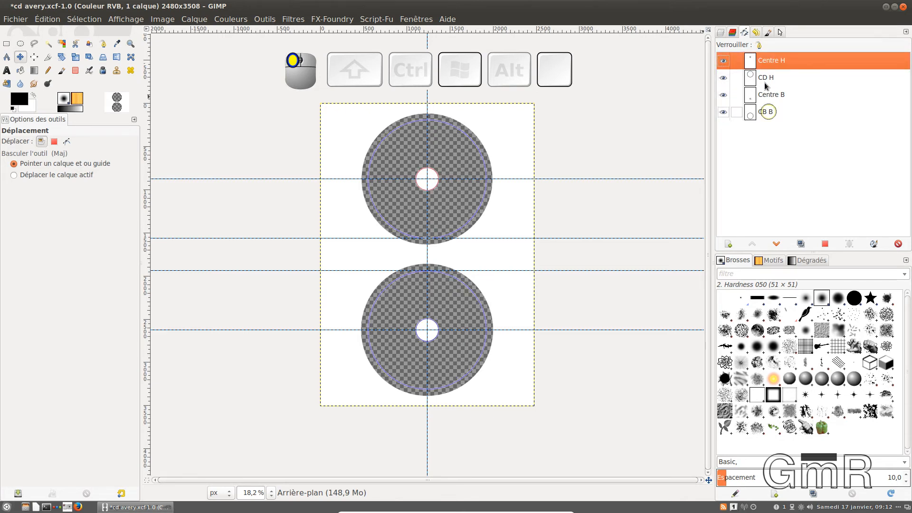
pyautogui.click(721, 32)
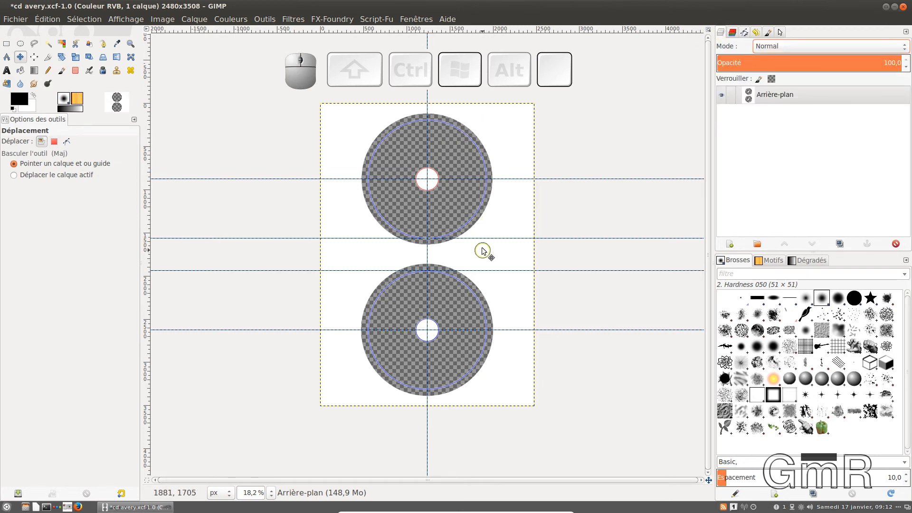
# - Import 006.jpg from the desktop as a new layer below Arrière-plan and restore the full-size image window
pyautogui.keyDown('ctrl'); pyautogui.scroll(1, 475, 251); pyautogui.keyUp('ctrl')
pyautogui.keyDown('ctrl'); pyautogui.scroll(2, 475, 251); pyautogui.keyUp('ctrl')
pyautogui.scroll(2, 454, 218)
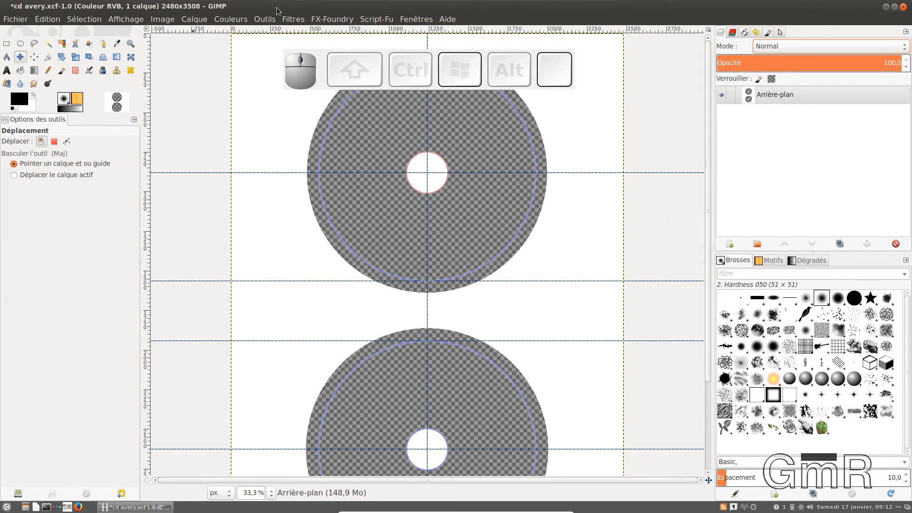
pyautogui.moveTo(346, 19); pyautogui.dragTo(75, 299)
pyautogui.click(111, 250)
pyautogui.moveTo(111, 251); pyautogui.dragTo(507, 425)
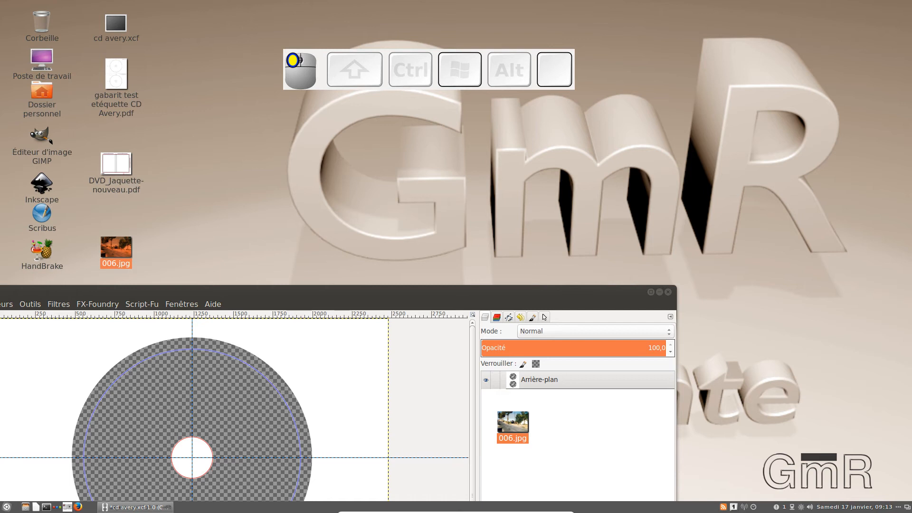
pyautogui.moveTo(507, 425); pyautogui.dragTo(509, 424)
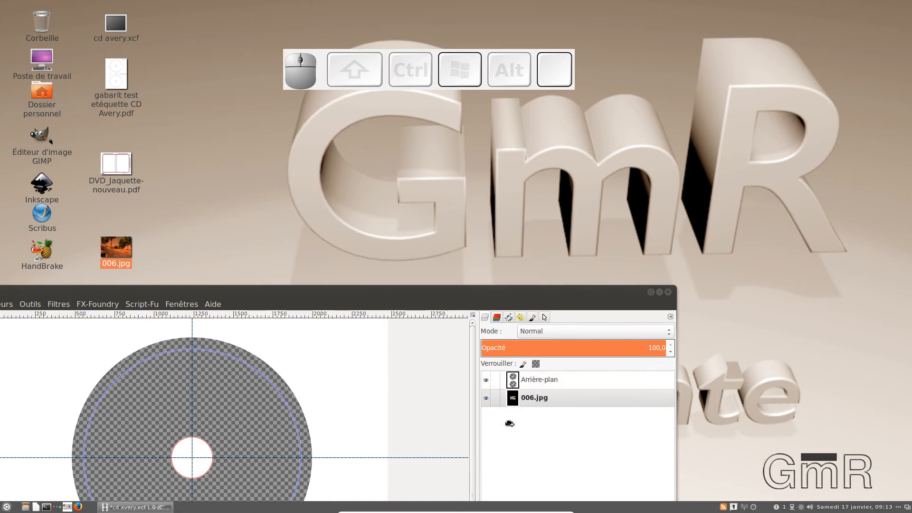
pyautogui.moveTo(557, 201); pyautogui.dragTo(675, 60)
pyautogui.doubleClick(674, 57)
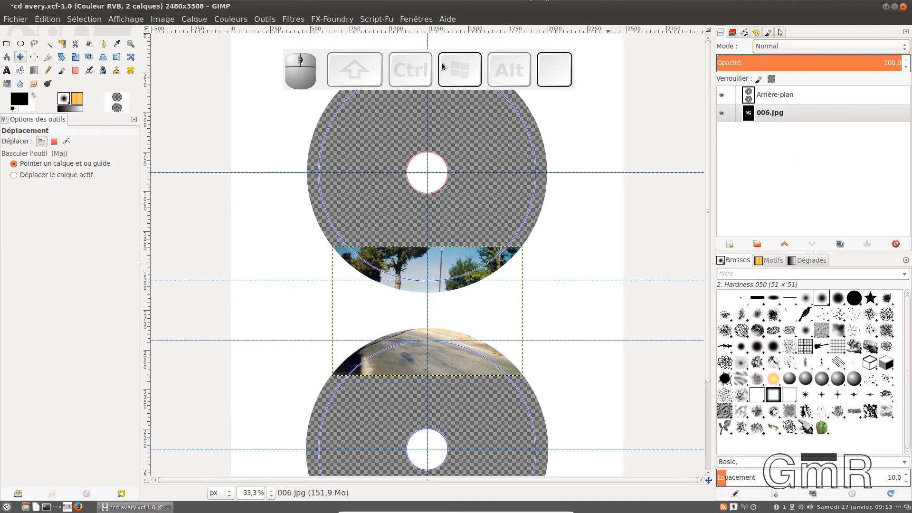
# - Set the Move tool to move the active layer and shift the 006.jpg layer over the upper-left part of the upper disc
pyautogui.moveTo(436, 70); pyautogui.dragTo(445, 26)
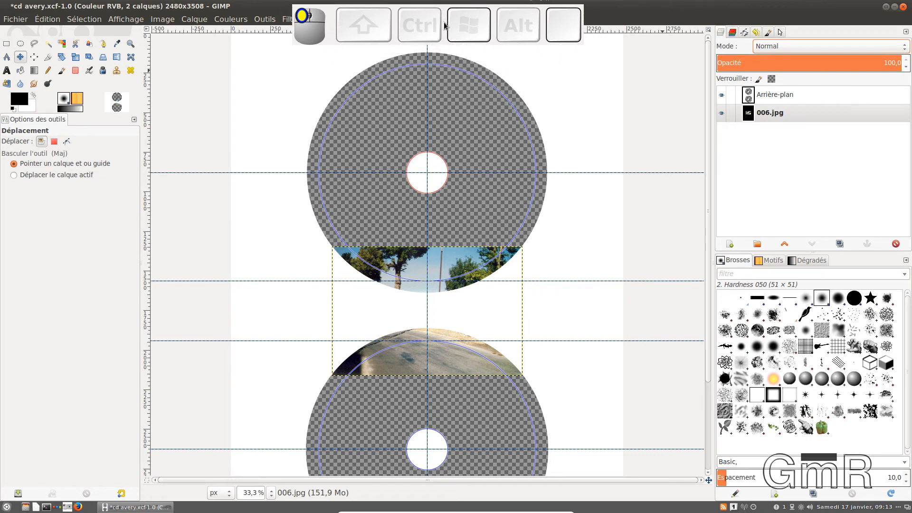
pyautogui.click(778, 114)
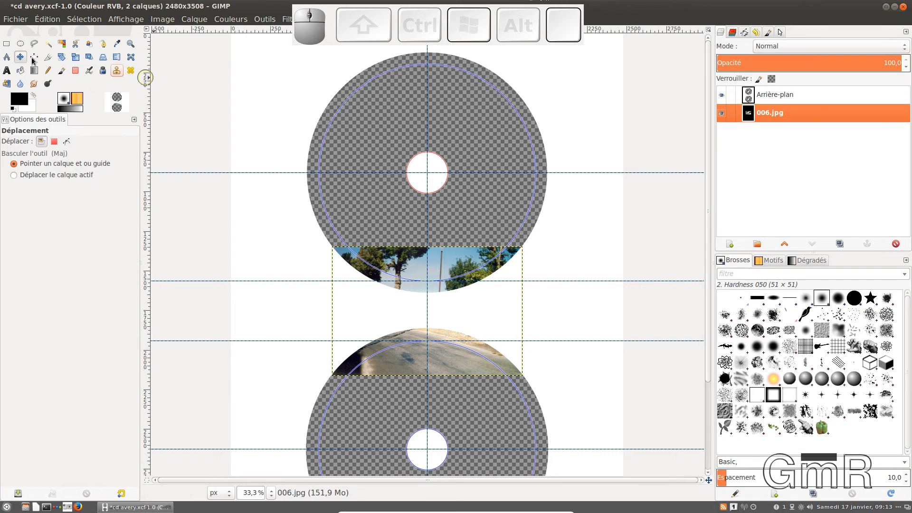
pyautogui.click(24, 178)
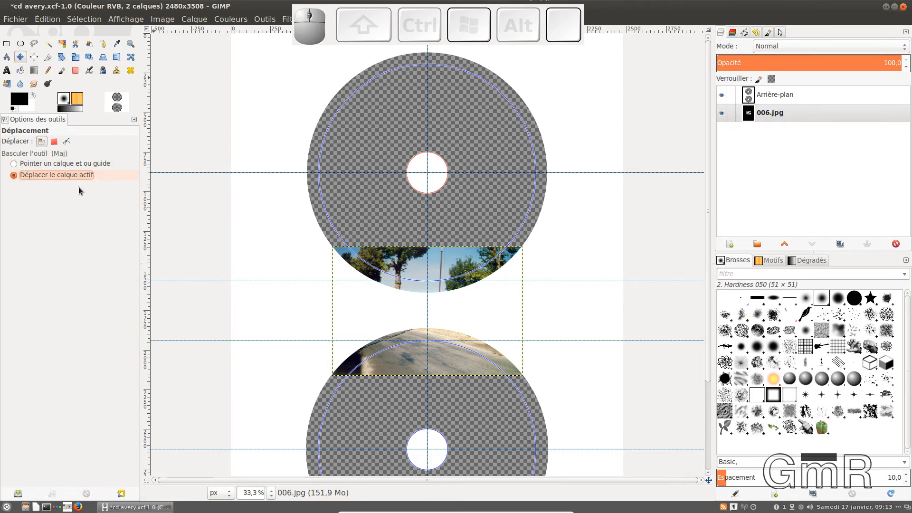
pyautogui.moveTo(447, 268); pyautogui.dragTo(395, 75)
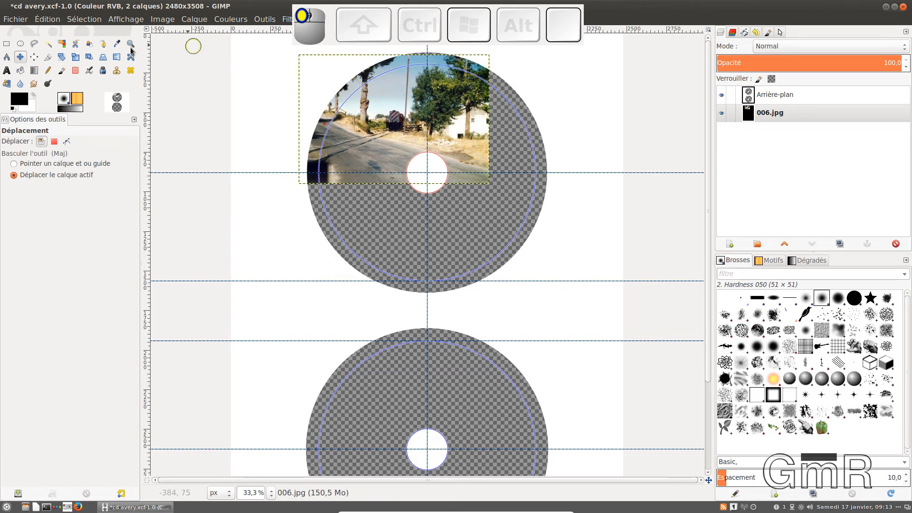
# - Scale the 006.jpg layer to about 2281 × 1602 px and shift it slightly down so the photo covers most of the upper disc
pyautogui.click(76, 57)
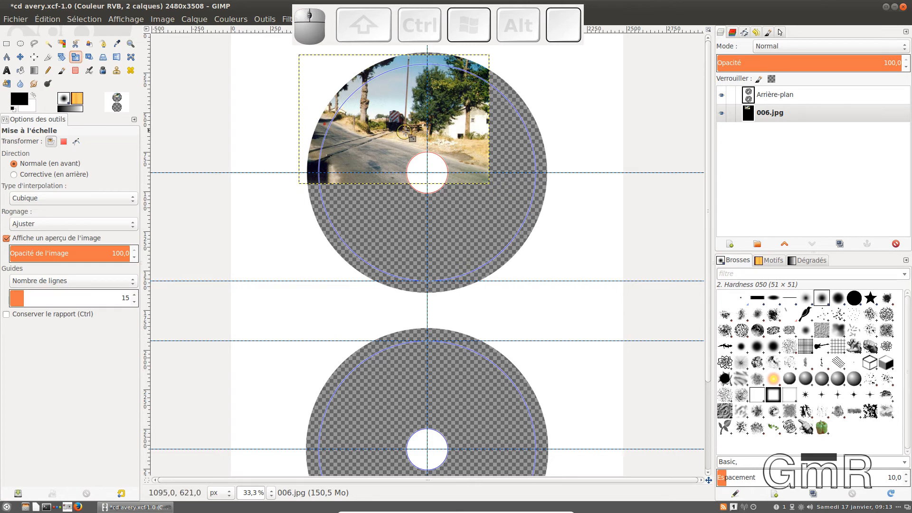
pyautogui.click(407, 132)
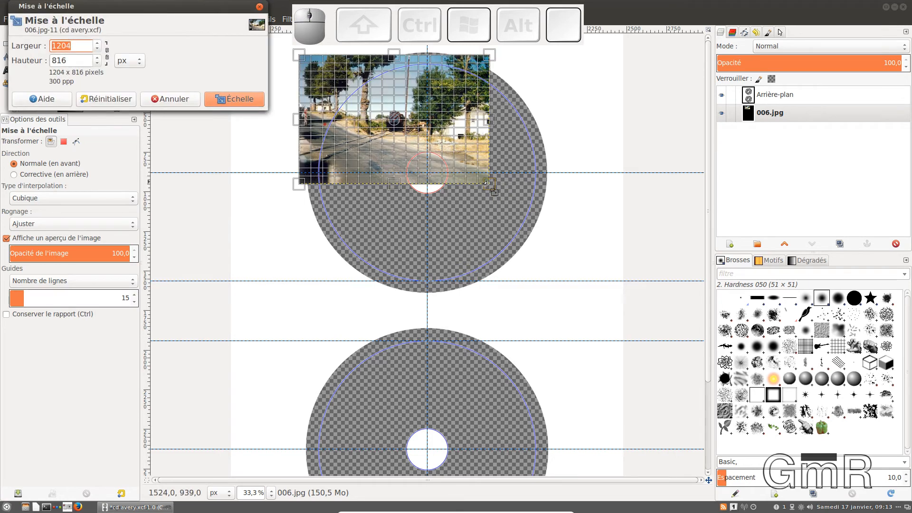
pyautogui.moveTo(489, 185); pyautogui.dragTo(660, 310)
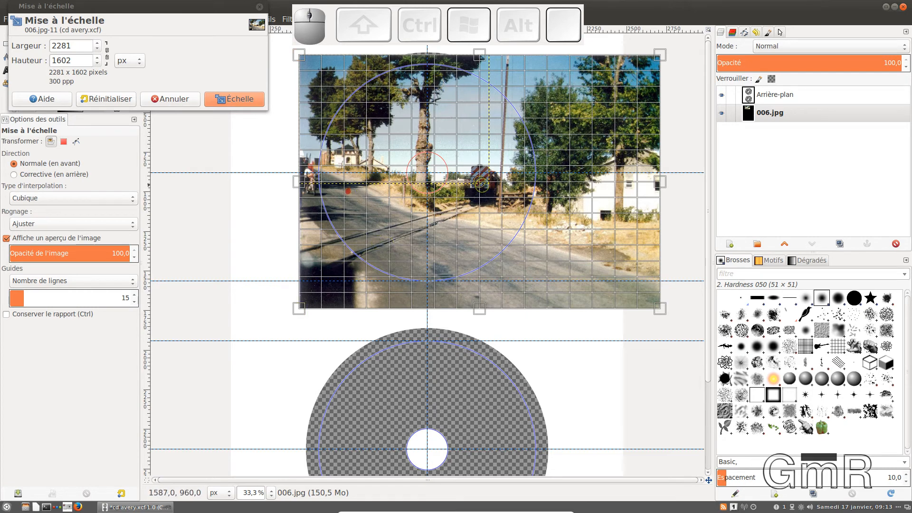
pyautogui.moveTo(482, 184)
pyautogui.mouseDown()
pyautogui.moveTo(475, 186)
pyautogui.moveTo(490, 186)
pyautogui.moveTo(485, 208)
pyautogui.moveTo(481, 189)
pyautogui.mouseUp()
pyautogui.click(235, 99)
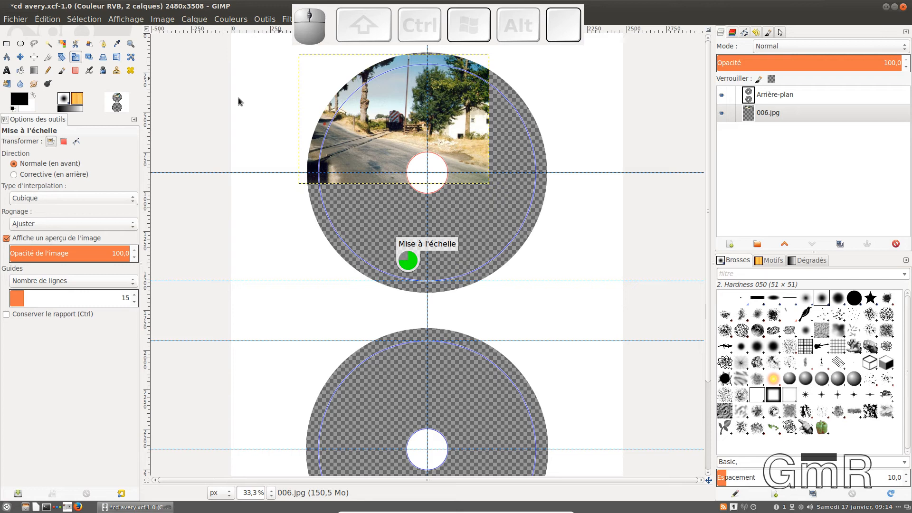
# - Add the text "Mon dvd avec gimp 2.814A" in Sans 18 px on the upper disc, above and left of its centre hole
pyautogui.click(8, 72)
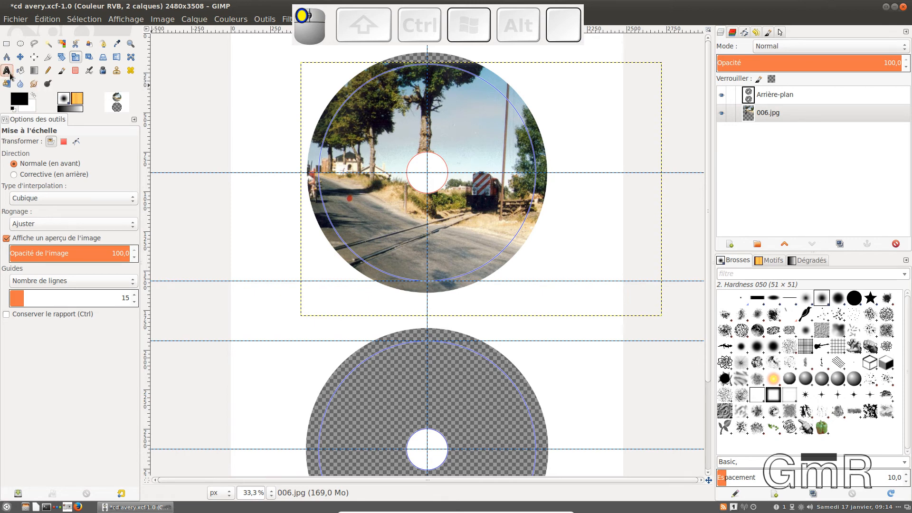
pyautogui.click(365, 110)
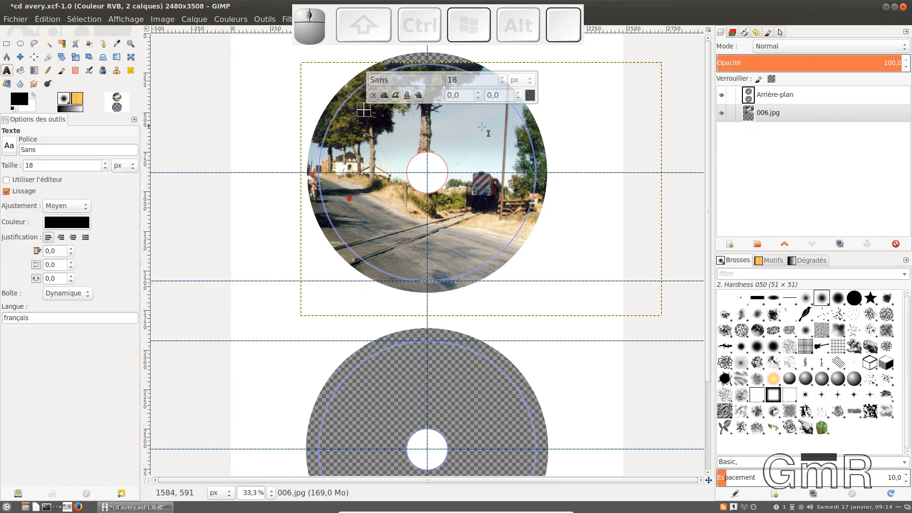
pyautogui.write('M')
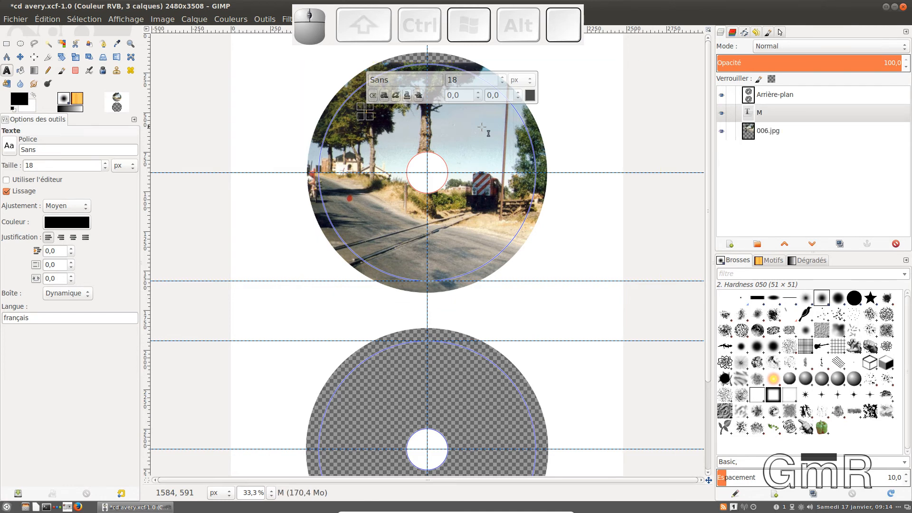
pyautogui.write('on ')
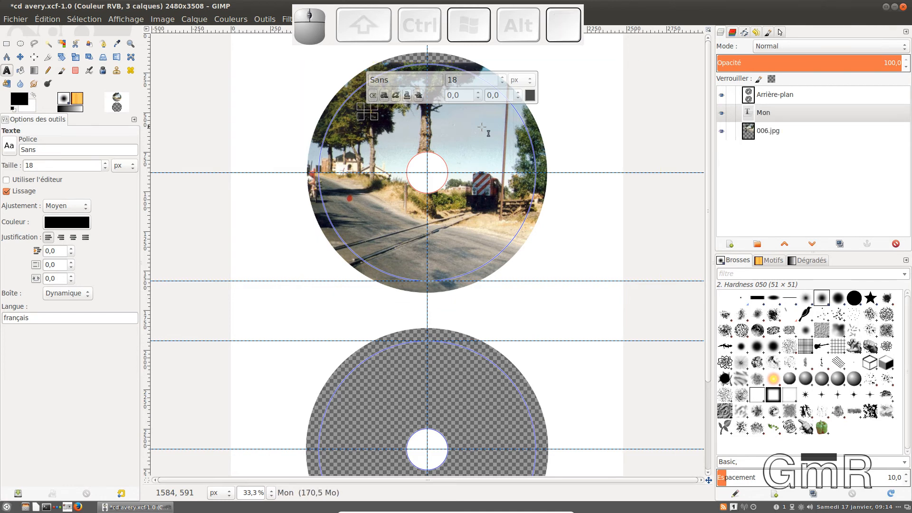
pyautogui.write('dvd')
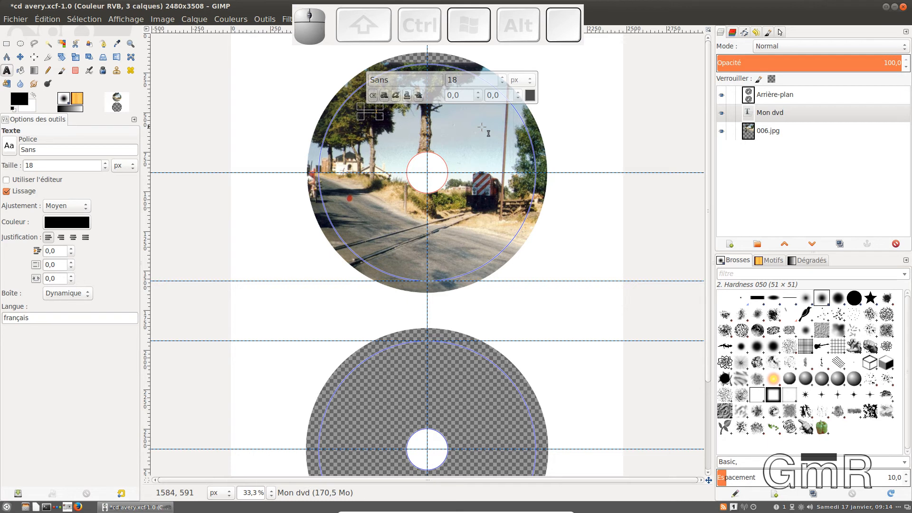
pyautogui.write(' avec g')
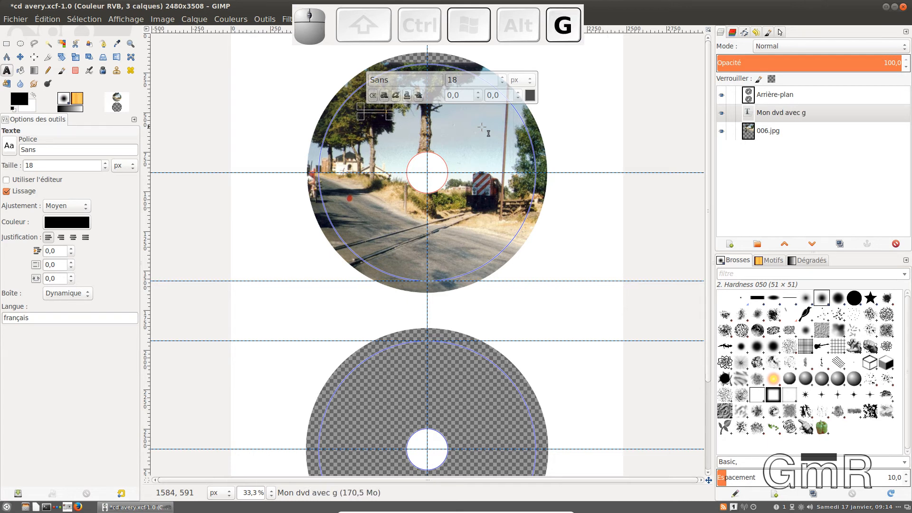
pyautogui.write('imp 2')
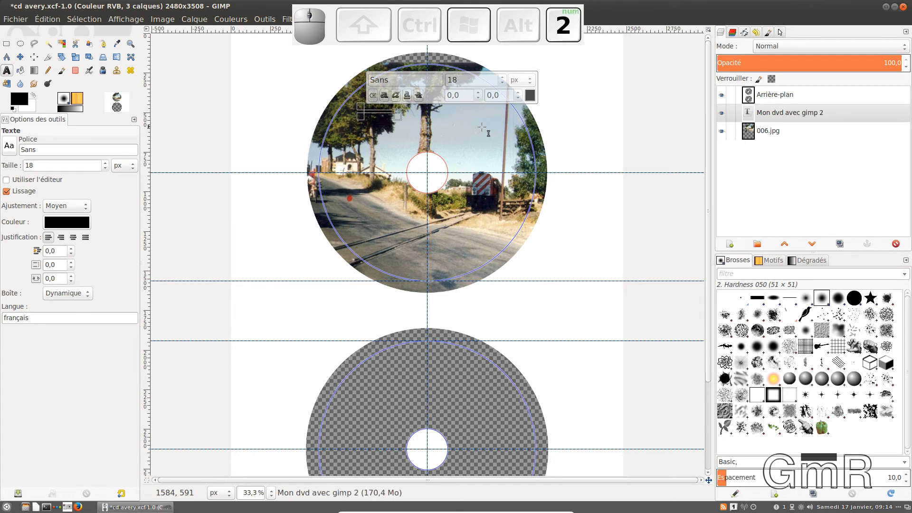
pyautogui.write('.814')
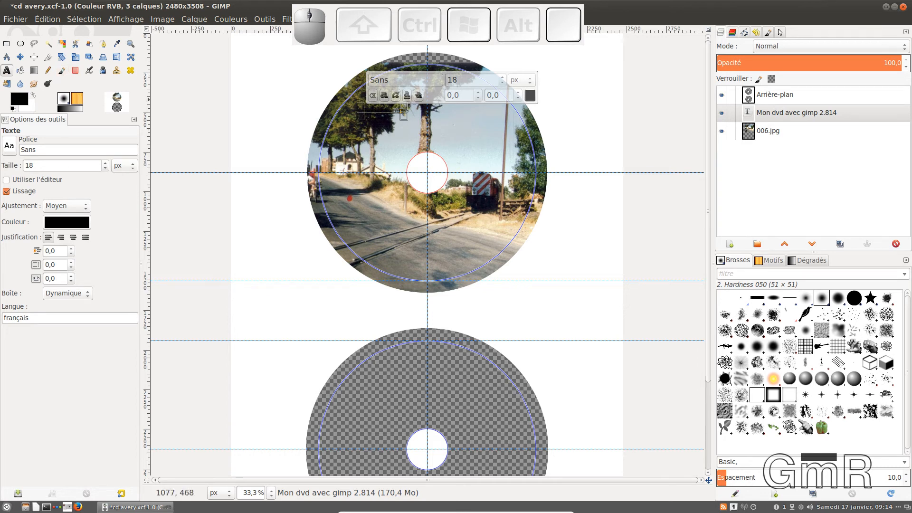
pyautogui.press('shift')
pyautogui.write('A')
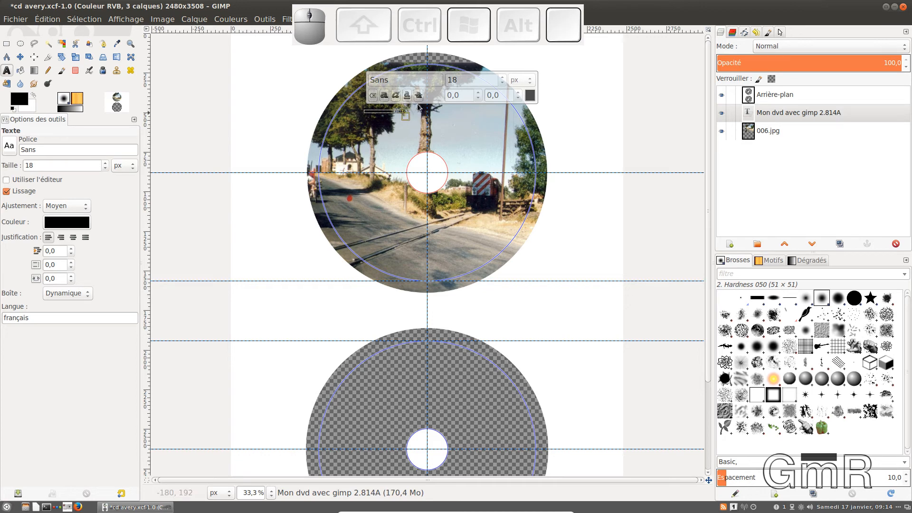
pyautogui.keyDown('ctrl'); pyautogui.scroll(2, 416, 110); pyautogui.keyUp('ctrl')
pyautogui.keyDown('ctrl'); pyautogui.scroll(3, 417, 111); pyautogui.keyUp('ctrl')
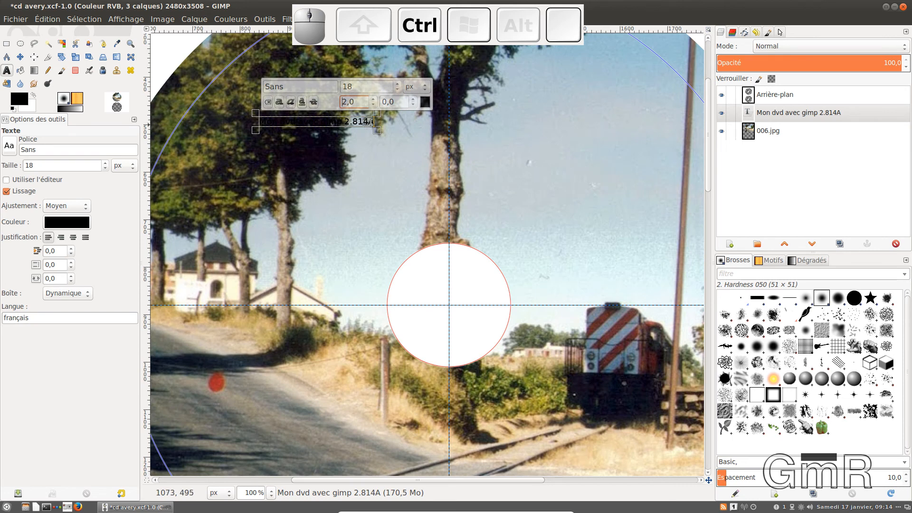
# - Select the whole text on the upper disc and set its size to 200 px
pyautogui.moveTo(374, 122); pyautogui.dragTo(254, 123)
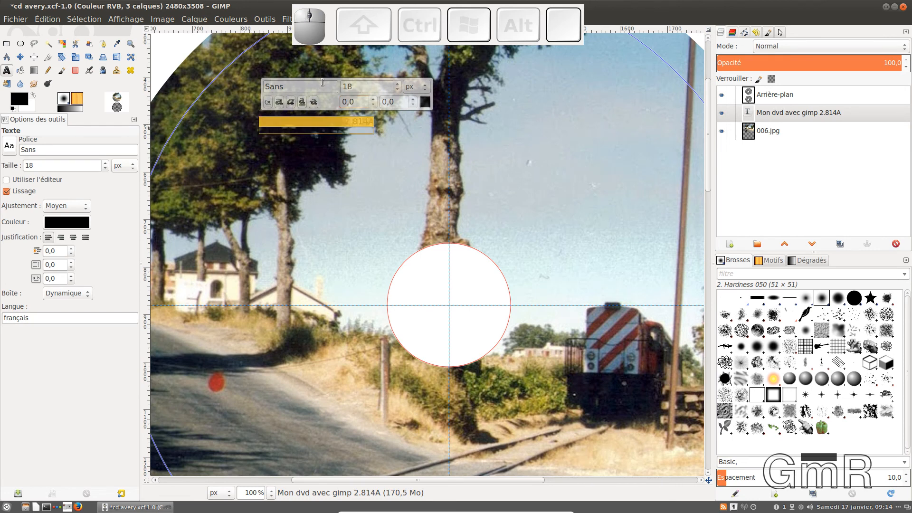
pyautogui.moveTo(358, 86); pyautogui.dragTo(292, 84)
pyautogui.write('20')
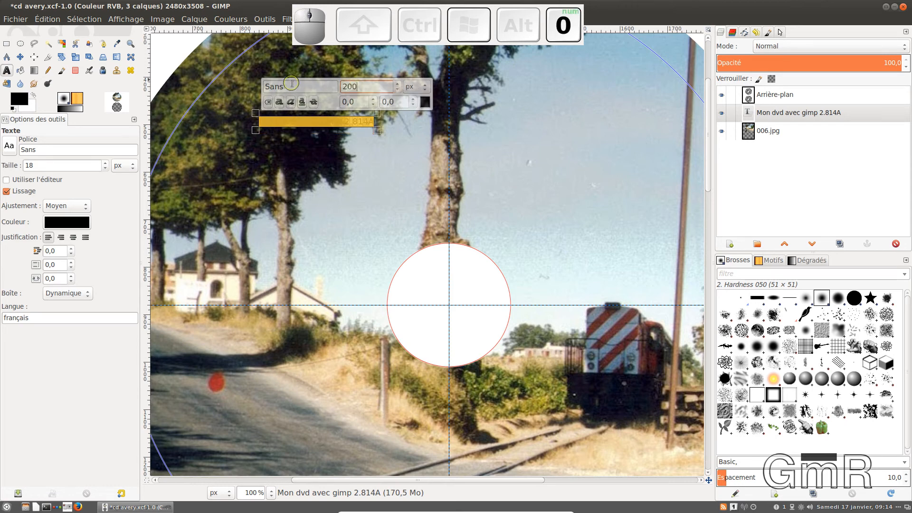
pyautogui.write('0')
pyautogui.press('Return')
pyautogui.keyDown('ctrl'); pyautogui.scroll(-1, 319, 175); pyautogui.keyUp('ctrl')
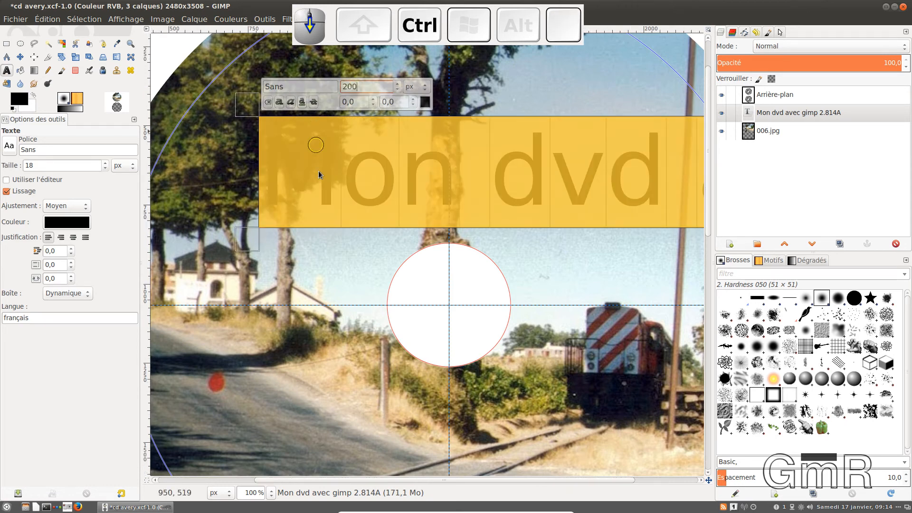
pyautogui.keyDown('ctrl'); pyautogui.scroll(-2, 319, 175); pyautogui.keyUp('ctrl')
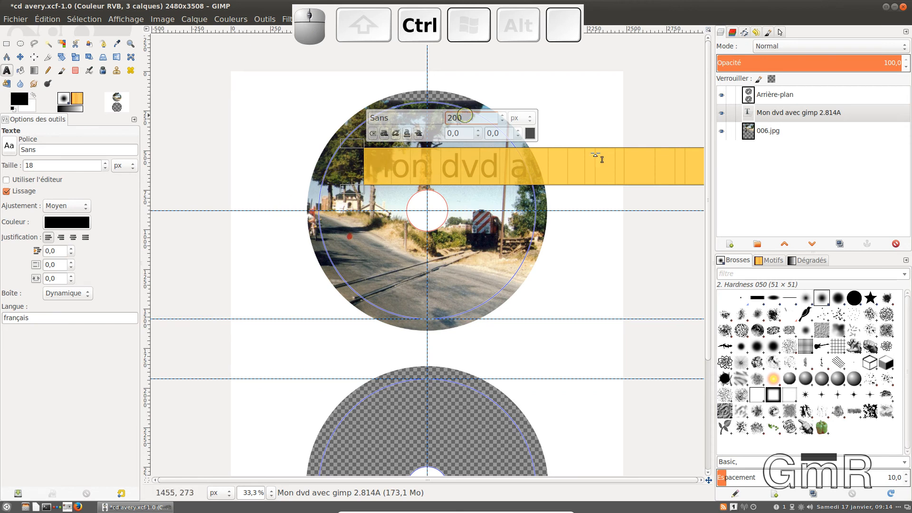
# - Set the size of the selected text to 150 px
pyautogui.hotkey('ctrl', 'BackSpace')
pyautogui.press('BackSpace')
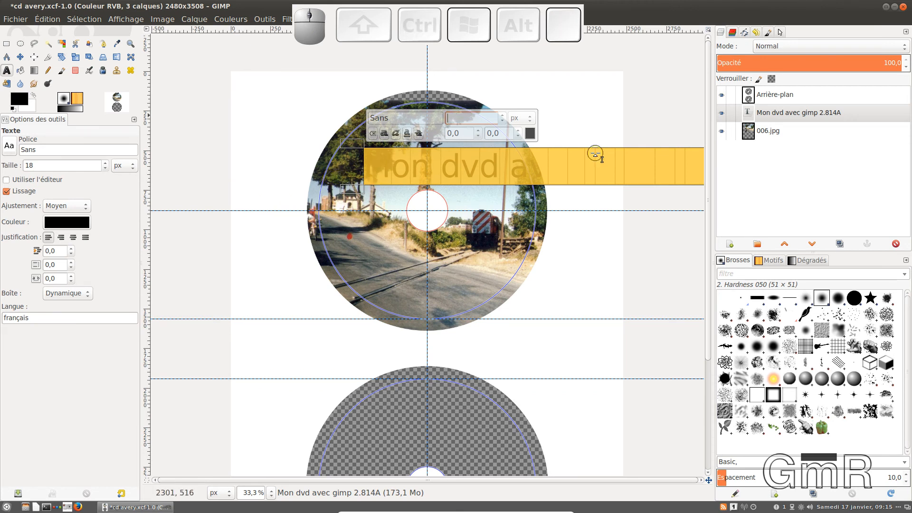
pyautogui.write('150')
# - Change the selected text's colour to golden yellow (e1c426)
pyautogui.click(81, 222)
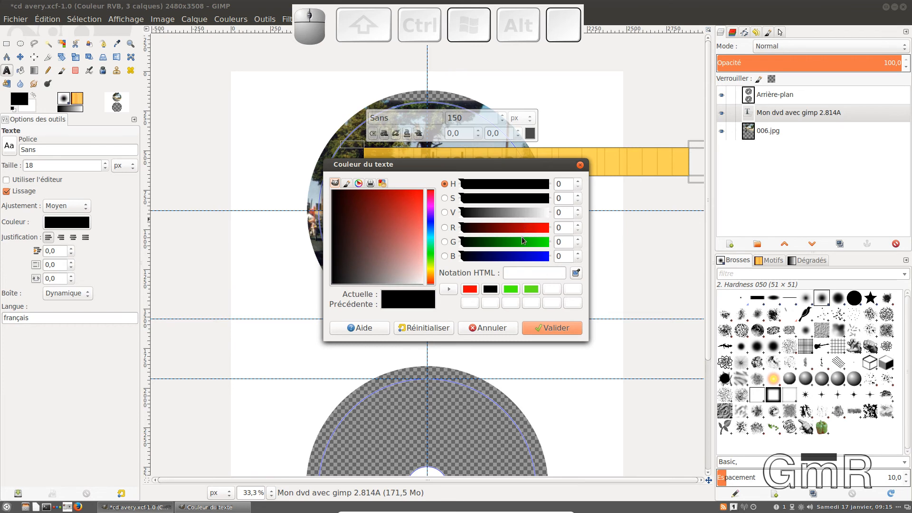
pyautogui.click(431, 274)
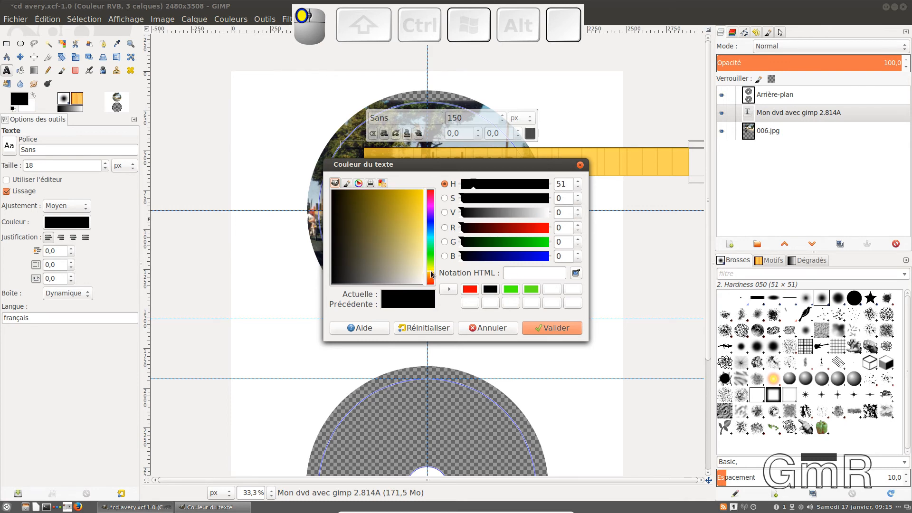
pyautogui.click(412, 206)
pyautogui.click(545, 328)
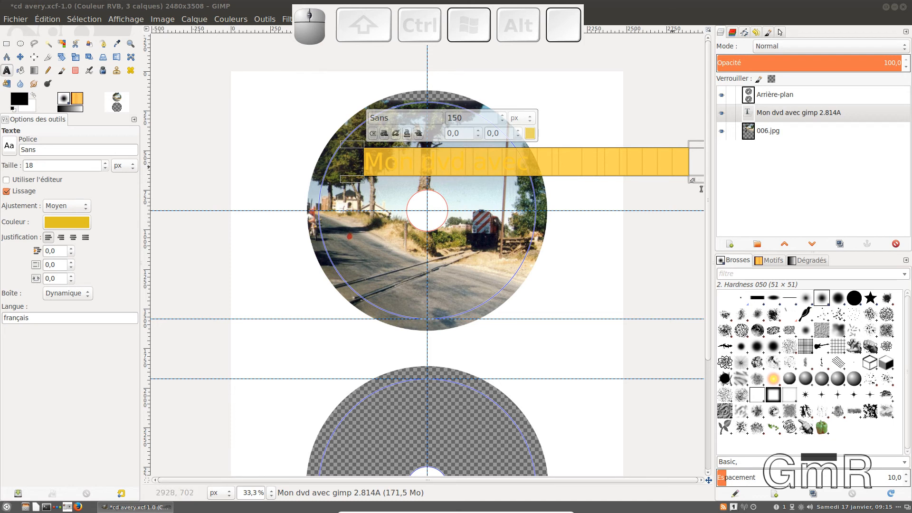
# - Reshape the text box into a fixed frame of about 1082 × 740 px over the upper disc so the text wraps
pyautogui.moveTo(599, 228); pyautogui.dragTo(537, 260)
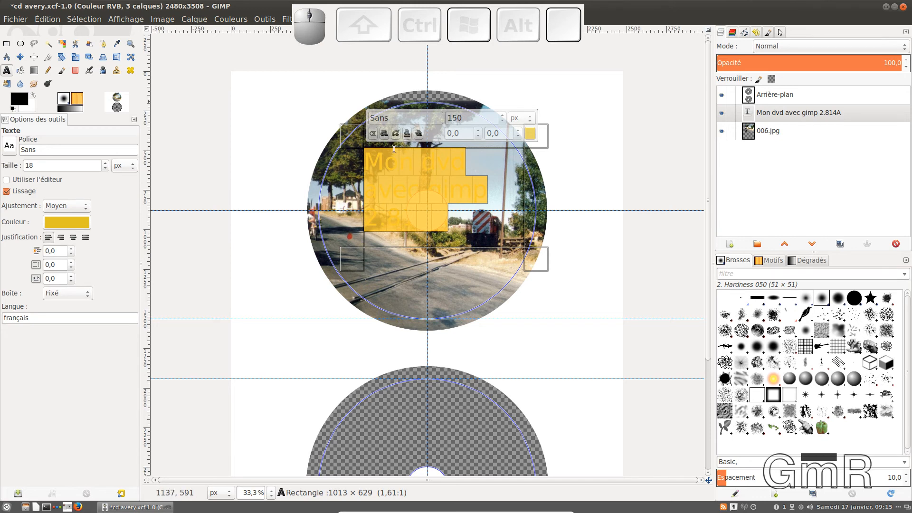
pyautogui.moveTo(345, 122); pyautogui.dragTo(337, 117)
pyautogui.click(378, 152)
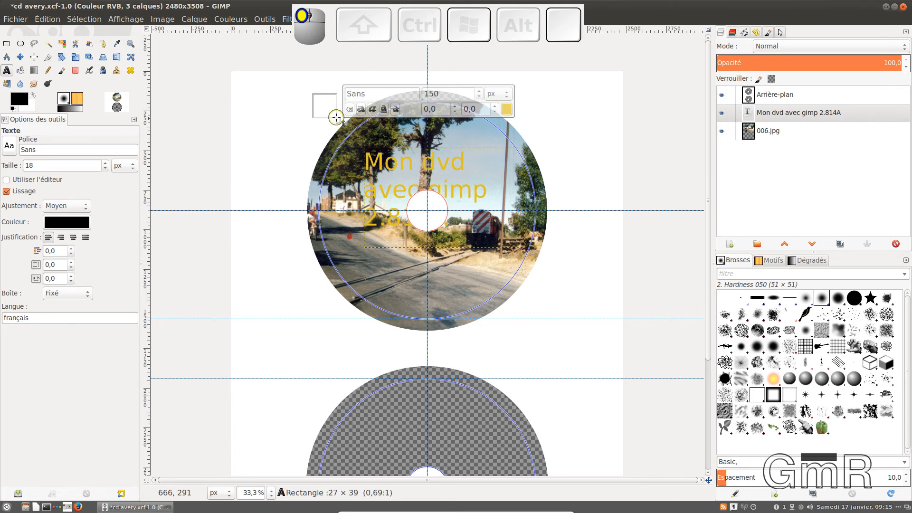
pyautogui.click(376, 152)
pyautogui.moveTo(344, 132); pyautogui.dragTo(332, 114)
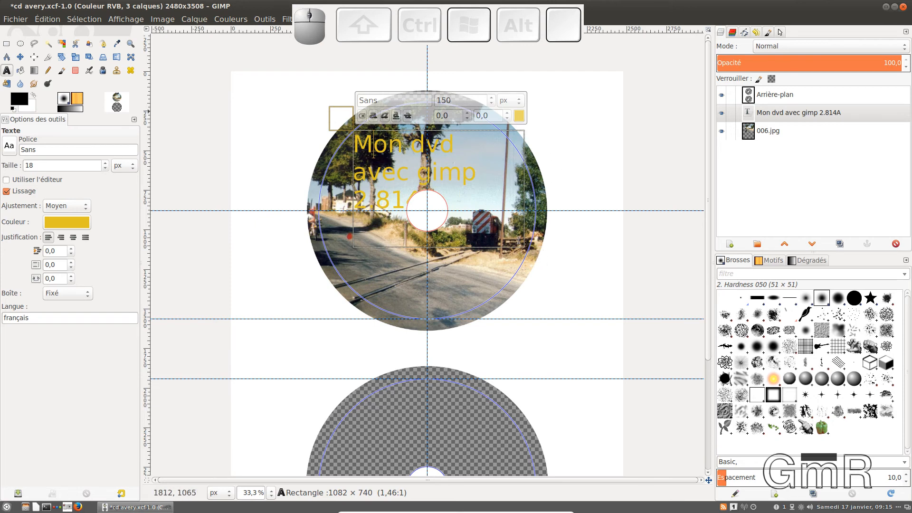
# - Reduce the text box to about 908 × 707 px by pulling in its upper-right corner
pyautogui.click(533, 251)
pyautogui.click(550, 267)
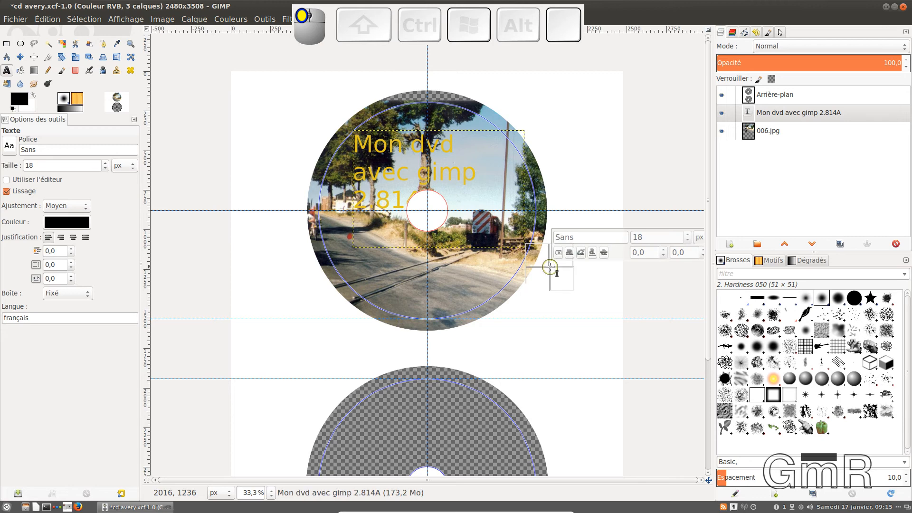
pyautogui.click(523, 164)
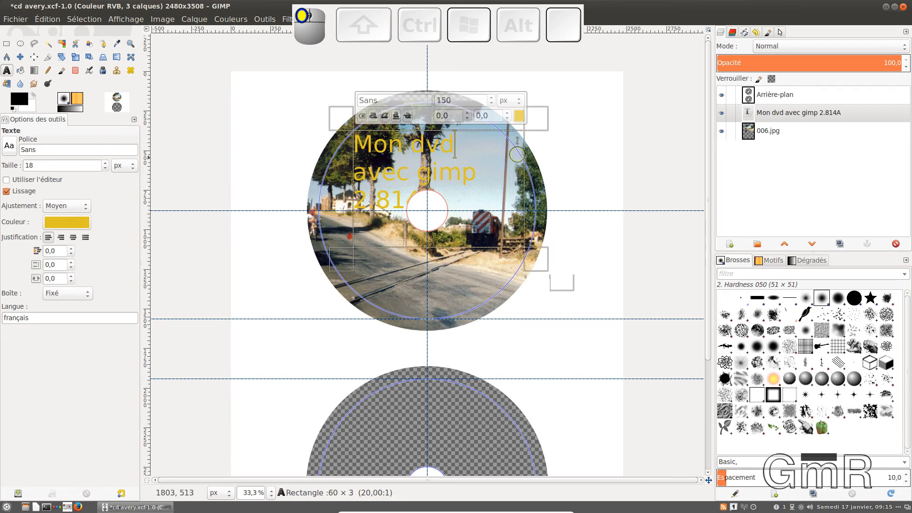
pyautogui.moveTo(540, 104); pyautogui.dragTo(532, 107)
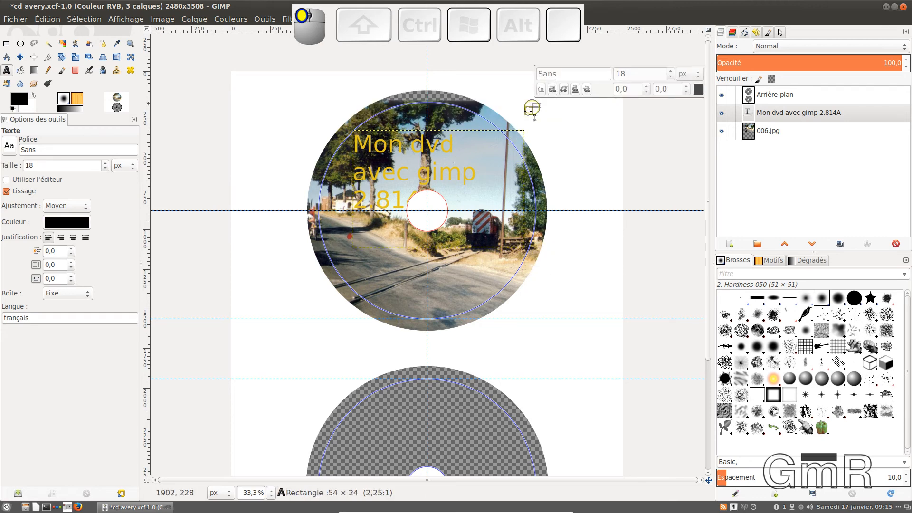
pyautogui.click(512, 137)
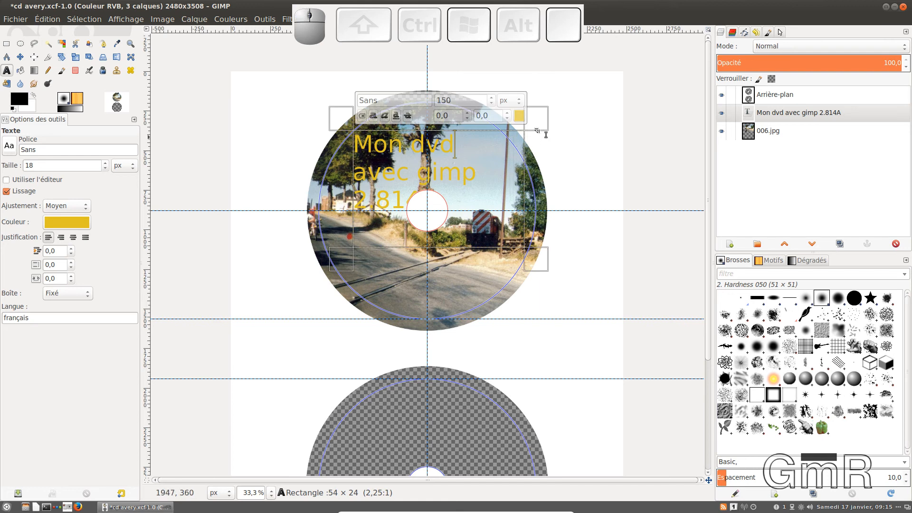
pyautogui.moveTo(528, 134); pyautogui.dragTo(529, 133)
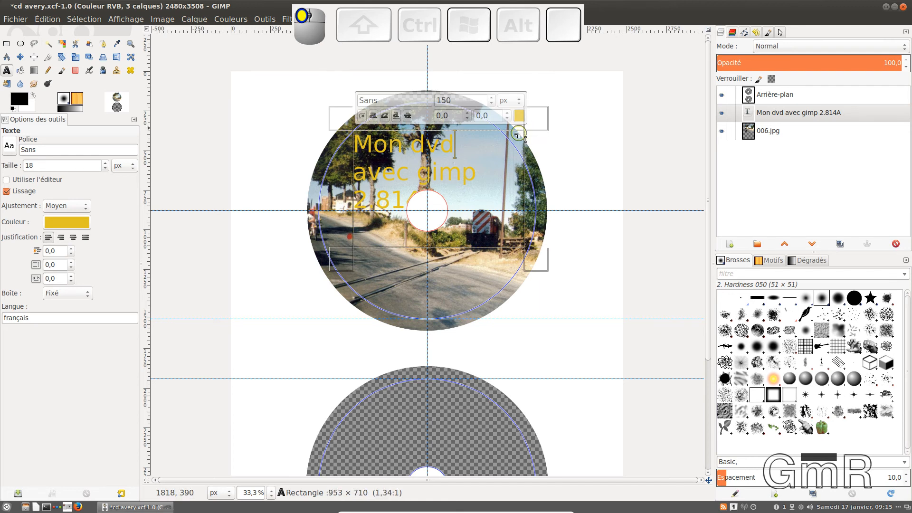
pyautogui.moveTo(518, 135); pyautogui.dragTo(516, 128)
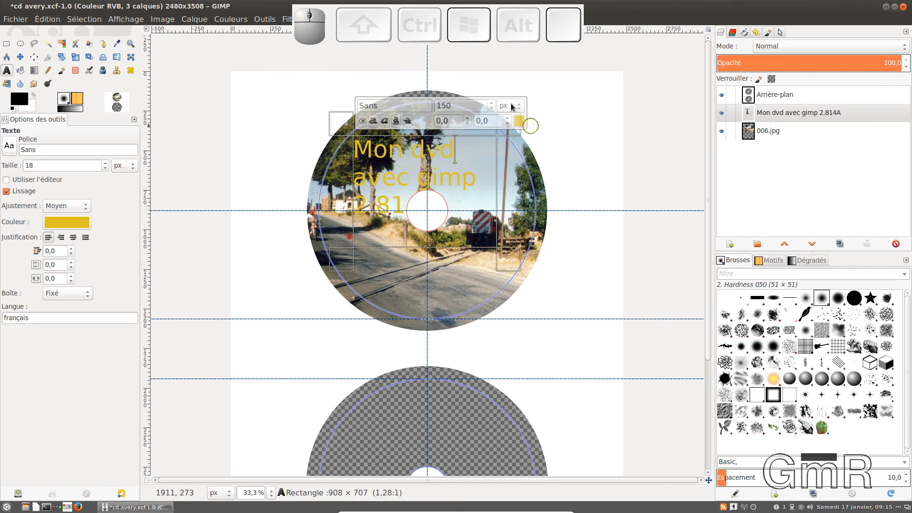
pyautogui.click(429, 84)
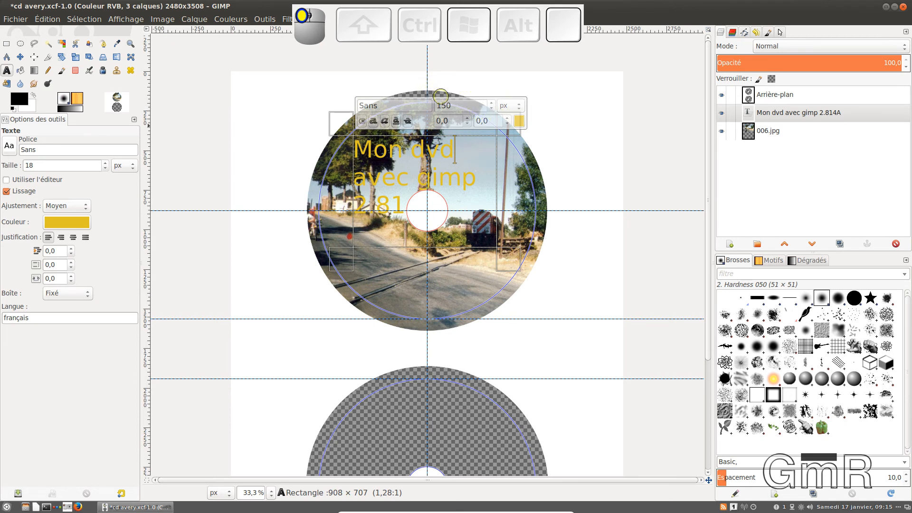
pyautogui.click(468, 181)
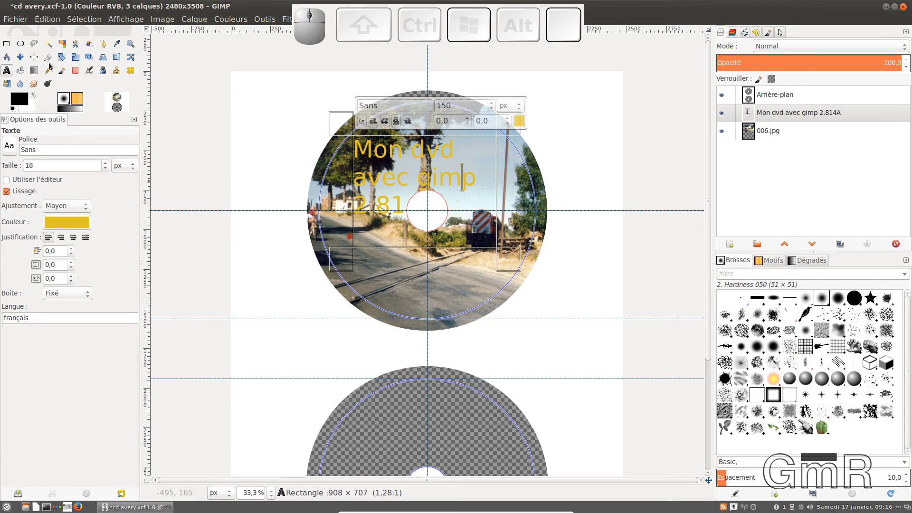
# - Move the 006.jpg layer slightly up so the photo covers the transparent strip along the upper disc's top edge
pyautogui.click(20, 57)
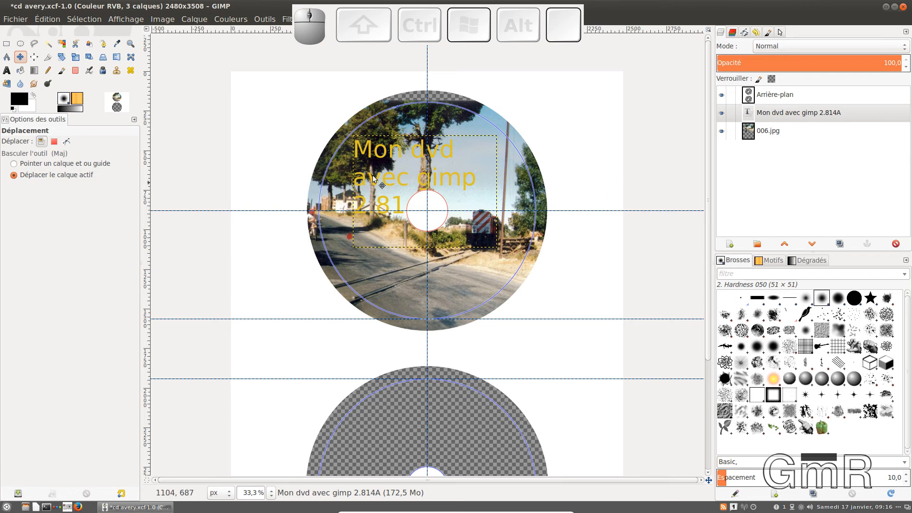
pyautogui.scroll(2, 402, 209)
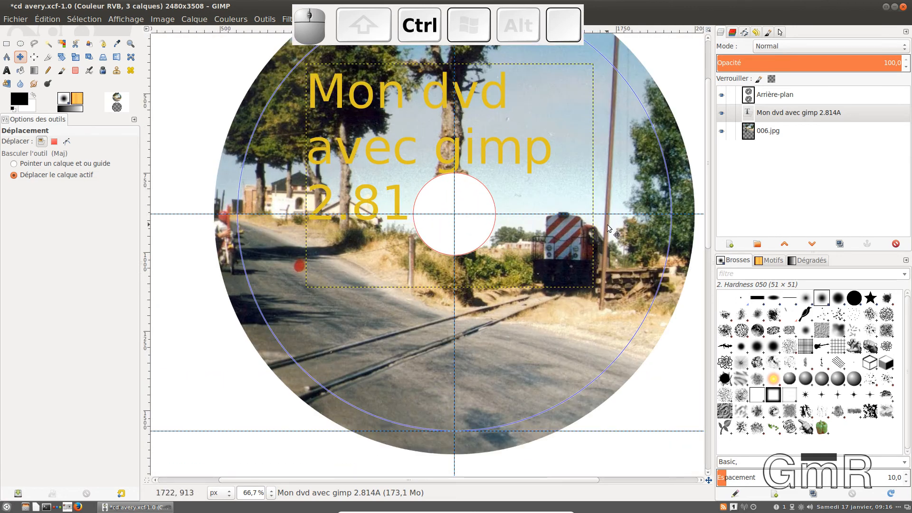
pyautogui.scroll(3, 607, 224)
pyautogui.scroll(-3, 613, 218)
pyautogui.scroll(3, 627, 205)
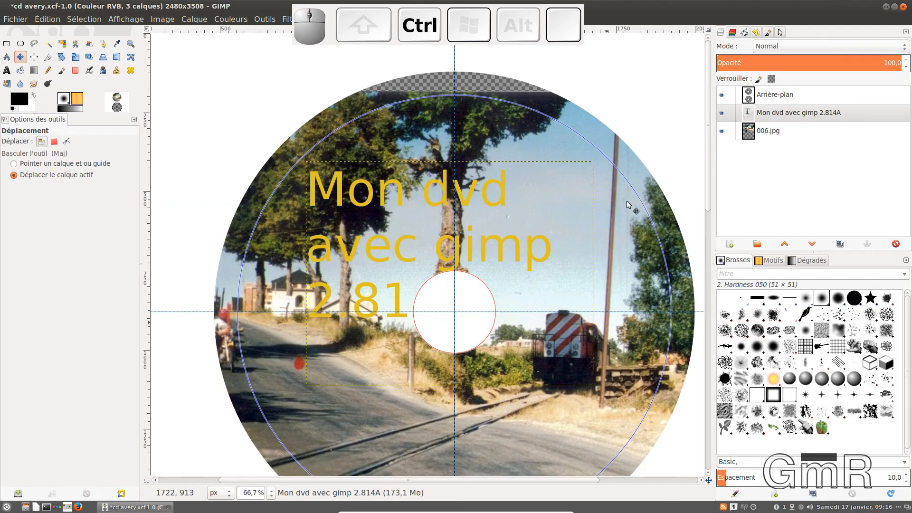
pyautogui.keyDown('ctrl'); pyautogui.click(749, 138); pyautogui.keyUp('ctrl')
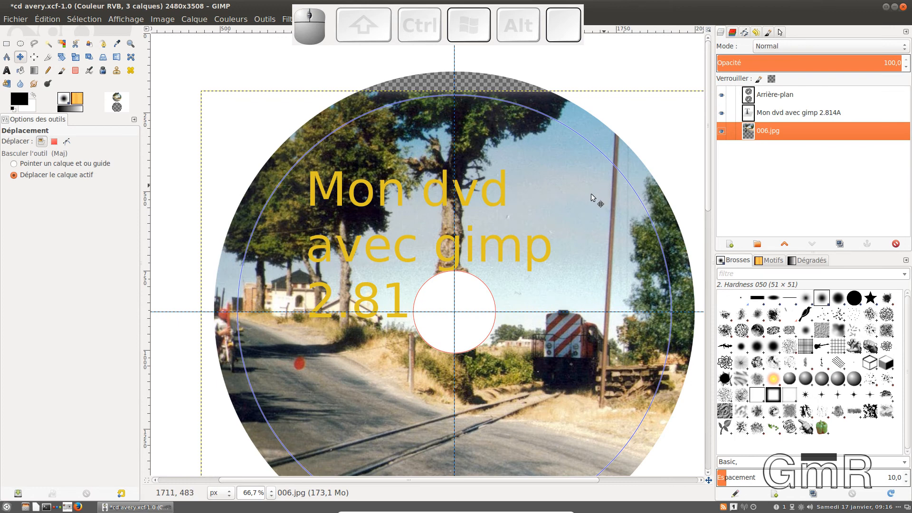
pyautogui.moveTo(591, 194); pyautogui.dragTo(591, 172)
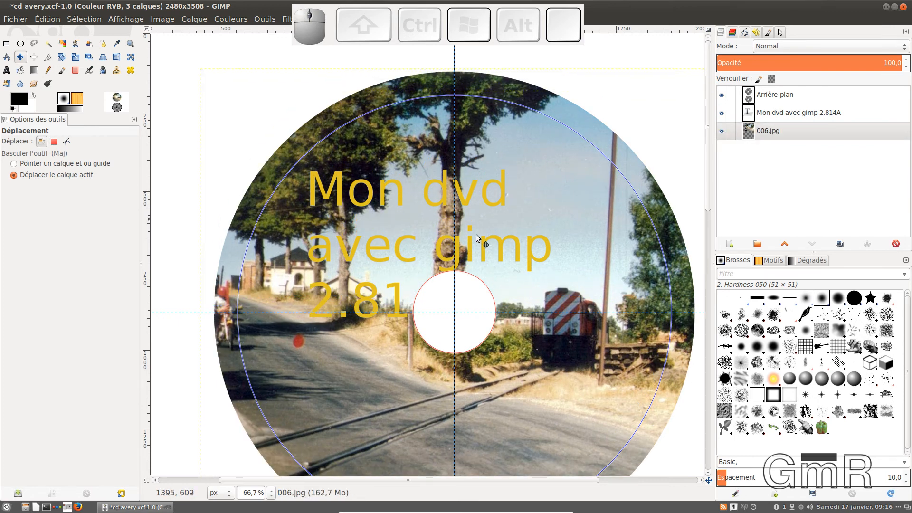
# - Select all the text in the "Mon dvd avec gimp 2.814A" layer and change its colour to black (000000)
pyautogui.click(749, 114)
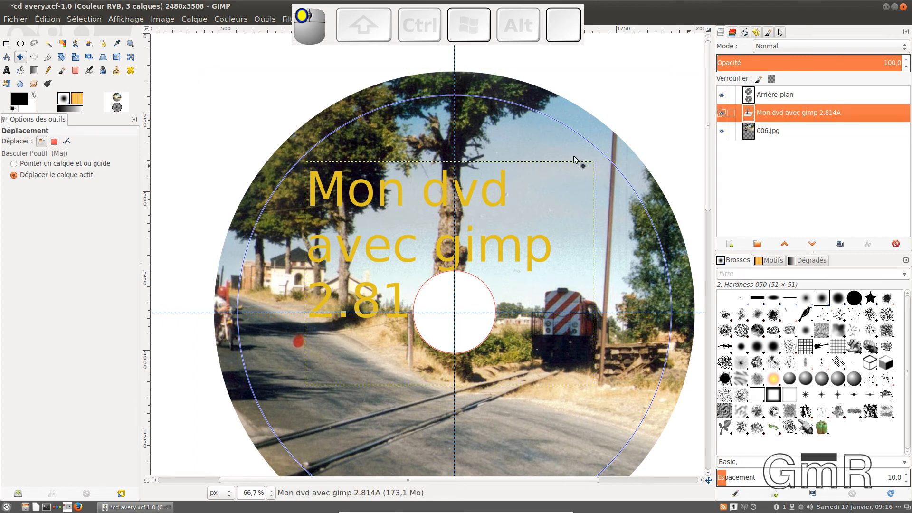
pyautogui.click(402, 306)
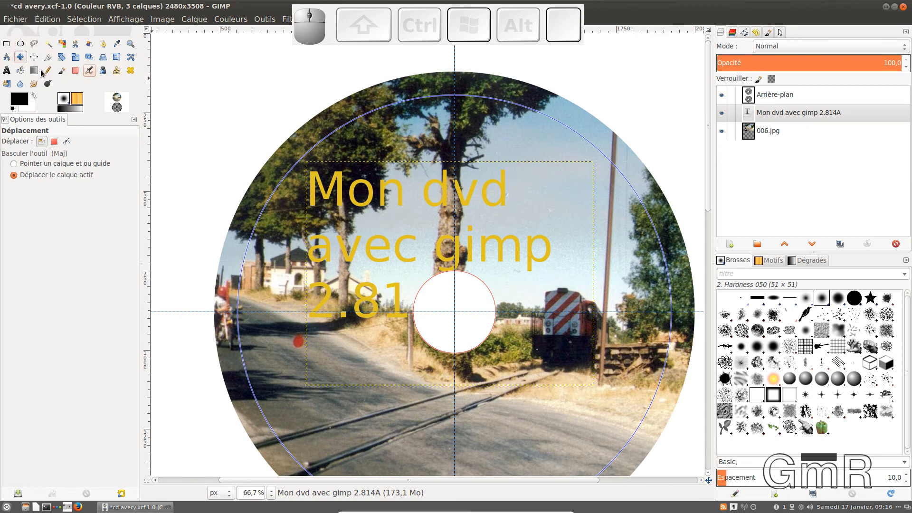
pyautogui.click(11, 72)
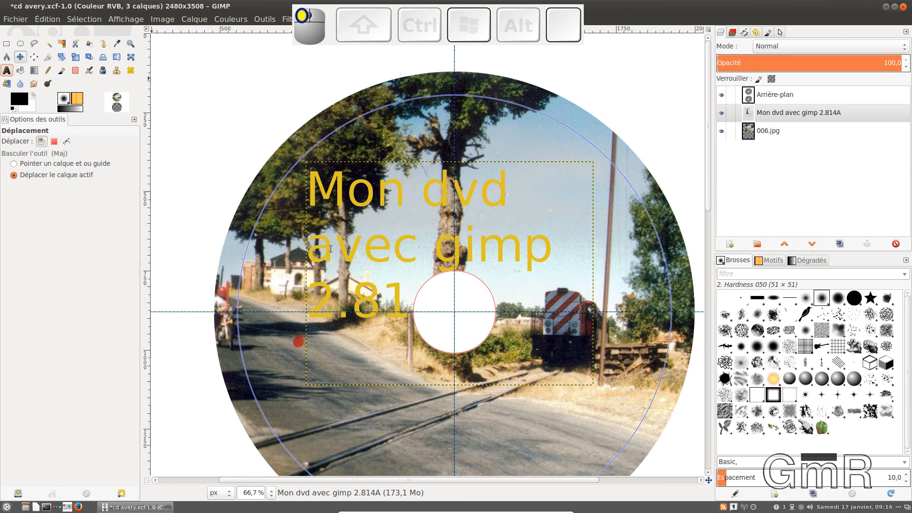
pyautogui.click(400, 301)
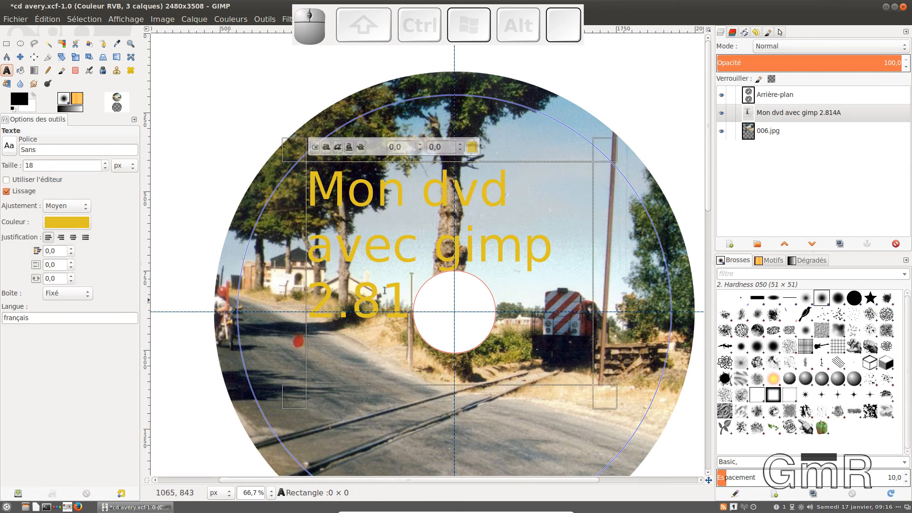
pyautogui.moveTo(385, 291); pyautogui.dragTo(90, 224)
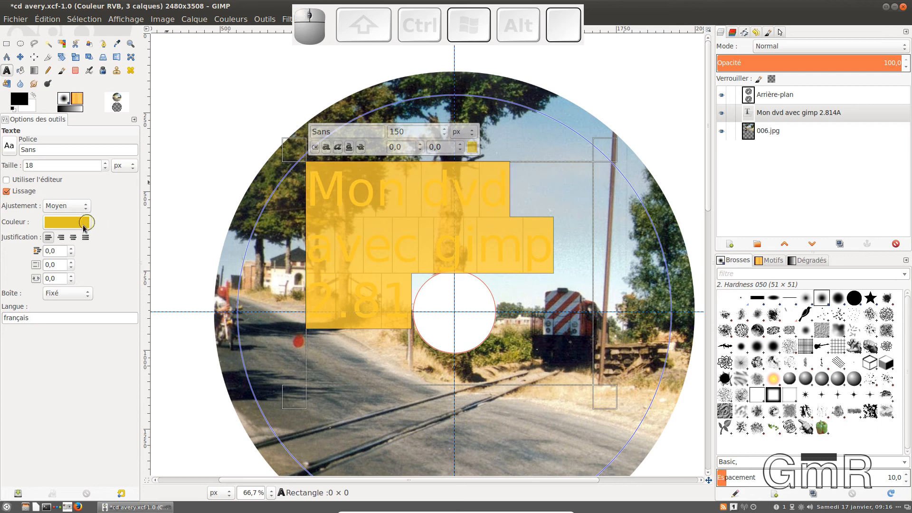
pyautogui.click(87, 226)
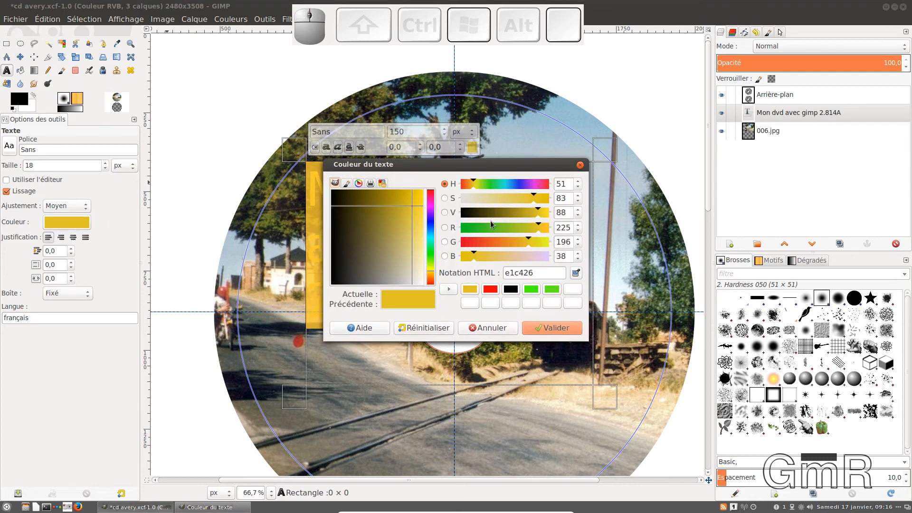
pyautogui.click(512, 289)
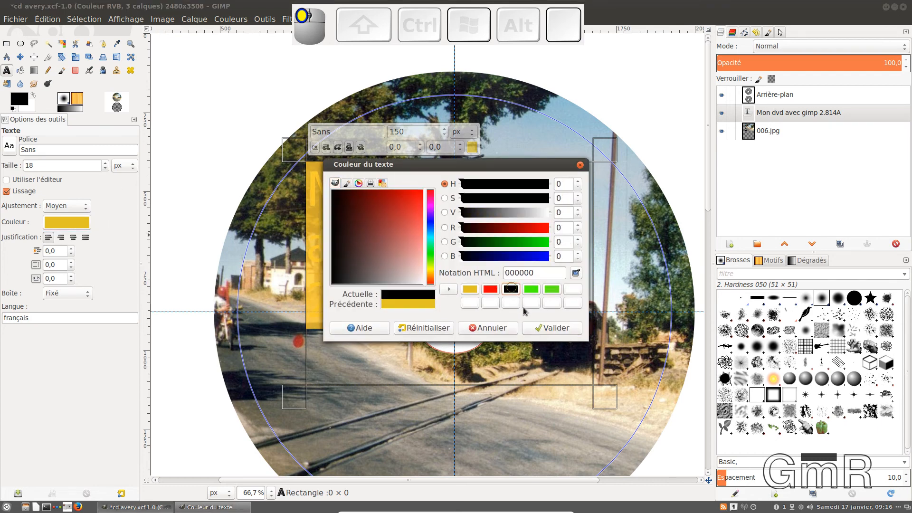
pyautogui.click(544, 329)
# - Resize the text box to about 999 × 641 px within the upper disc so the text wraps onto three lines
pyautogui.moveTo(607, 283); pyautogui.dragTo(678, 229)
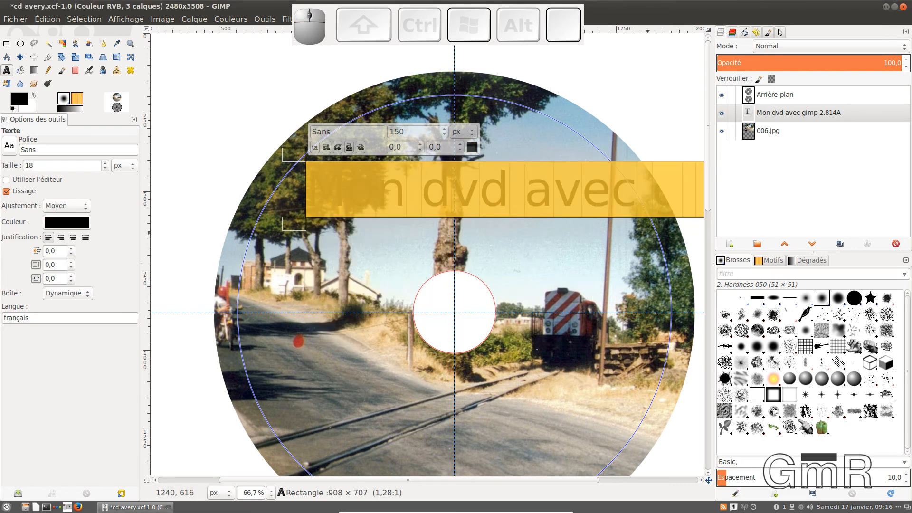
pyautogui.moveTo(277, 260); pyautogui.dragTo(273, 408)
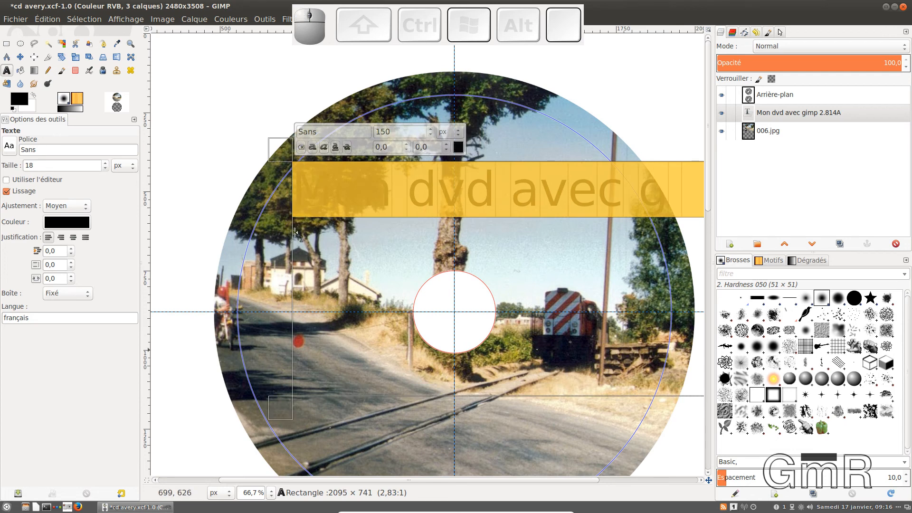
pyautogui.scroll(-3, 421, 253)
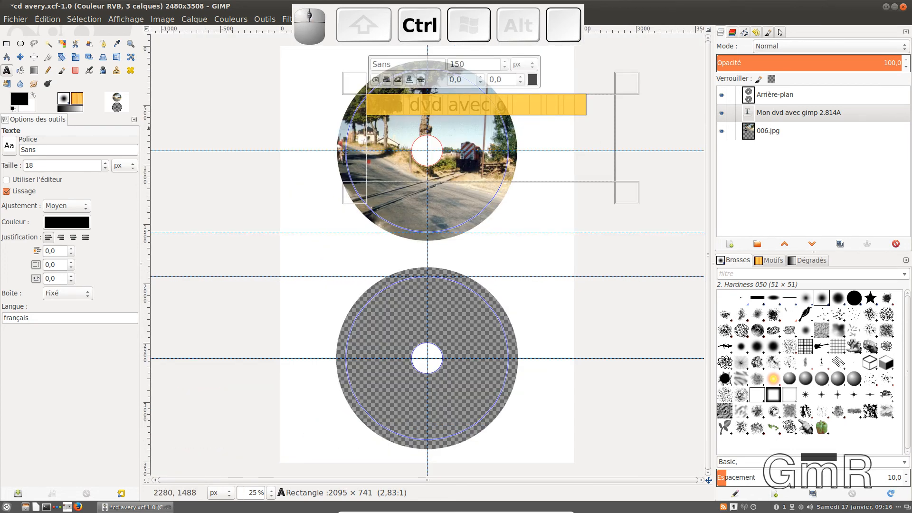
pyautogui.moveTo(636, 95); pyautogui.dragTo(505, 106)
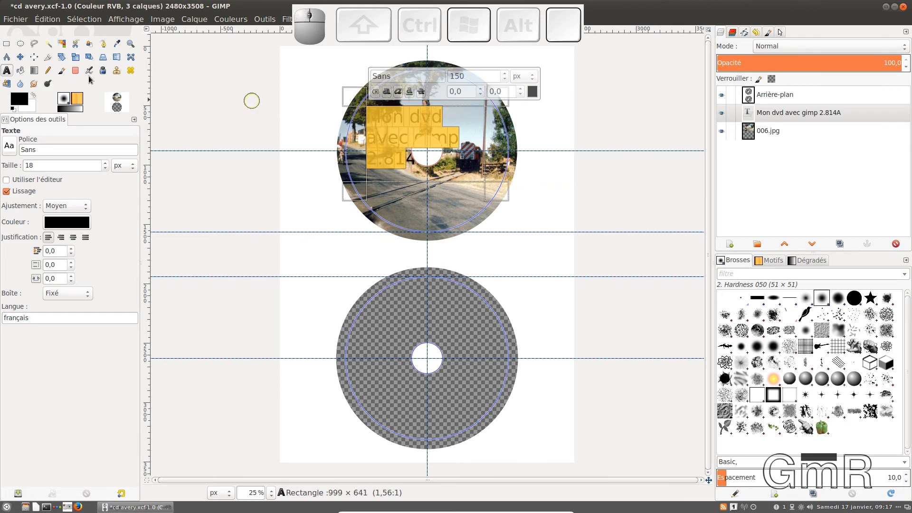
# - Move the "Mon dvd avec gimp 2.814A" text layer to the lower half of the upper disc, just below the centre hole
pyautogui.click(20, 57)
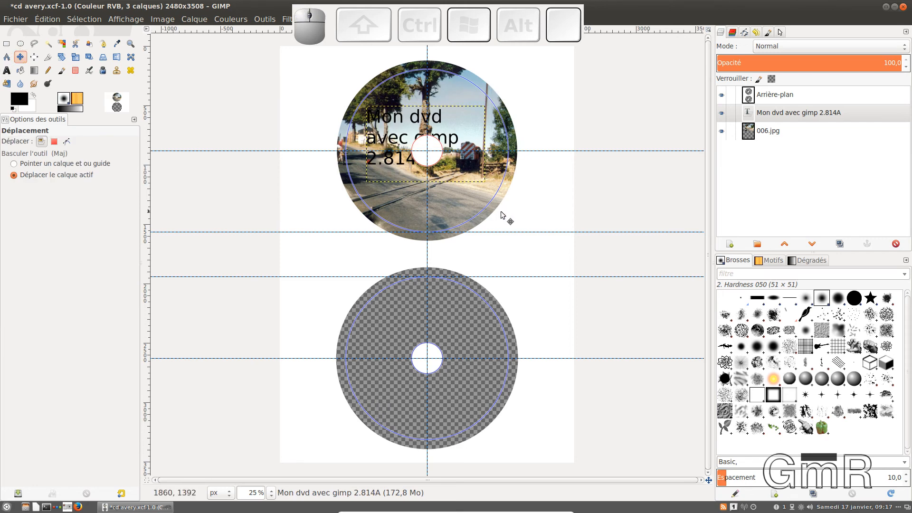
pyautogui.scroll(1, 465, 206)
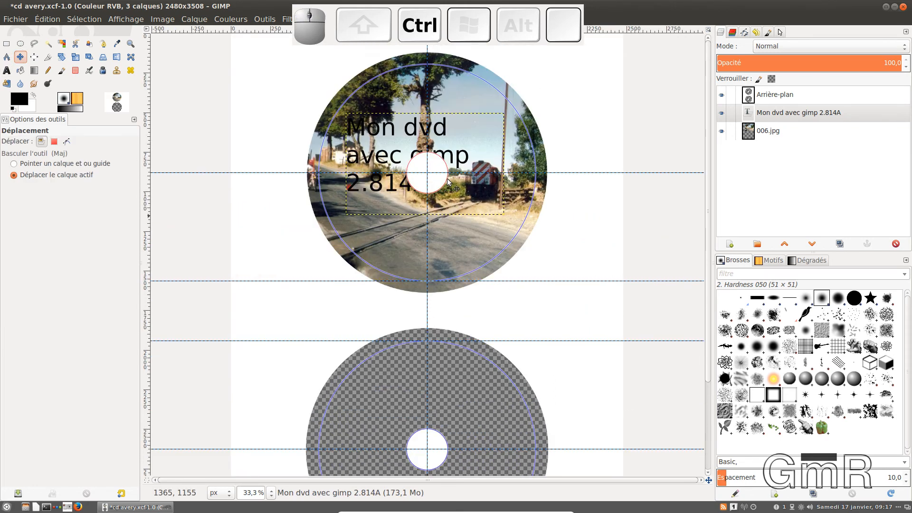
pyautogui.moveTo(414, 129); pyautogui.dragTo(433, 94)
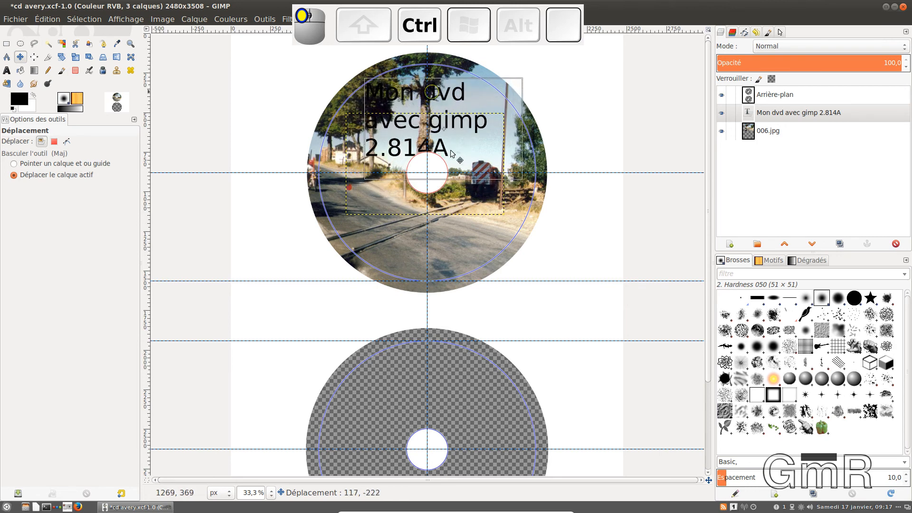
pyautogui.moveTo(452, 153); pyautogui.dragTo(451, 154)
pyautogui.scroll(2, 451, 154)
pyautogui.scroll(-1, 451, 155)
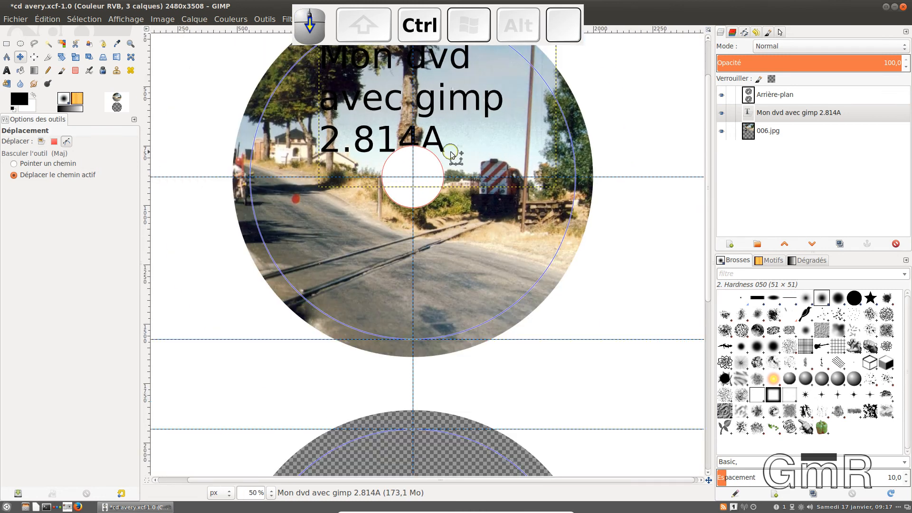
pyautogui.moveTo(433, 101); pyautogui.dragTo(470, 266)
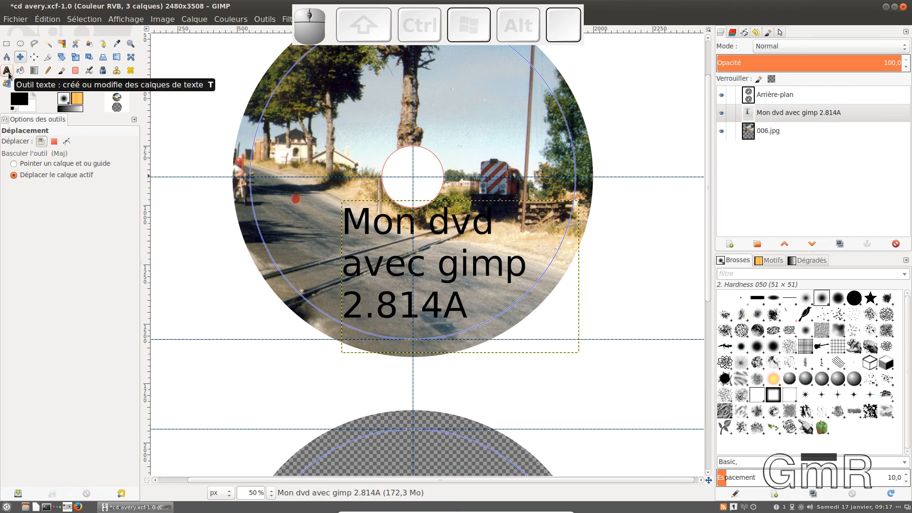
# - Correct the last line of the disc text to "2.8.14" by removing the final A and adding the missing point
pyautogui.click(8, 75)
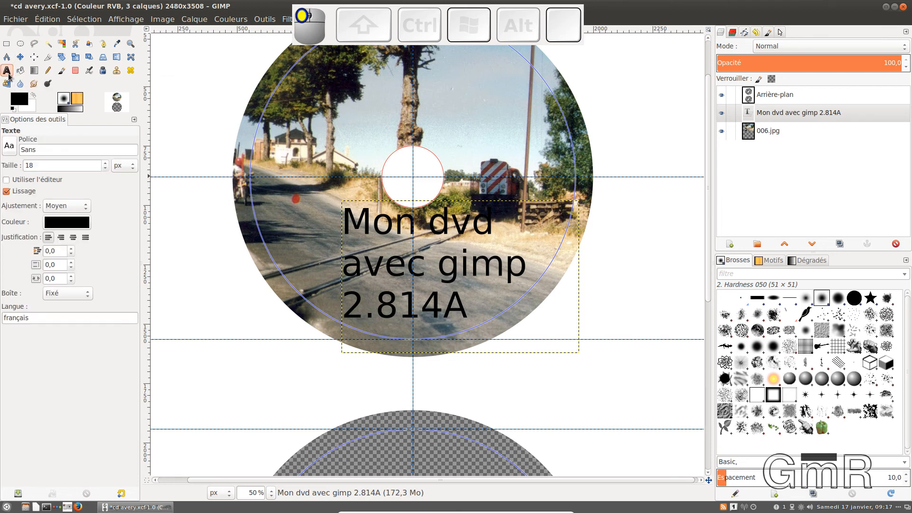
pyautogui.click(448, 314)
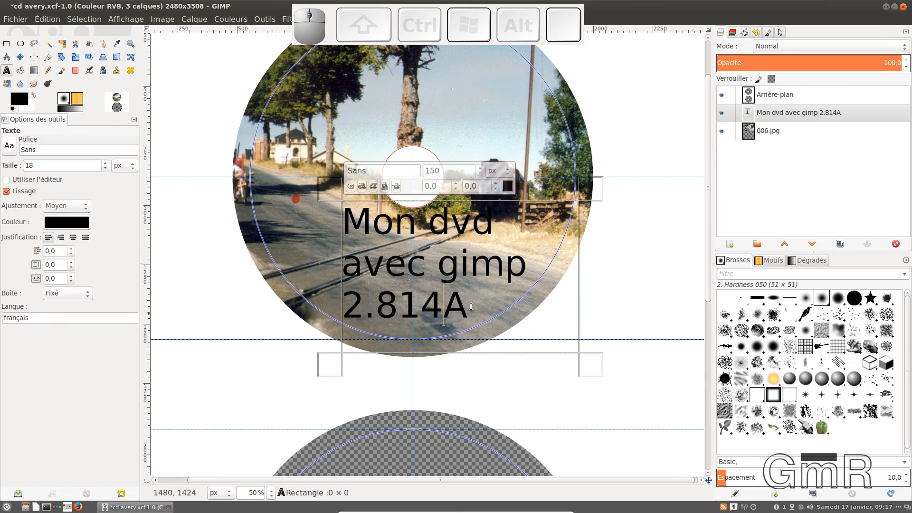
pyautogui.click(464, 308)
pyautogui.press('BackSpace')
pyautogui.press('Left')
pyautogui.press('Left')
pyautogui.press('Left')
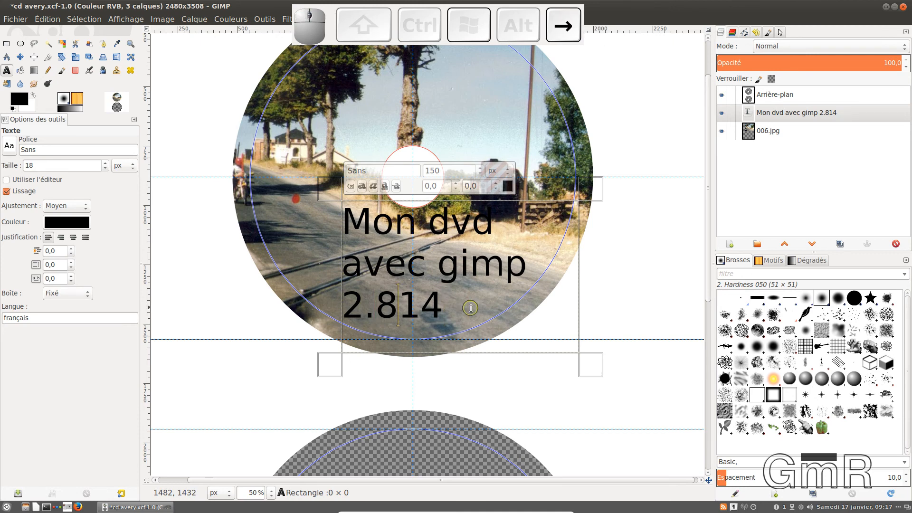
pyautogui.write('.')
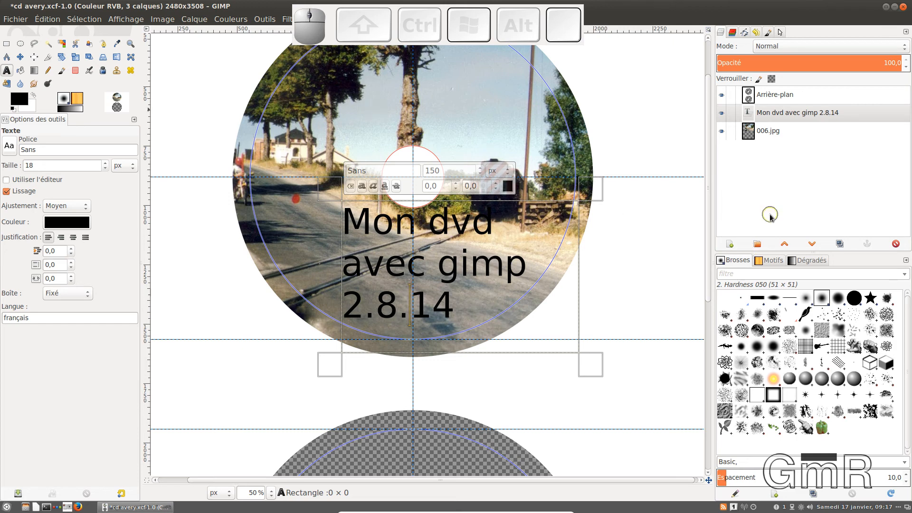
# - Rename the "Arrière-plan" layer as "Cache"
pyautogui.doubleClick(781, 98)
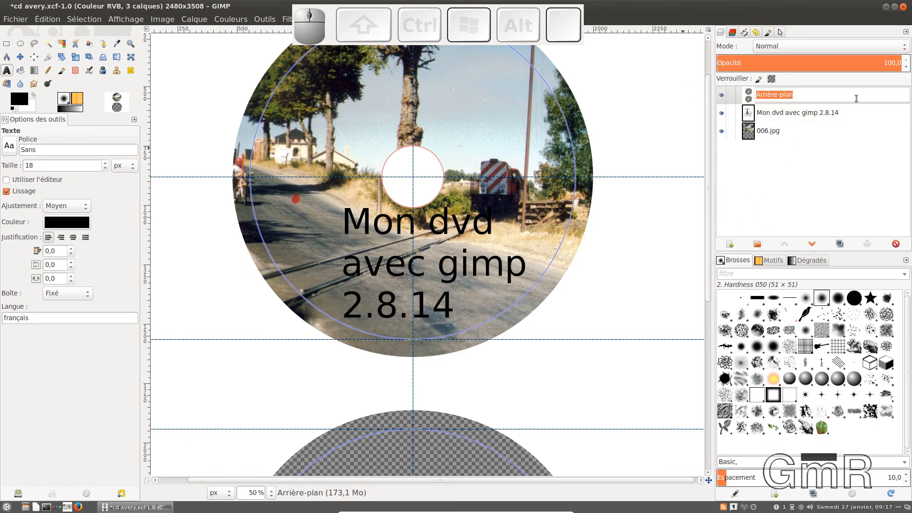
pyautogui.write('C')
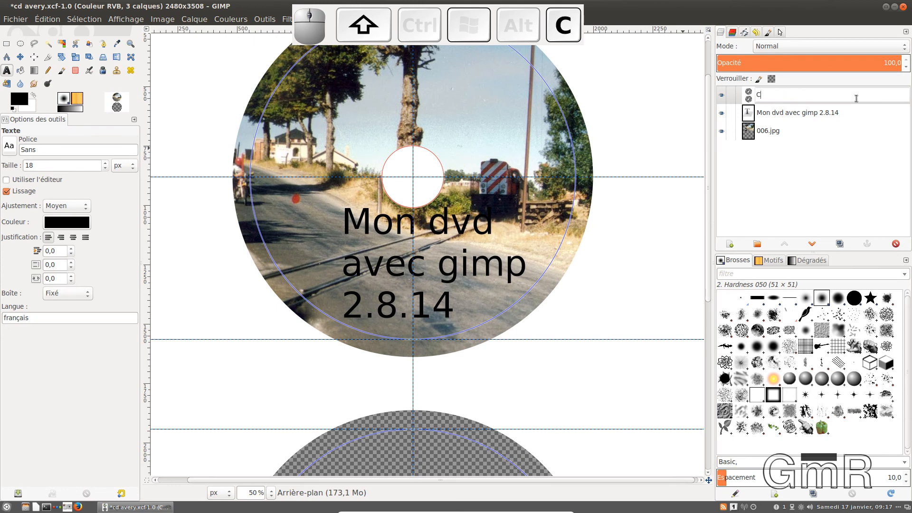
pyautogui.write('ache')
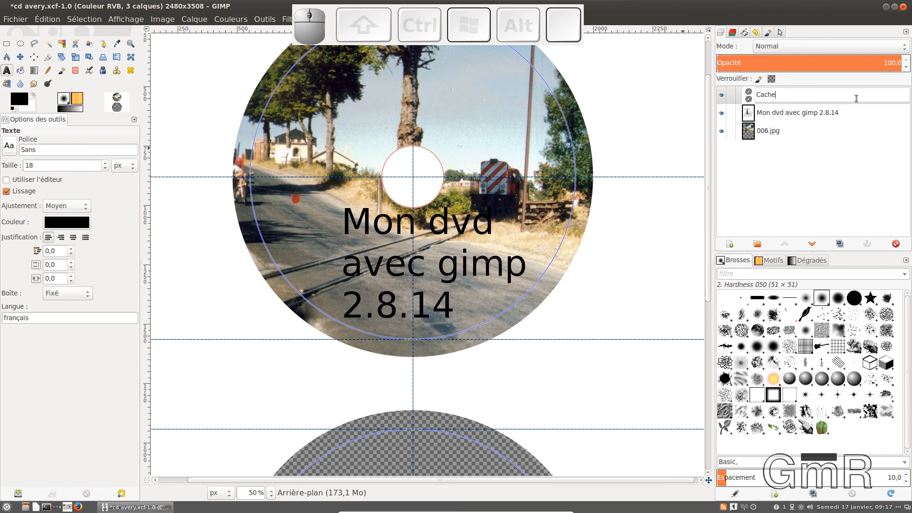
pyautogui.press('Return')
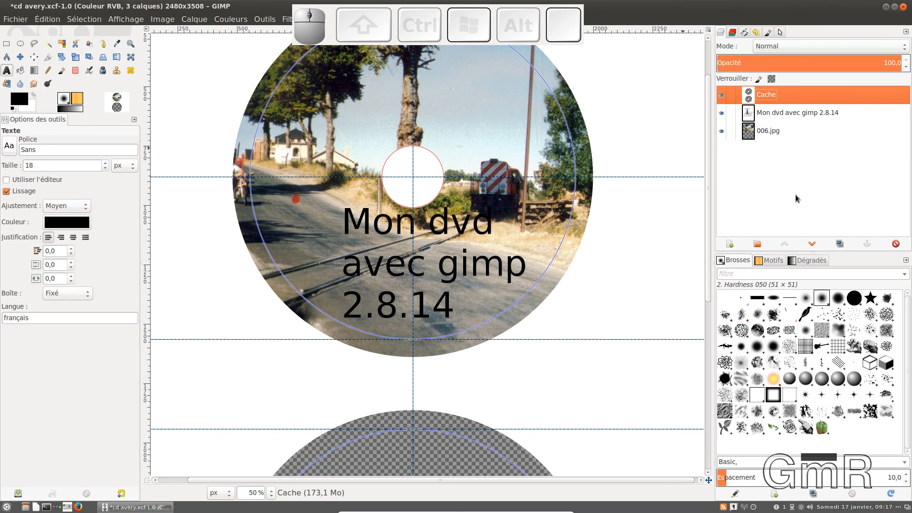
# - Create a layer group named "Image H" below the Cache layer and move the text layer and 006.jpg into it
pyautogui.click(758, 244)
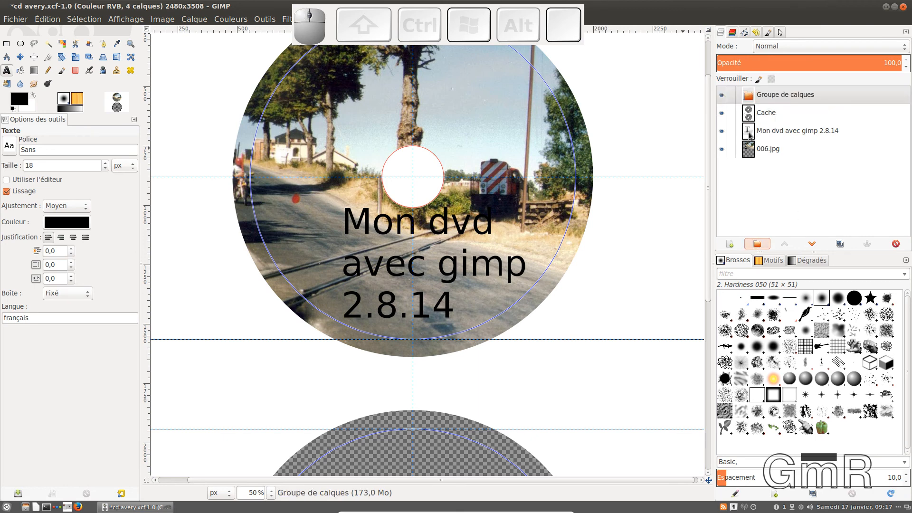
pyautogui.moveTo(750, 108); pyautogui.dragTo(781, 117)
pyautogui.click(781, 117)
pyautogui.doubleClick(781, 117)
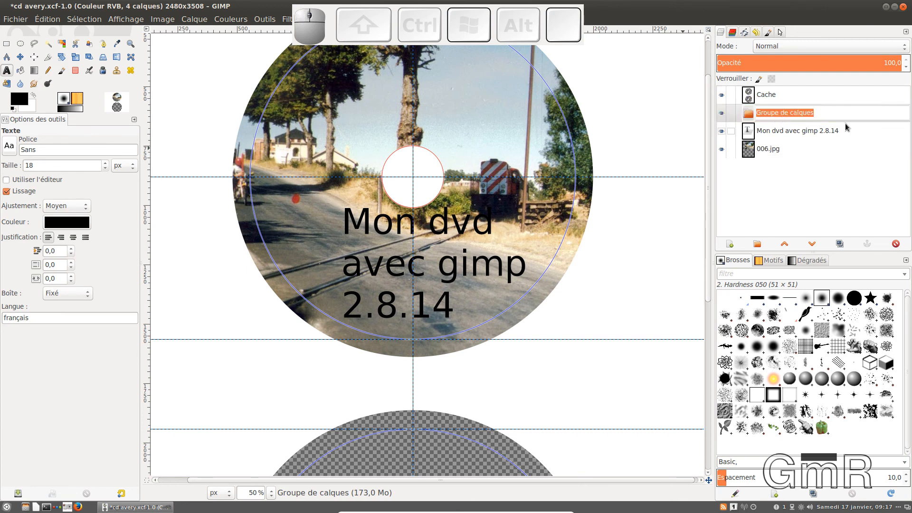
pyautogui.press('shift')
pyautogui.write('Imag')
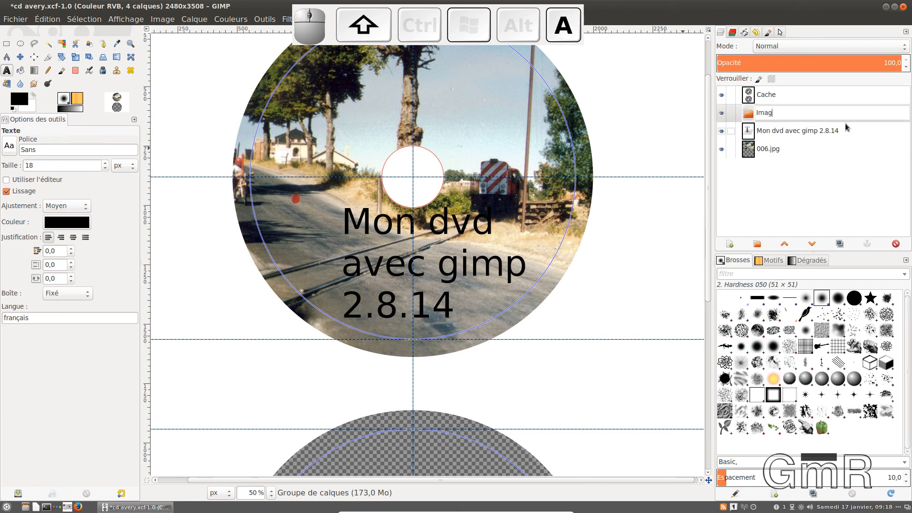
pyautogui.write('e ')
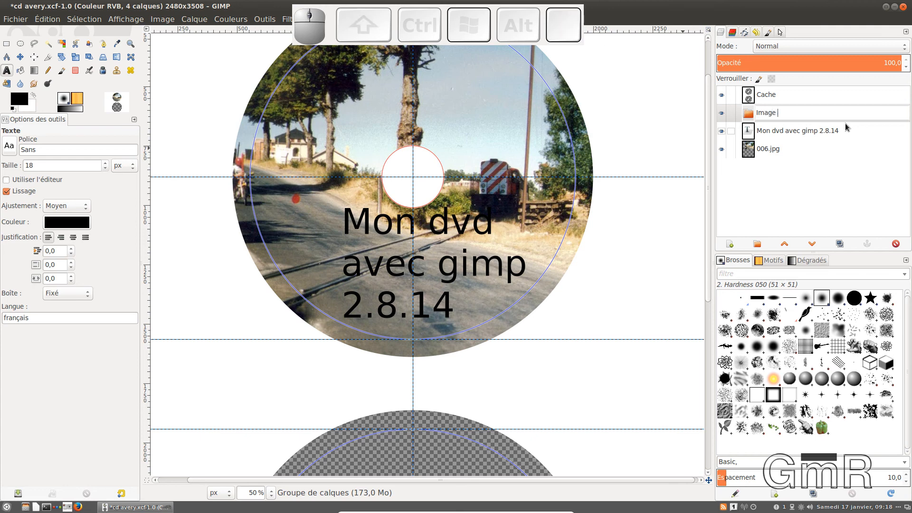
pyautogui.write('H')
pyautogui.press('Return')
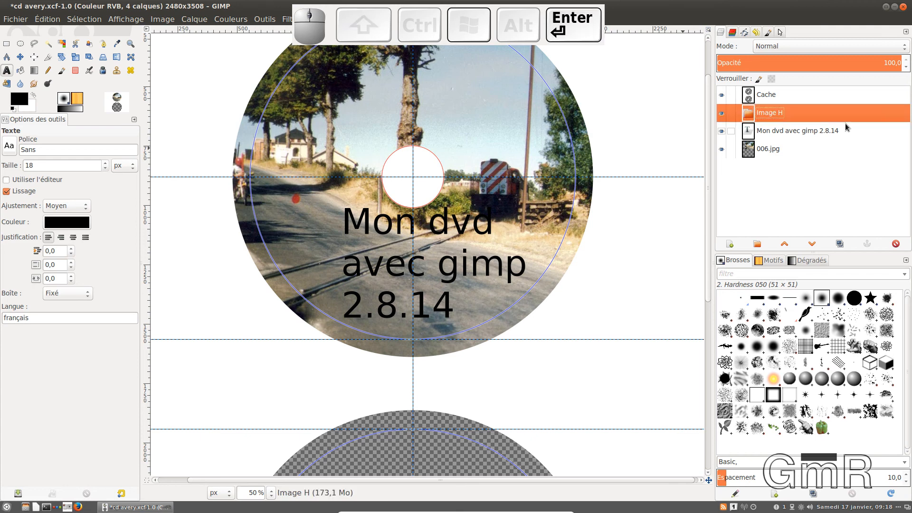
pyautogui.moveTo(753, 133); pyautogui.dragTo(763, 117)
pyautogui.moveTo(753, 151); pyautogui.dragTo(768, 134)
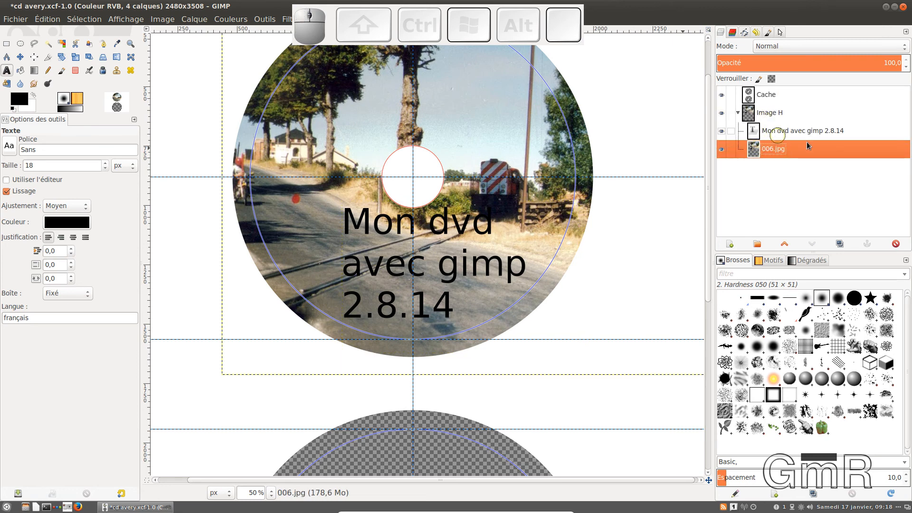
# - Create a second layer group named "Image B" and place it between the Cache layer and the Image H group
pyautogui.moveTo(768, 95); pyautogui.dragTo(759, 236)
pyautogui.click(757, 245)
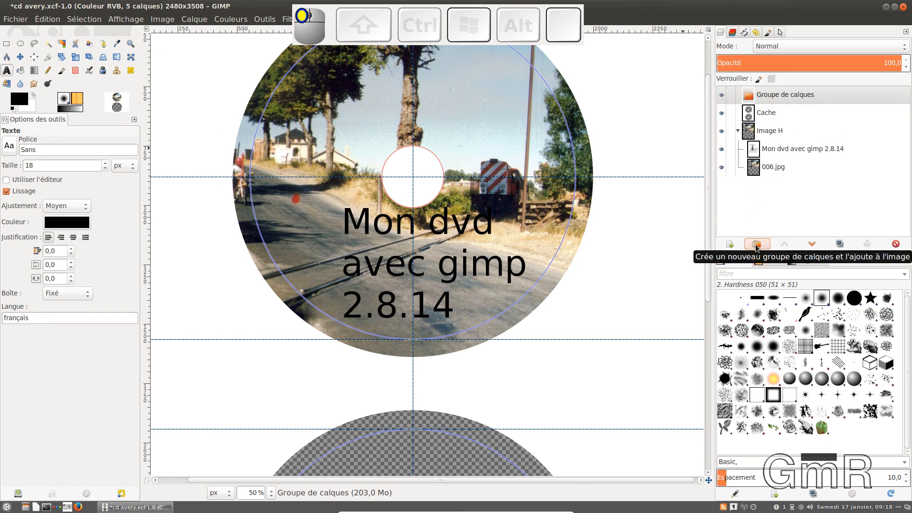
pyautogui.click(766, 98)
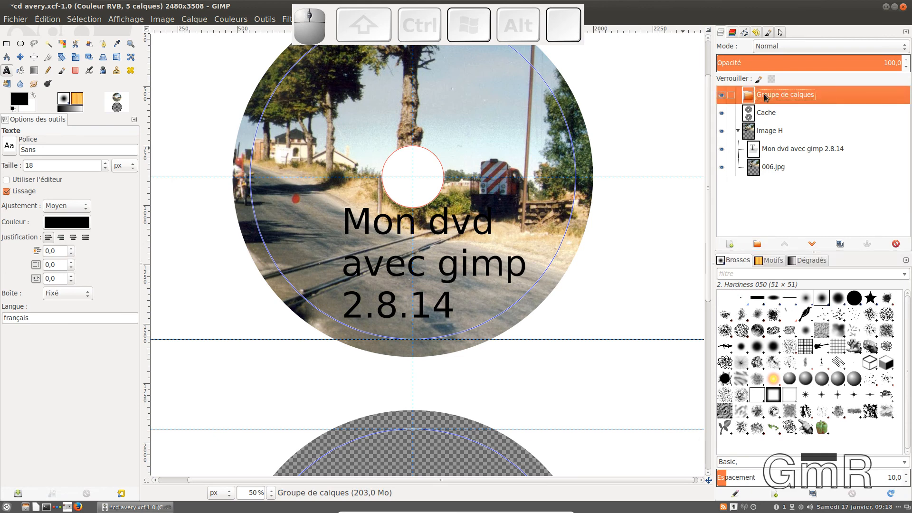
pyautogui.press('shift')
pyautogui.press('m')
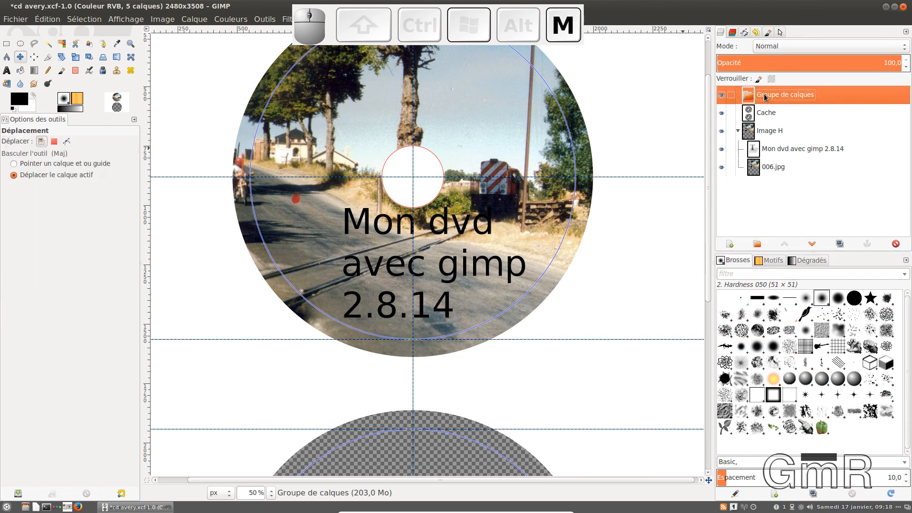
pyautogui.doubleClick(766, 97)
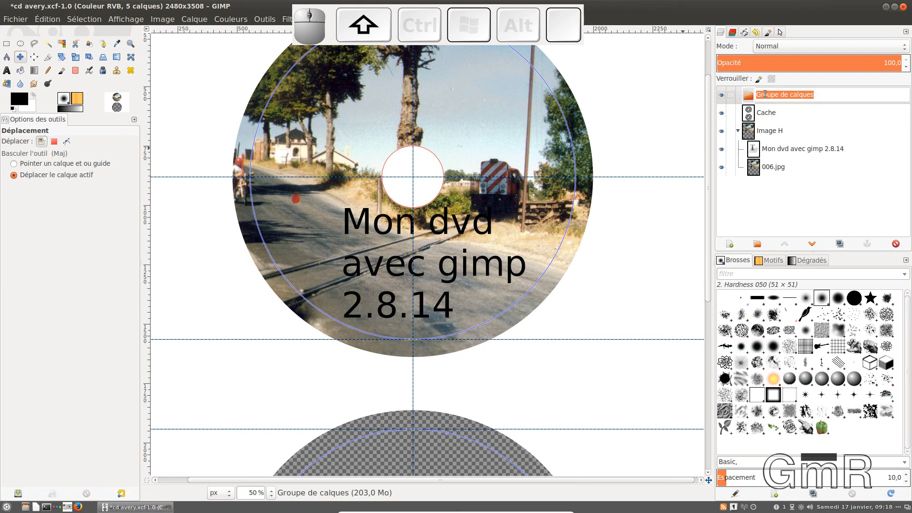
pyautogui.write('Image ')
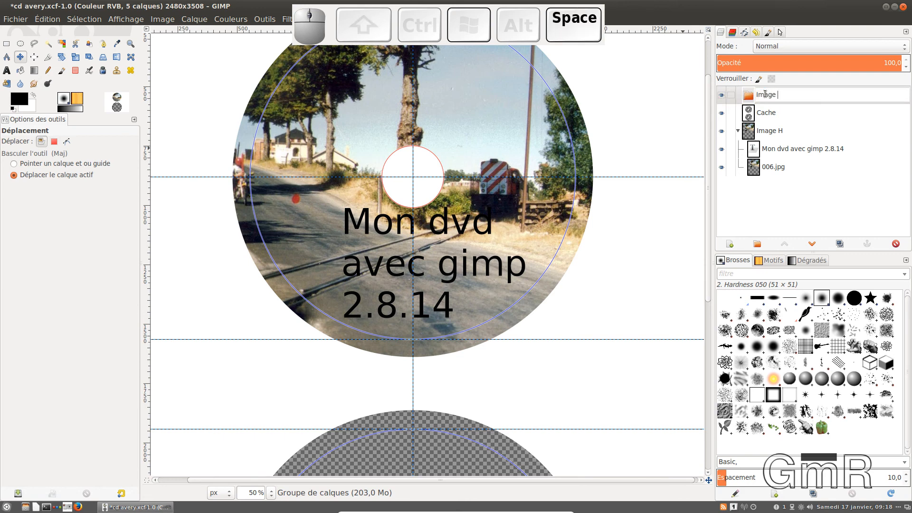
pyautogui.write('B')
pyautogui.press('Return')
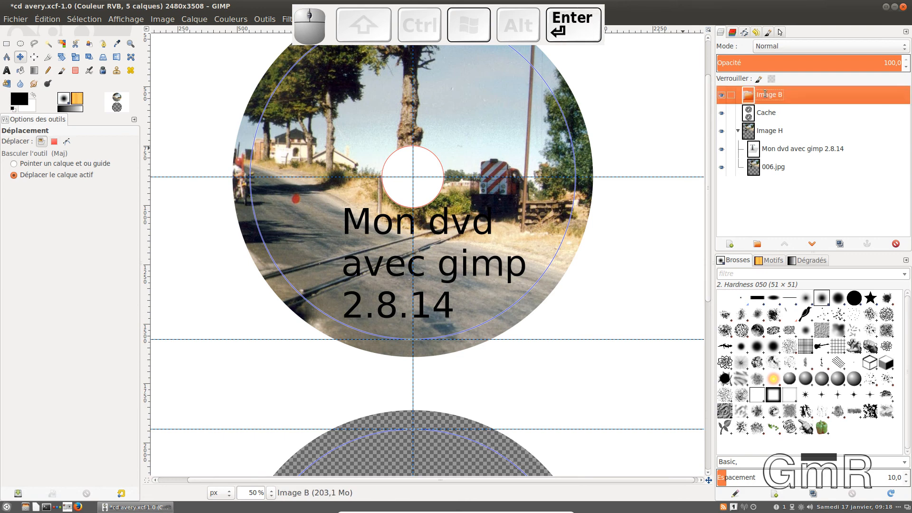
pyautogui.moveTo(751, 102); pyautogui.dragTo(775, 126)
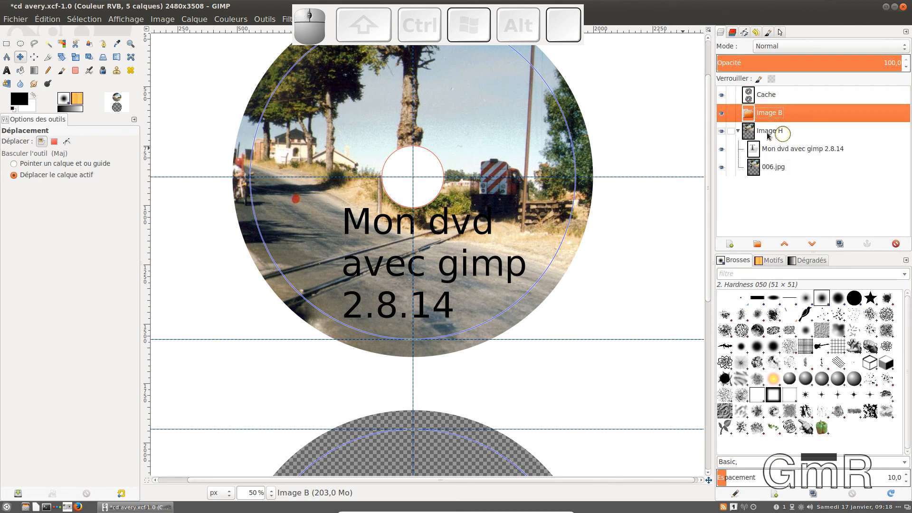
# - Toggle the Image H group's visibility off and on, collapse the group and raise it above Image B
pyautogui.click(722, 132)
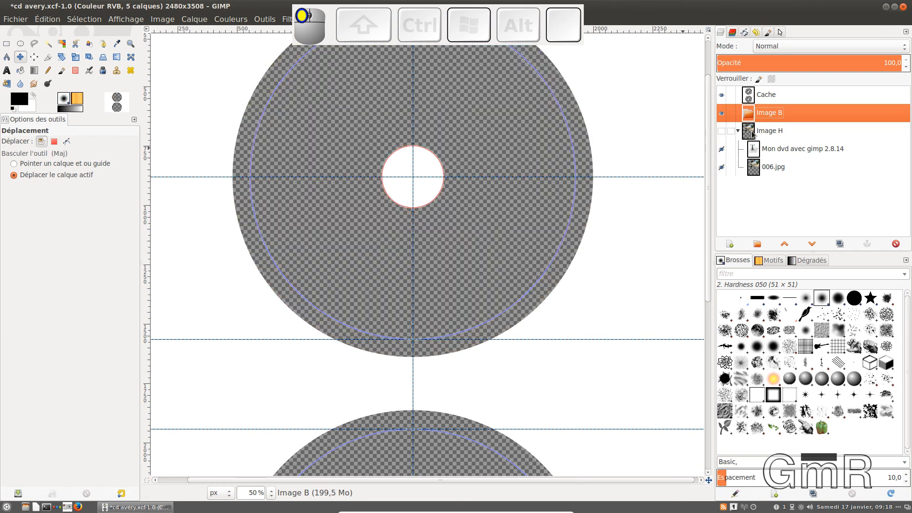
pyautogui.click(741, 133)
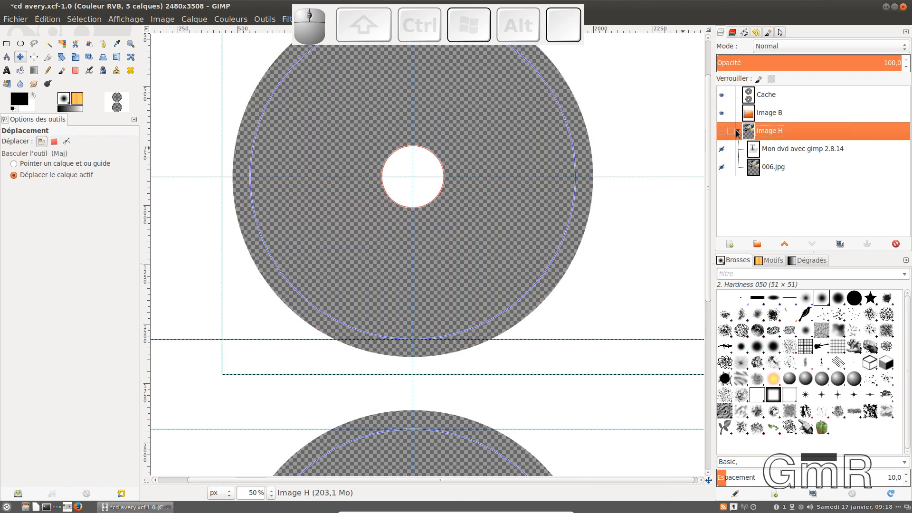
pyautogui.click(736, 133)
pyautogui.click(724, 132)
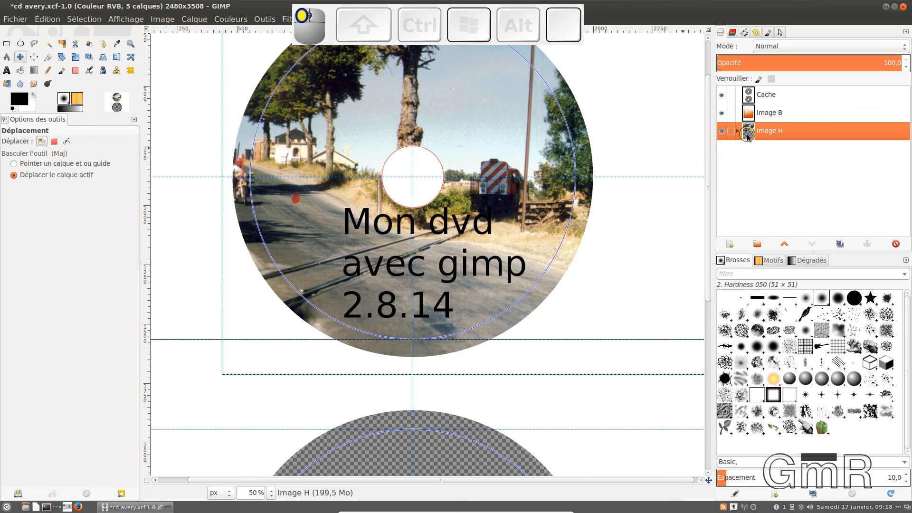
pyautogui.click(785, 244)
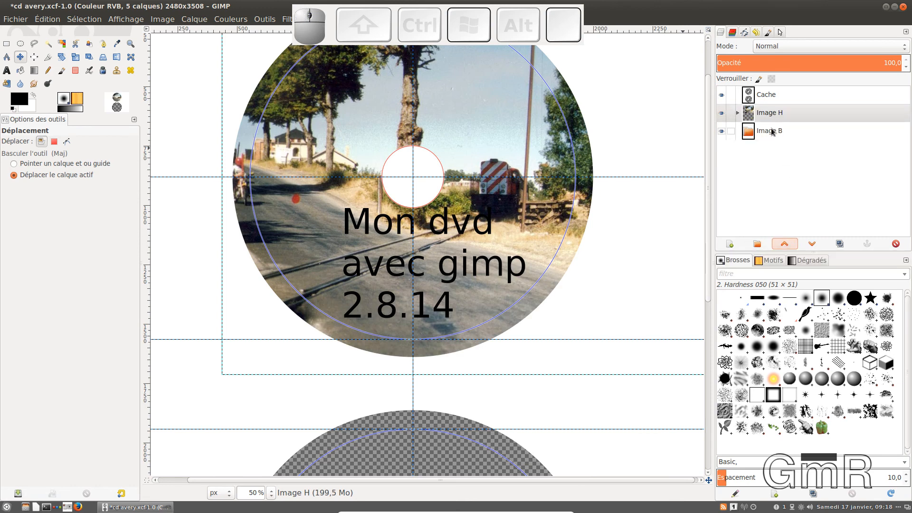
pyautogui.click(748, 117)
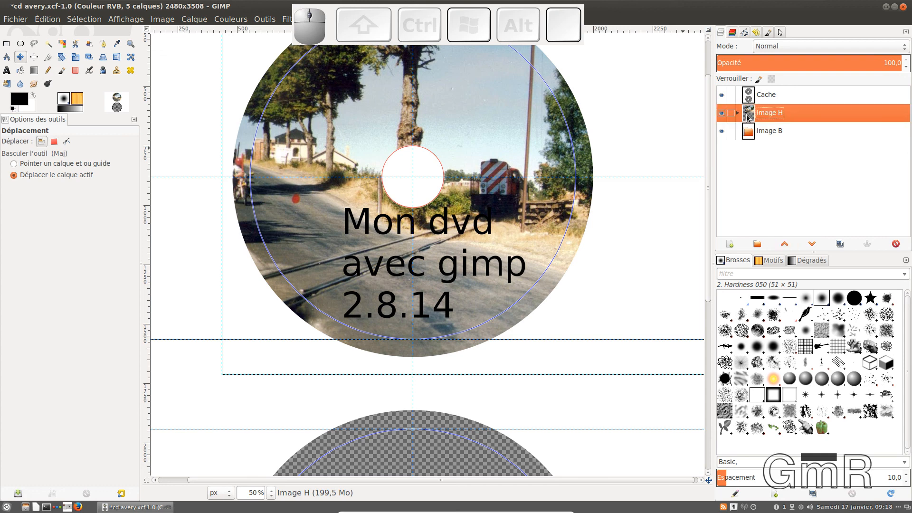
pyautogui.rightClick(748, 117)
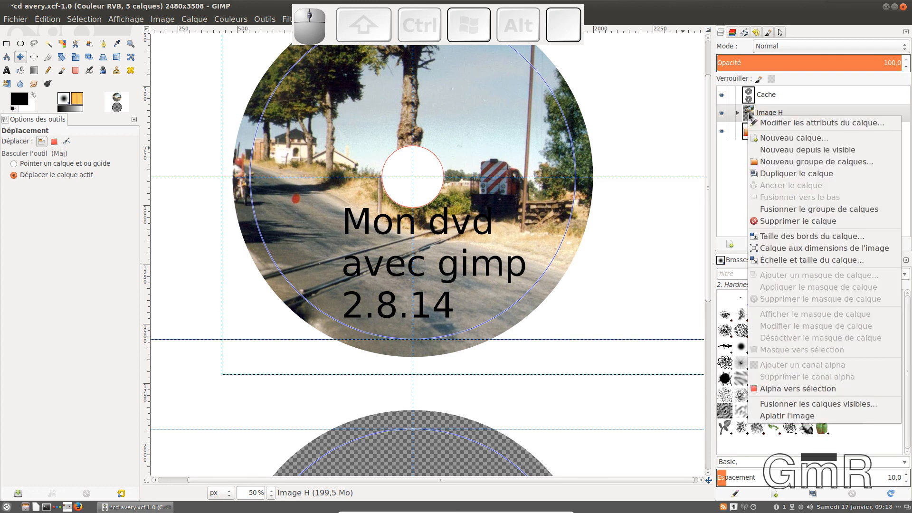
pyautogui.click(749, 115)
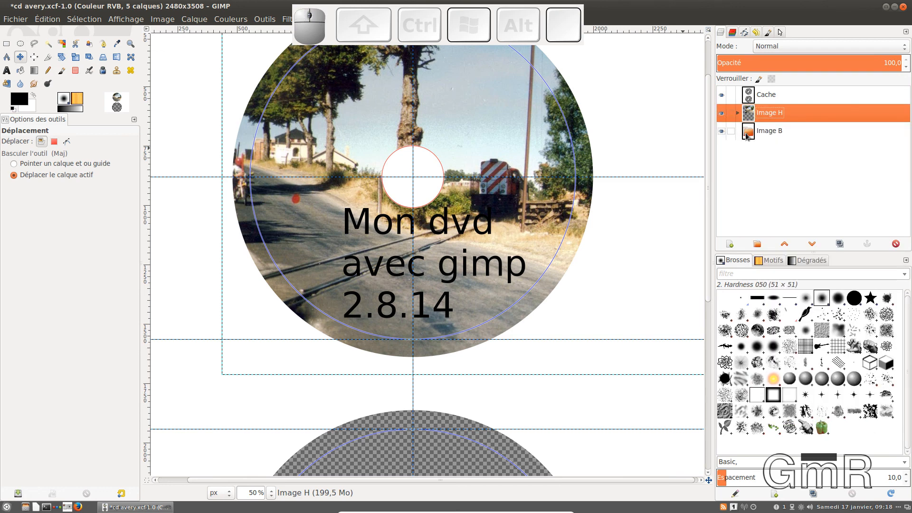
# - Delete the empty Image B group and select the Image H group
pyautogui.click(746, 135)
pyautogui.click(840, 245)
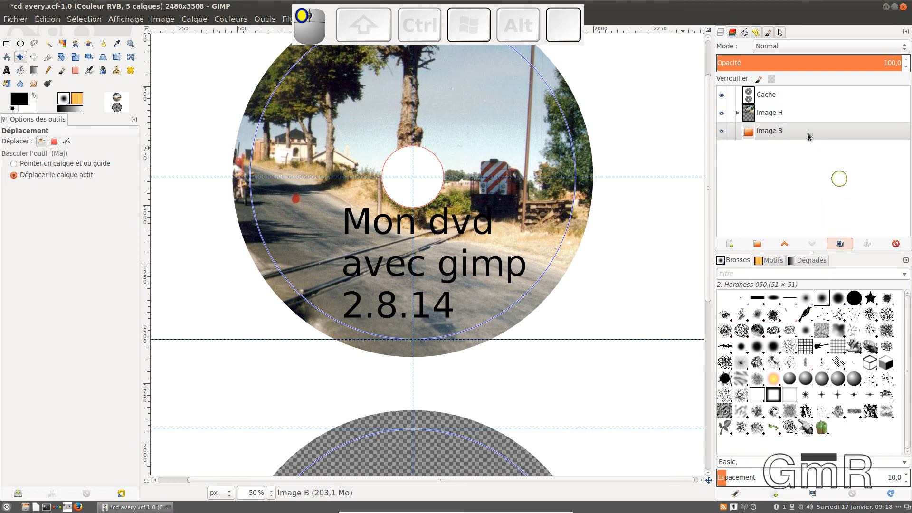
pyautogui.click(896, 243)
pyautogui.click(768, 116)
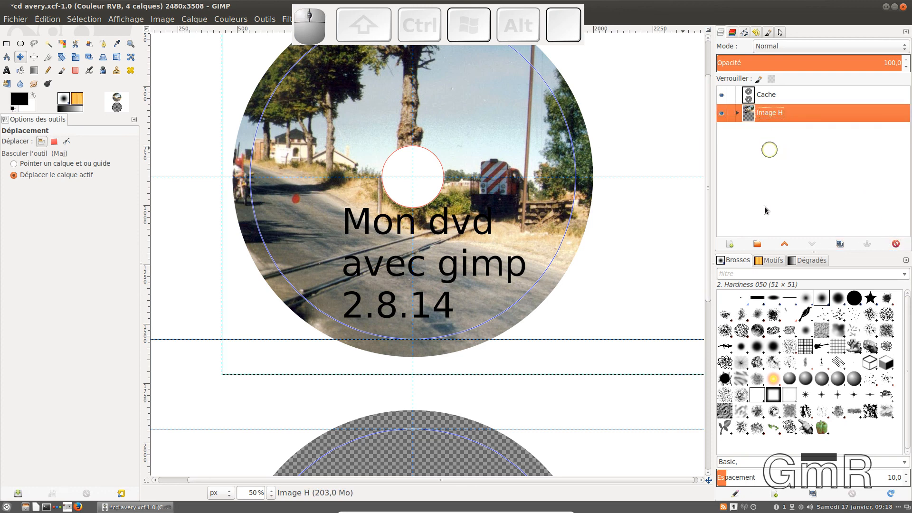
# - Duplicate the Image H layer group
pyautogui.click(839, 244)
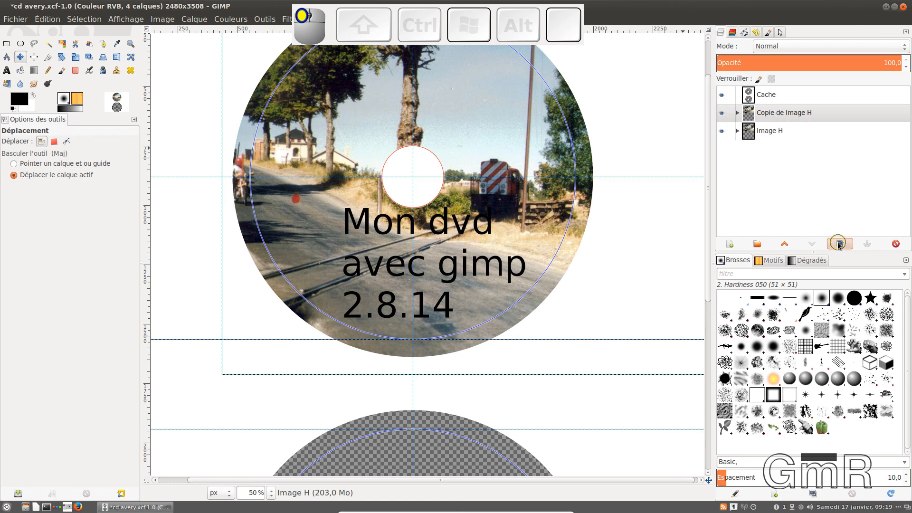
pyautogui.doubleClick(790, 115)
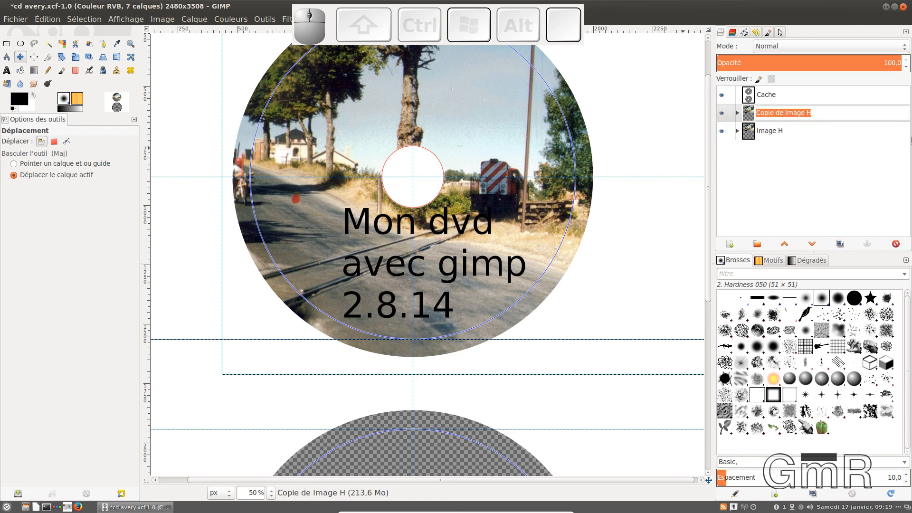
pyautogui.press('Right')
pyautogui.press('BackSpace')
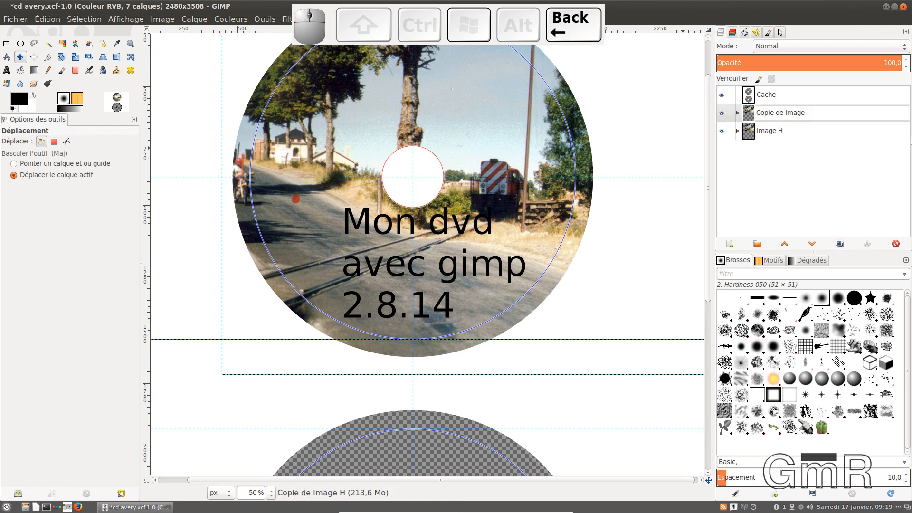
pyautogui.write('B')
pyautogui.press('Left')
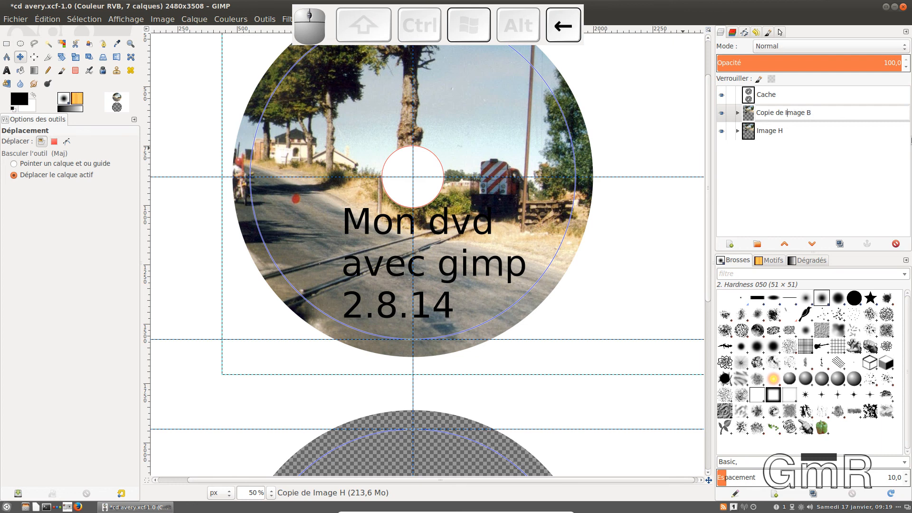
pyautogui.press('BackSpace')
pyautogui.click(751, 112)
# - Rename the duplicated layer group "Image B"
pyautogui.doubleClick(766, 113)
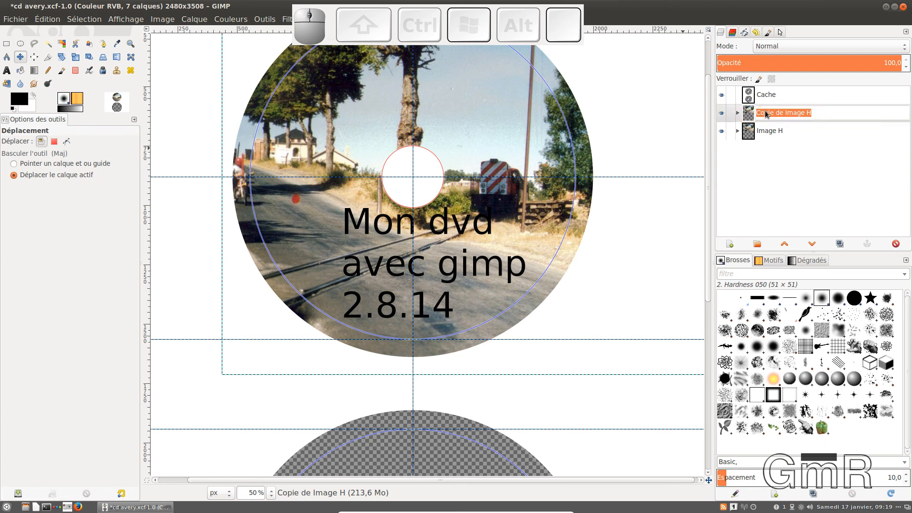
pyautogui.press('Right')
pyautogui.press('BackSpace')
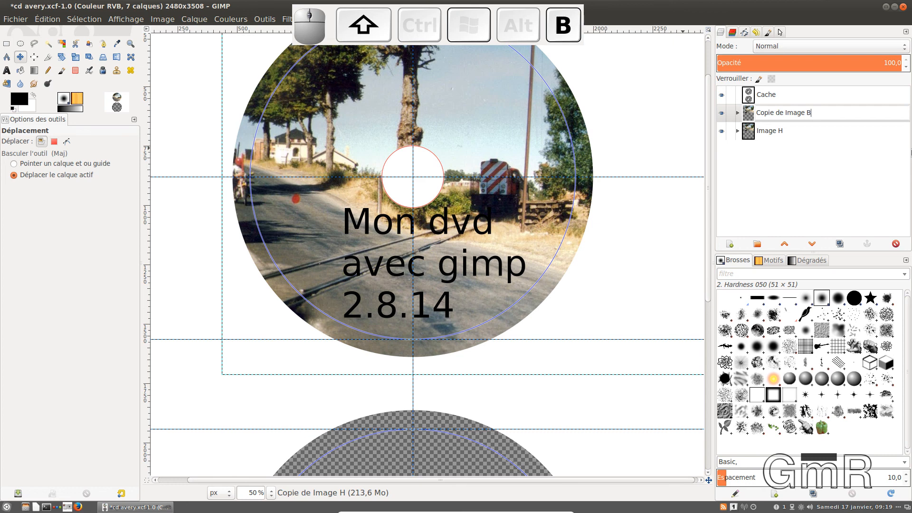
pyautogui.press('Left')
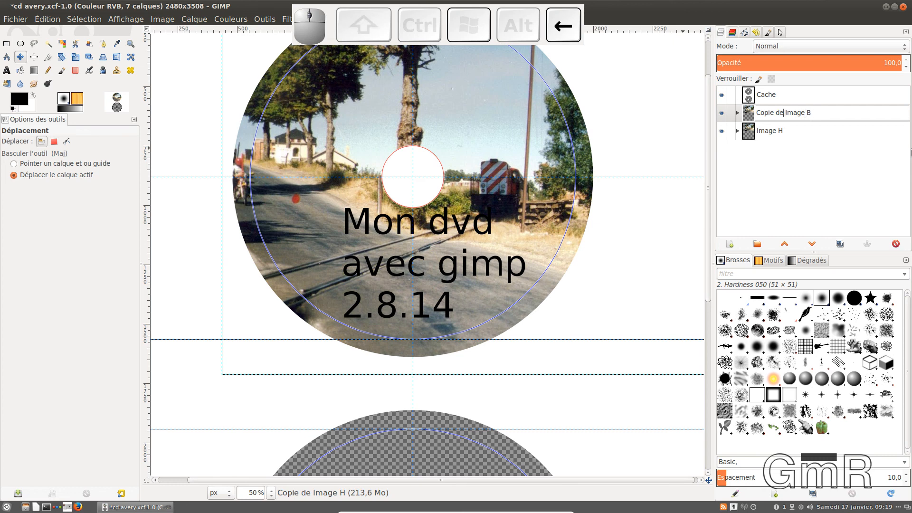
pyautogui.press('BackSpace')
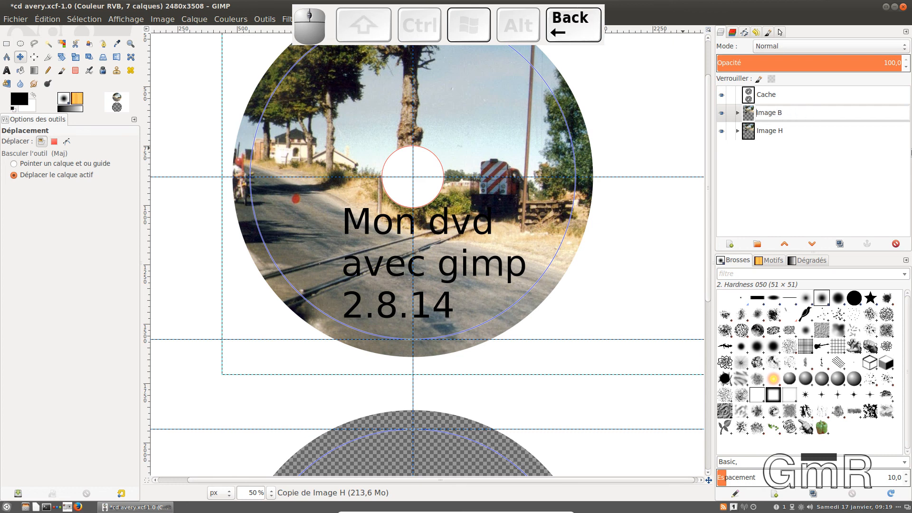
pyautogui.press('Return')
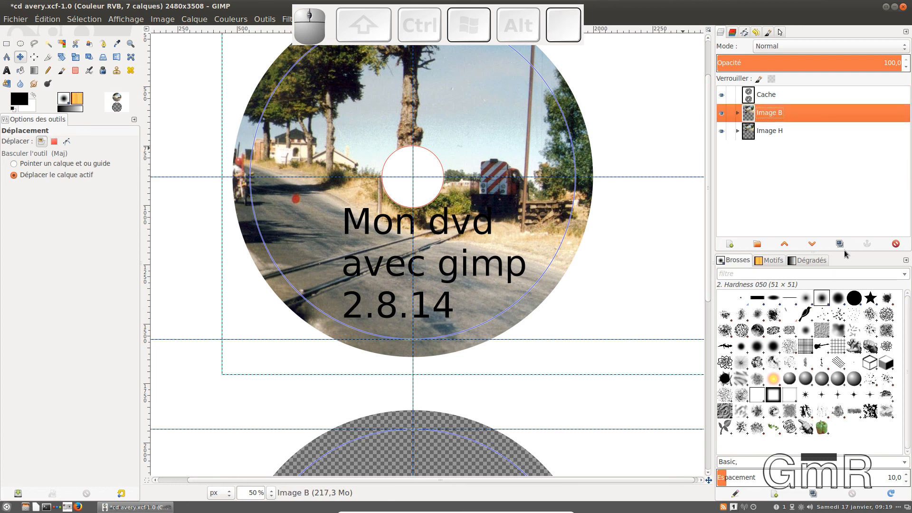
# - Lower the Image B group below Image H and expand it to show its layers
pyautogui.click(812, 244)
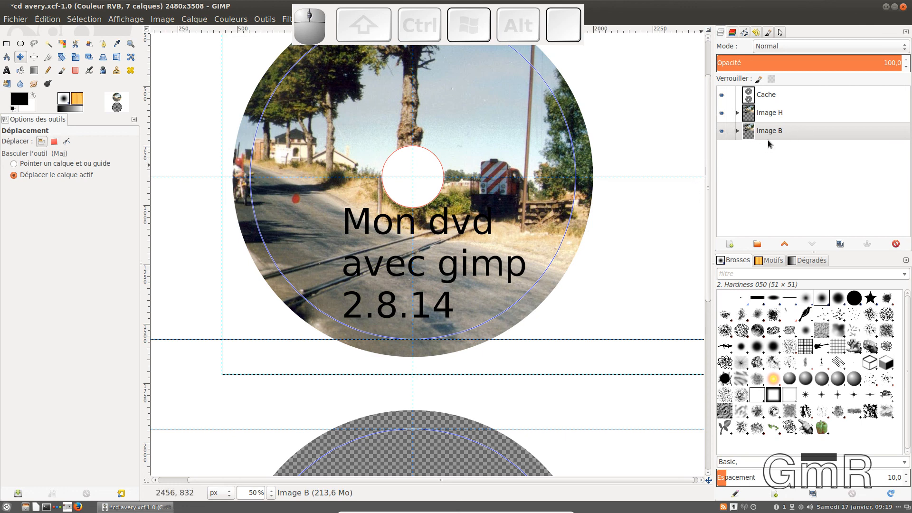
pyautogui.click(751, 132)
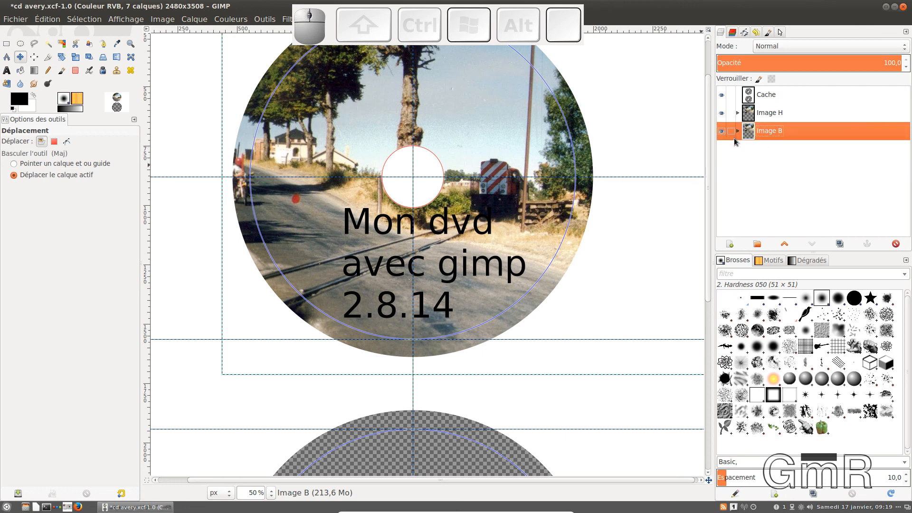
pyautogui.click(738, 131)
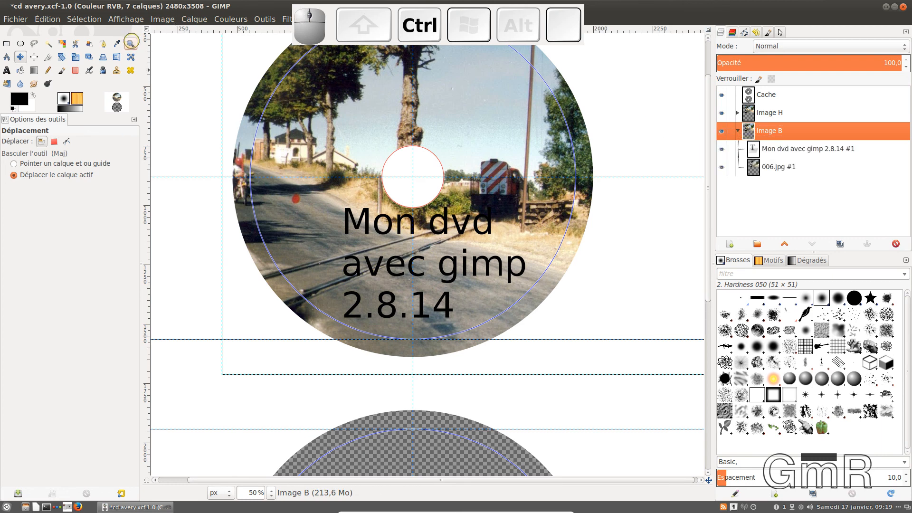
# - Move the whole Image B group down onto the lower disc so its photo covers the disc like the upper one
pyautogui.scroll(-1, 704, 192)
pyautogui.scroll(-1, 704, 192)
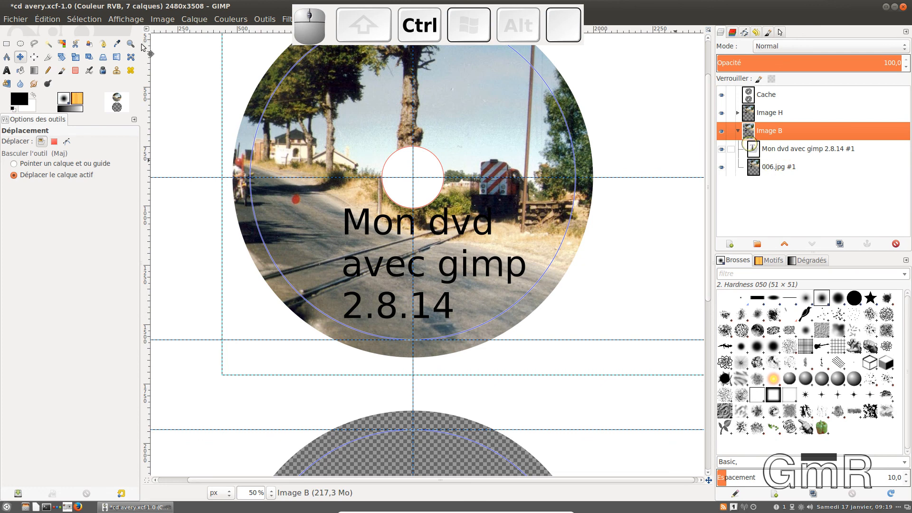
pyautogui.click(19, 56)
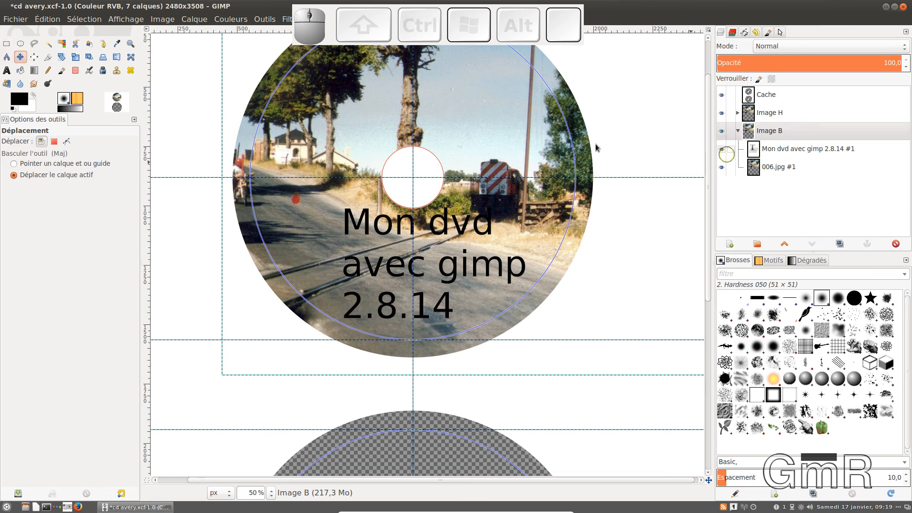
pyautogui.moveTo(493, 156); pyautogui.dragTo(477, 475)
pyautogui.scroll(-5, 483, 413)
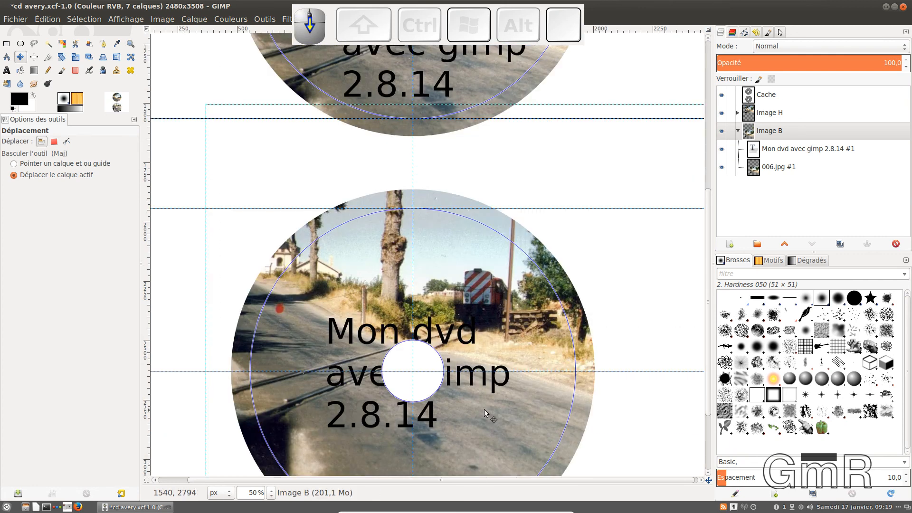
pyautogui.scroll(-1, 481, 368)
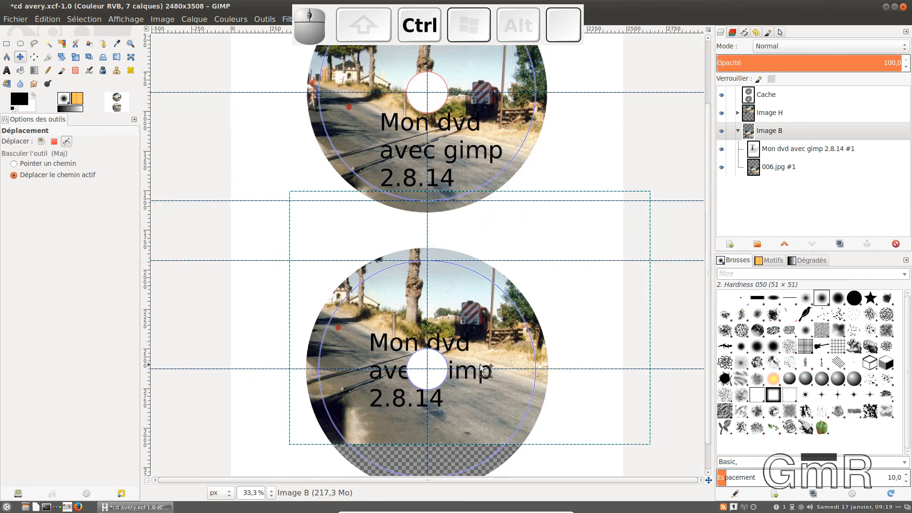
pyautogui.moveTo(464, 320); pyautogui.dragTo(471, 379)
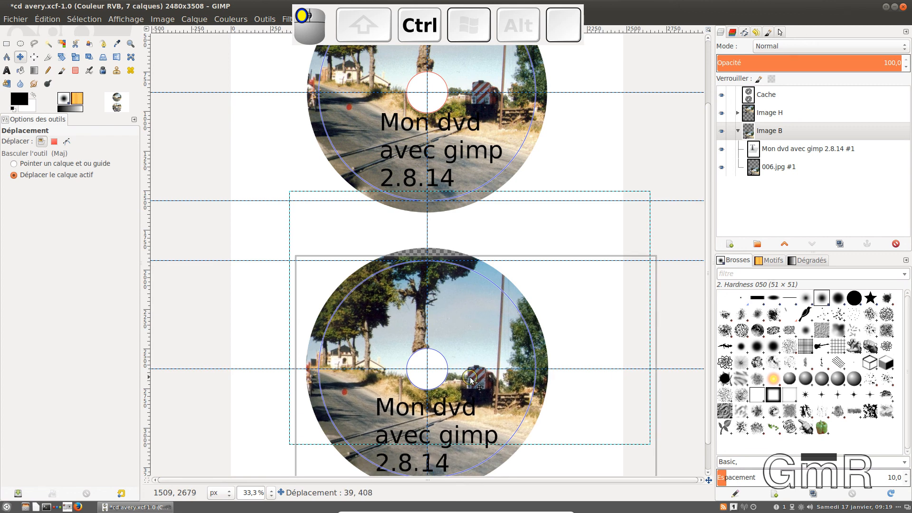
pyautogui.moveTo(464, 317); pyautogui.dragTo(470, 373)
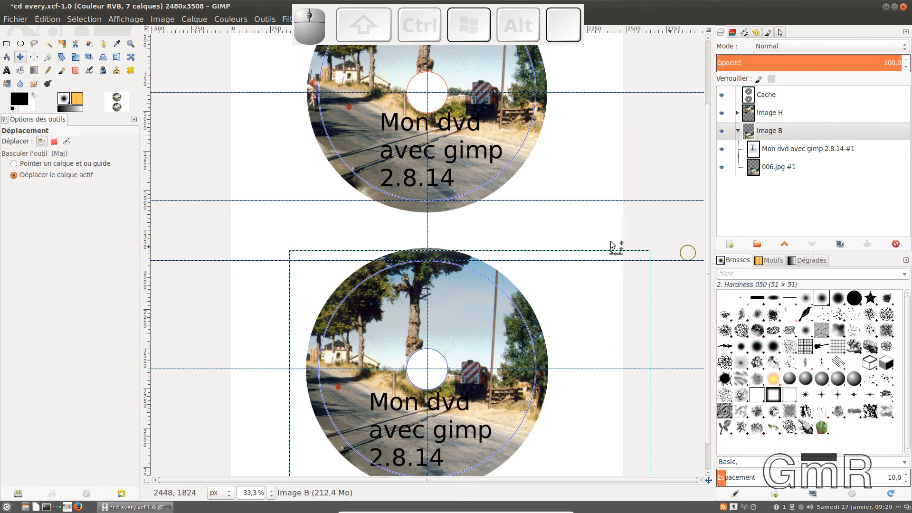
# - Collapse the Image B group and select the Cache layer
pyautogui.keyDown('ctrl'); pyautogui.scroll(-1, 611, 244); pyautogui.keyUp('ctrl')
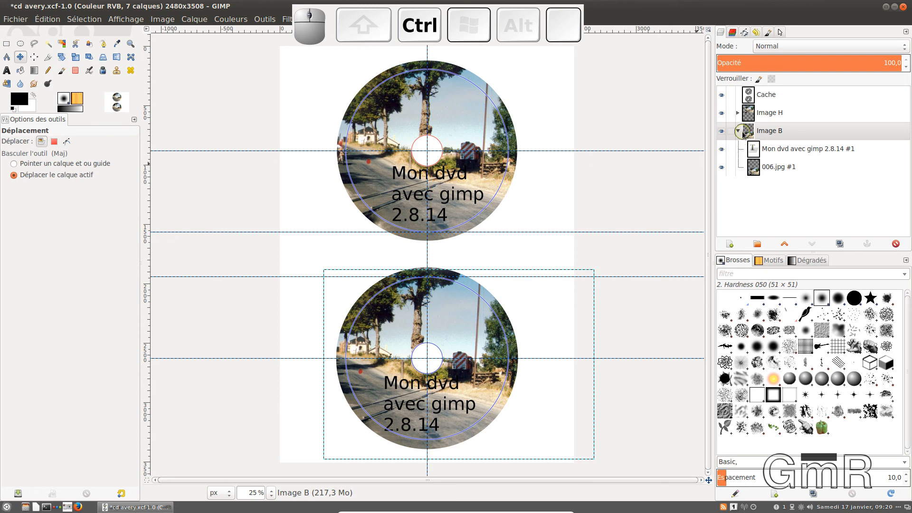
pyautogui.click(739, 132)
pyautogui.keyDown('ctrl'); pyautogui.scroll(-1, 532, 209); pyautogui.keyUp('ctrl')
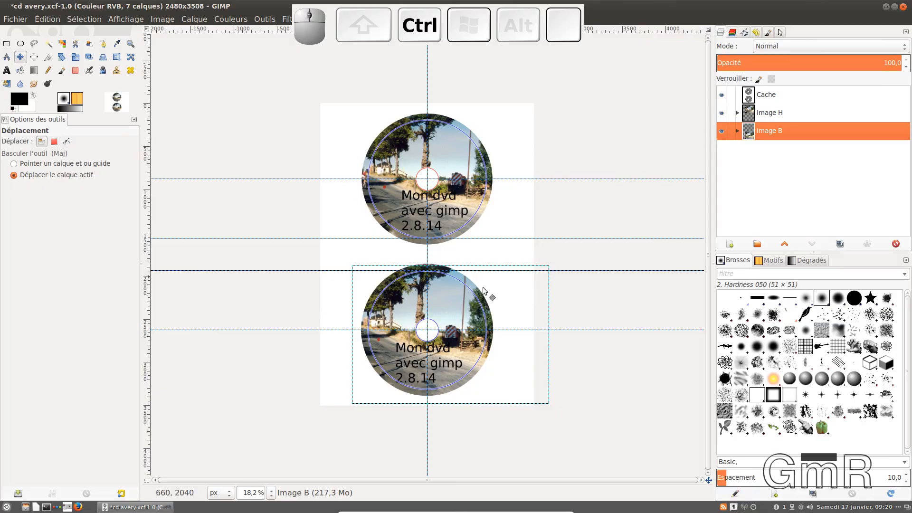
pyautogui.keyDown('ctrl'); pyautogui.click(783, 96); pyautogui.keyUp('ctrl')
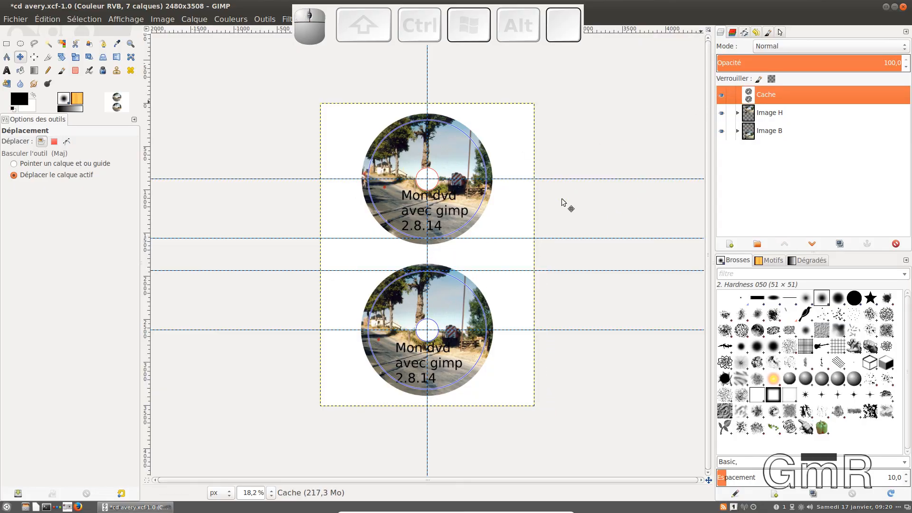